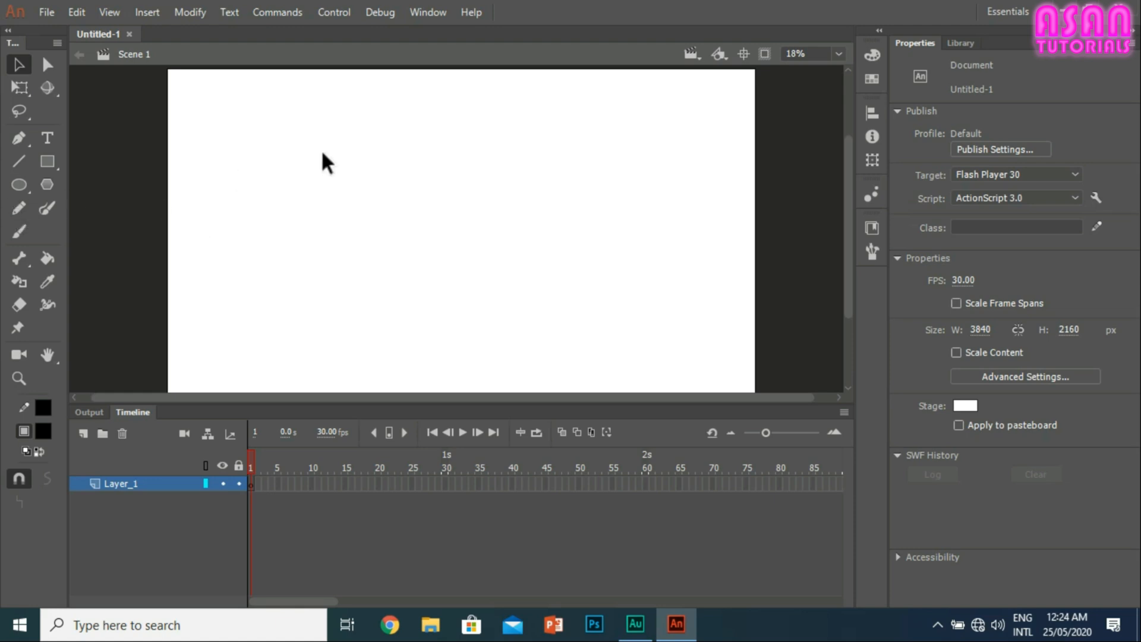
Step: Examine the frame cells of Layer_1 and the playhead position in the timeline
click(133, 412)
mouse_move(138, 410)
mouse_down()
mouse_move(146, 432)
mouse_move(255, 382)
mouse_move(100, 197)
mouse_move(349, 160)
mouse_move(92, 250)
mouse_move(113, 297)
mouse_move(132, 259)
mouse_move(207, 252)
mouse_move(154, 409)
mouse_move(132, 412)
mouse_up()
drag(674, 483, 394, 487)
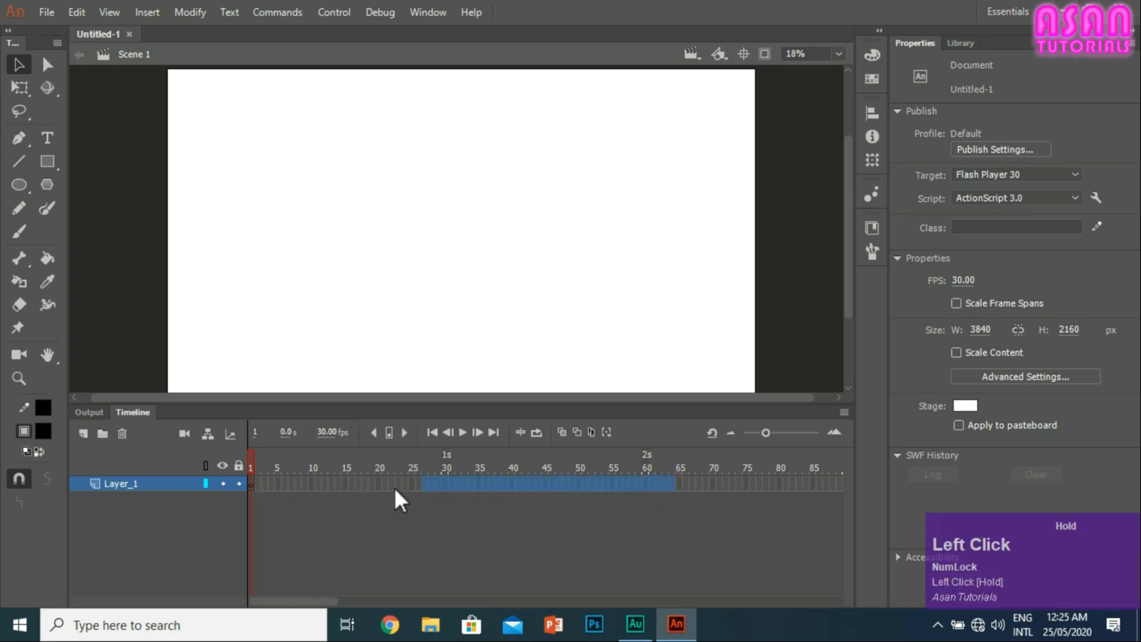
drag(265, 479, 266, 480)
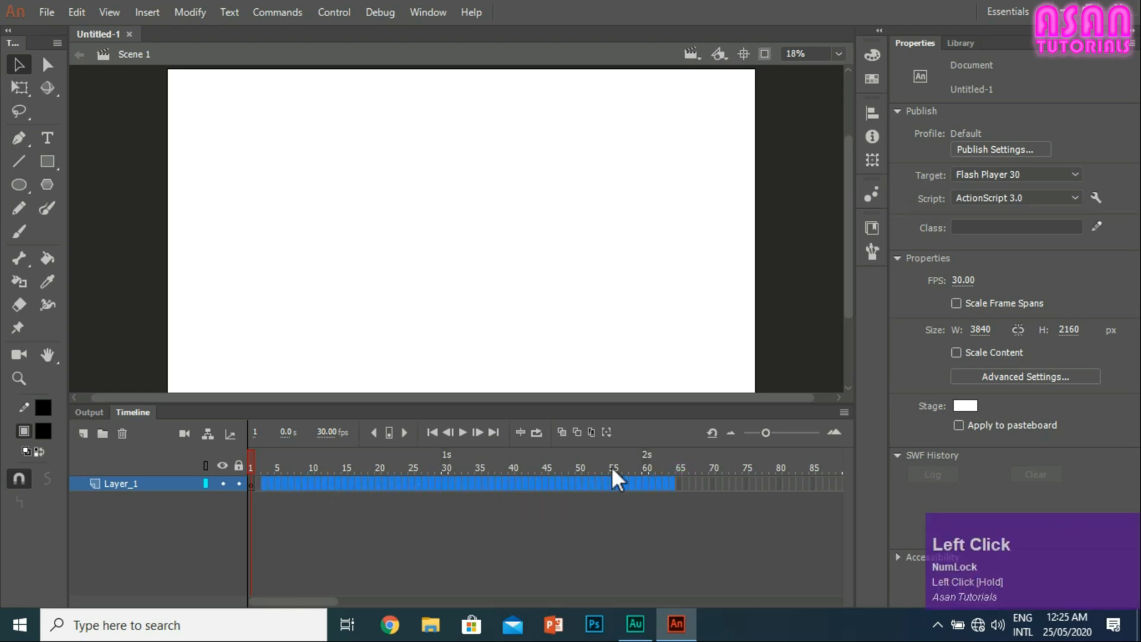
click(628, 483)
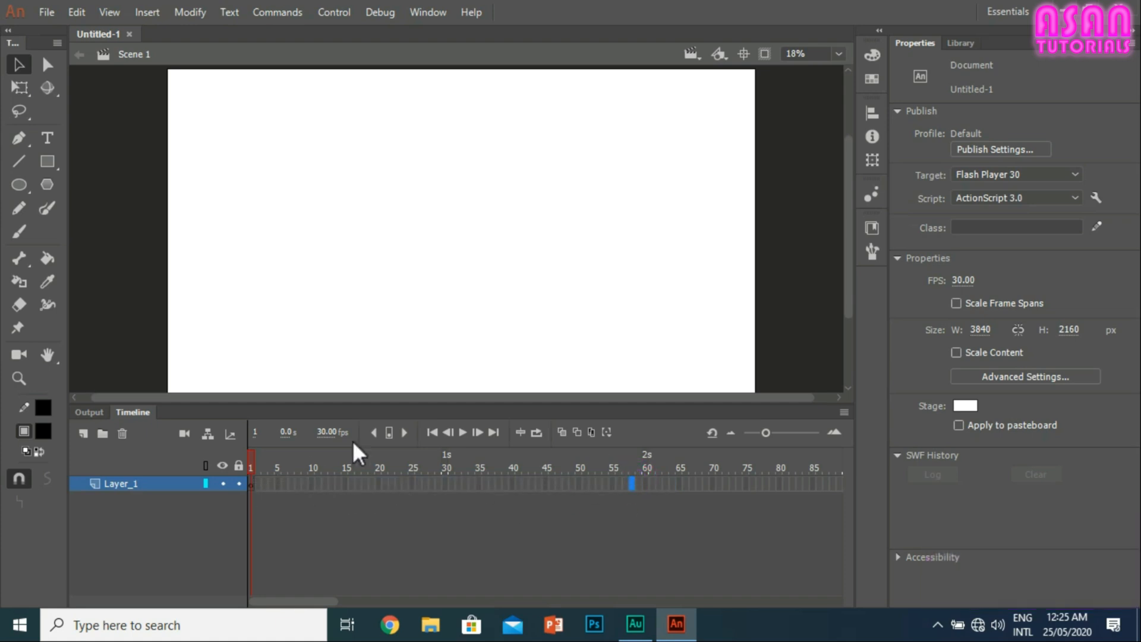
click(483, 484)
click(418, 483)
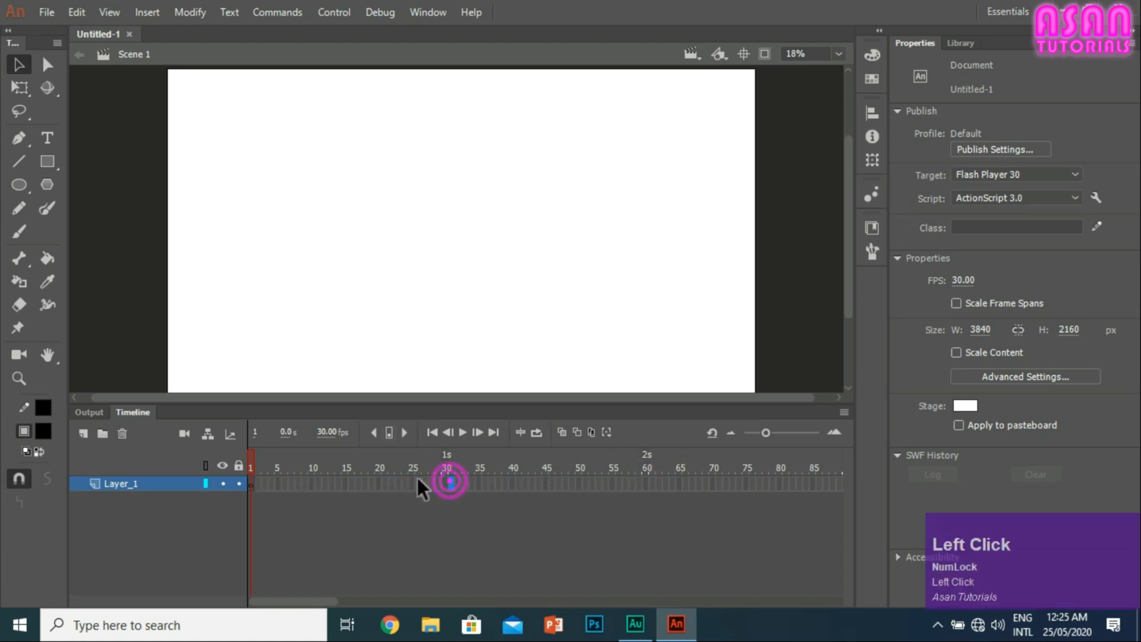
click(297, 484)
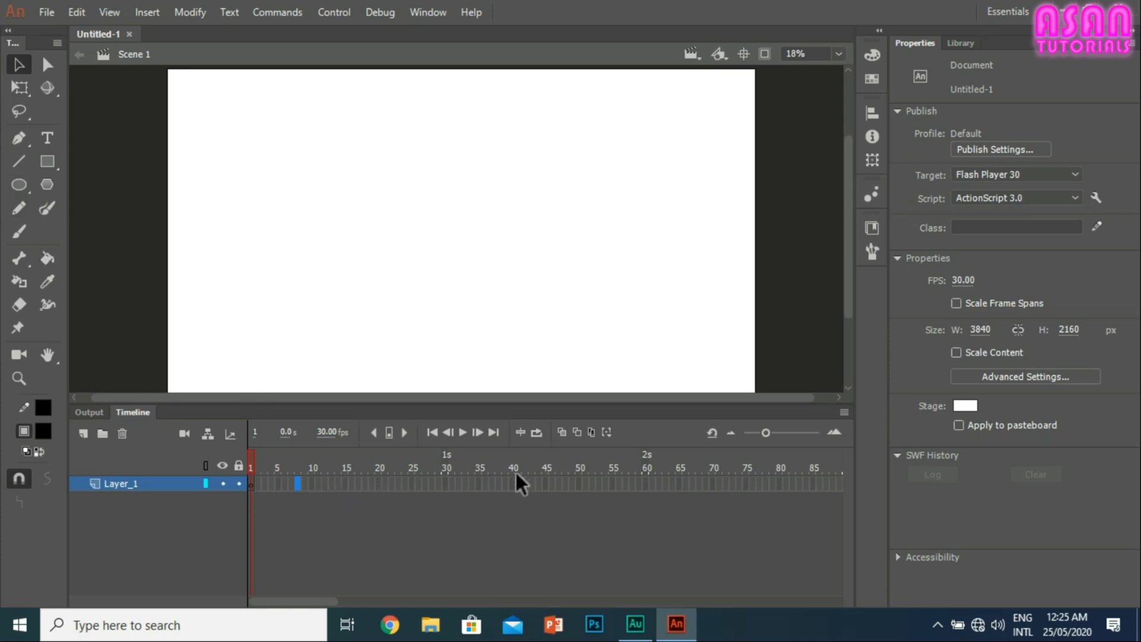
click(458, 465)
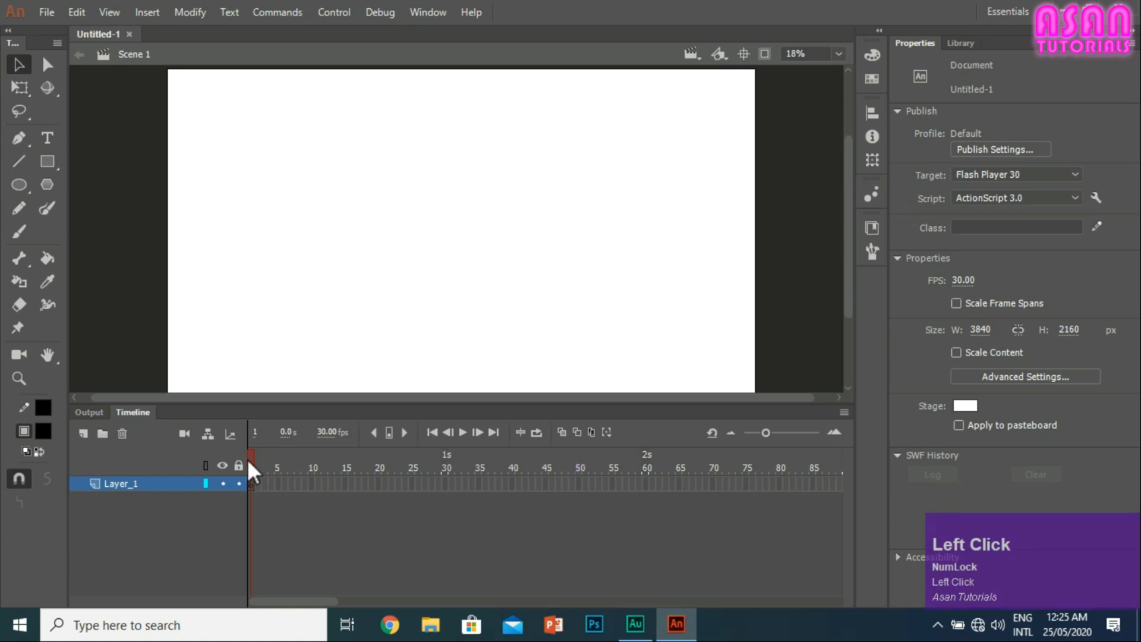
drag(251, 459, 442, 462)
drag(552, 461, 669, 479)
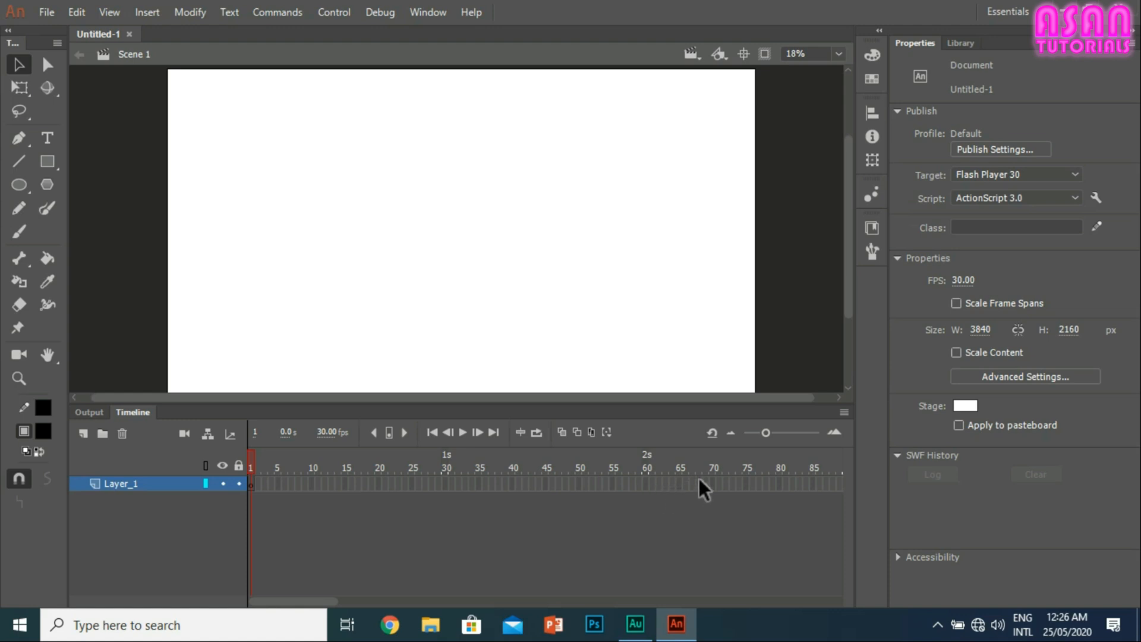
drag(744, 483, 376, 491)
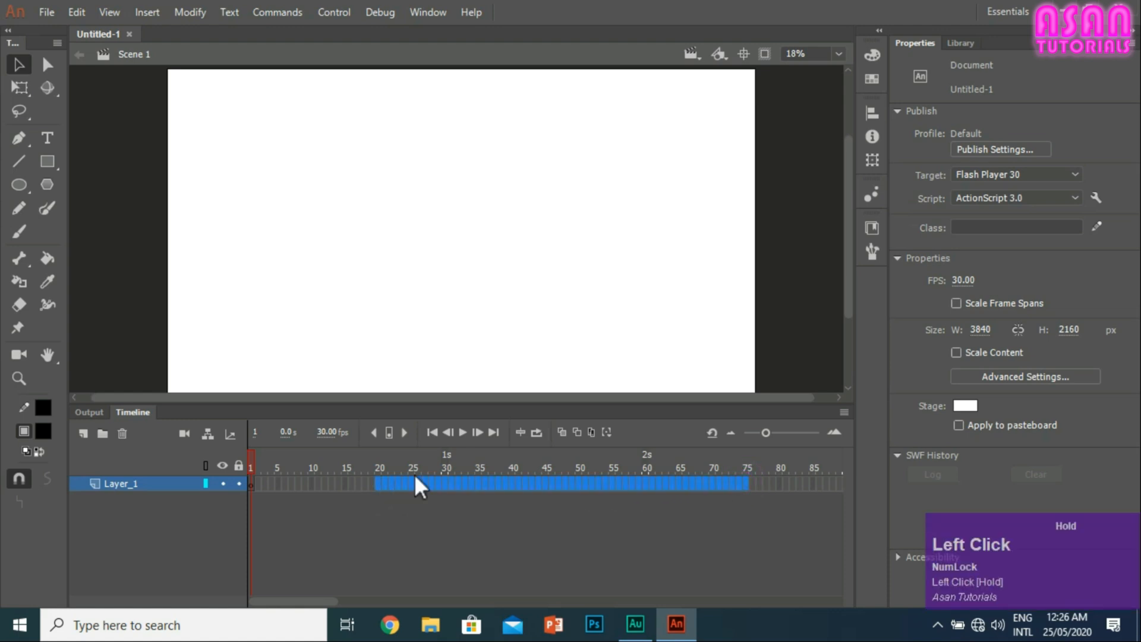
click(444, 483)
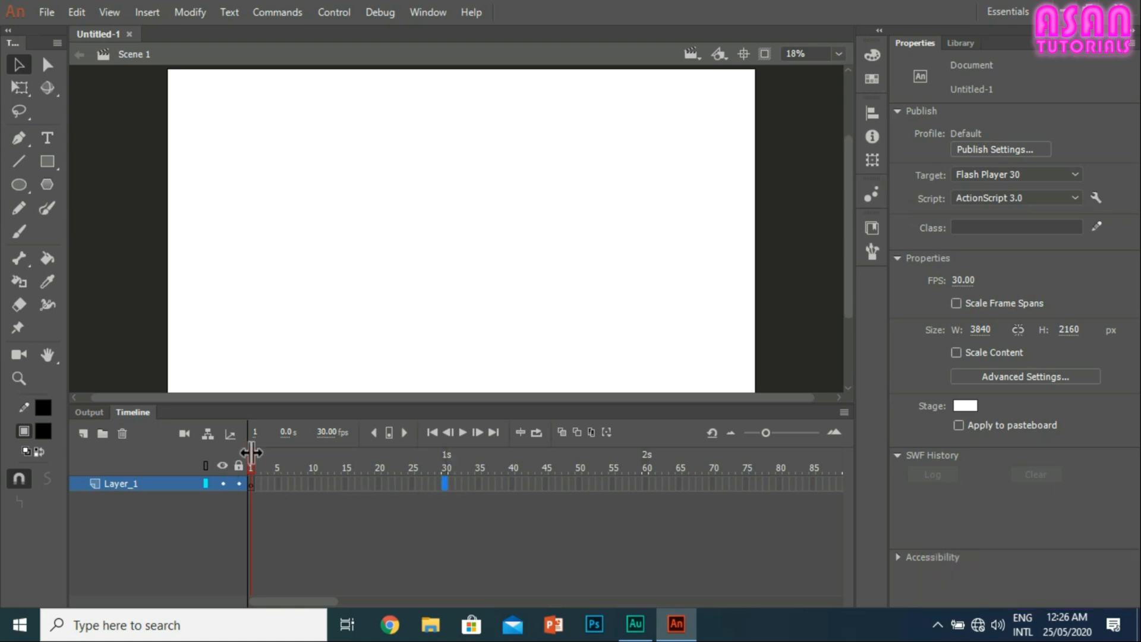
click(446, 455)
click(446, 482)
drag(251, 483, 310, 483)
click(351, 482)
drag(253, 481, 423, 486)
click(351, 484)
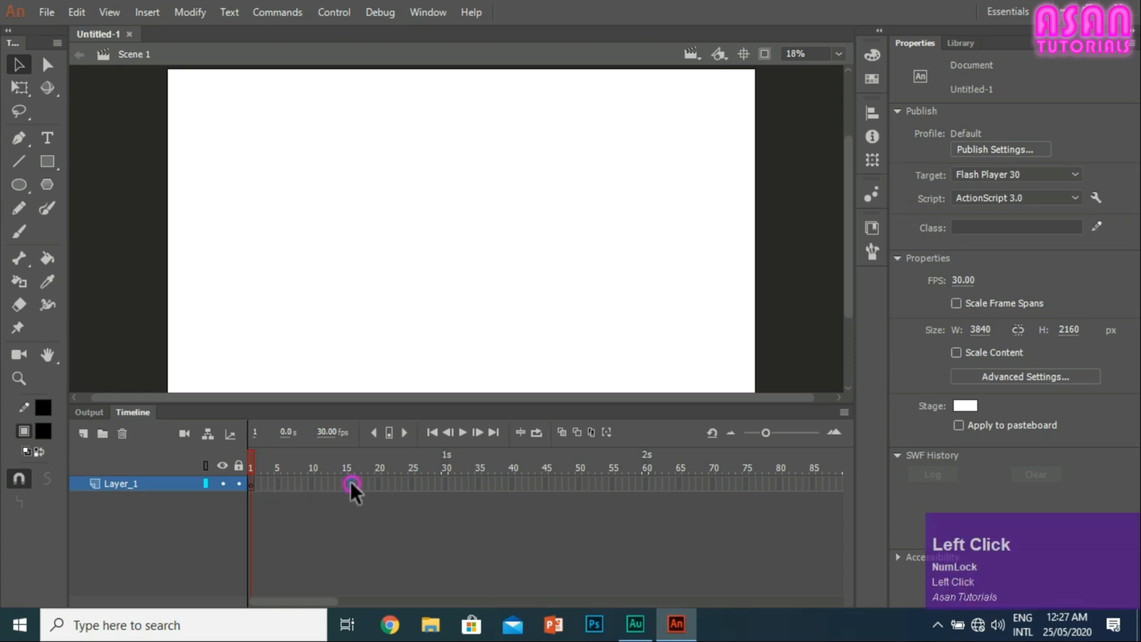
click(340, 460)
click(351, 483)
click(406, 468)
click(251, 482)
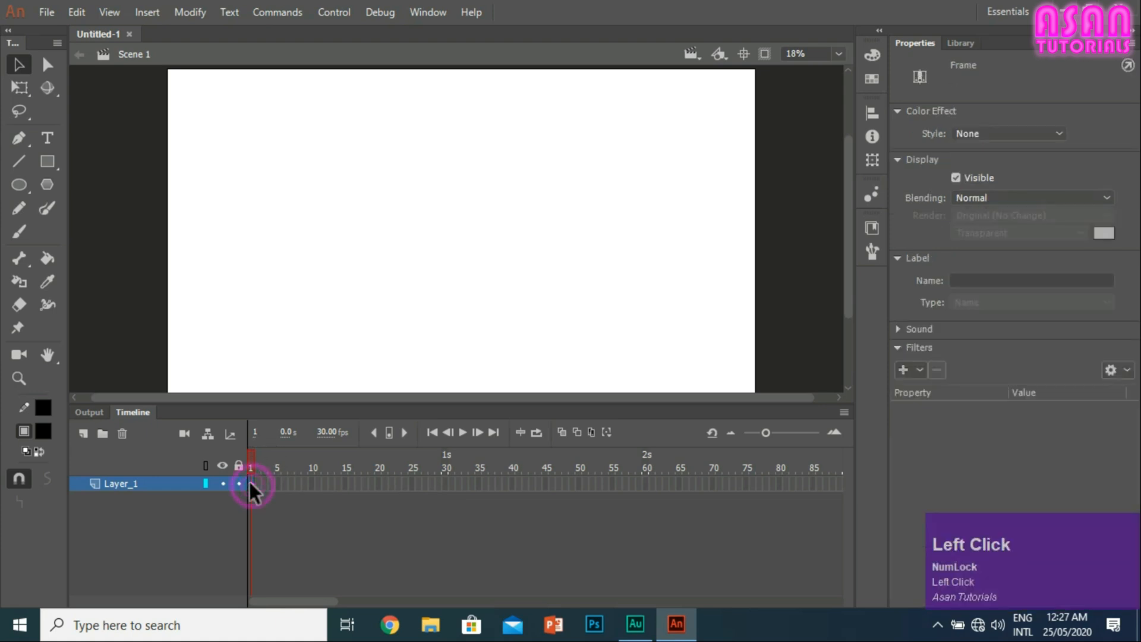
Step: Extend Layer_1 to one second by inserting a frame at frame 30
click(420, 483)
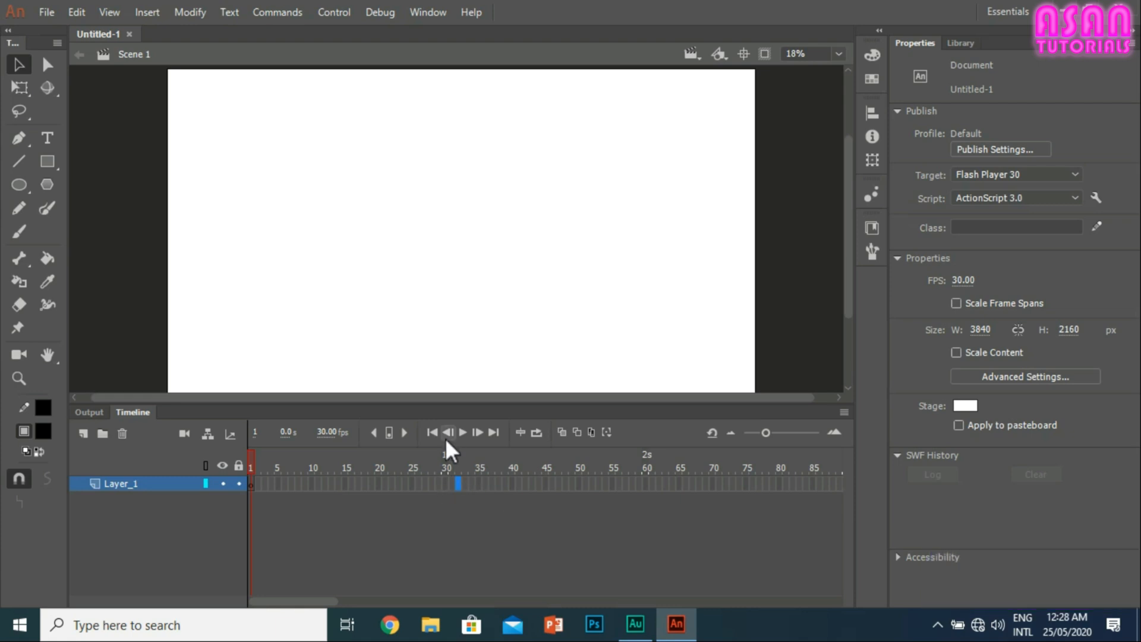
right_click(442, 476)
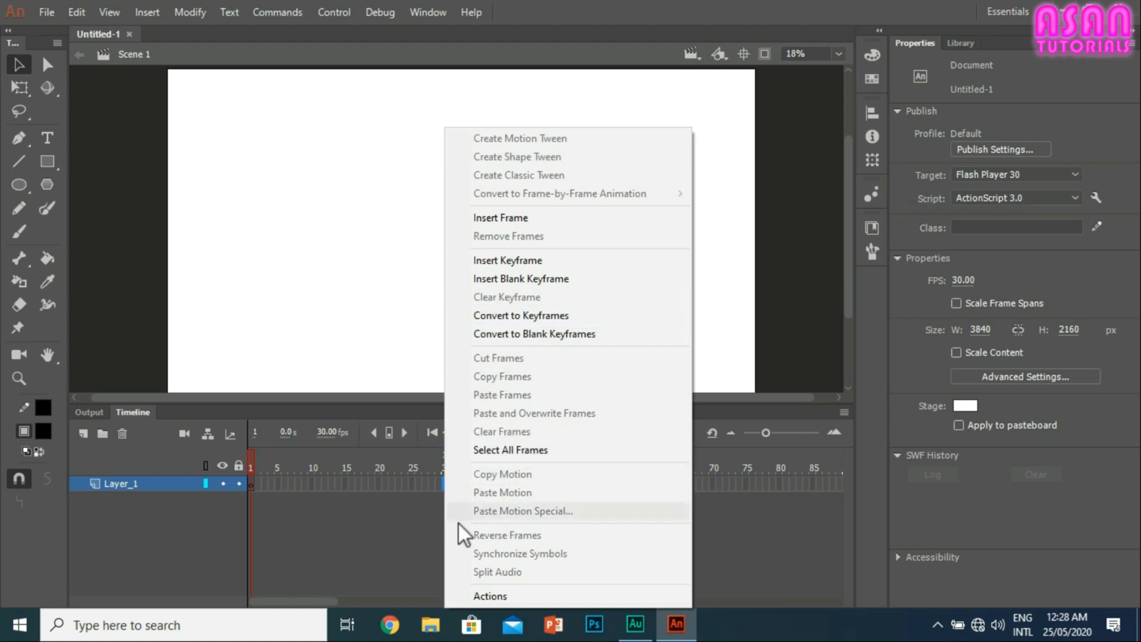
click(515, 219)
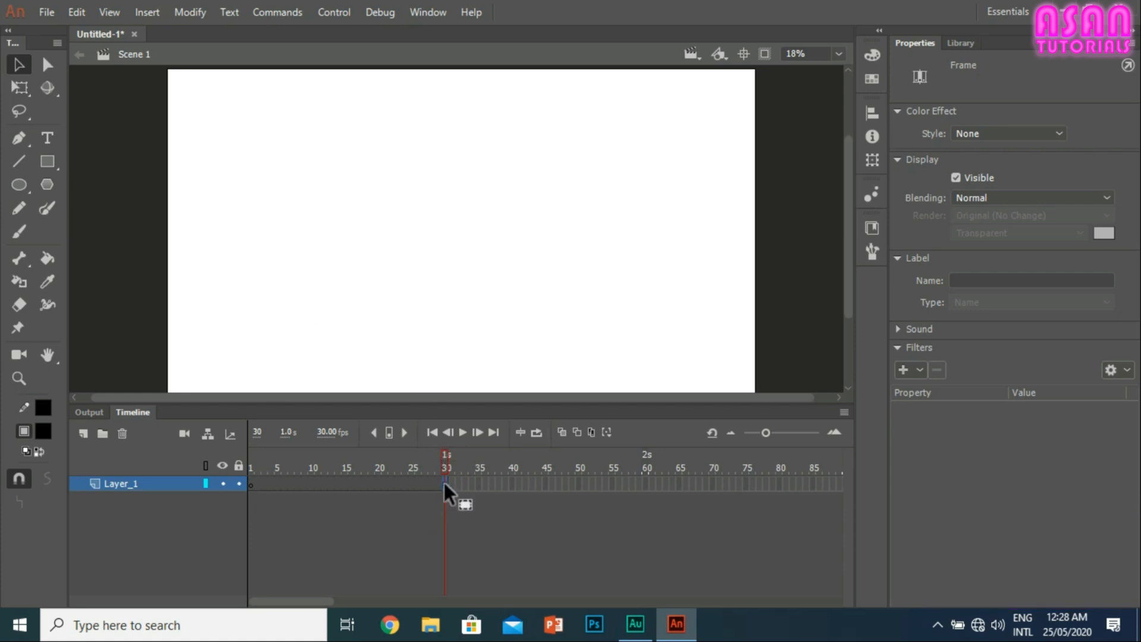
click(436, 501)
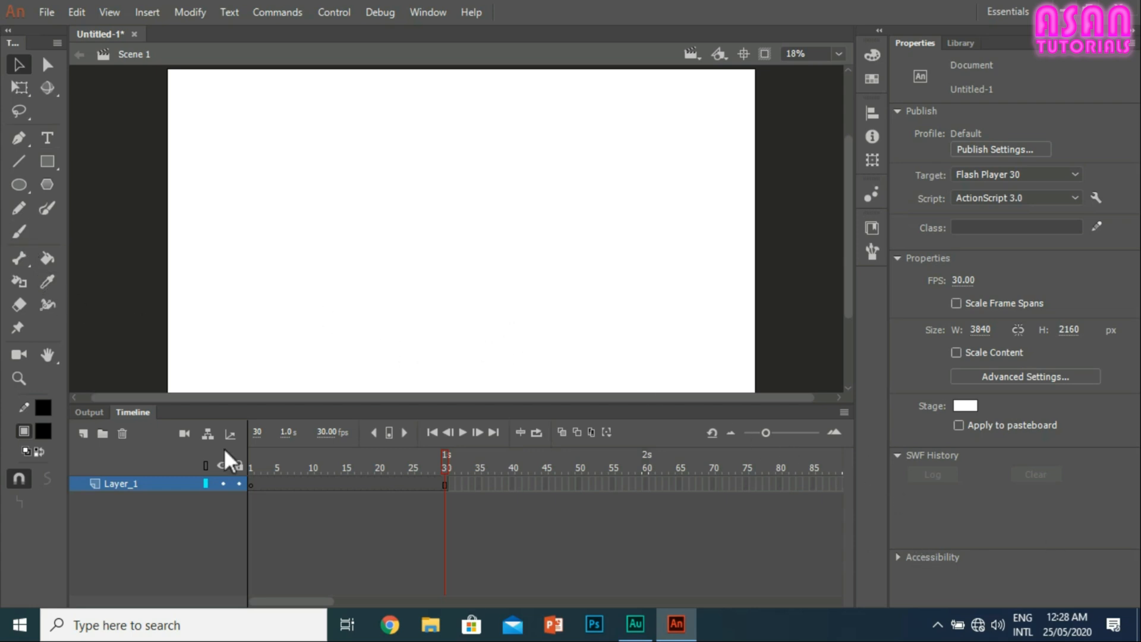
Step: Draw two filled black circles about 174 and 166 px wide at the stage's left side and level the second with the first
click(19, 184)
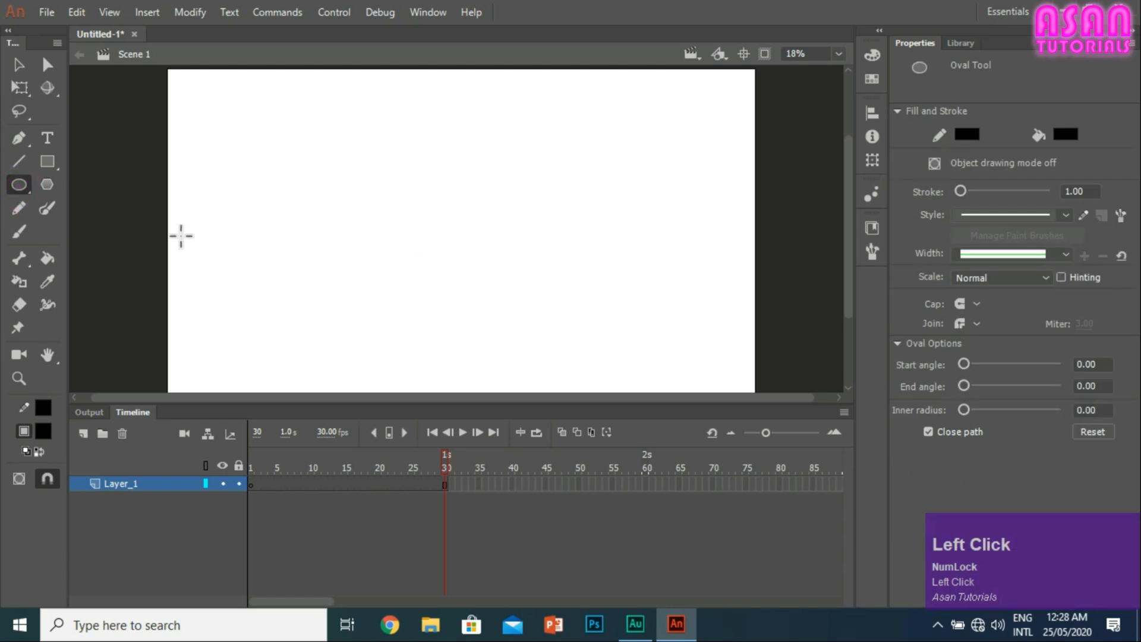
mouse_move(189, 233)
mouse_down()
mouse_move(218, 260)
mouse_move(244, 246)
mouse_move(267, 274)
mouse_move(257, 264)
mouse_up()
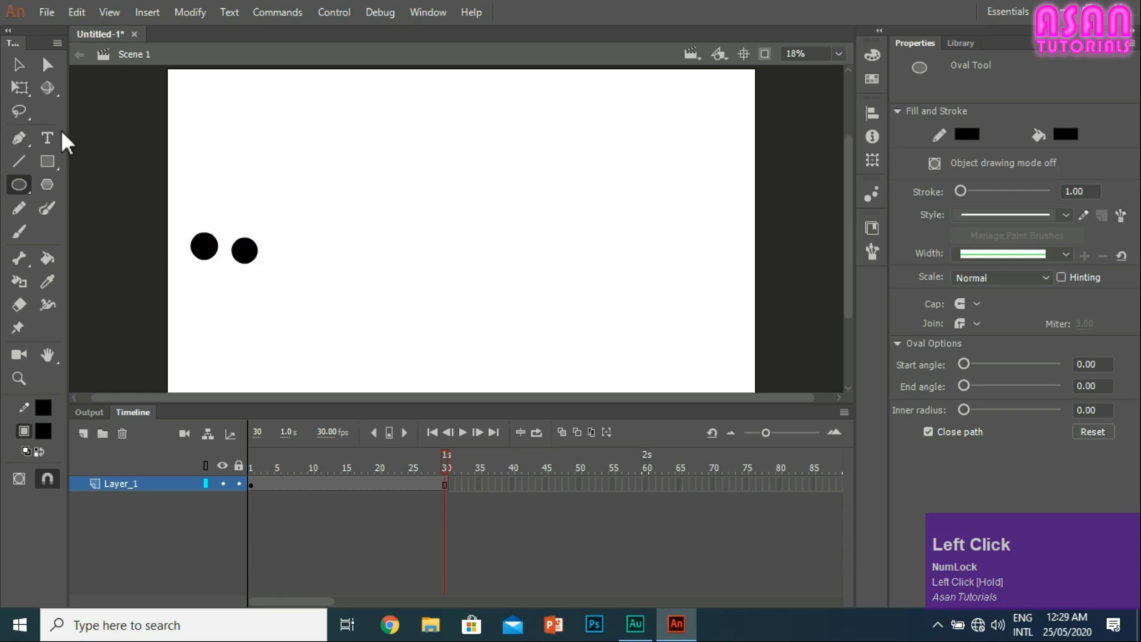
click(19, 64)
click(246, 256)
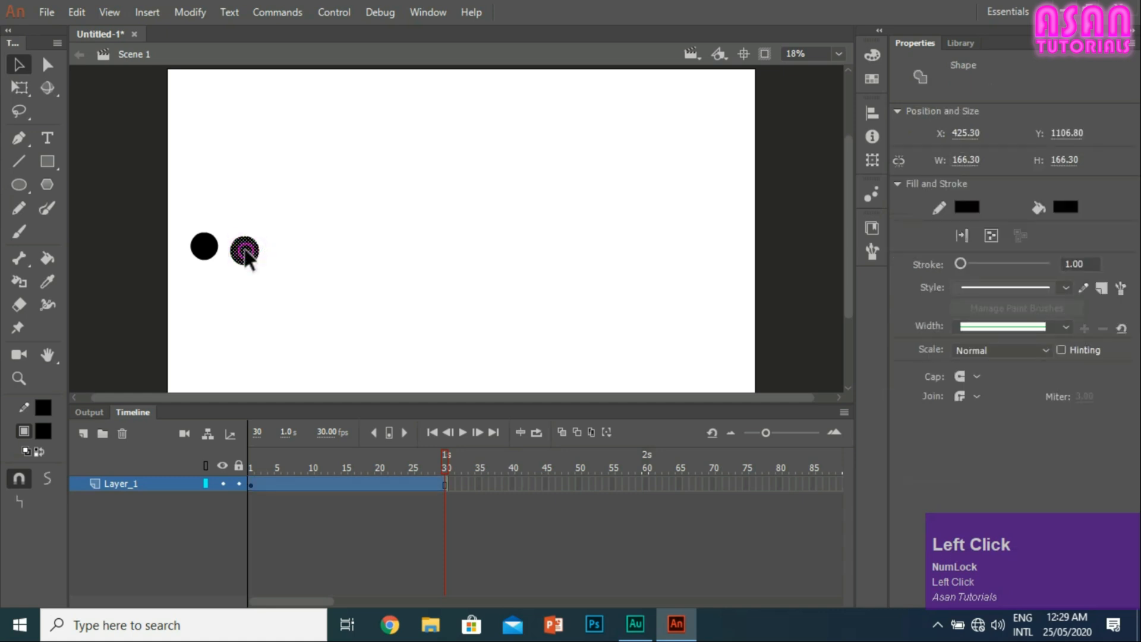
drag(246, 254, 241, 246)
click(291, 244)
click(204, 249)
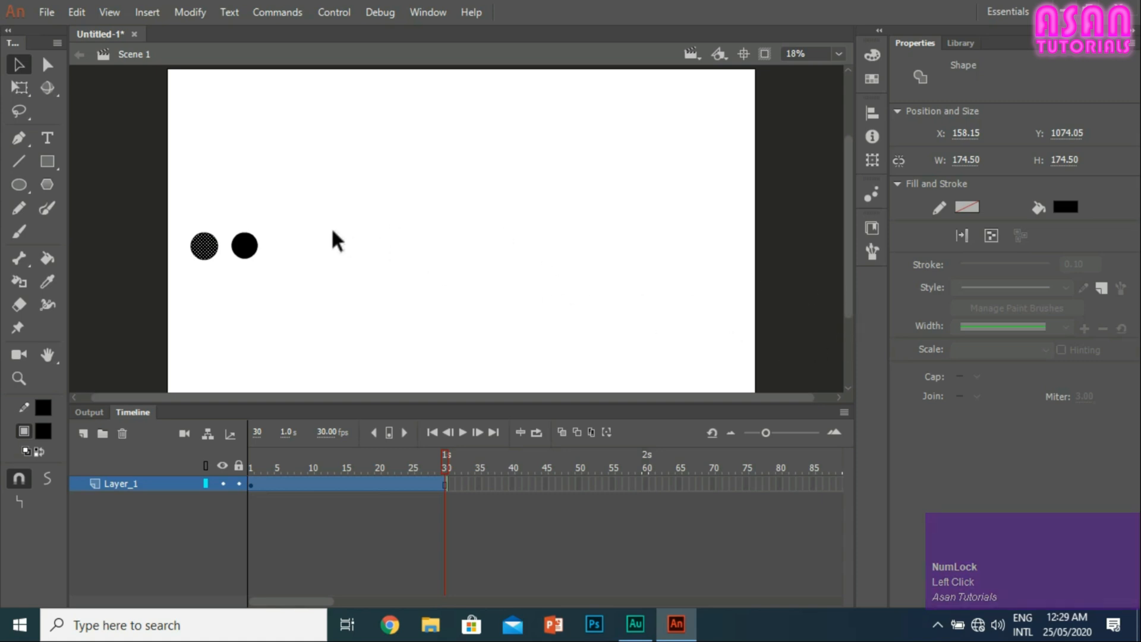
click(297, 238)
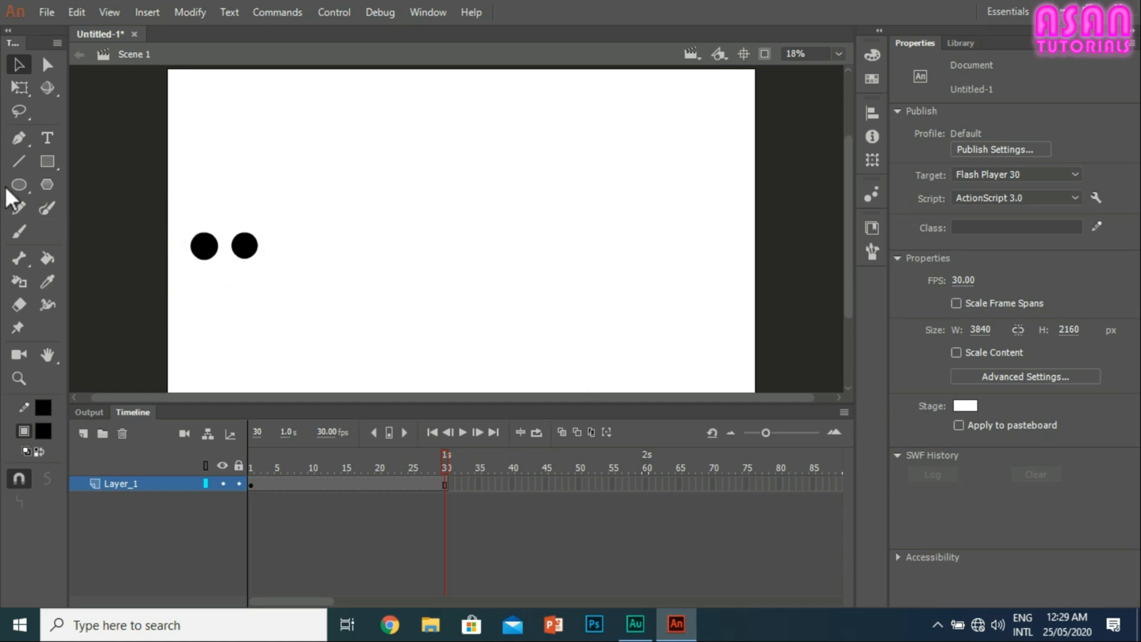
Step: Draw a filled black upright rectangle about 71 by 174 px beside the second circle
click(47, 161)
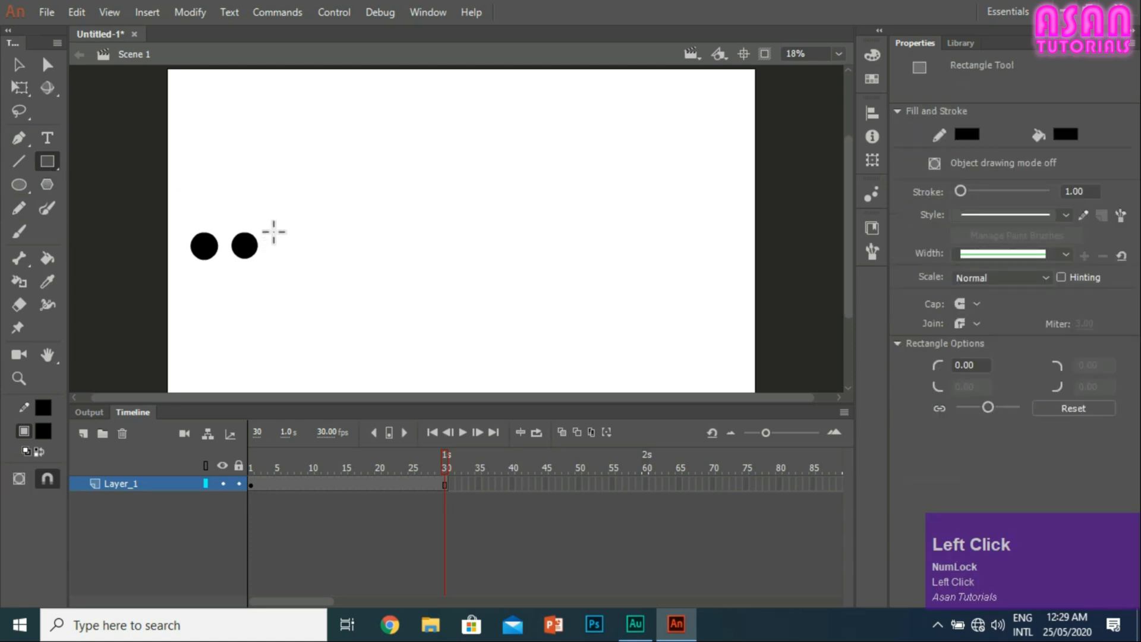
mouse_move(282, 240)
mouse_down()
mouse_move(291, 273)
mouse_move(284, 259)
mouse_up()
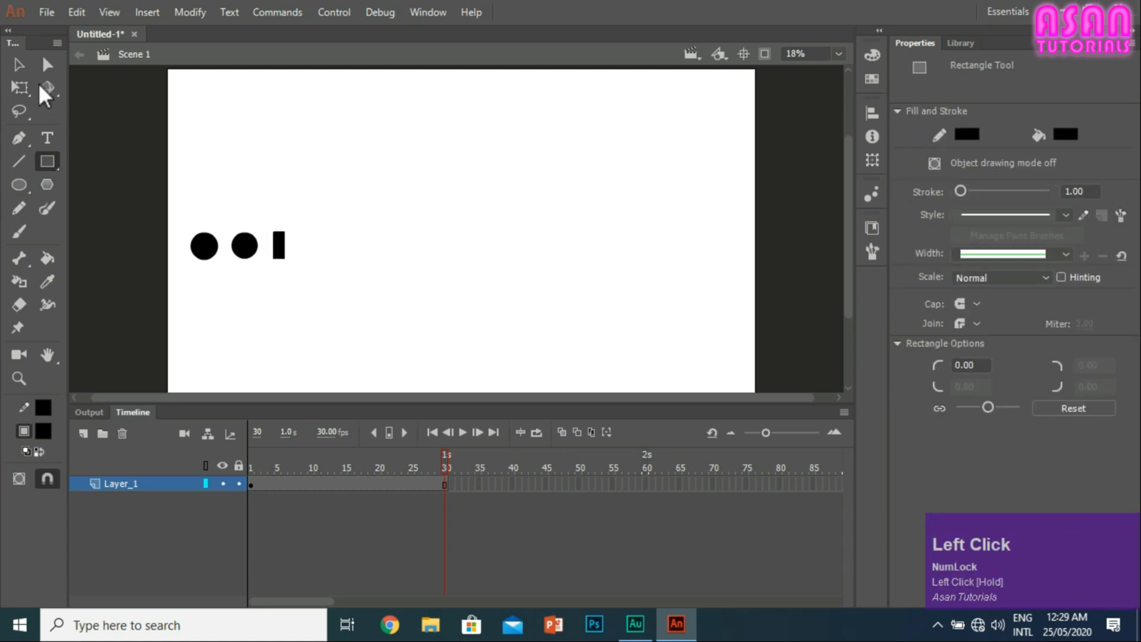
Step: Separate the rectangle's black fill from its outline and delete the fill
click(18, 62)
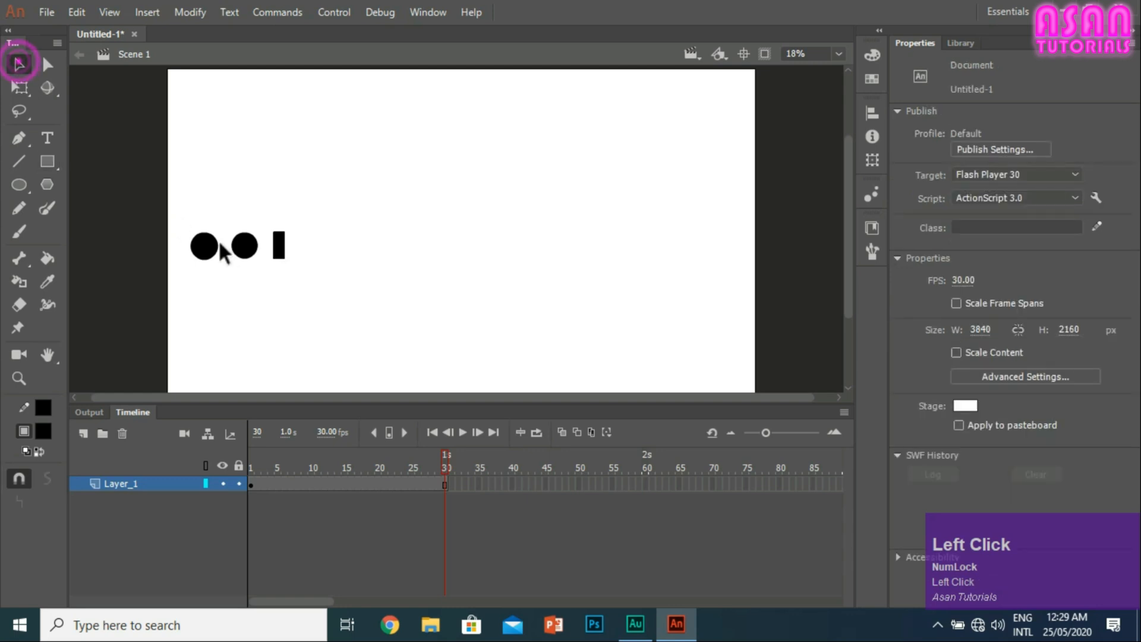
click(281, 244)
click(314, 238)
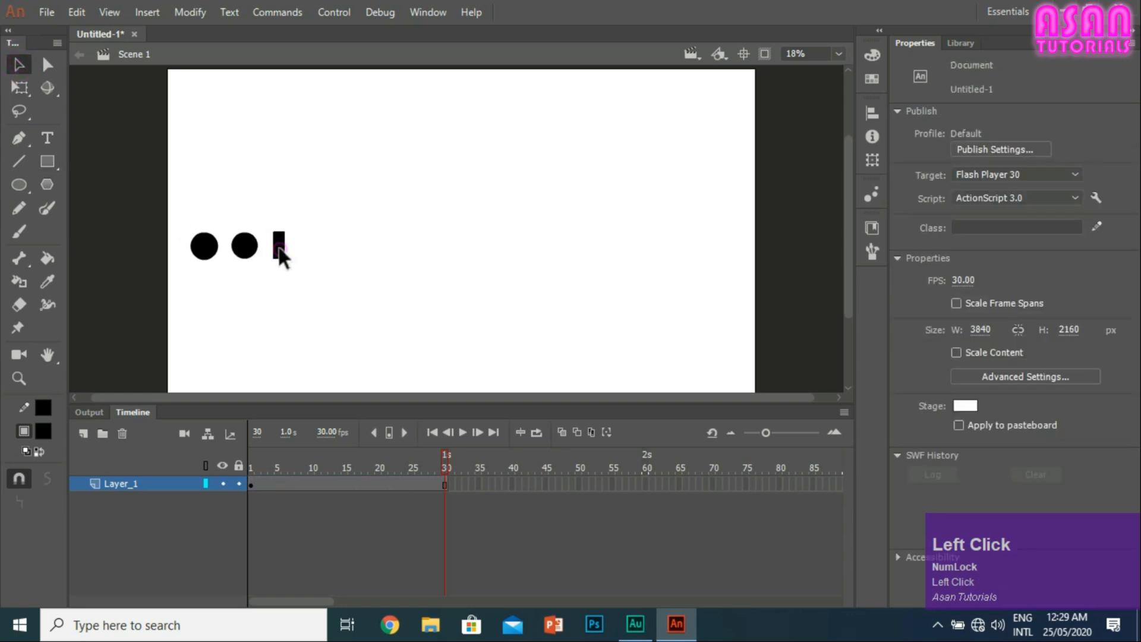
click(279, 248)
click(305, 247)
click(279, 248)
drag(279, 247, 347, 249)
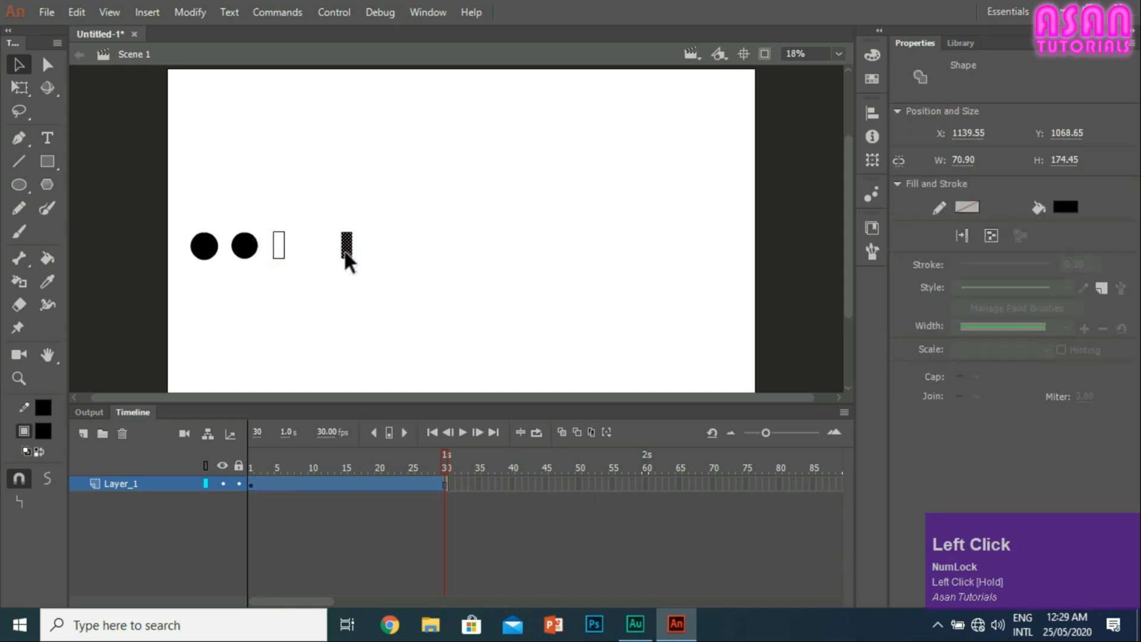
key(Delete)
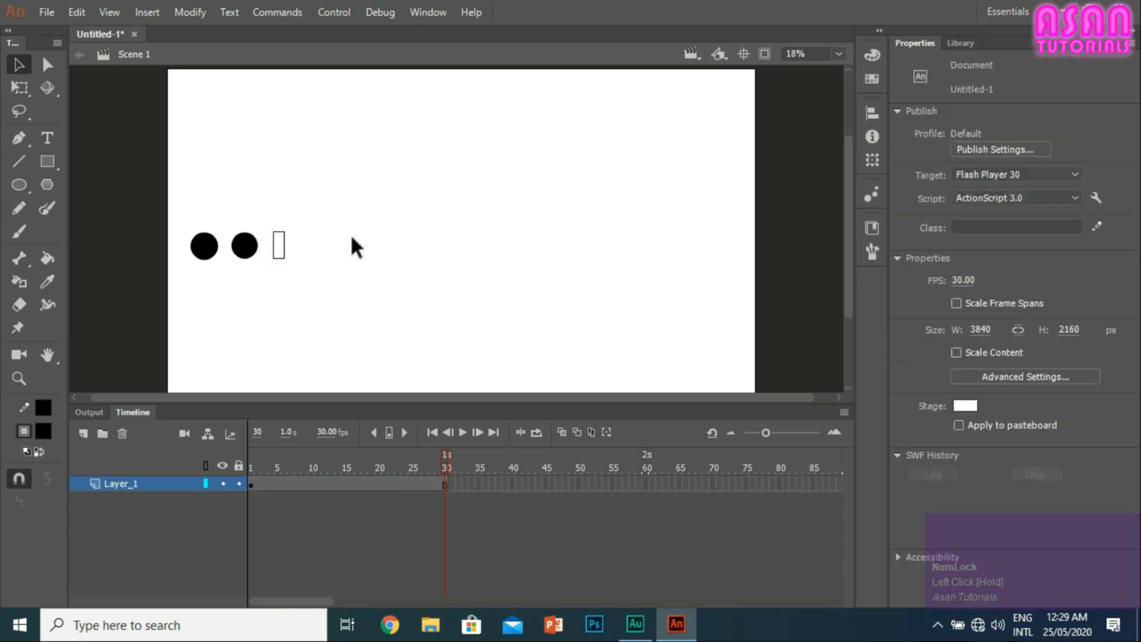
Step: Delete the second circle's black fill, keeping only its outline
click(249, 252)
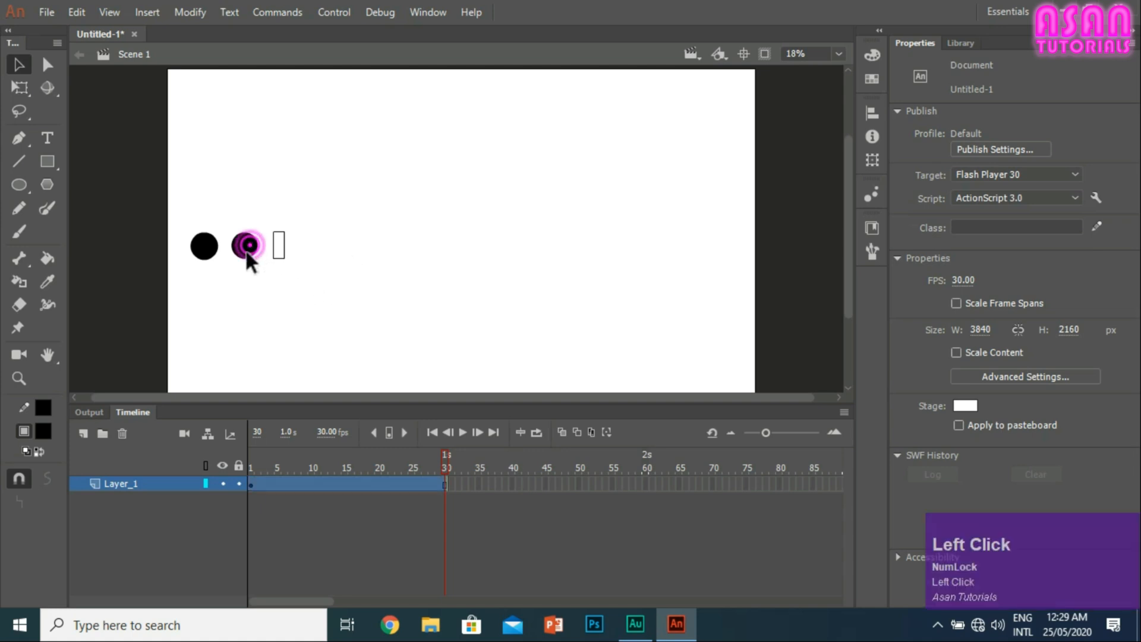
key(Delete)
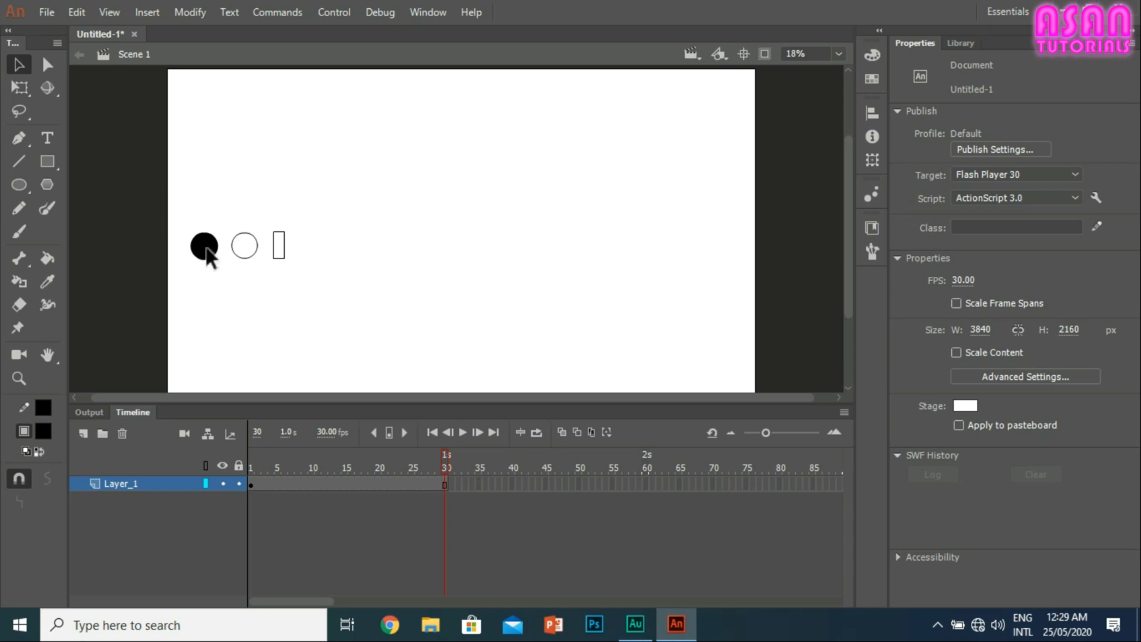
click(238, 236)
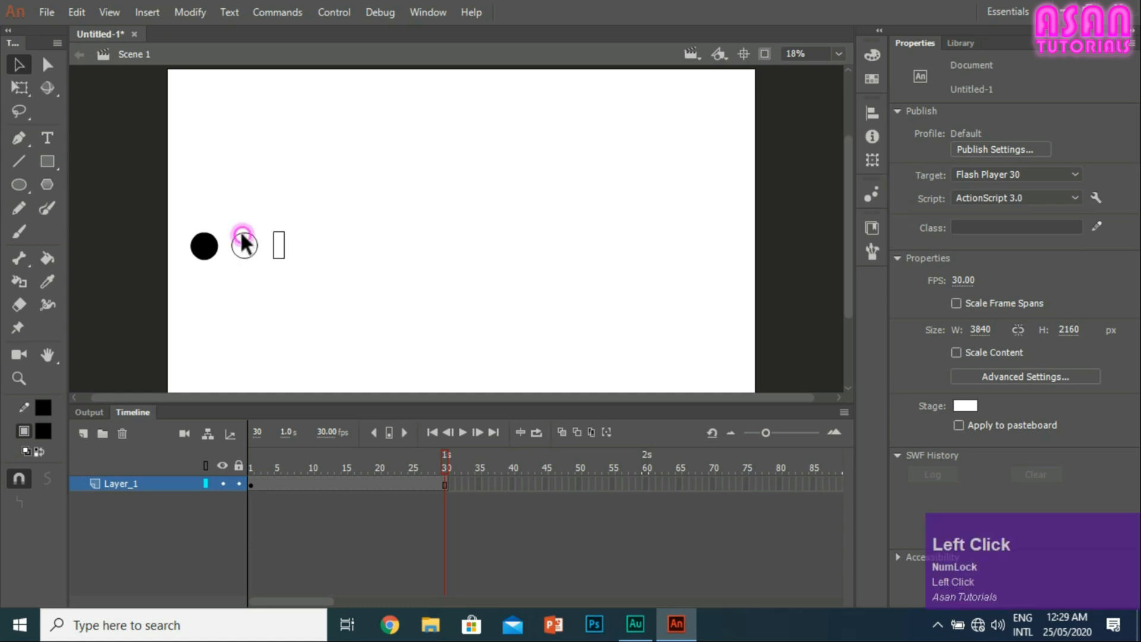
click(278, 232)
click(295, 238)
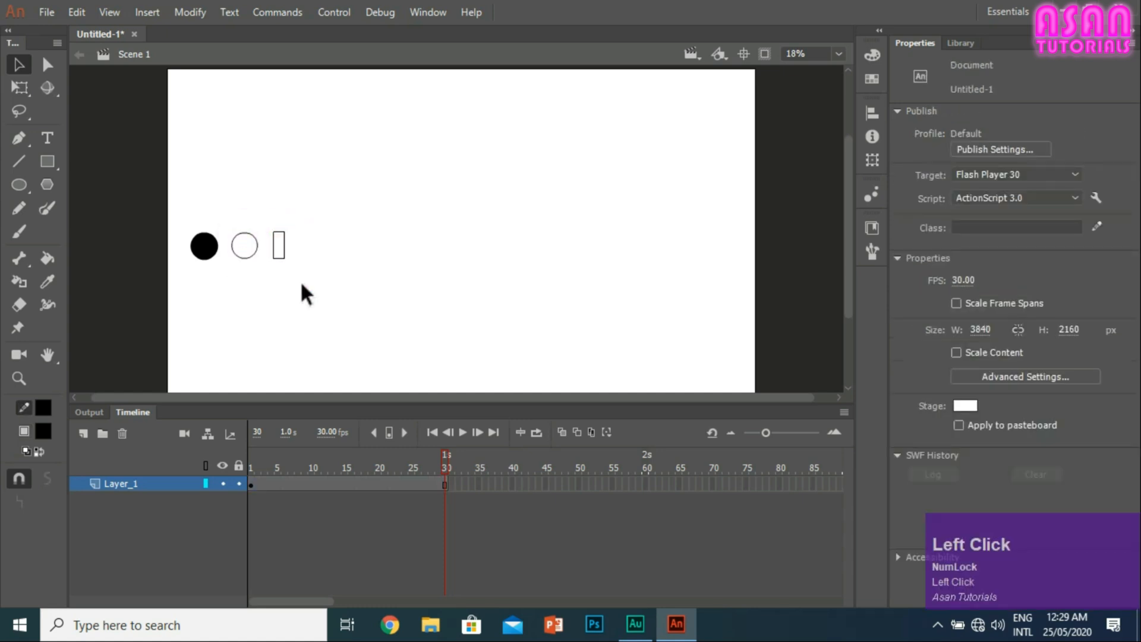
Step: Select the filled circle, the two circles together and the rectangle outline in turn to examine their stroke and fill
click(203, 246)
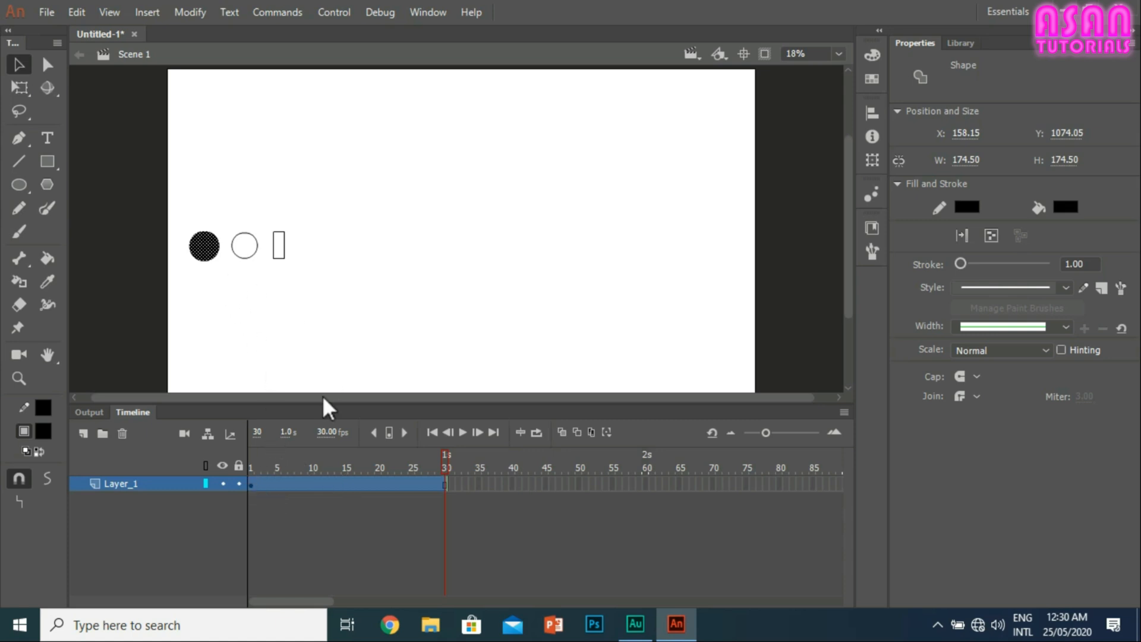
click(225, 266)
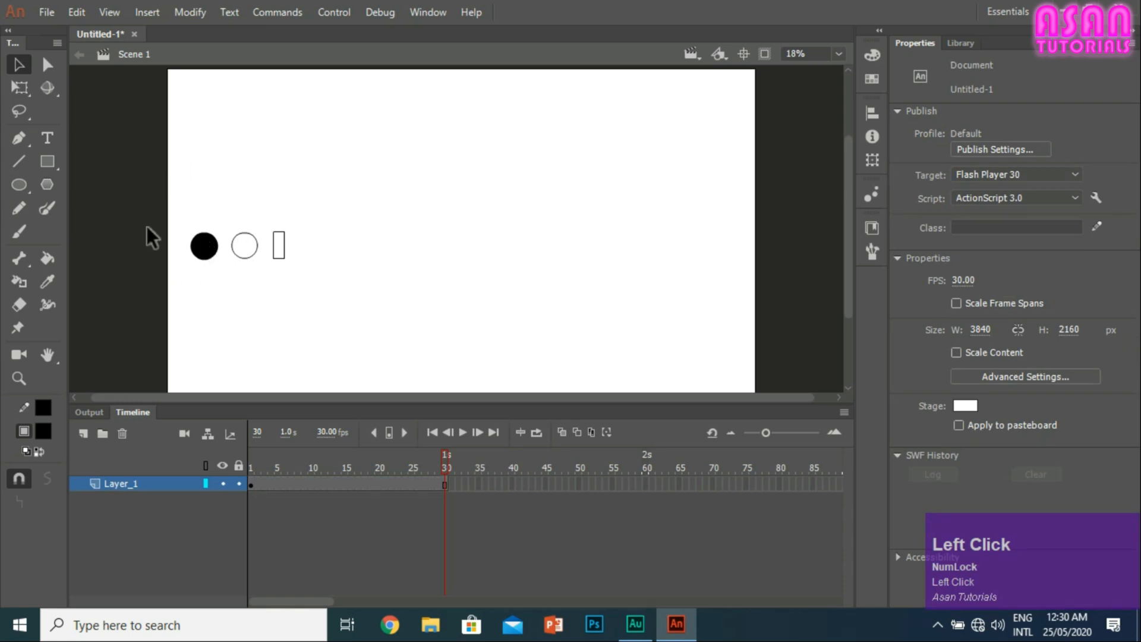
click(201, 244)
click(299, 260)
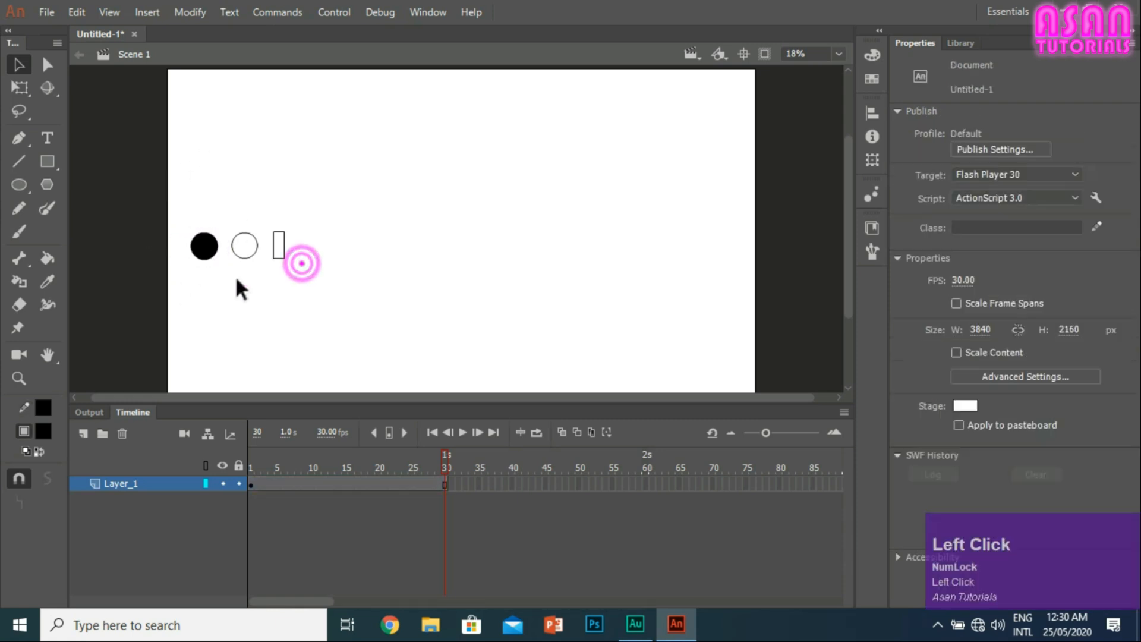
drag(258, 267, 184, 219)
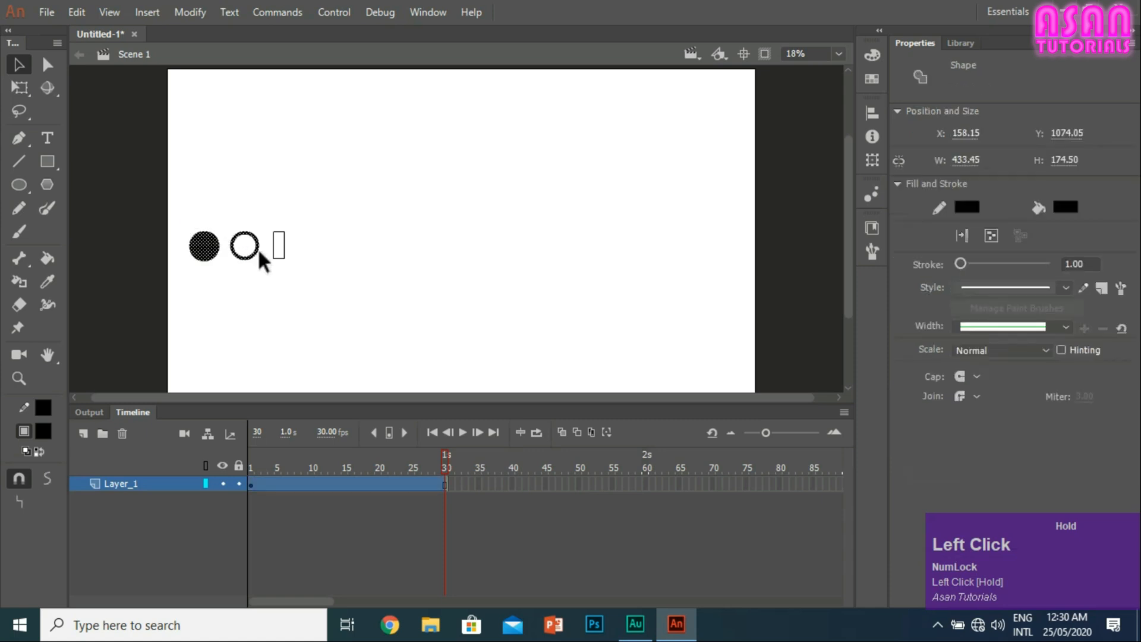
drag(300, 268, 266, 224)
click(301, 246)
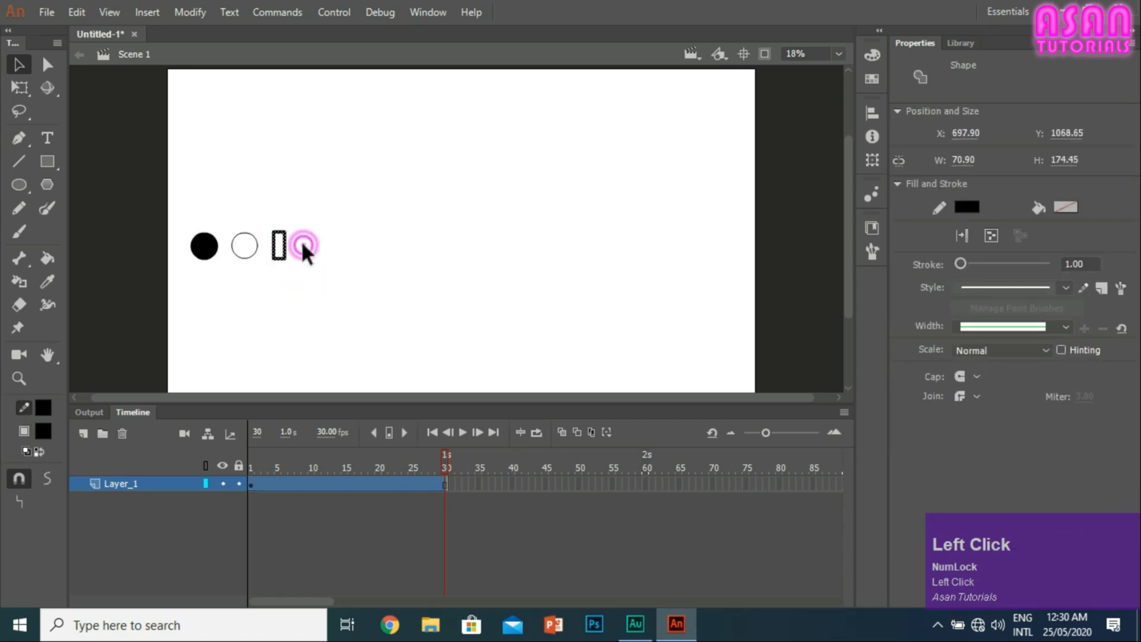
click(207, 245)
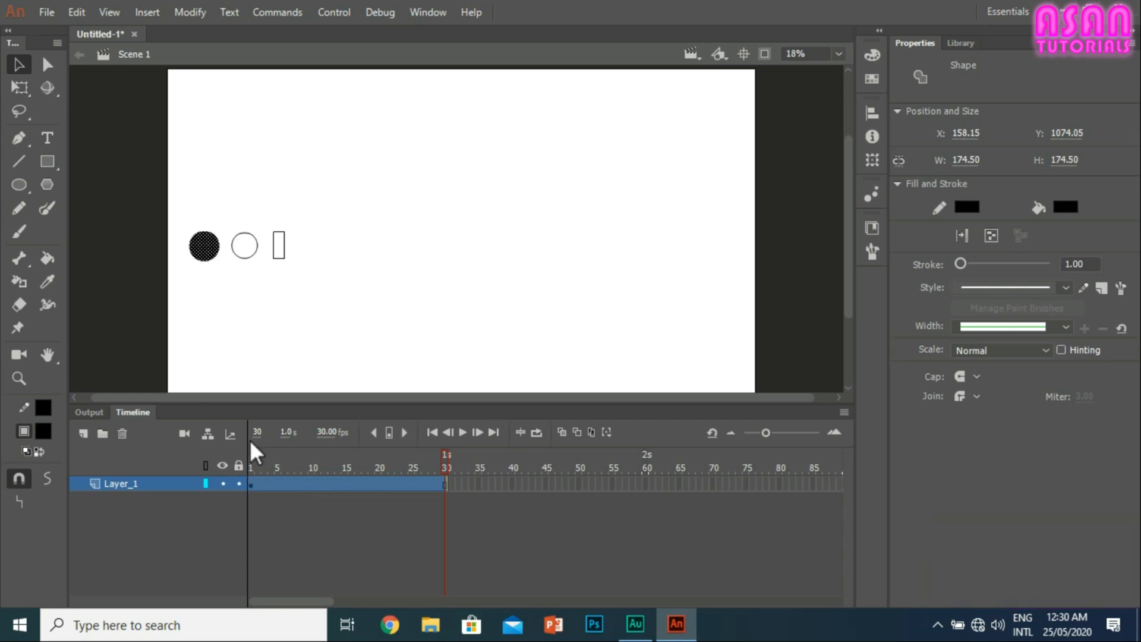
Step: Select the filled circle, outlined circle and rectangle together and move them slightly upward, keeping the filled circle selected at the end
drag(300, 271, 158, 189)
mouse_move(212, 254)
mouse_down()
mouse_move(264, 389)
mouse_move(257, 308)
mouse_move(221, 248)
mouse_move(214, 254)
mouse_up()
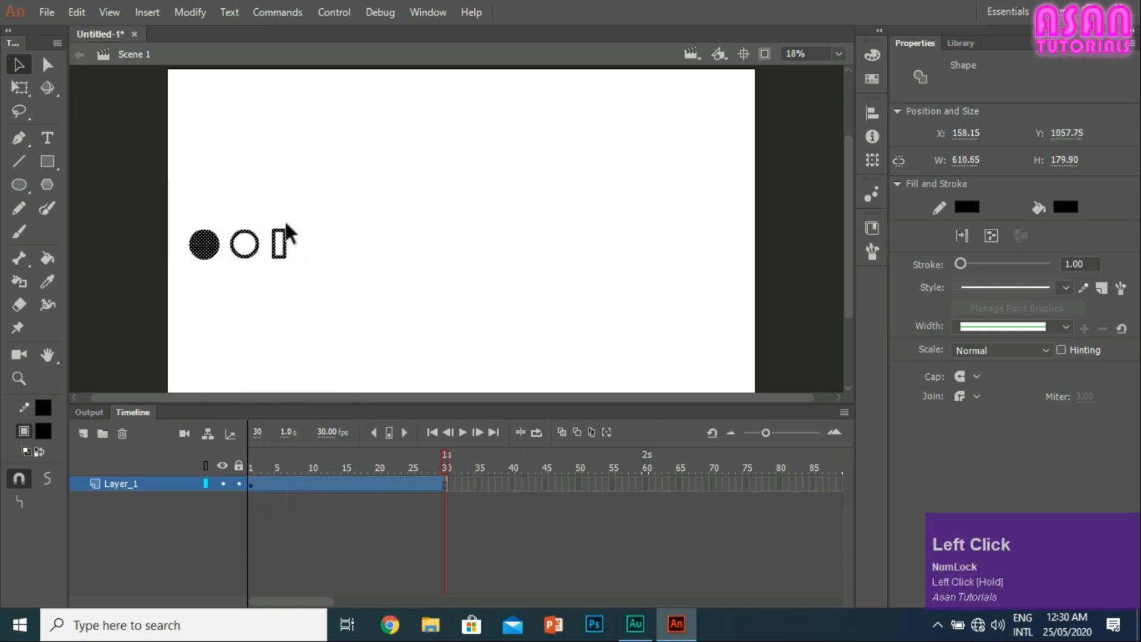
click(224, 254)
click(202, 246)
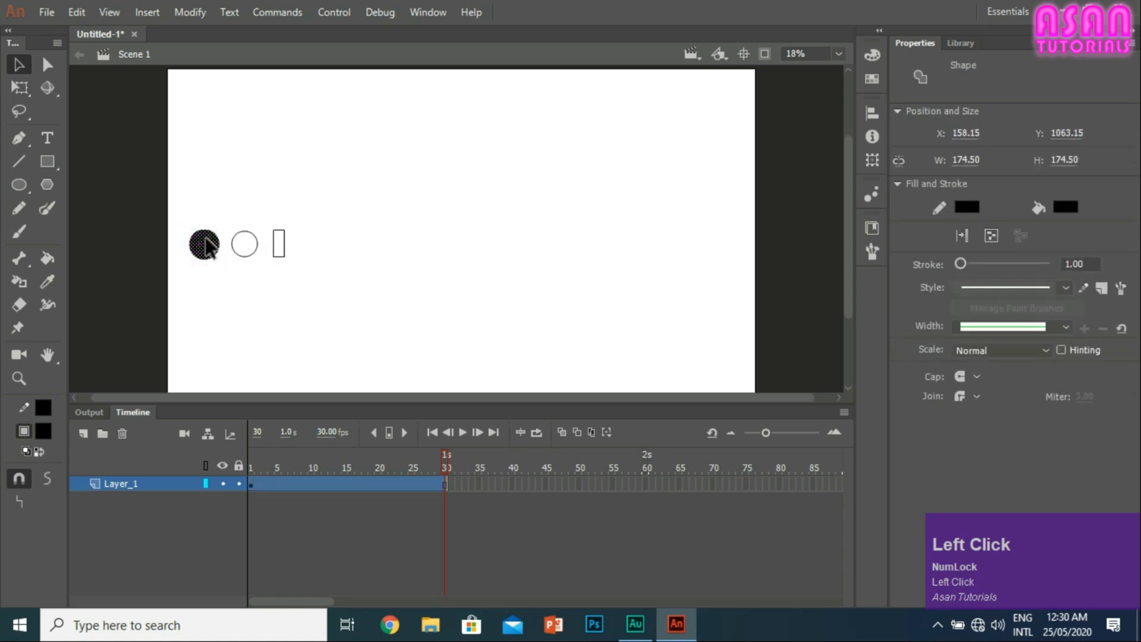
Step: Select the first keyframe of Layer_1 to examine which shapes it holds, and clear the selection
click(298, 329)
click(250, 484)
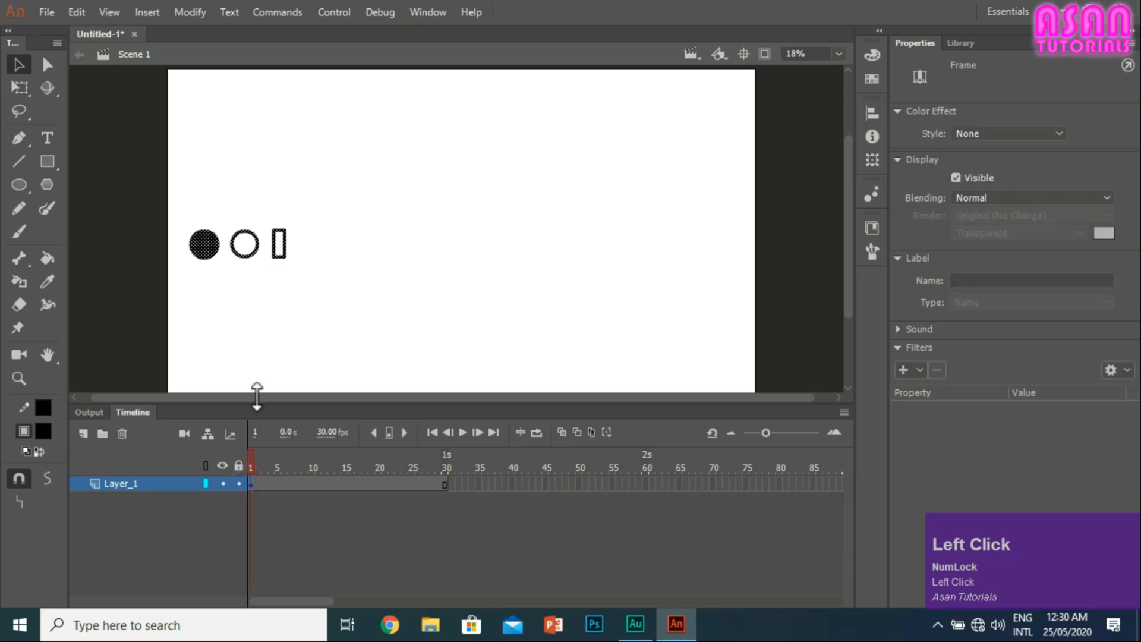
click(249, 302)
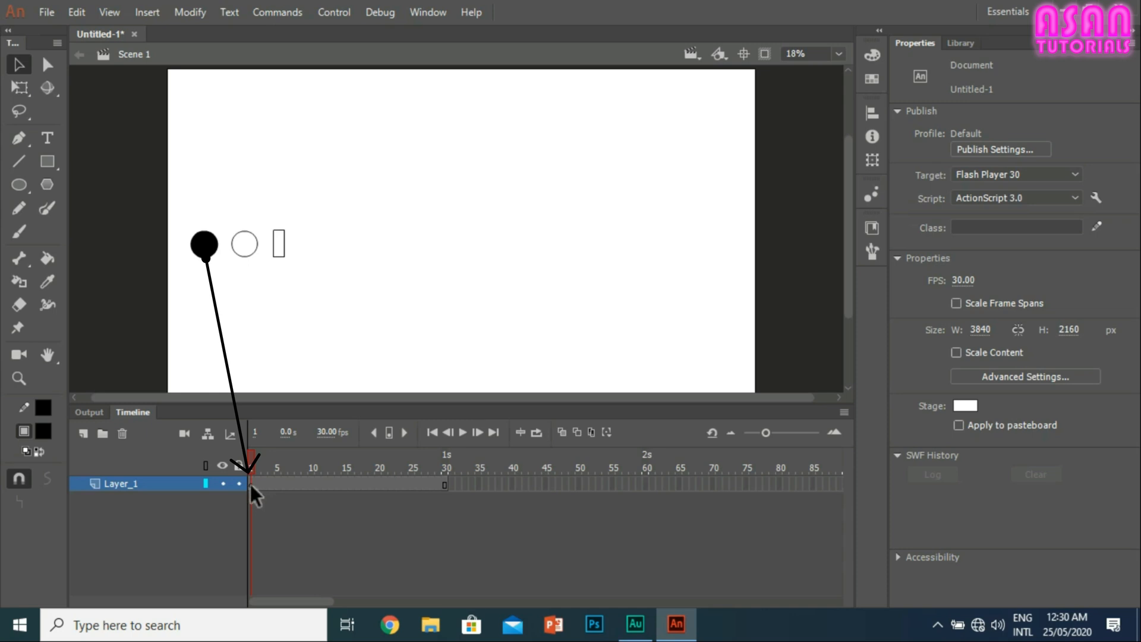
Step: Add a new layer above Layer_1 and make its first keyframe active
click(83, 432)
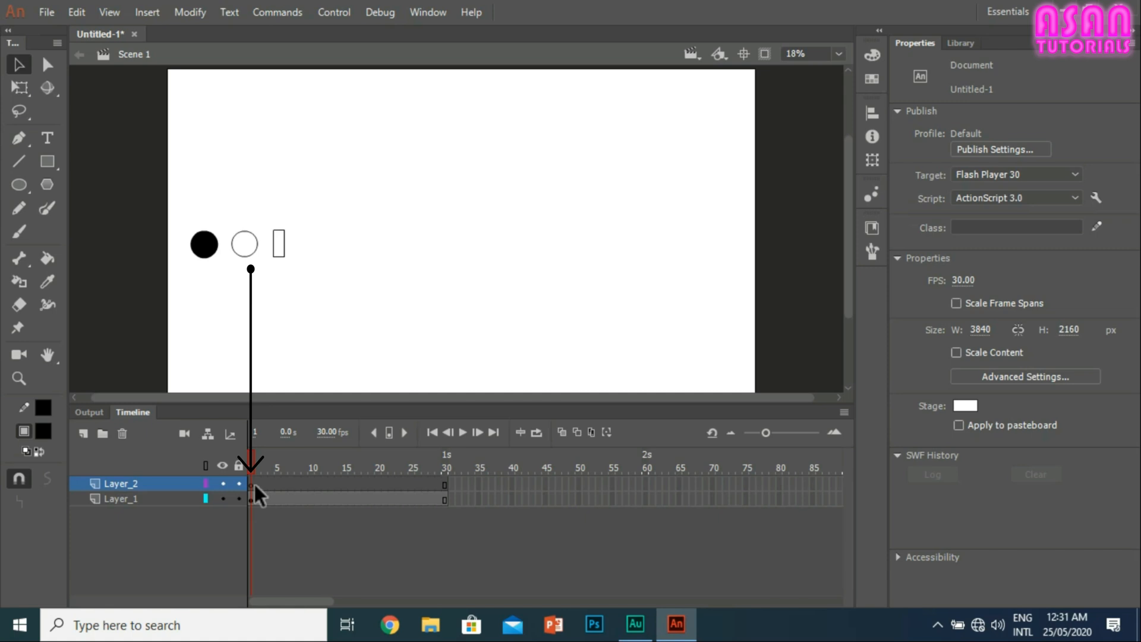
click(244, 255)
click(249, 322)
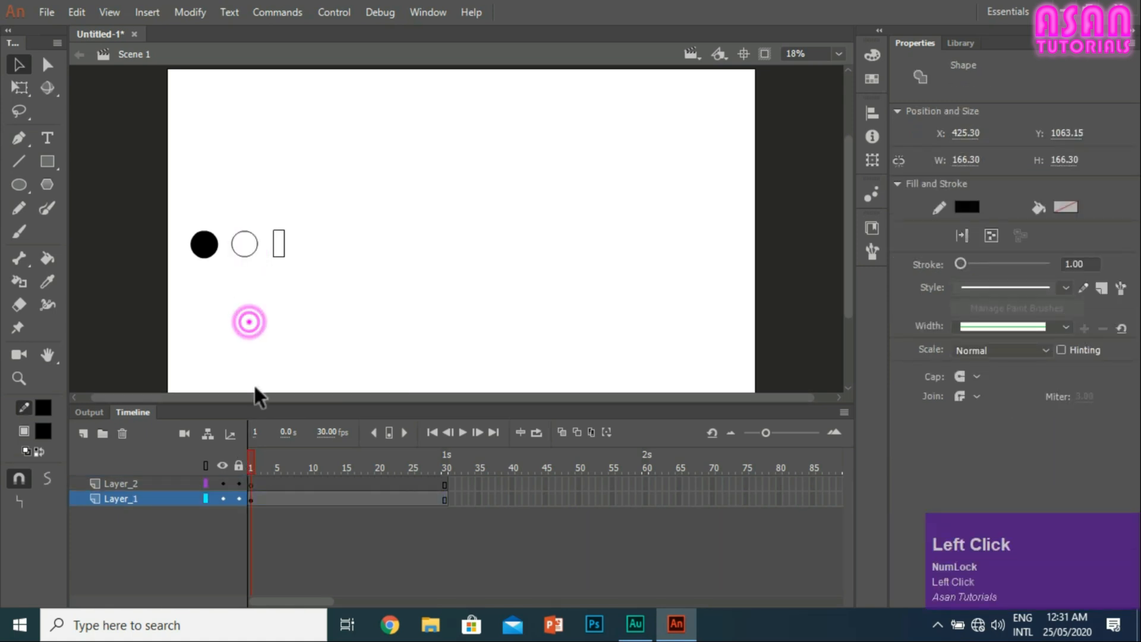
click(250, 483)
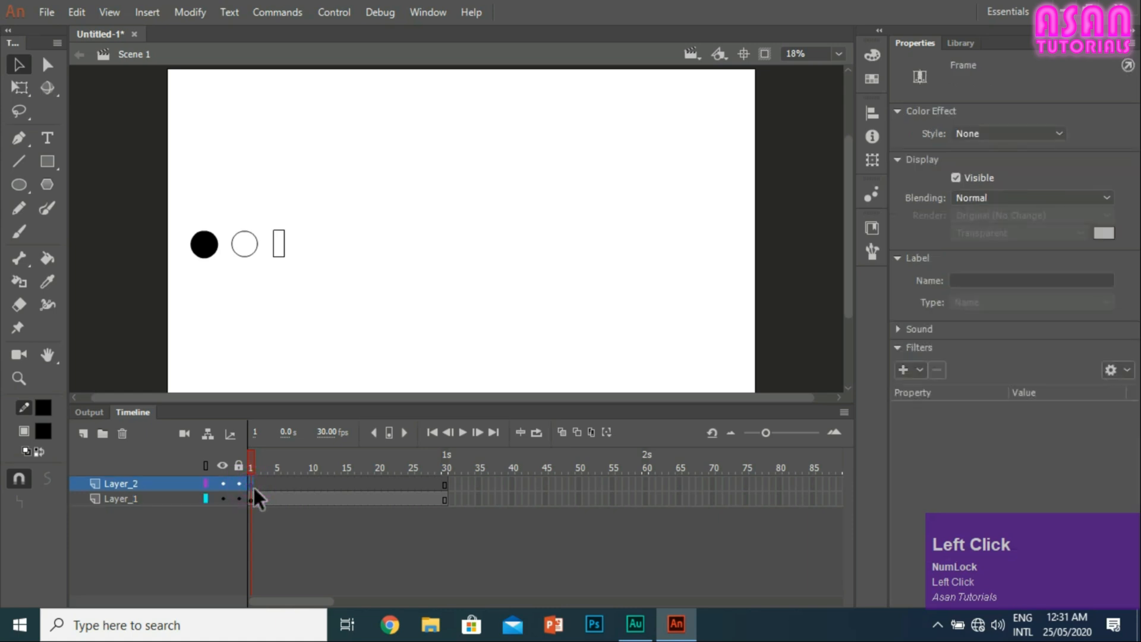
Step: Paint a black ring with the size 54 Brush tool beside the rectangle on the first frame of Layer_2
click(21, 229)
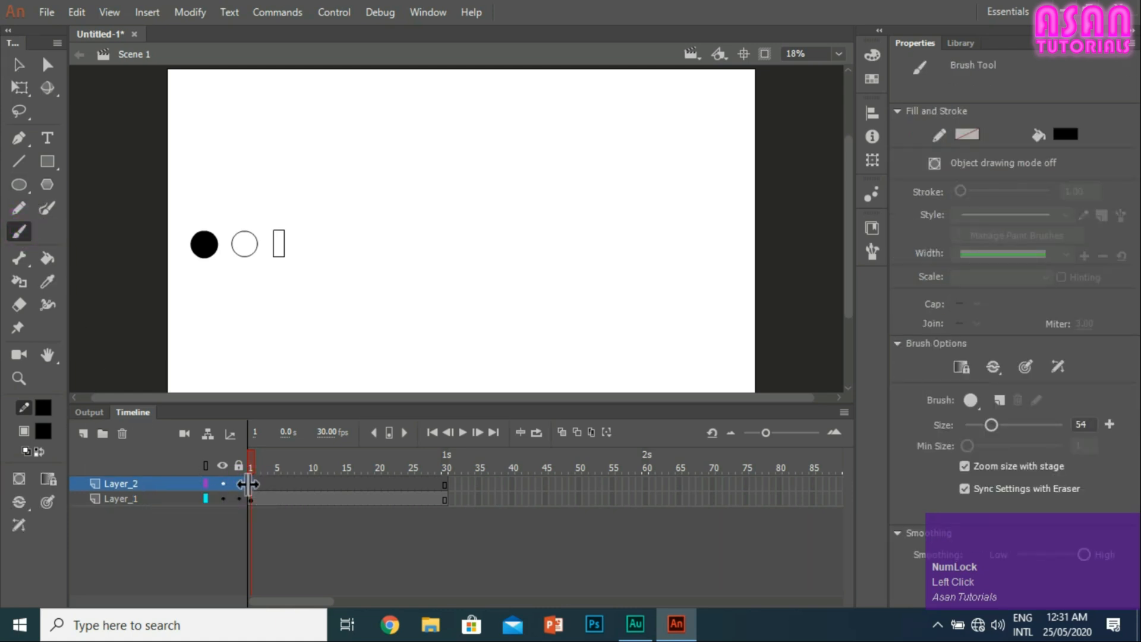
click(338, 311)
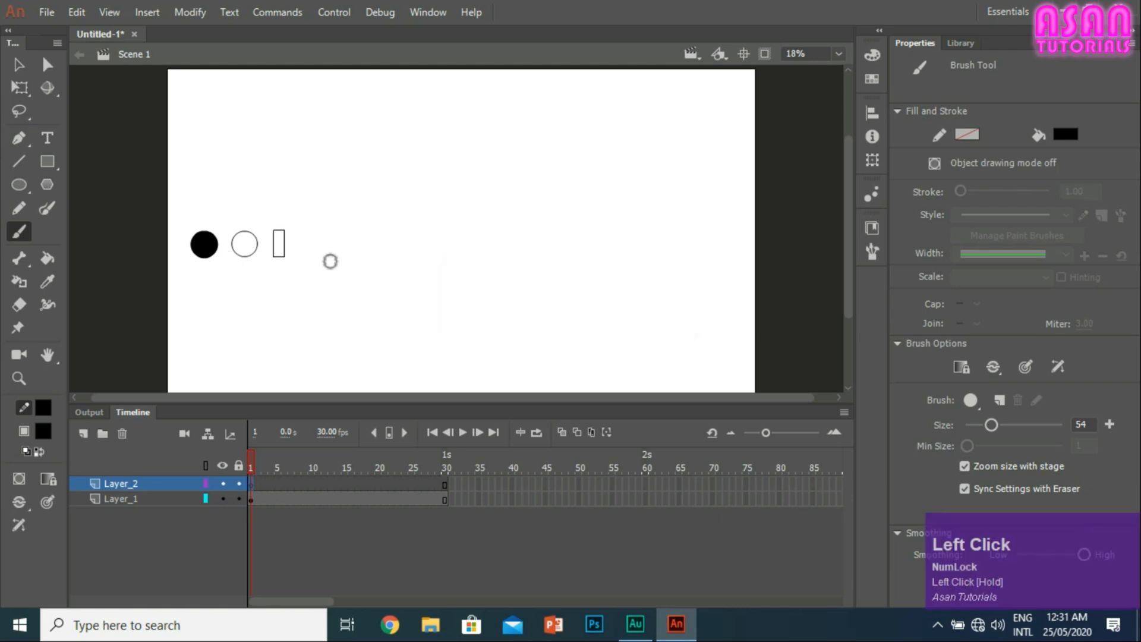
mouse_move(329, 260)
mouse_down()
mouse_move(362, 263)
mouse_move(356, 288)
mouse_move(336, 295)
mouse_move(320, 276)
mouse_move(362, 262)
mouse_up()
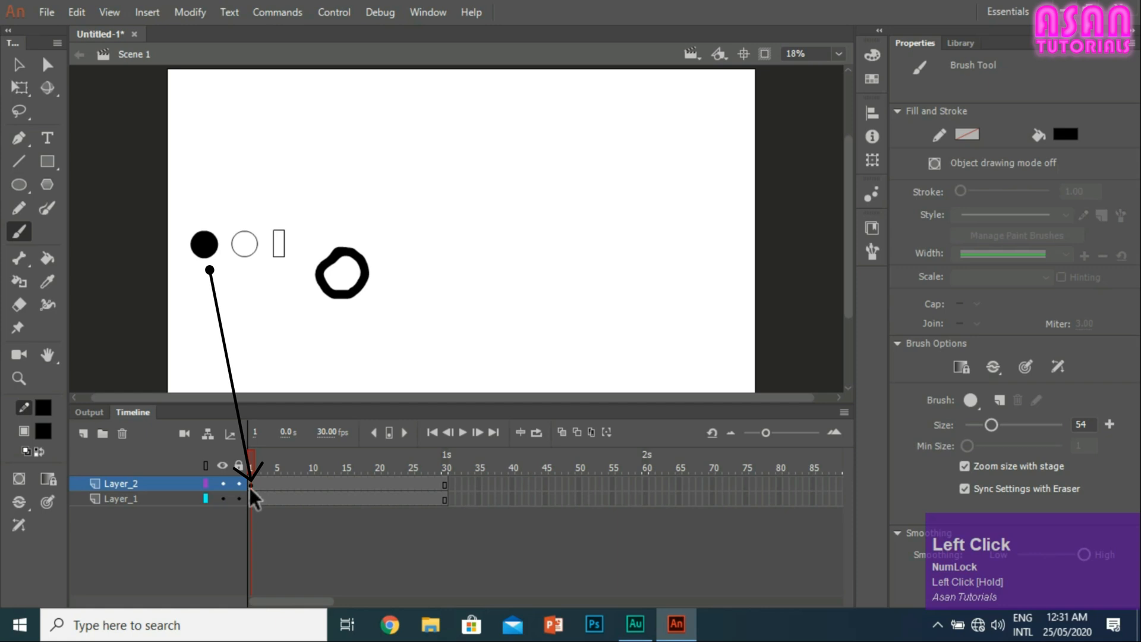
Step: Insert a keyframe at frame 31 of Layer_2
drag(305, 483, 397, 483)
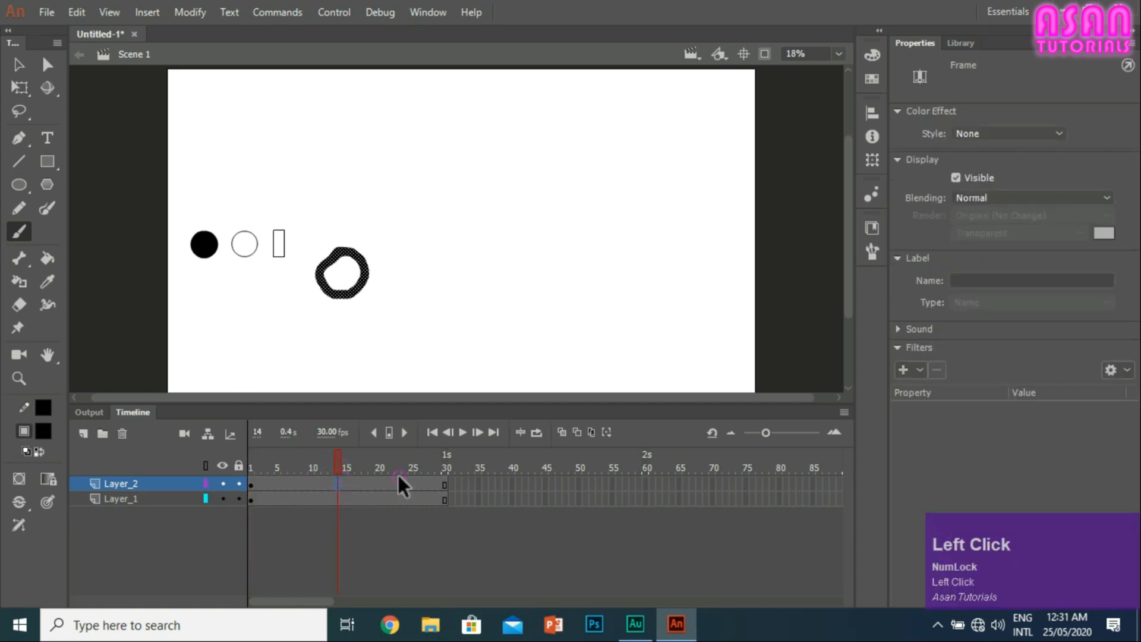
click(445, 484)
click(456, 482)
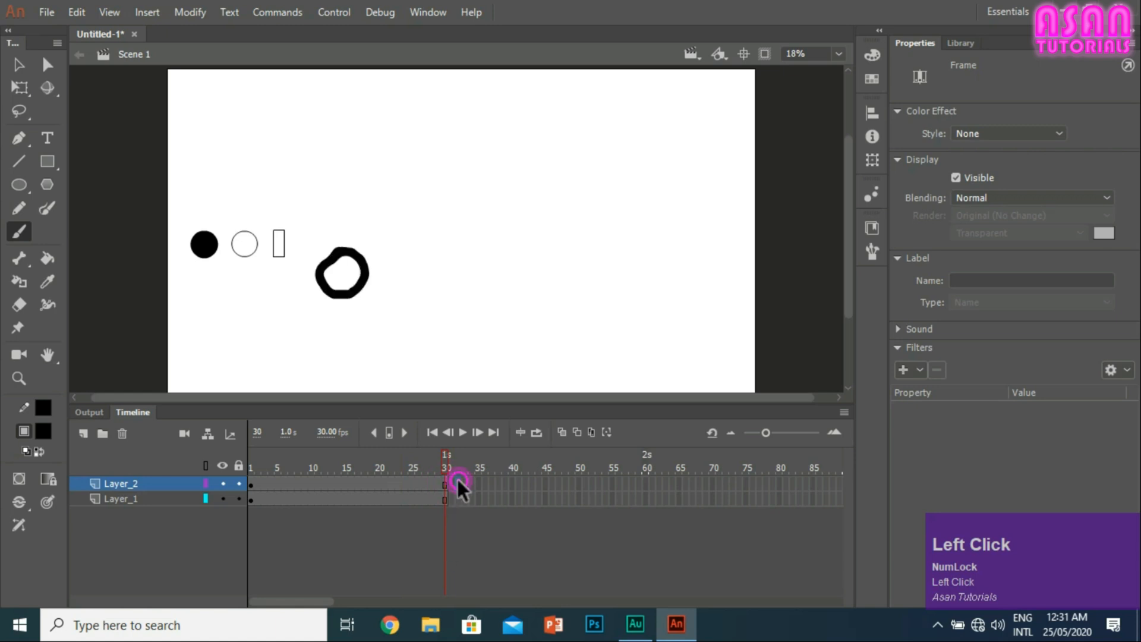
right_click(649, 483)
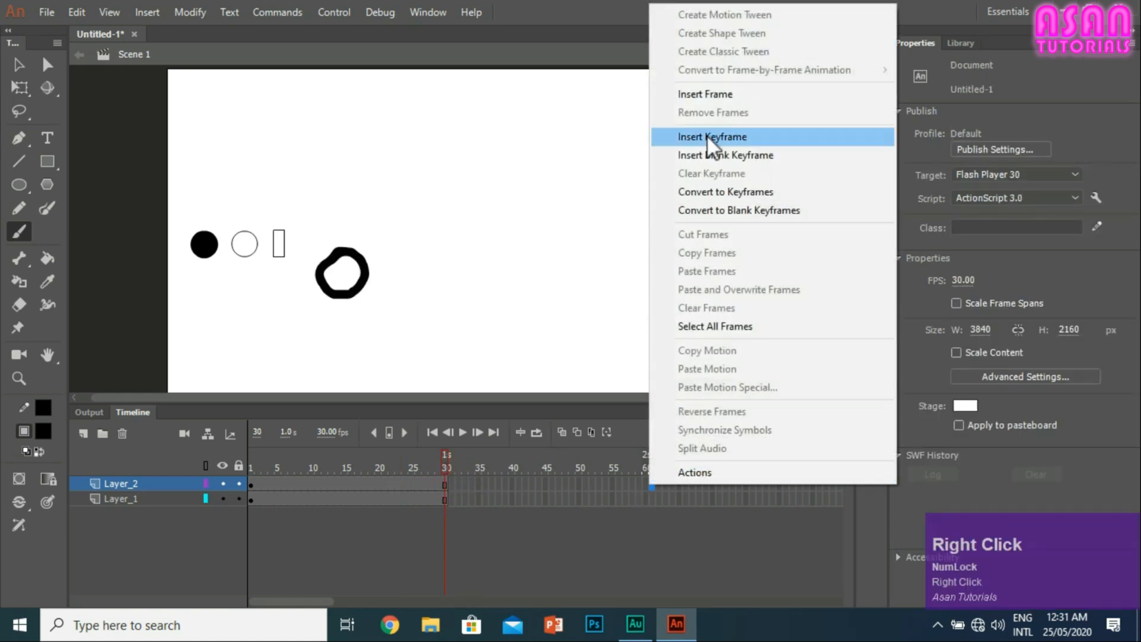
right_click(450, 484)
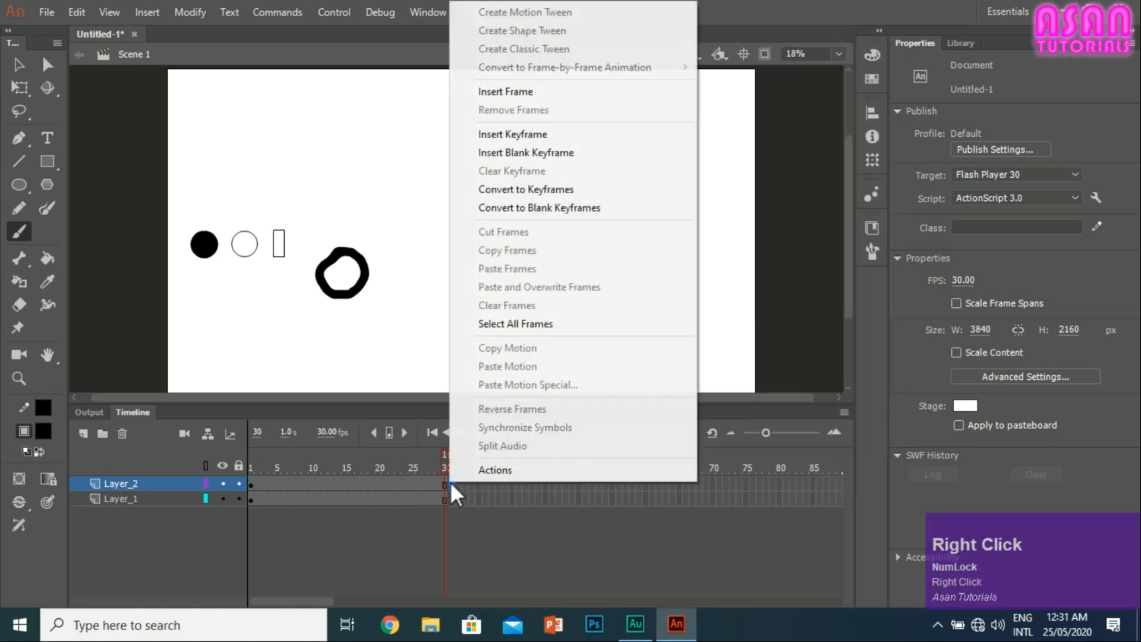
click(547, 141)
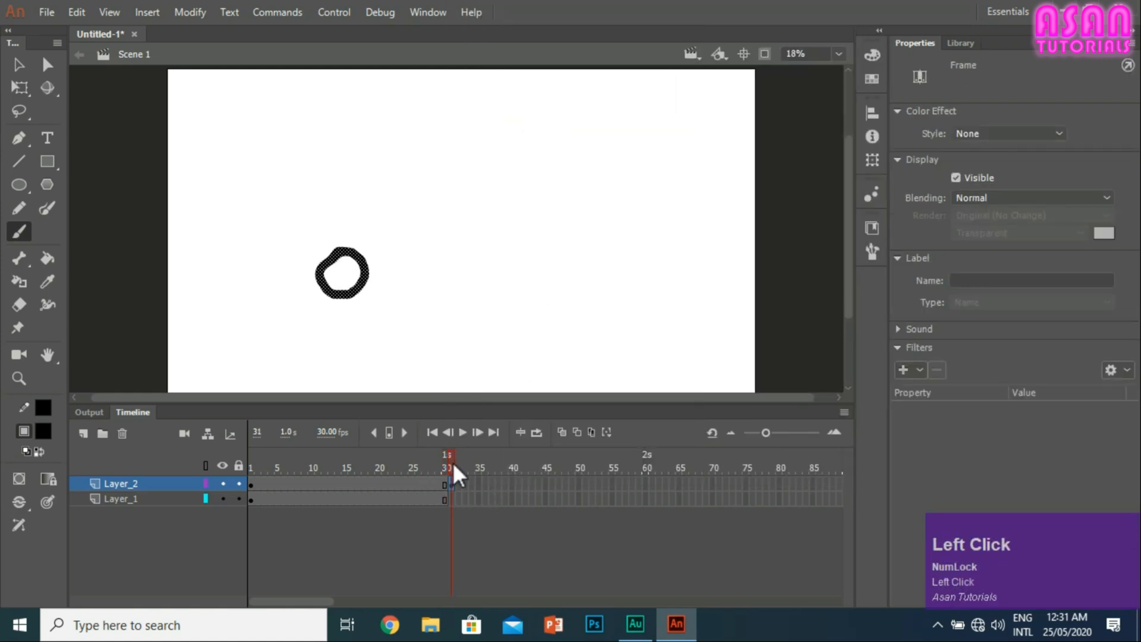
Step: Delete the copied ring from the keyframe at frame 31 of Layer_2
click(453, 462)
click(451, 485)
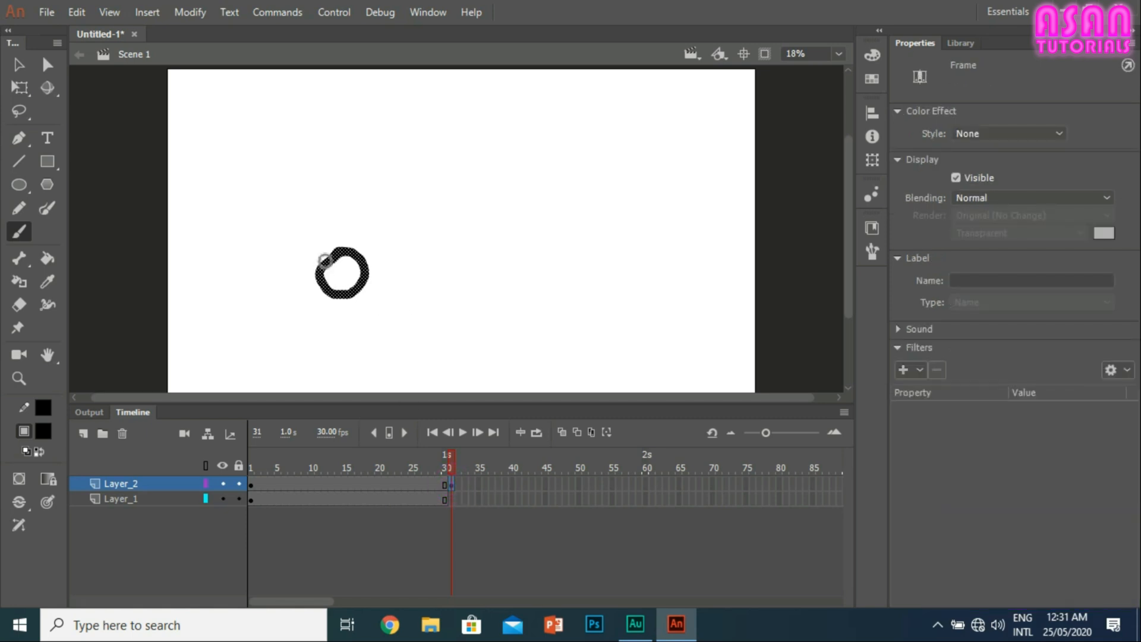
key(Delete)
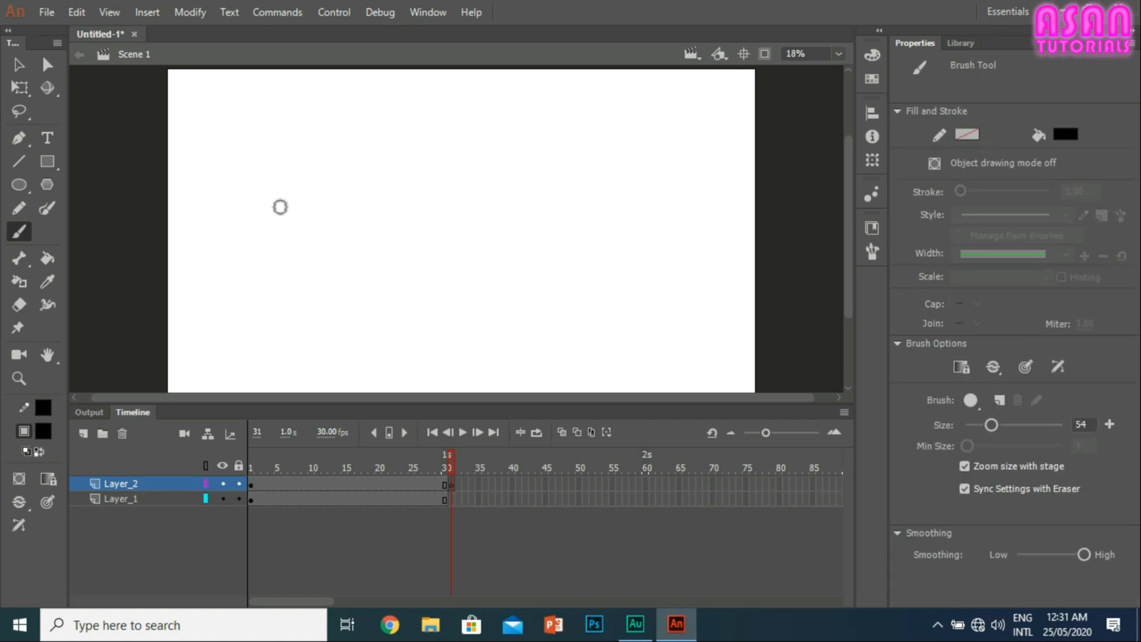
Step: Select several frames of Layer_2 between 1 and 30, and the keyframe at frame 31, to compare their content
click(438, 485)
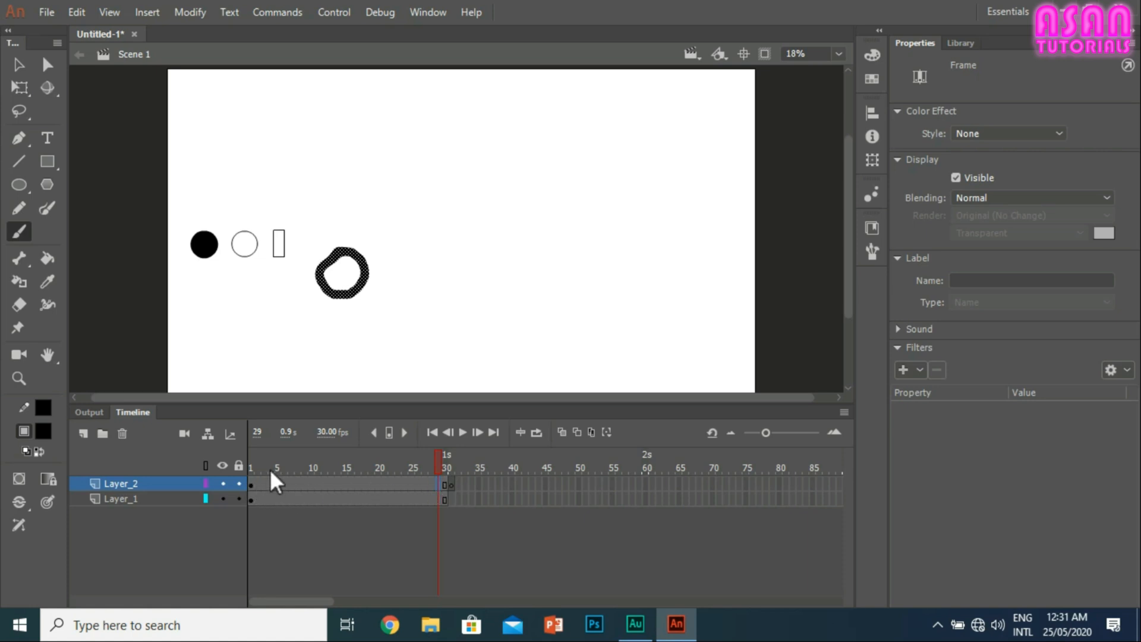
click(445, 484)
mouse_move(424, 483)
mouse_down()
mouse_move(306, 494)
mouse_move(312, 486)
mouse_up()
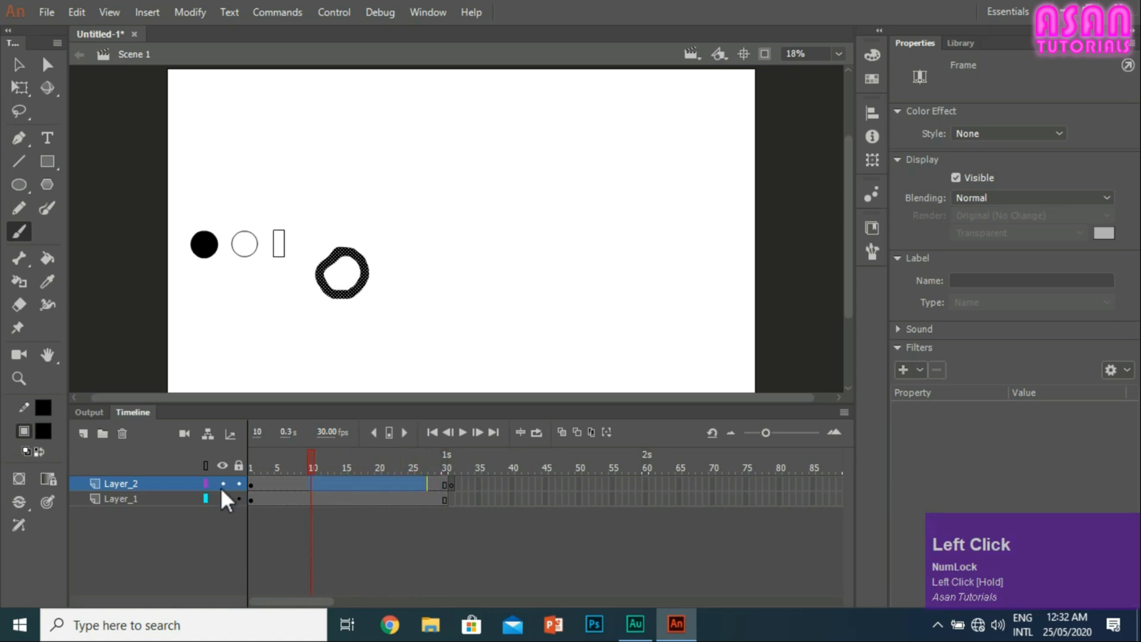
click(250, 484)
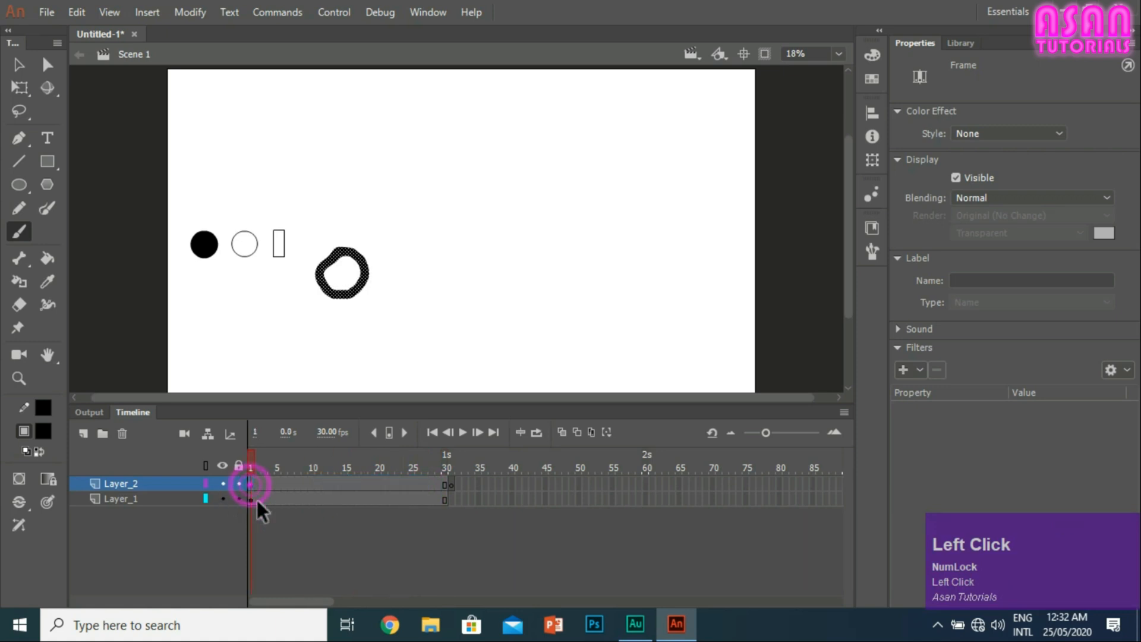
click(444, 484)
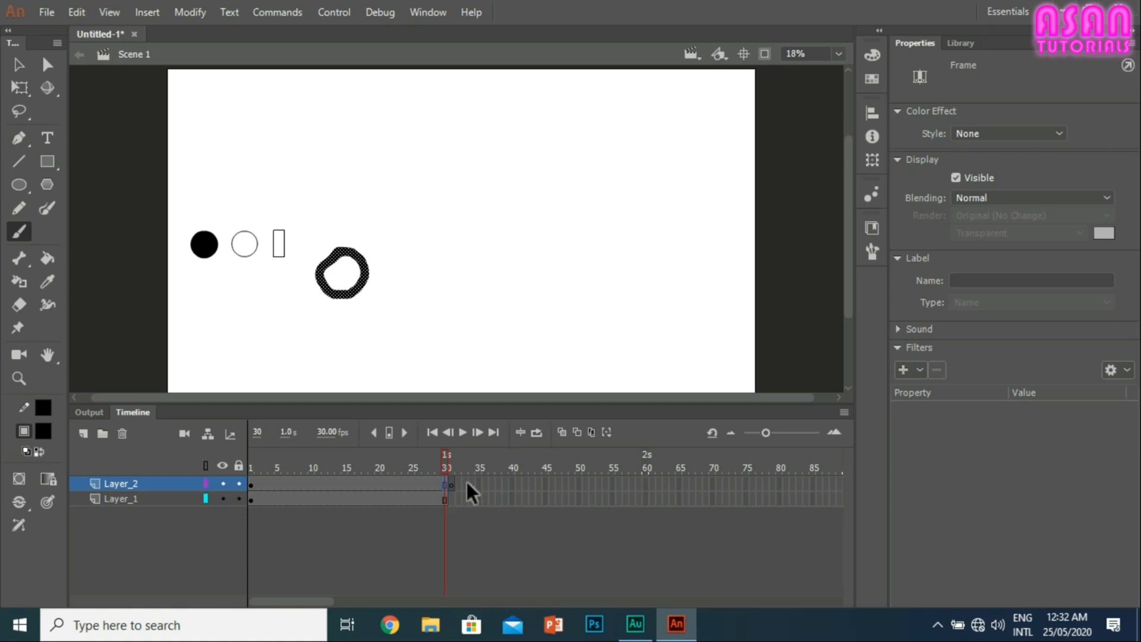
click(450, 484)
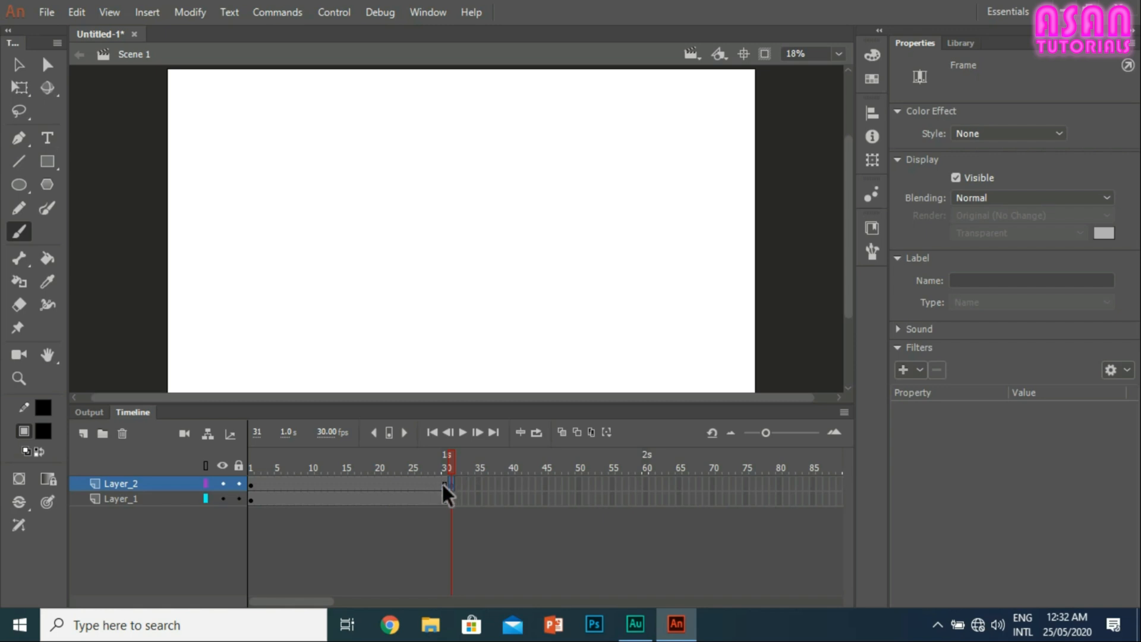
Step: Turn on Onion Skin and paint a second black ring slightly to the right of the ghosted one on frame 31 of Layer_2
click(560, 432)
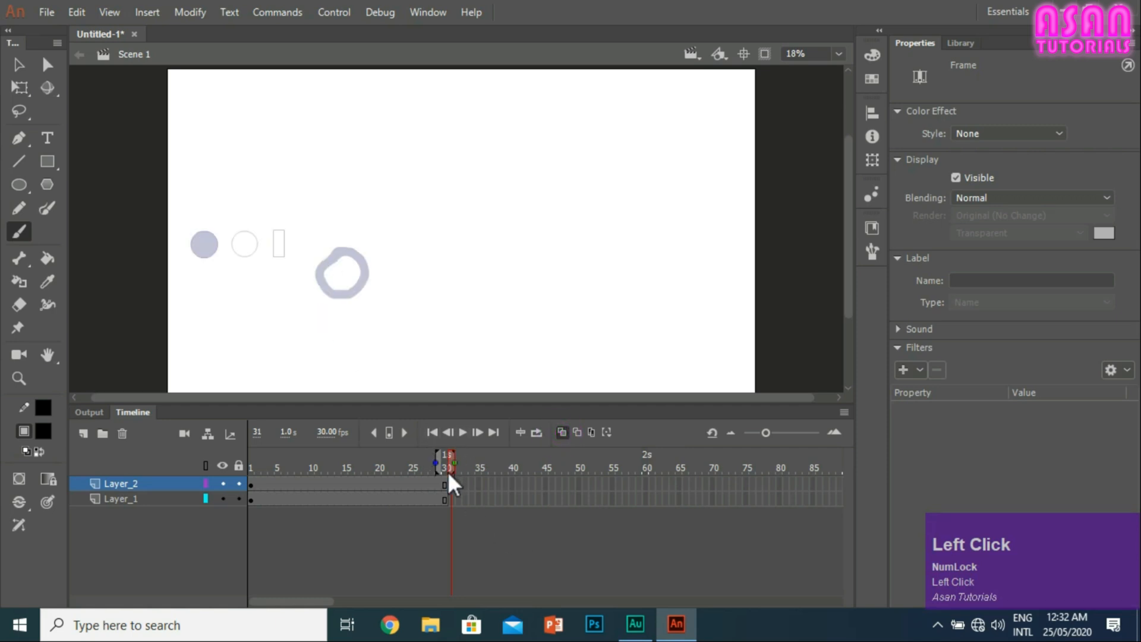
mouse_move(438, 466)
mouse_down()
mouse_move(398, 459)
mouse_move(529, 467)
mouse_up()
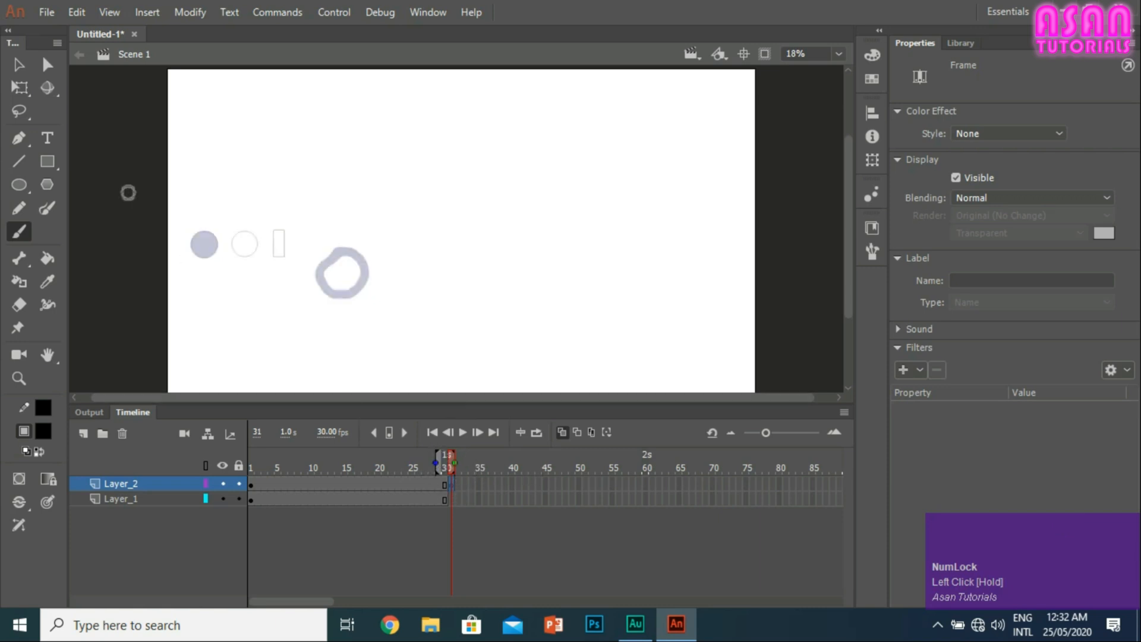
click(450, 485)
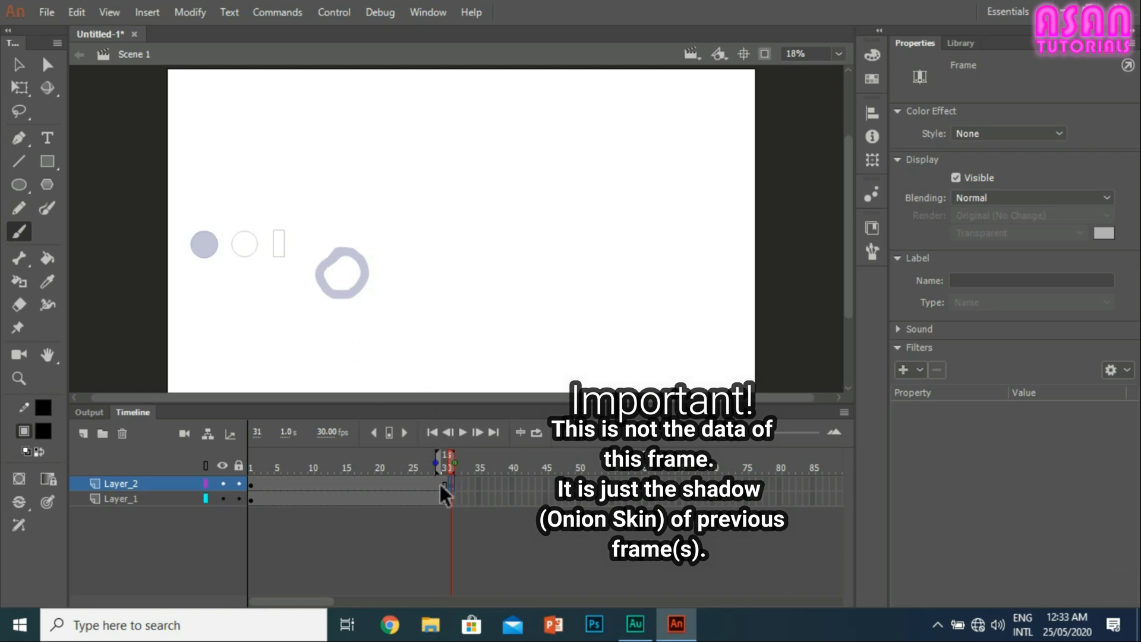
mouse_move(353, 256)
mouse_down()
mouse_move(337, 265)
mouse_move(334, 294)
mouse_move(359, 300)
mouse_move(379, 276)
mouse_move(376, 262)
mouse_move(350, 252)
mouse_move(338, 261)
mouse_up()
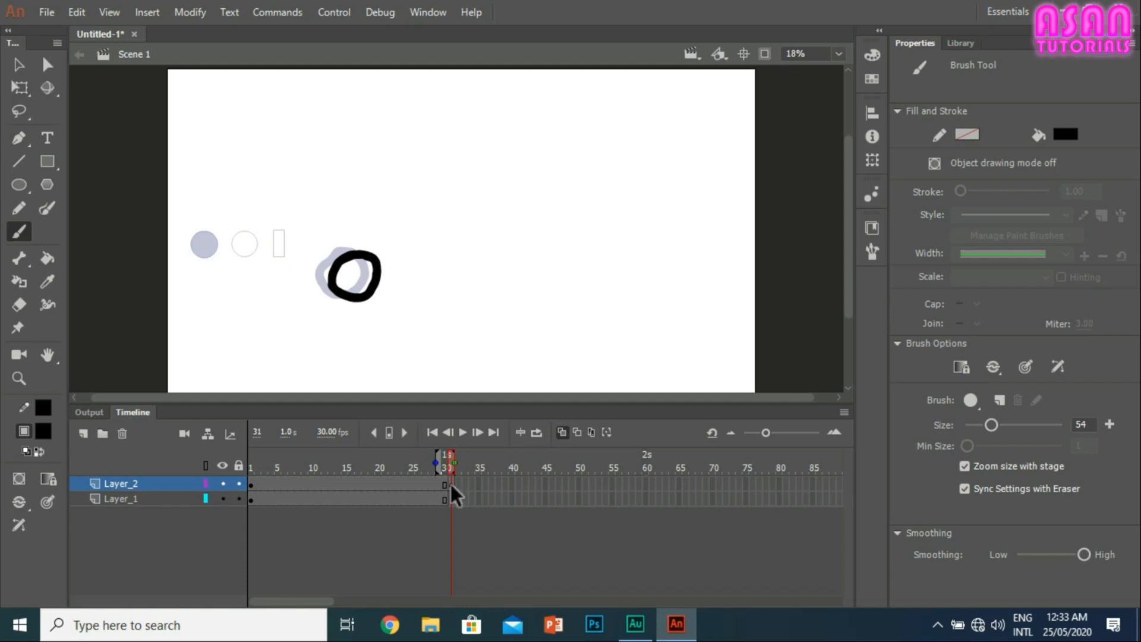
Step: Insert a keyframe at frame 15 of Layer_2 and check the frame just before it
click(451, 487)
key(F6)
click(344, 481)
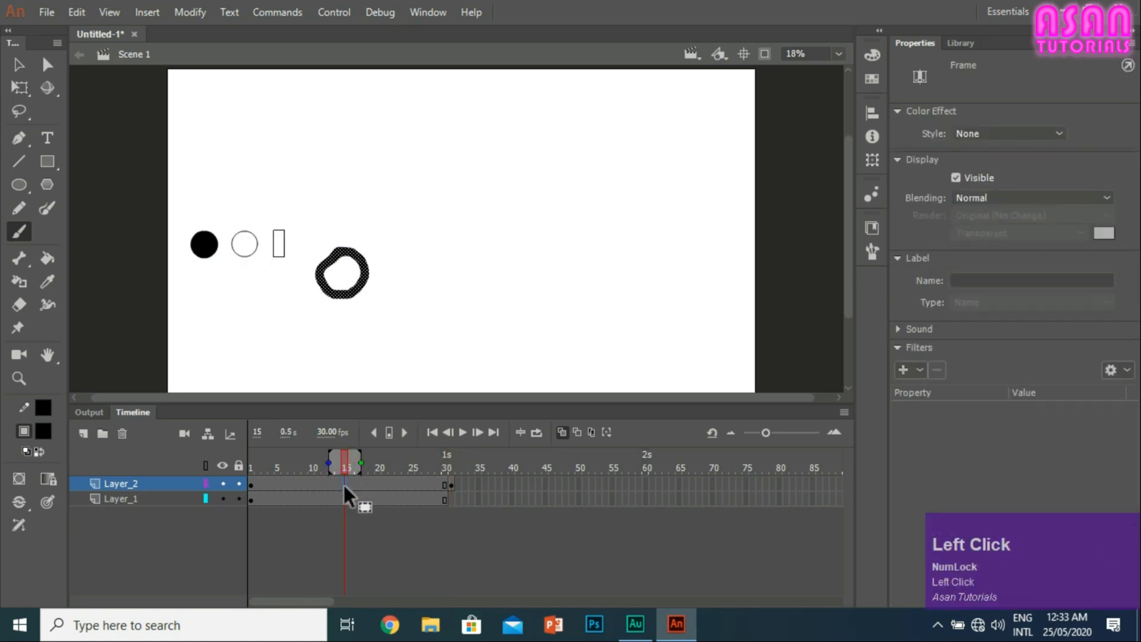
right_click(341, 476)
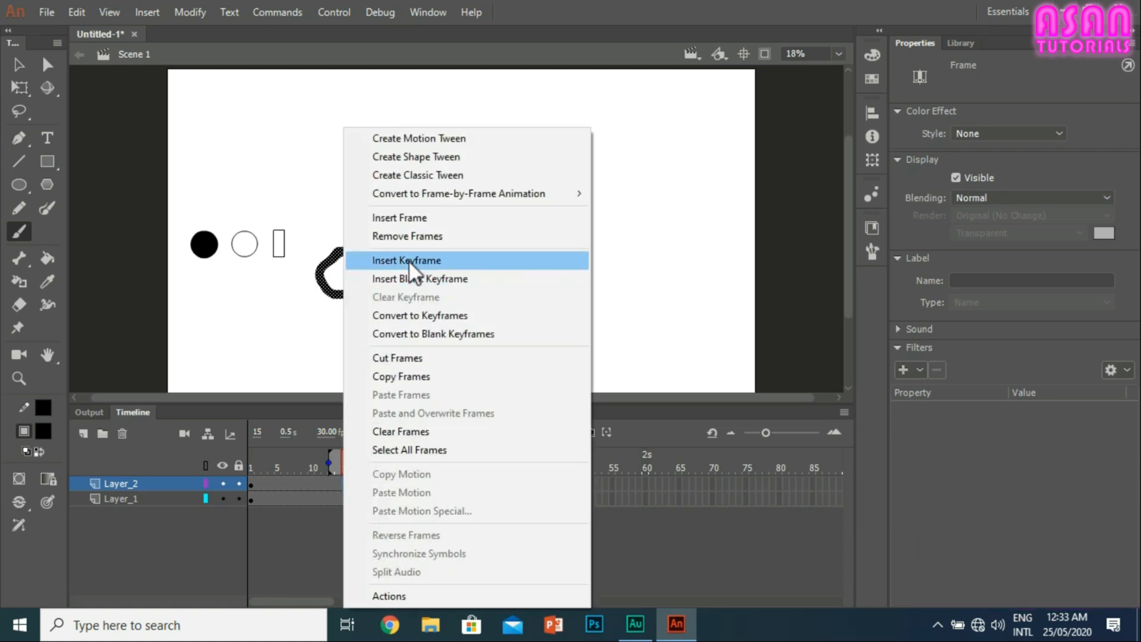
click(409, 259)
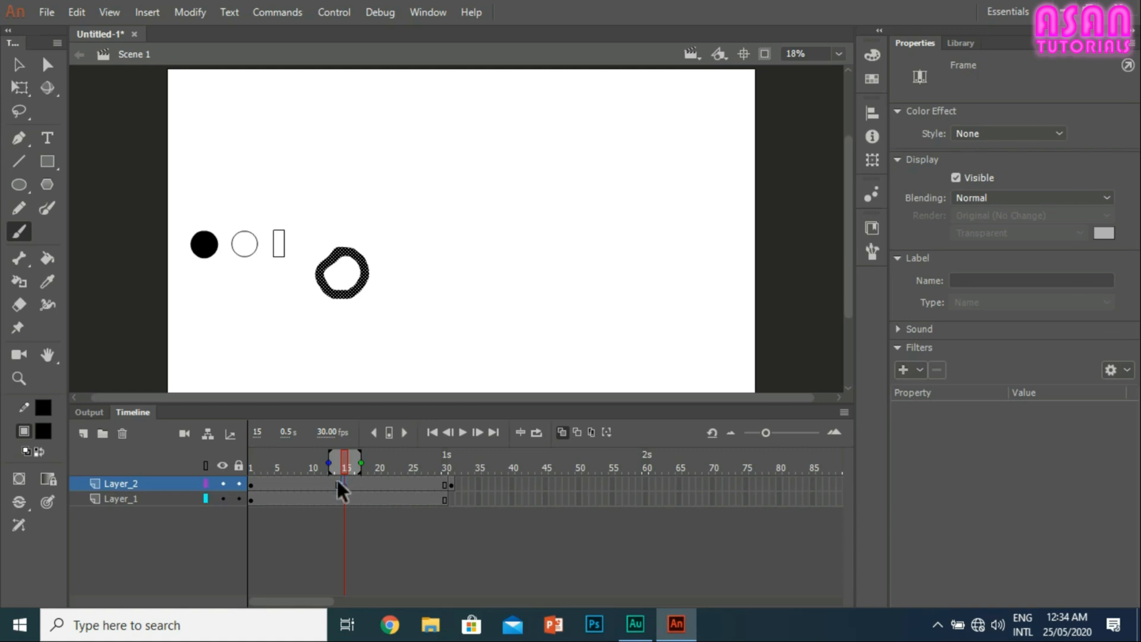
click(337, 484)
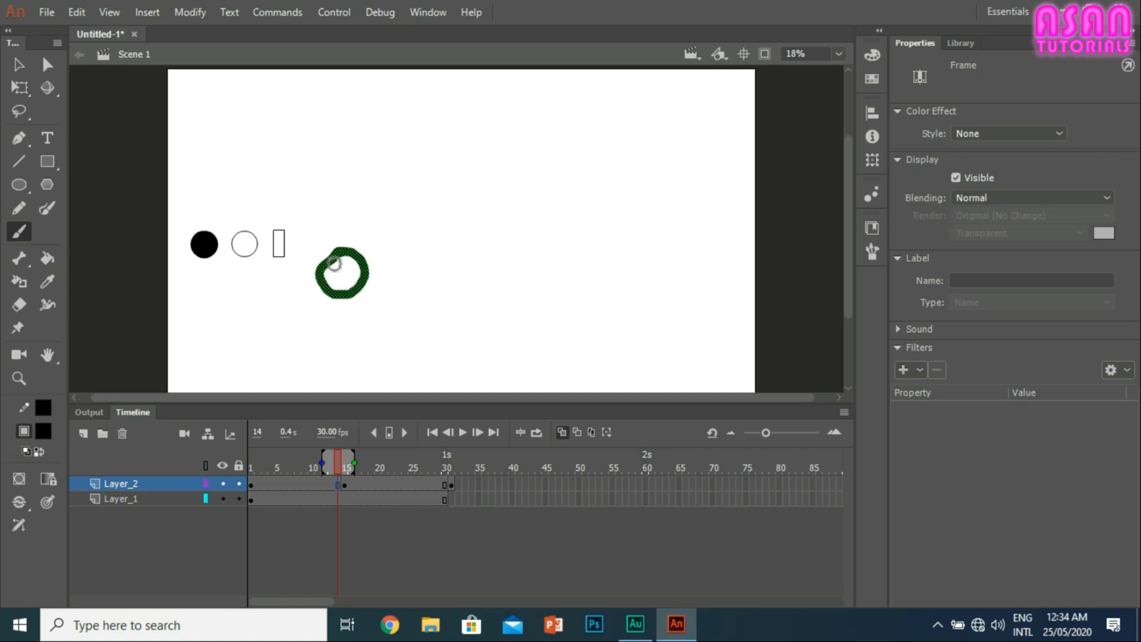
Step: Compare the contents of Layer_1 and Layer_2, and delete Layer_1 with its circles and rectangle
click(173, 498)
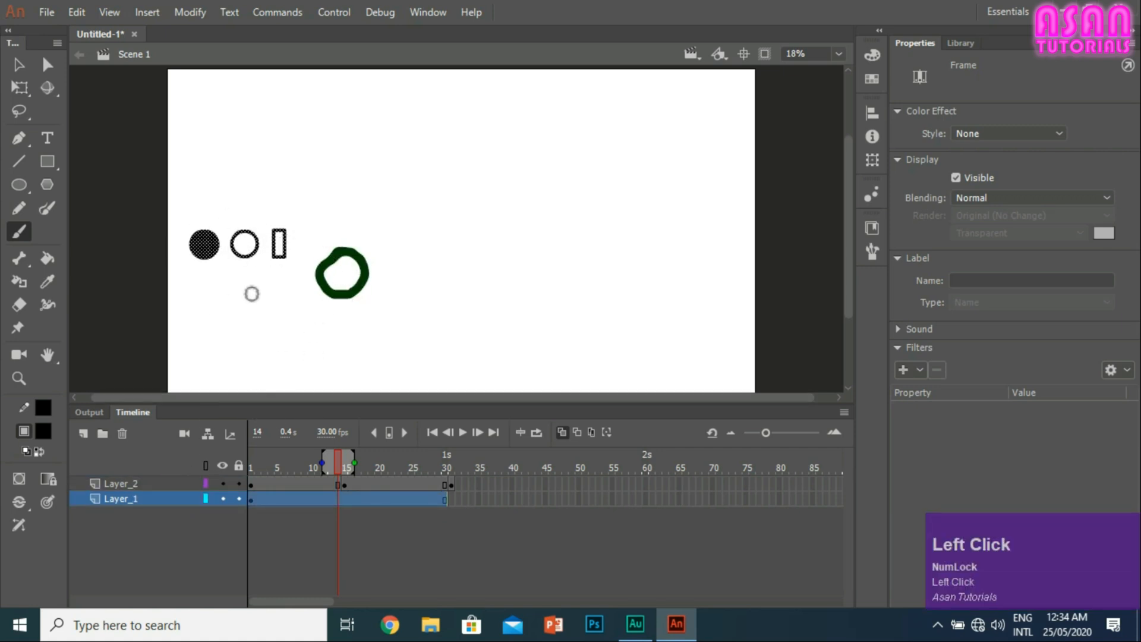
click(154, 484)
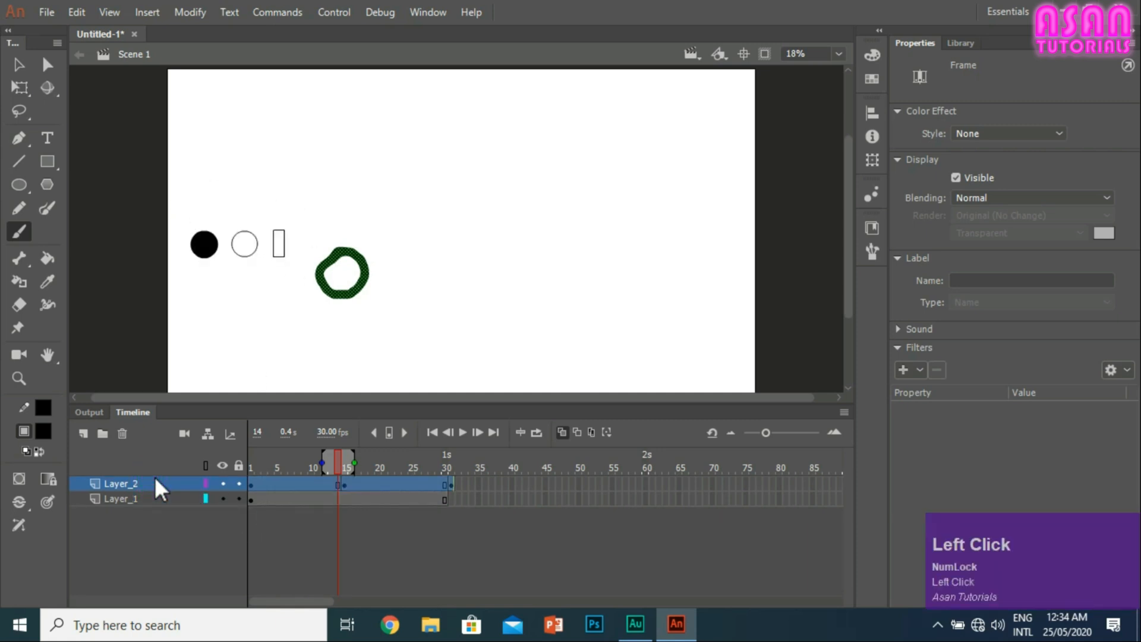
click(137, 498)
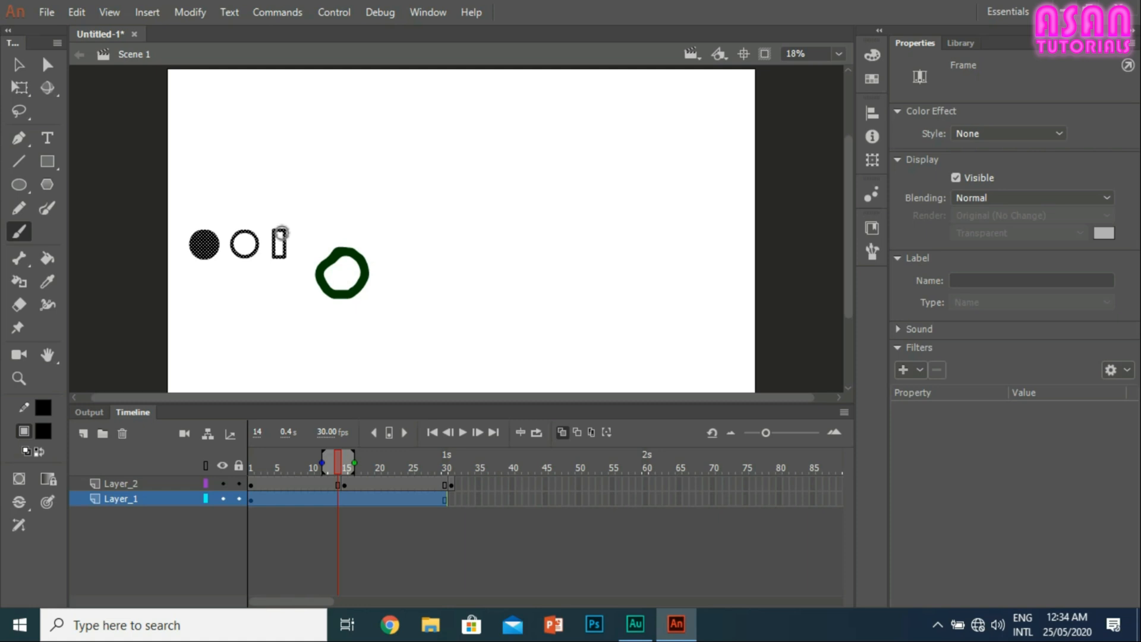
click(122, 434)
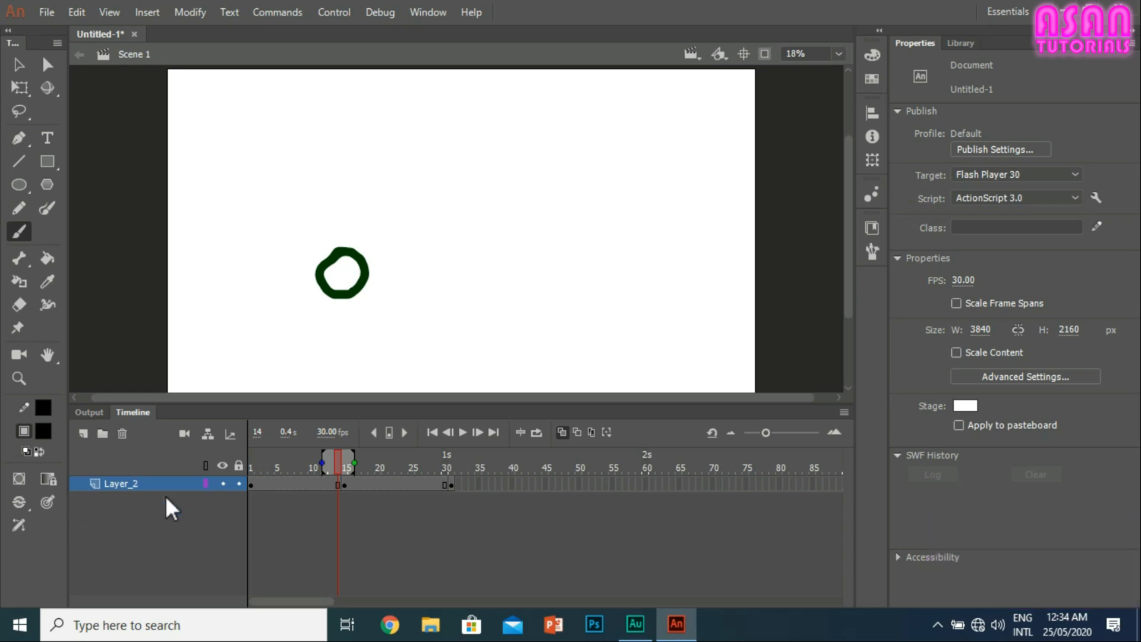
Step: Select the keyframes at frames 1 and 31 of Layer_2 in turn to compare their ring drawings
right_click(256, 482)
click(251, 483)
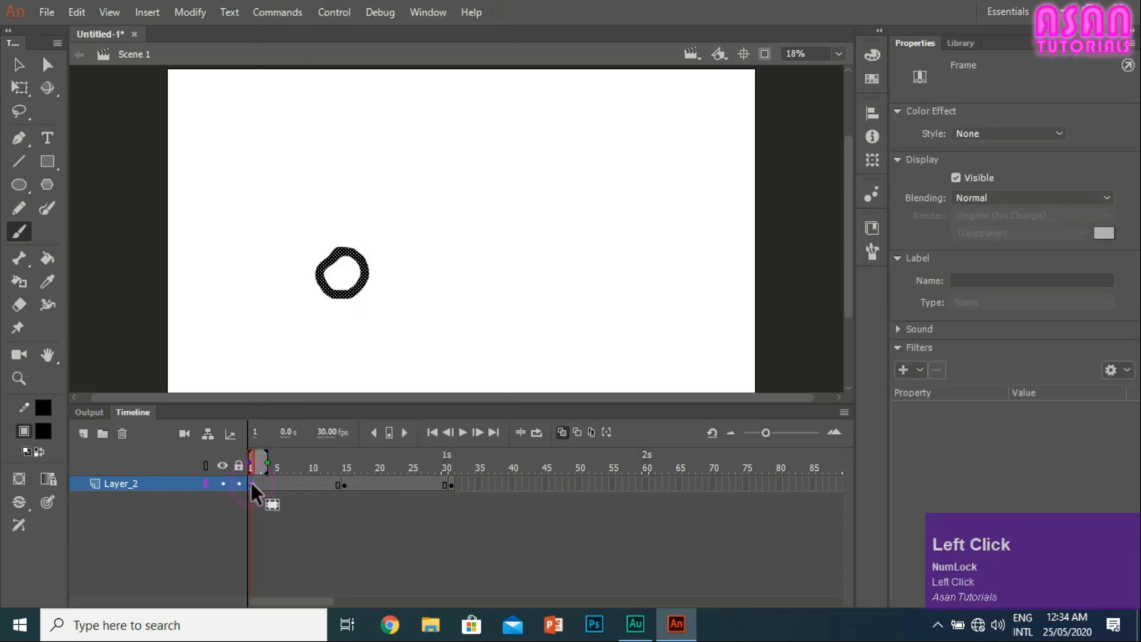
click(453, 483)
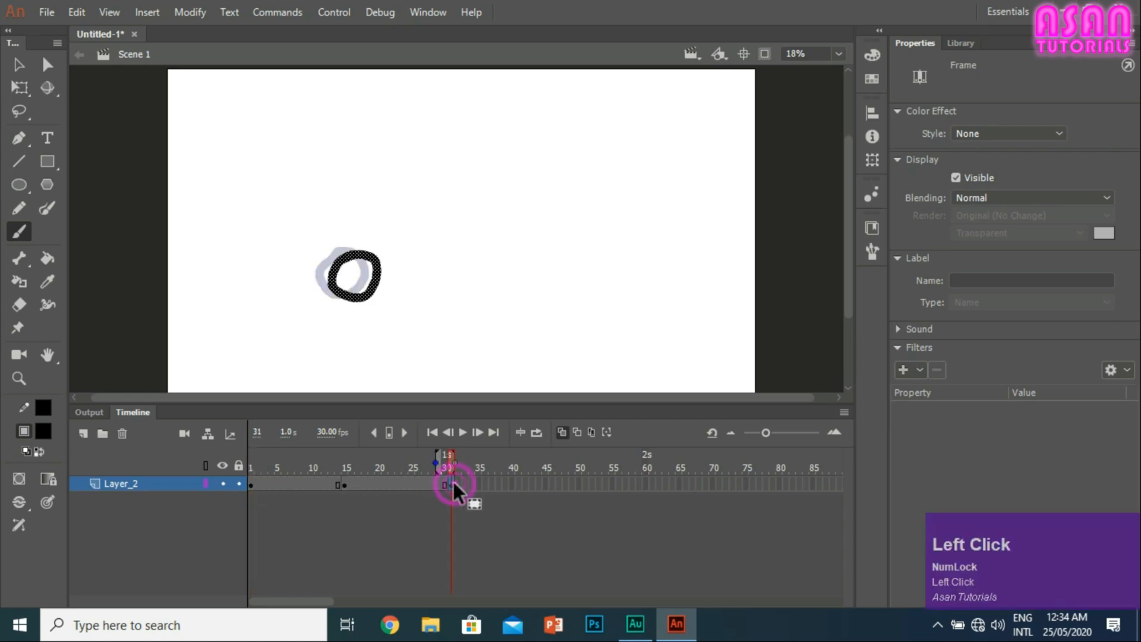
Step: Move the ring on frame 15 of Layer_2 slightly to the right, to about X 1019, Y 1167
click(345, 483)
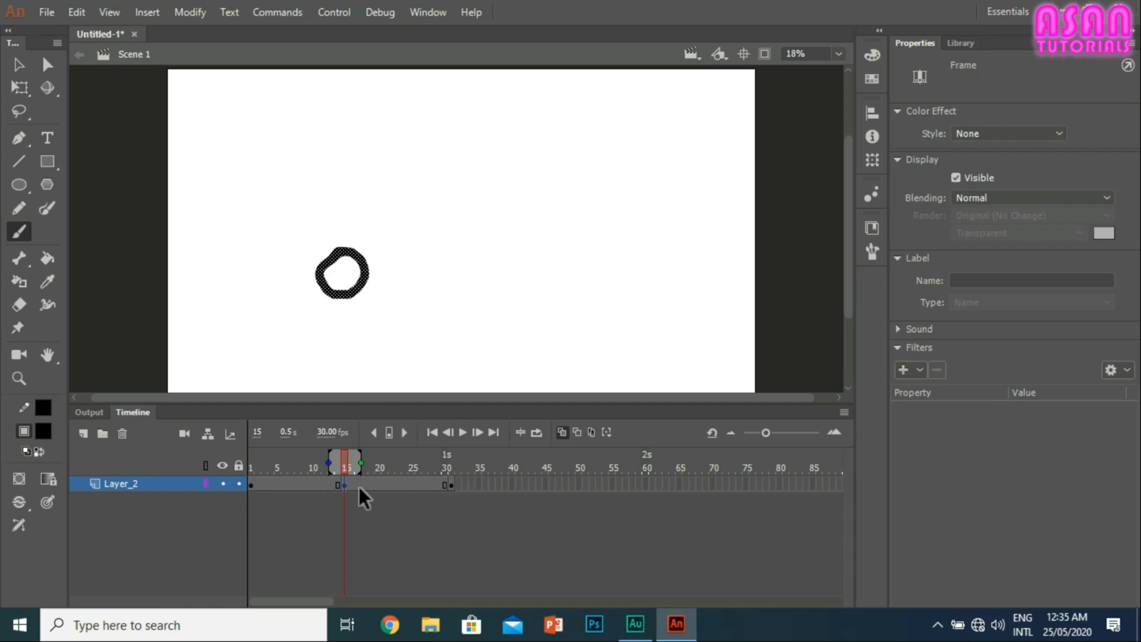
click(18, 64)
drag(364, 270, 373, 276)
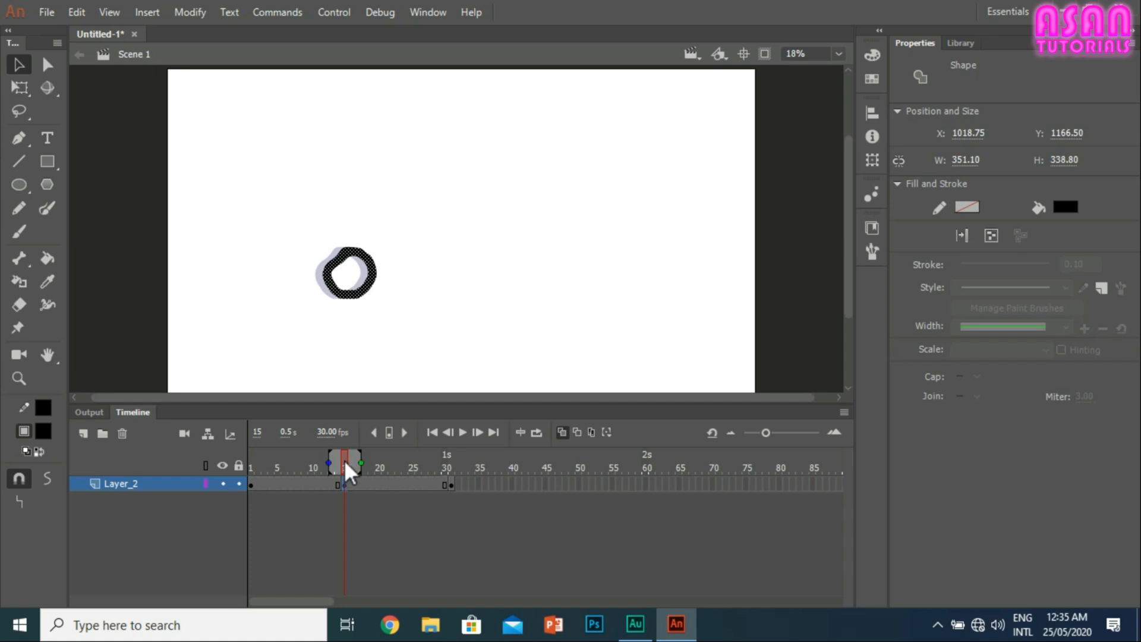
Step: Scrub from frame 15 to 21 and select frames across Layer_2 to examine which drawing each span holds
drag(345, 464, 384, 485)
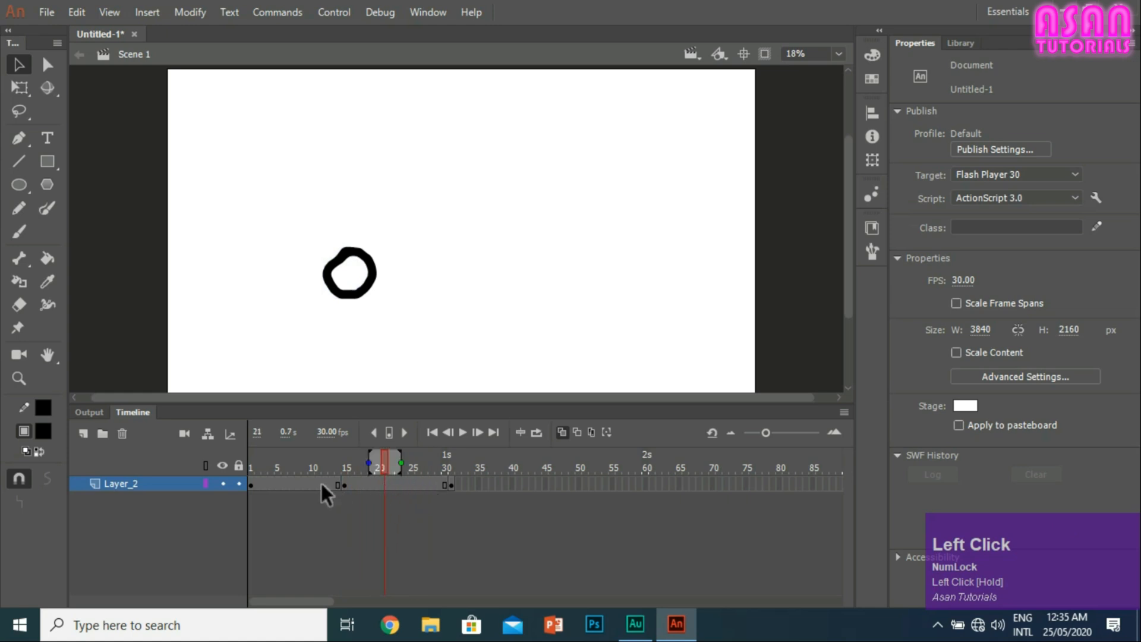
drag(374, 481, 426, 483)
click(398, 481)
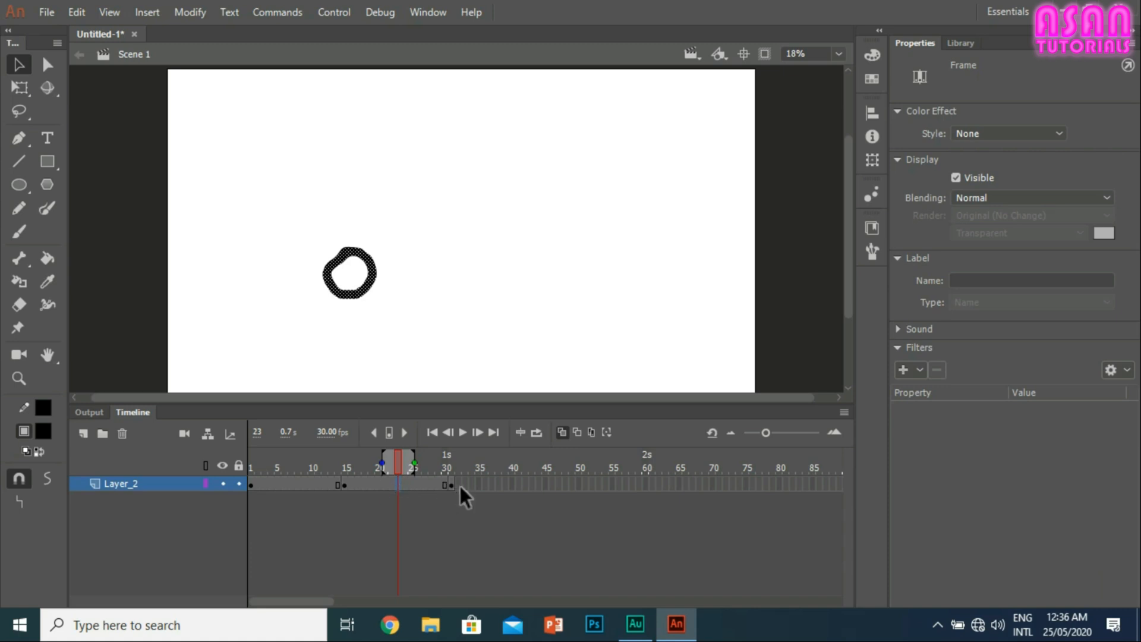
drag(460, 486, 251, 483)
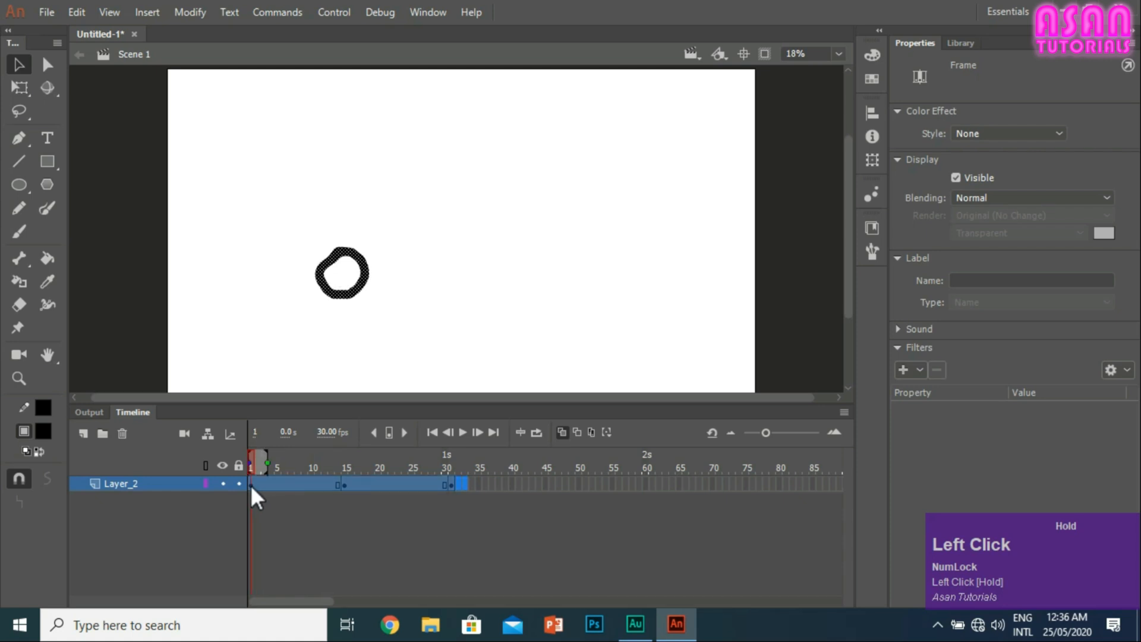
click(477, 485)
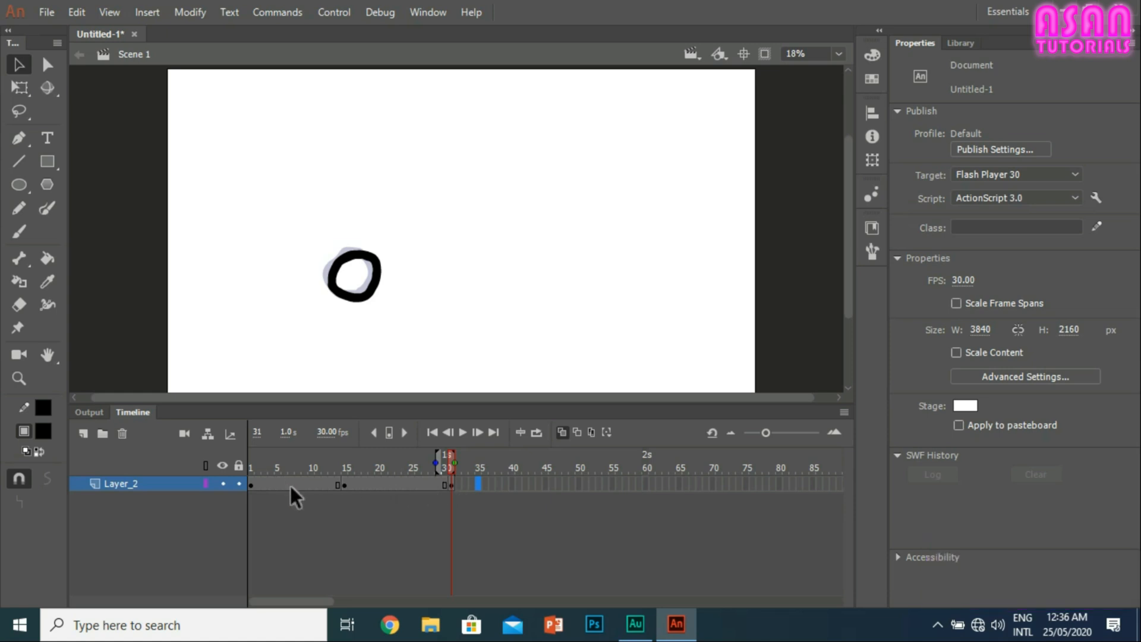
Step: Insert a keyframe at frame 22 of Layer_2 and move its ring up and right to about X 1079, Y 1107
right_click(390, 482)
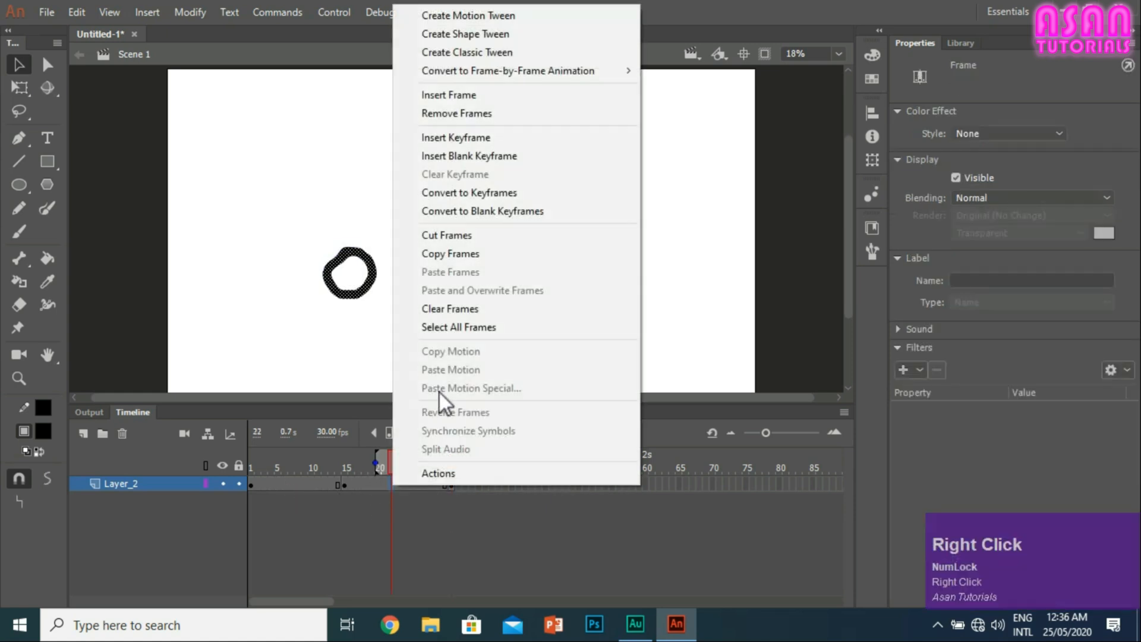
click(459, 137)
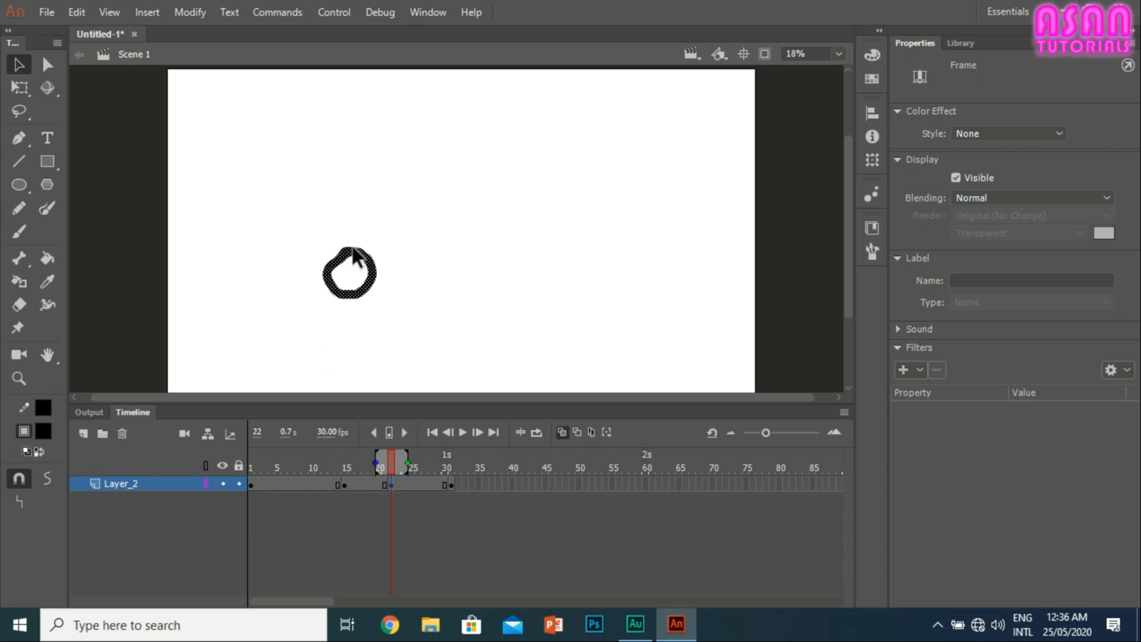
drag(353, 250, 363, 240)
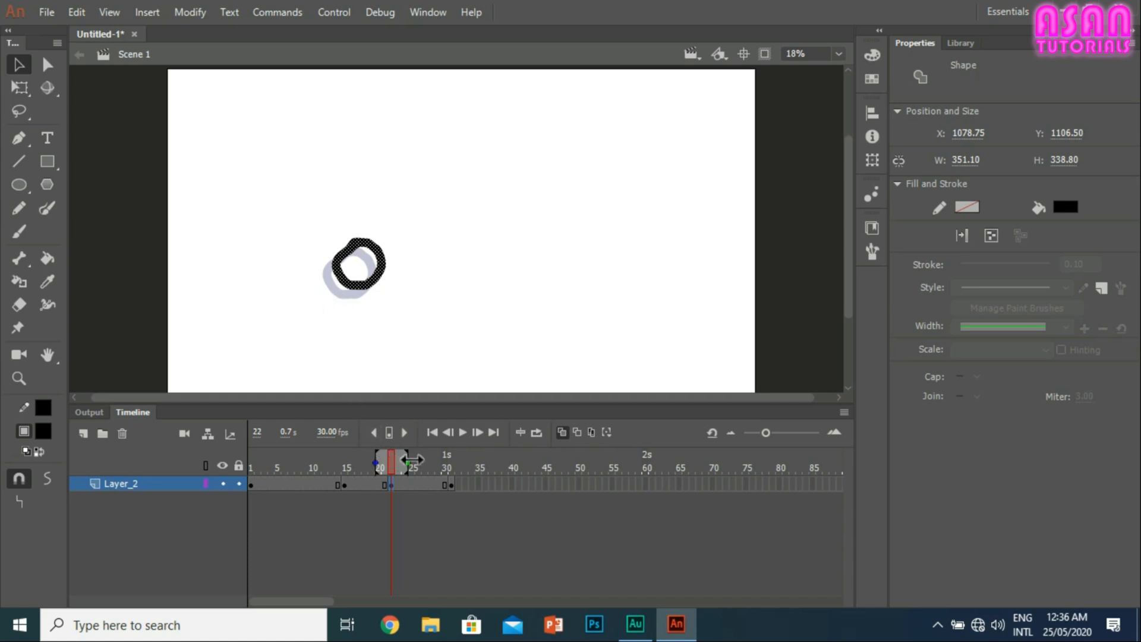
Step: Widen the onion skin range to span roughly frames 2 to 31, and narrow it back around frame 22
click(413, 460)
drag(438, 461, 453, 461)
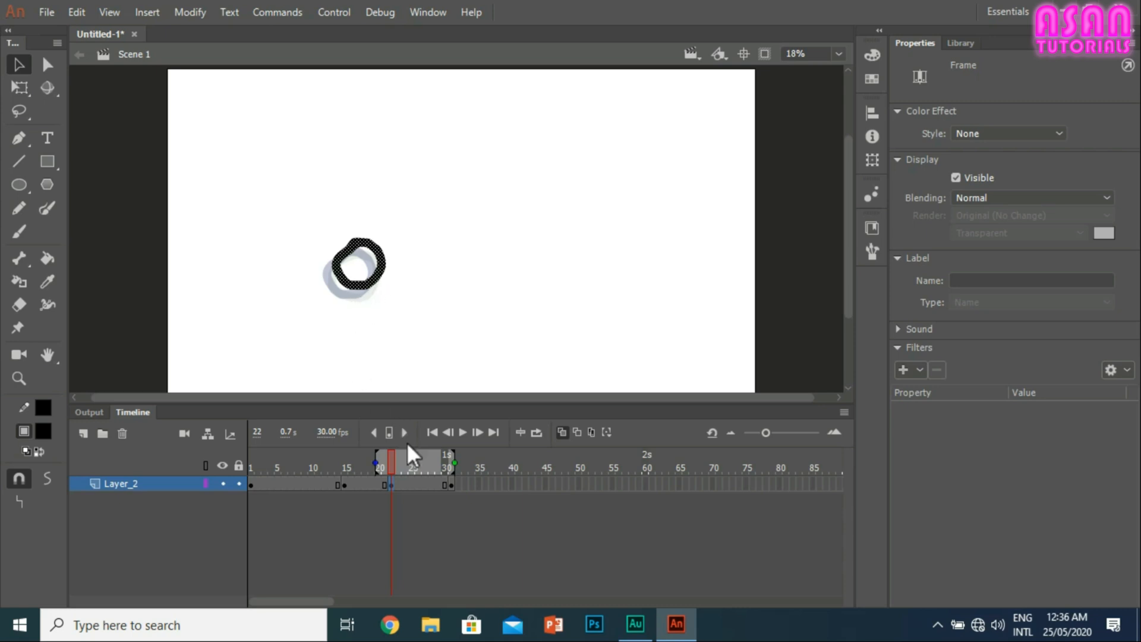
drag(376, 462, 254, 461)
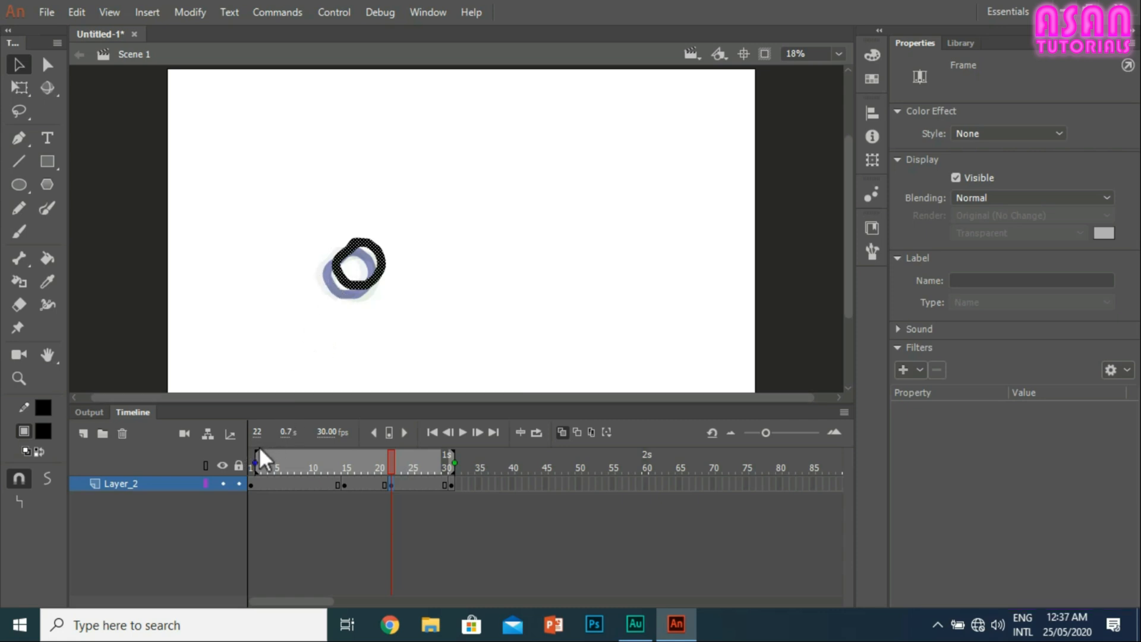
drag(257, 463, 369, 455)
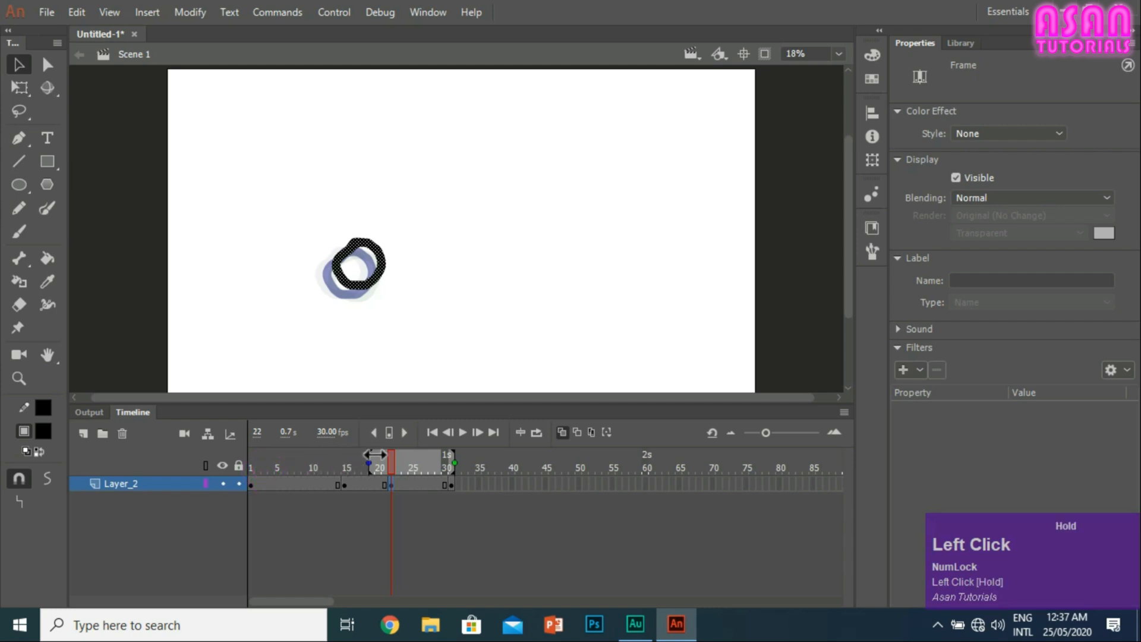
drag(450, 463, 407, 463)
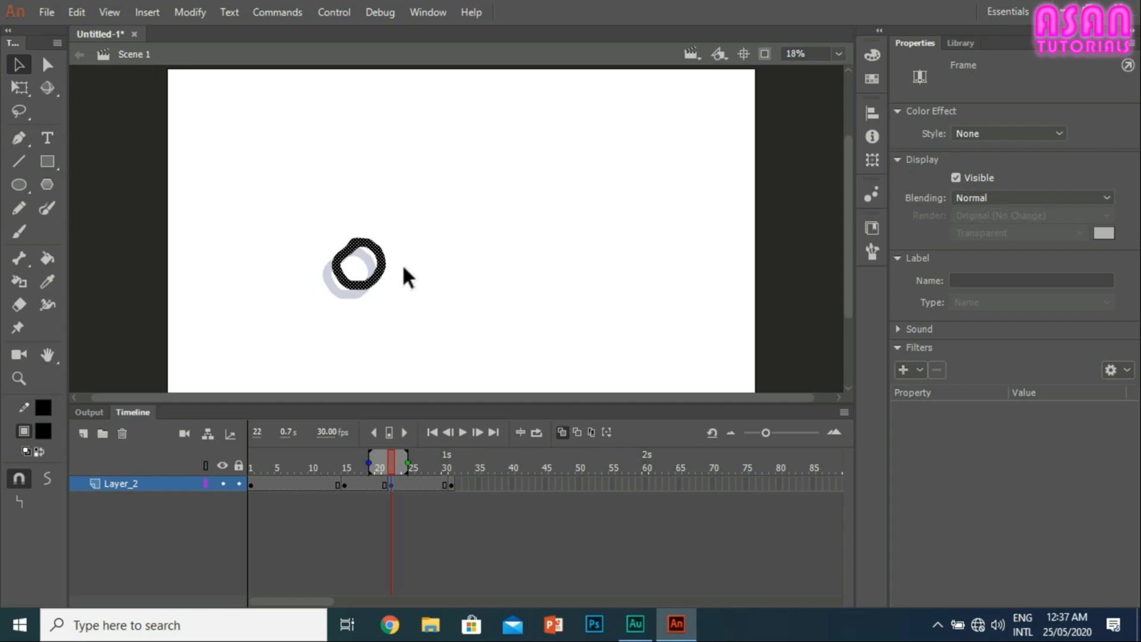
click(394, 286)
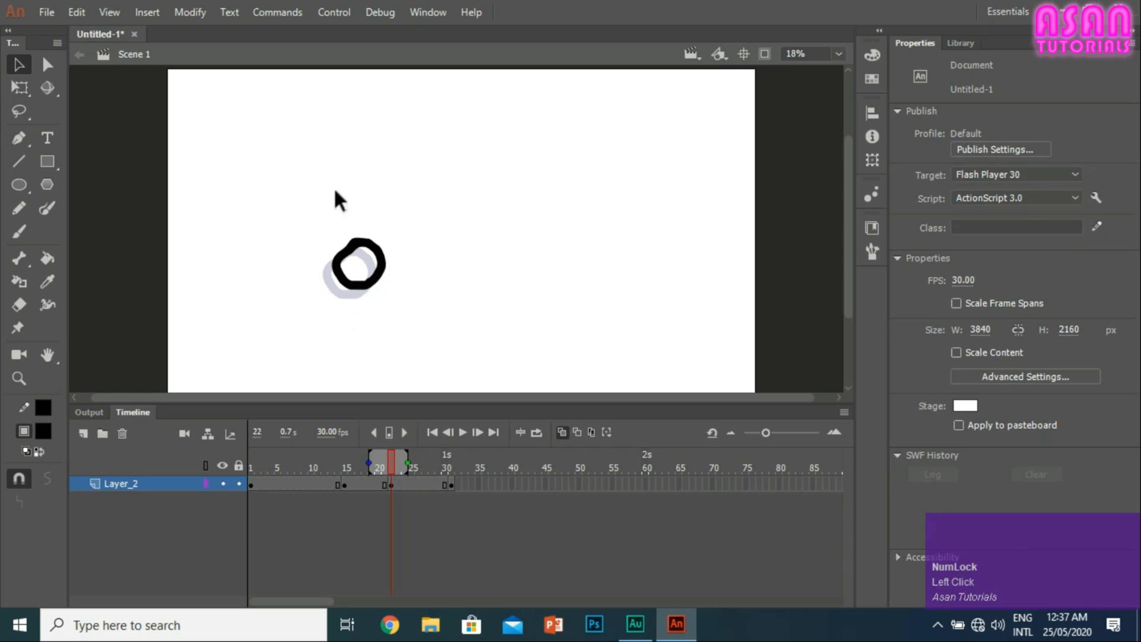
Step: Compare the keyframe at frame 1, the held frames up to 14, the empty frames past 35 and the ring on frame 31
click(251, 485)
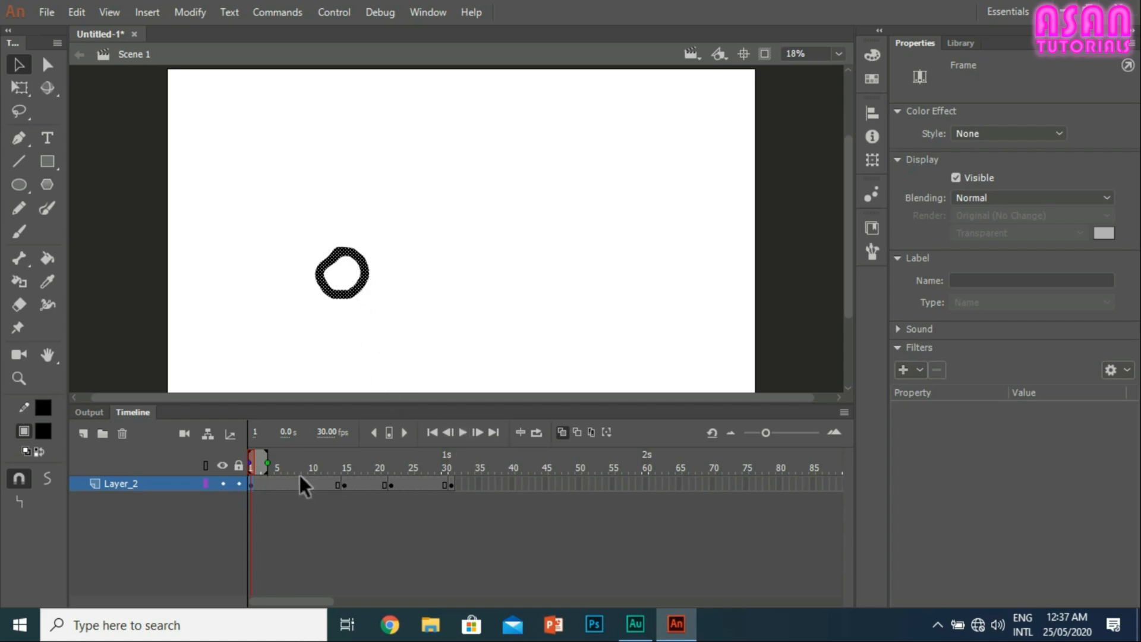
drag(274, 479, 331, 484)
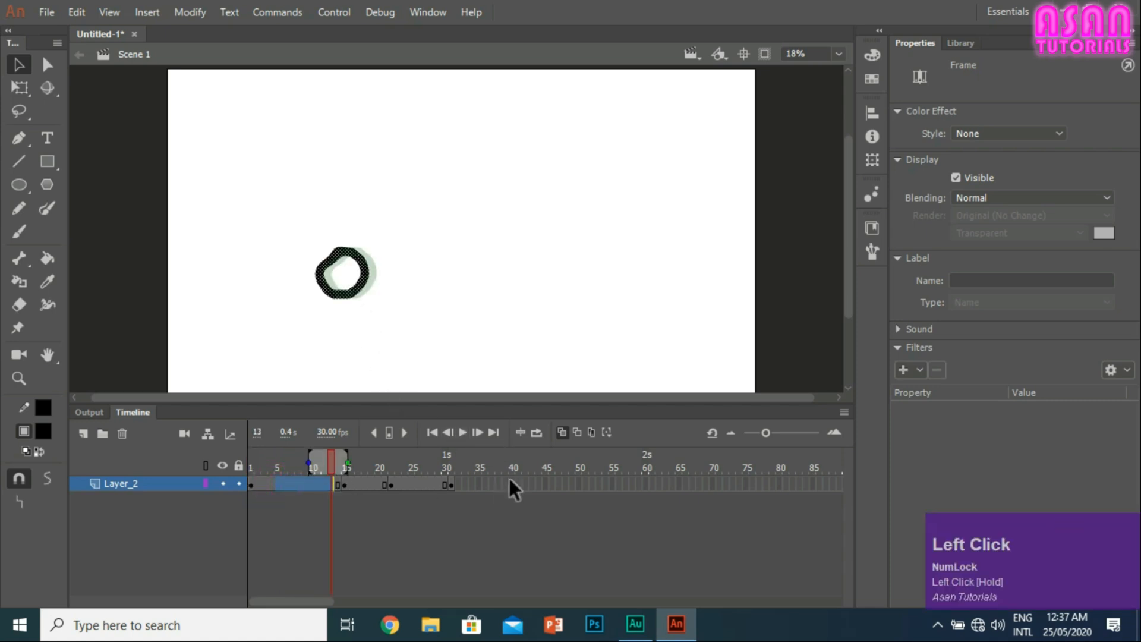
click(338, 484)
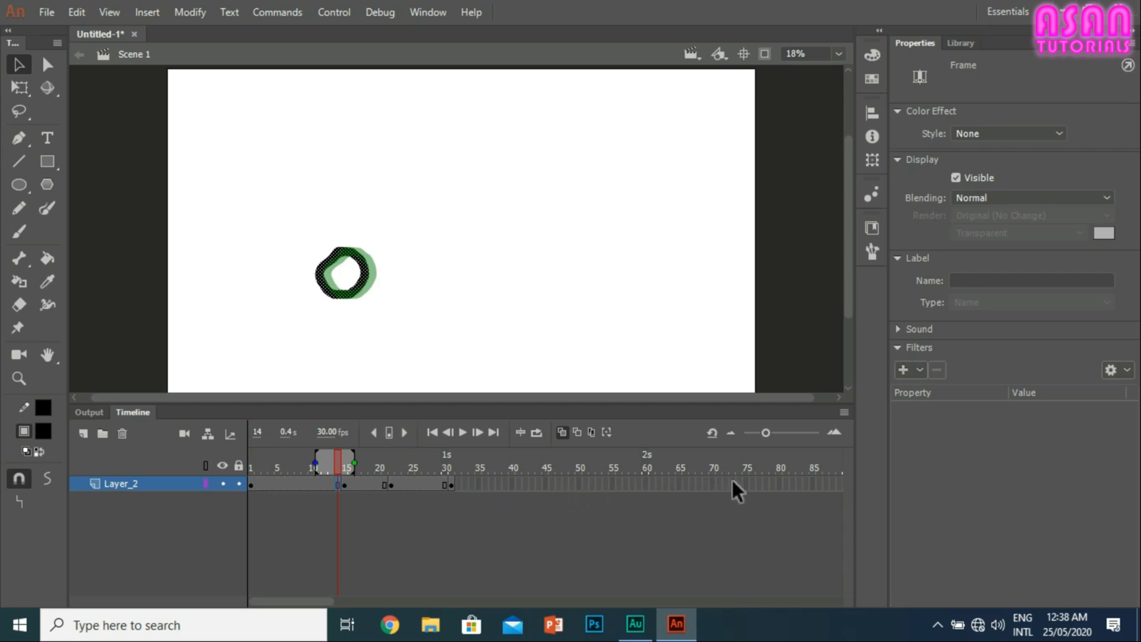
drag(733, 480, 487, 476)
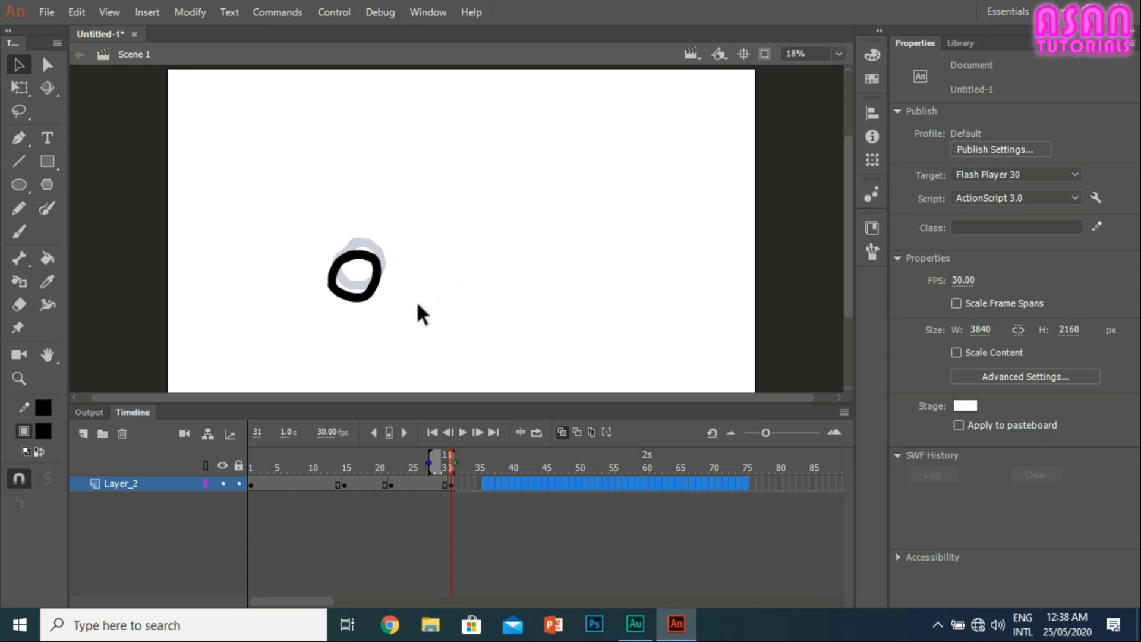
drag(402, 306, 275, 238)
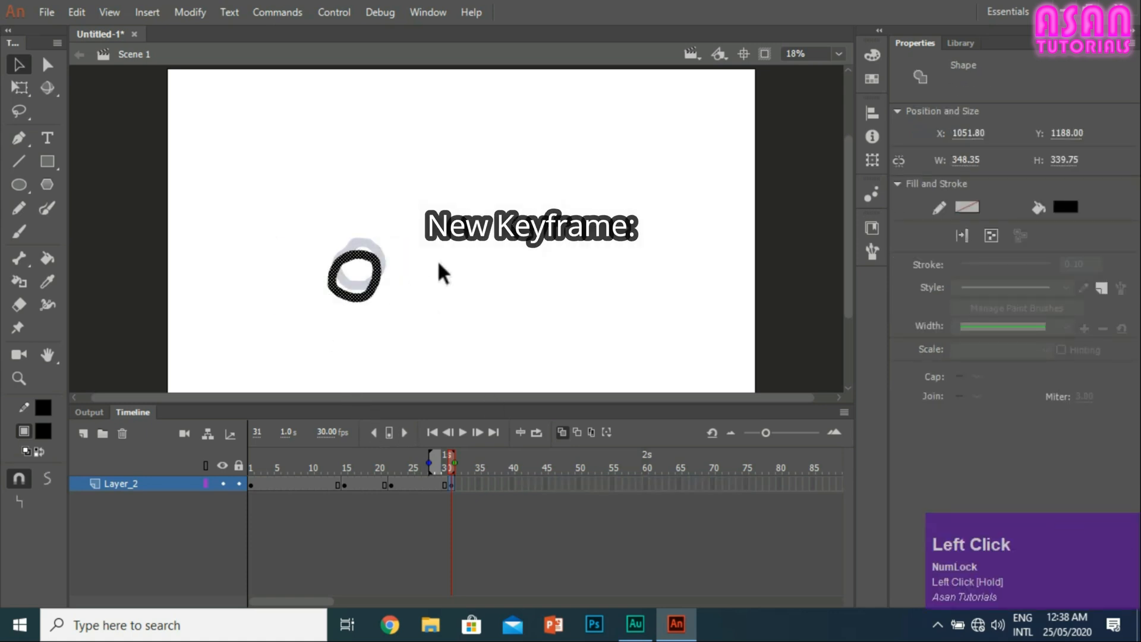
click(404, 306)
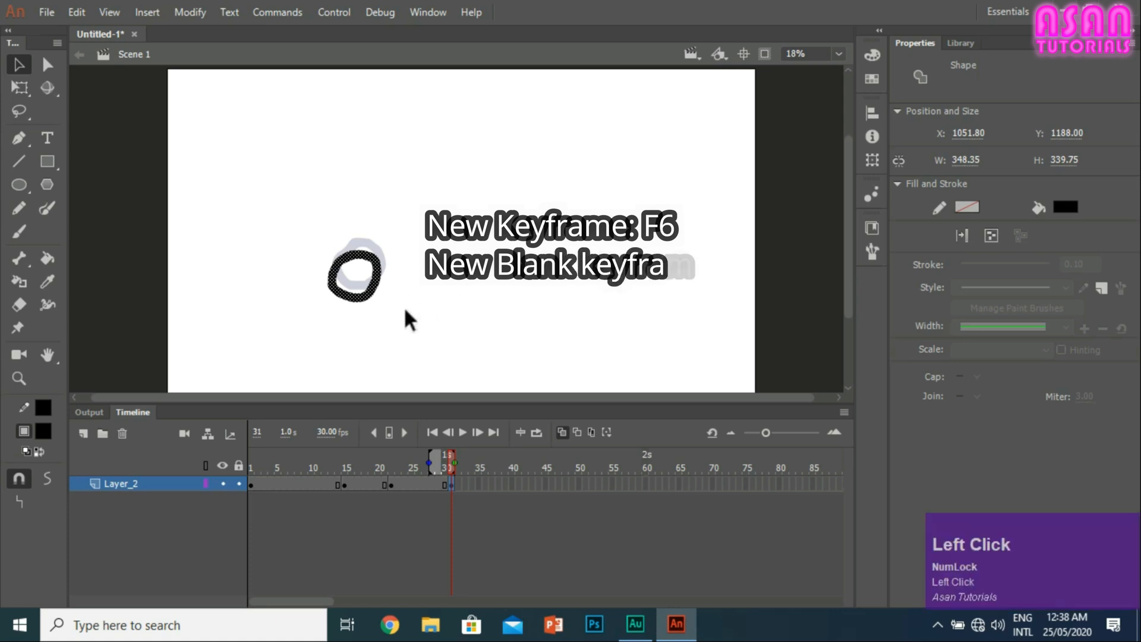
Step: Insert a keyframe at frame 32 of Layer_2 and move its ring straight up to about Y 1090
click(369, 111)
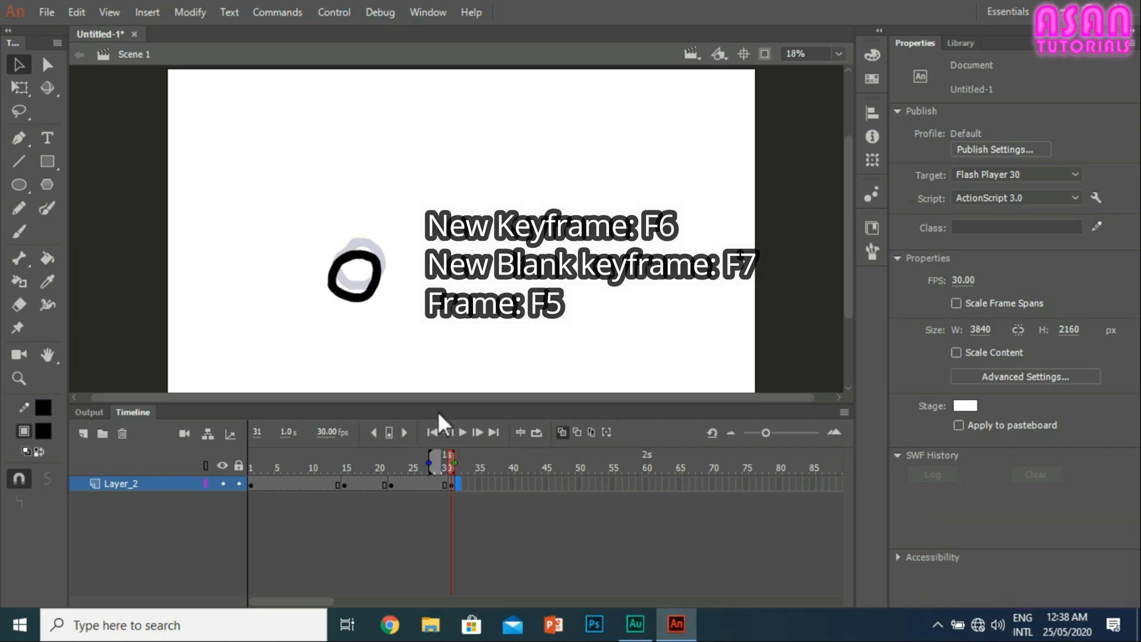
key(F6)
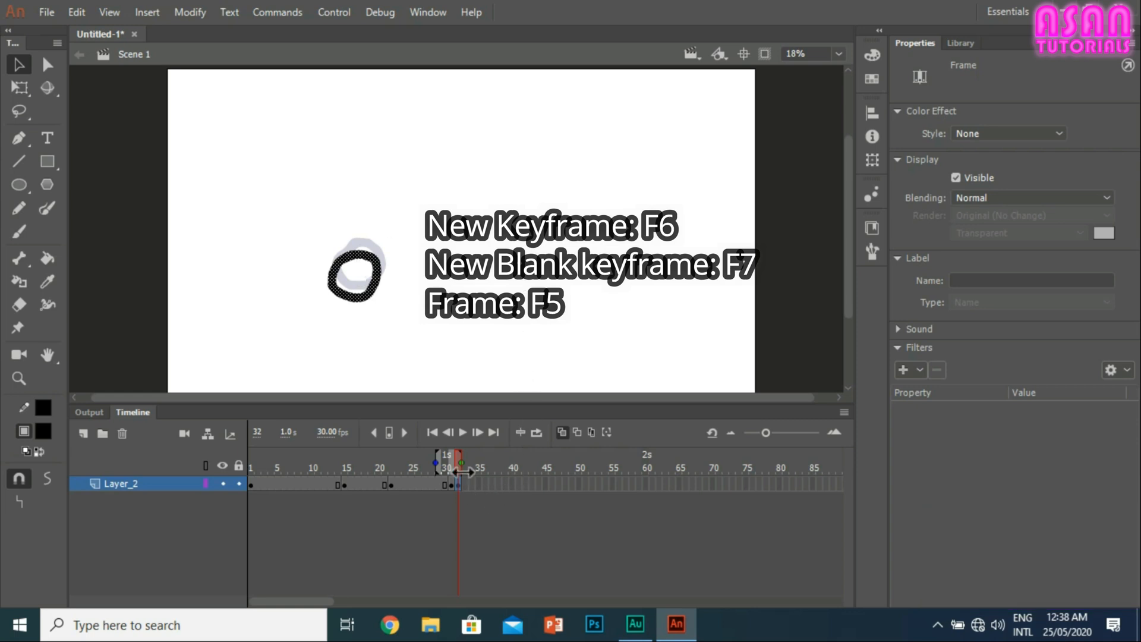
drag(362, 278, 367, 236)
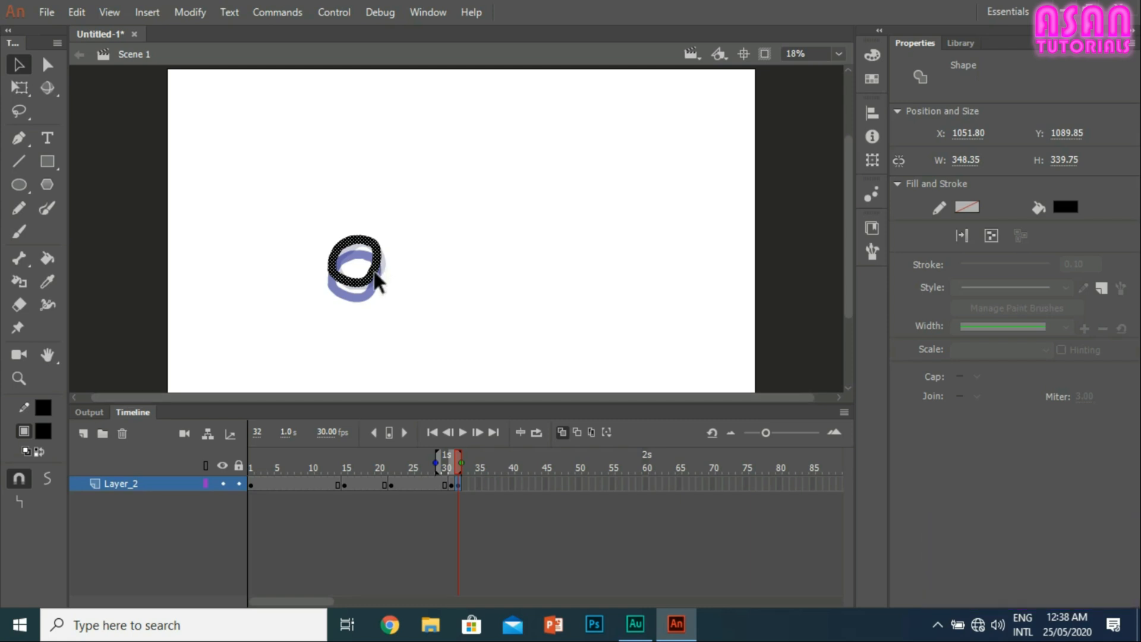
Step: Insert a blank keyframe at frame 33 of Layer_2
click(466, 485)
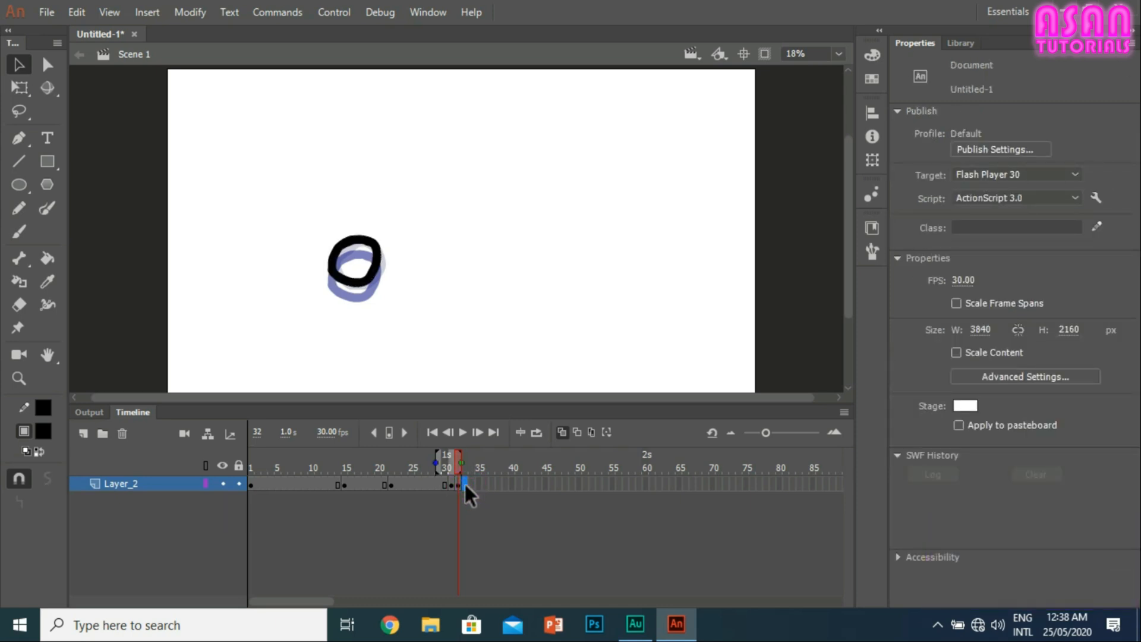
right_click(465, 484)
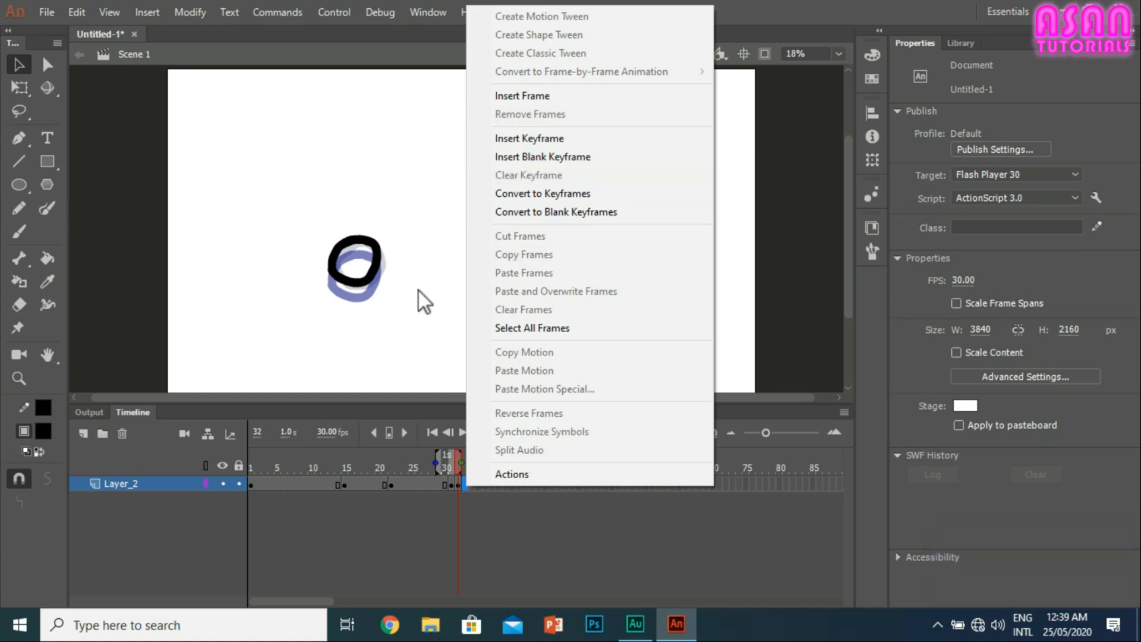
click(397, 275)
click(438, 300)
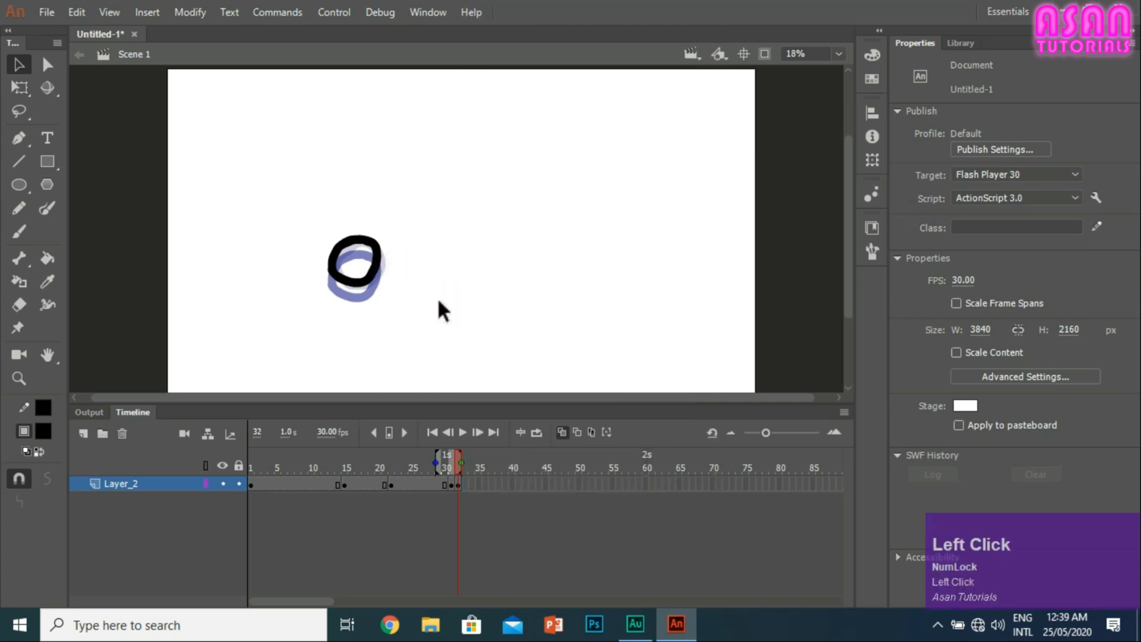
key(F7)
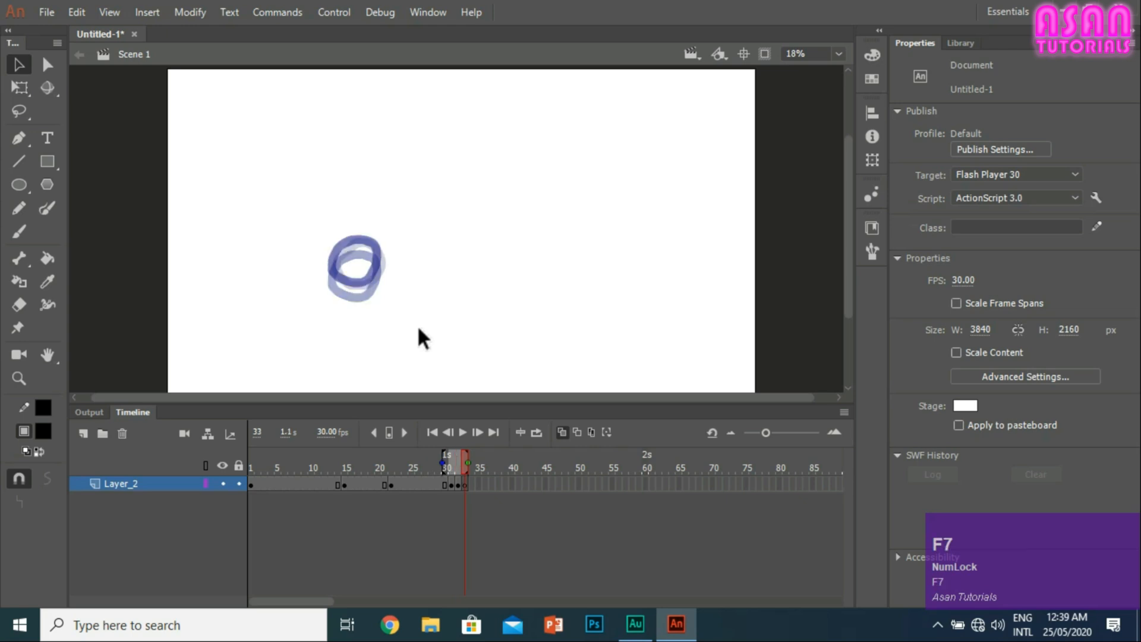
Step: Compare frames 32 and 33, and brush a new black ring on frame 33 above and right of the ghosted rings
click(464, 487)
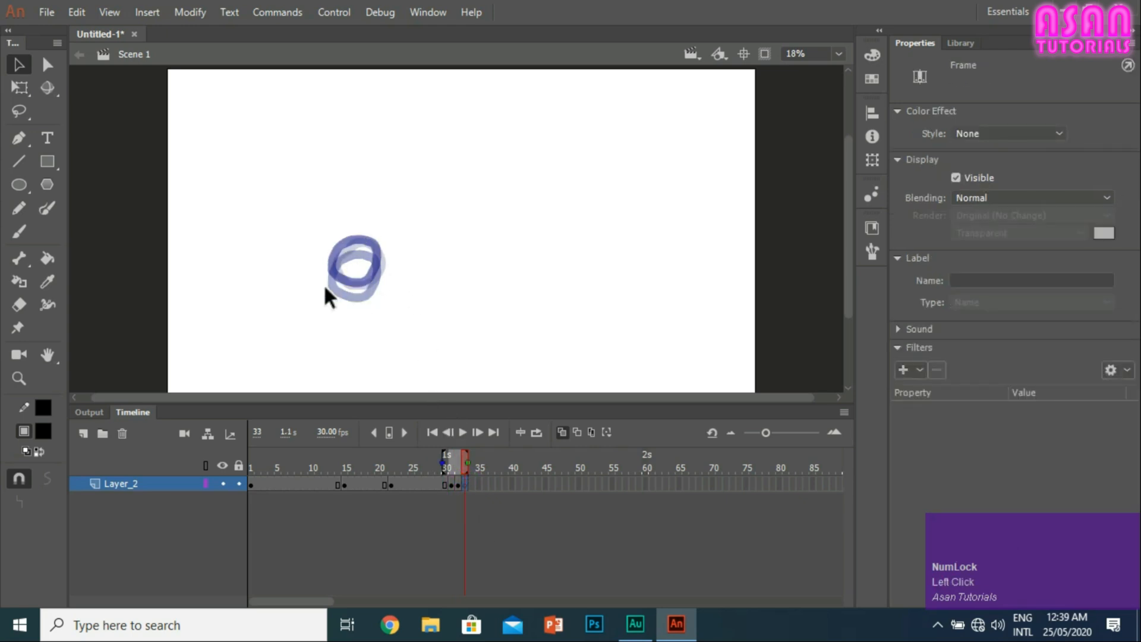
click(458, 485)
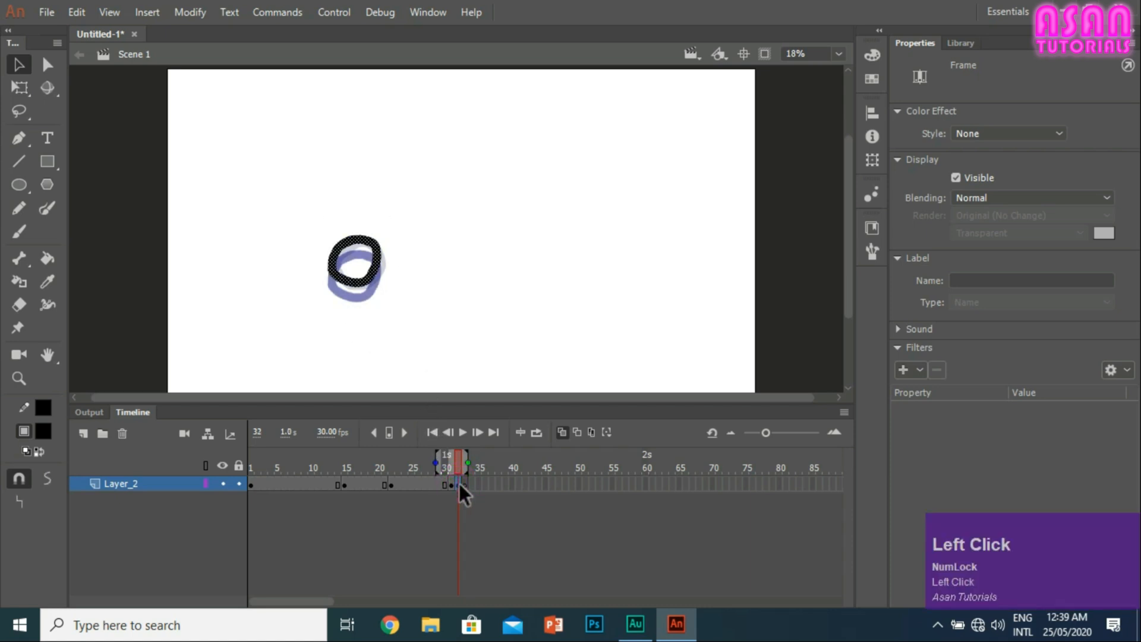
click(466, 486)
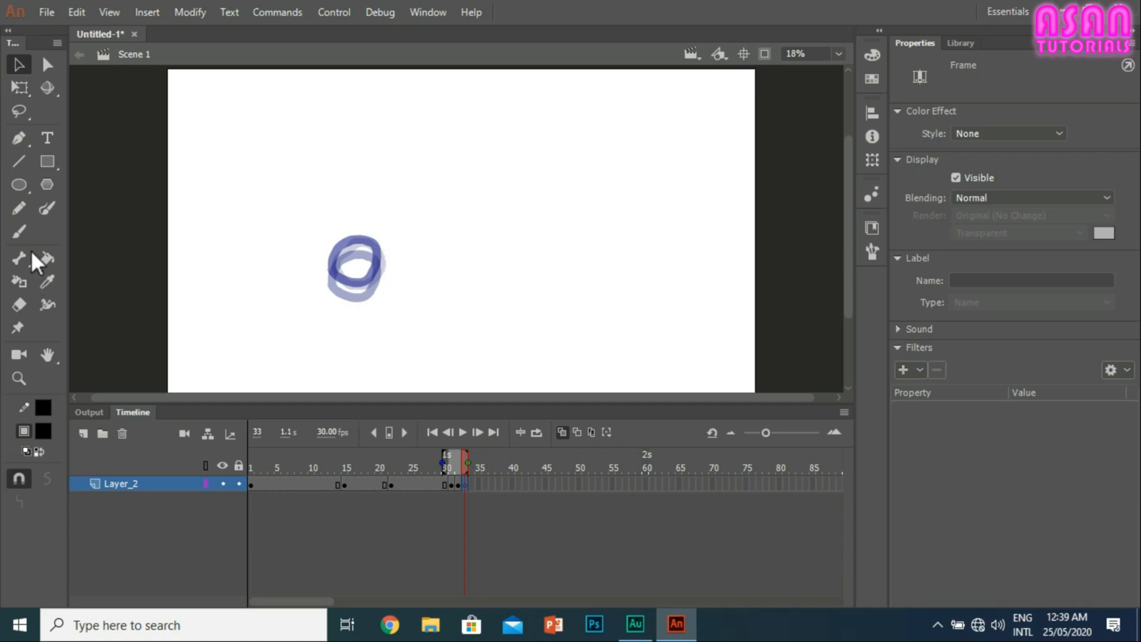
click(14, 230)
mouse_move(355, 225)
mouse_down()
mouse_move(346, 254)
mouse_move(358, 270)
mouse_move(406, 256)
mouse_move(385, 225)
mouse_move(352, 225)
mouse_up()
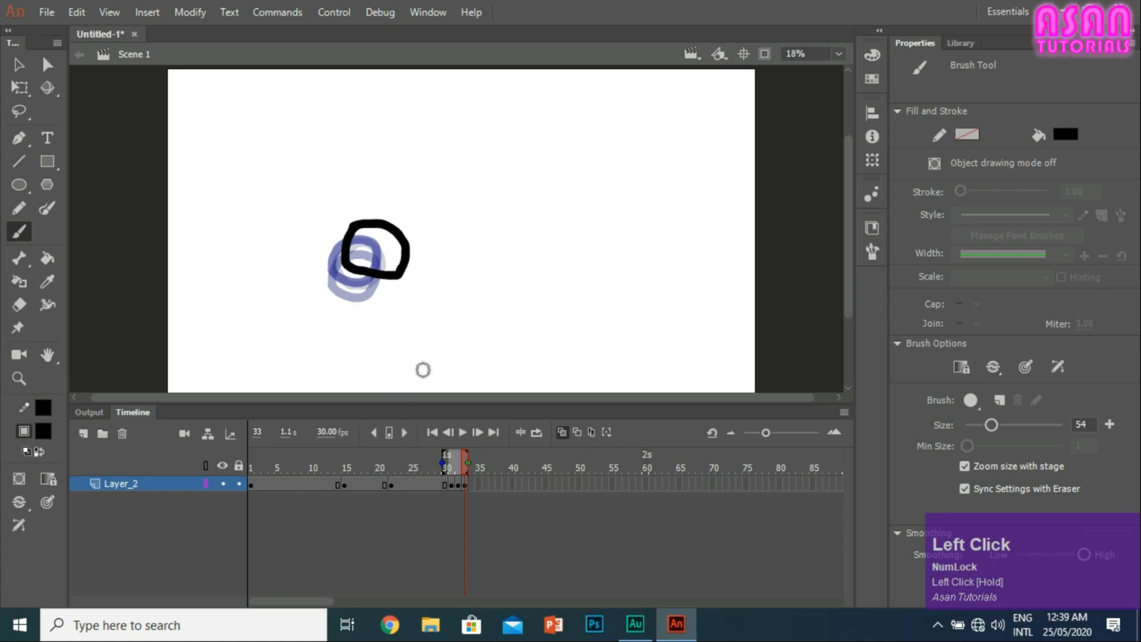
Step: Extend the frame 33 drawing to frame 44 with regular frames, and check frames 44 and 42
click(471, 485)
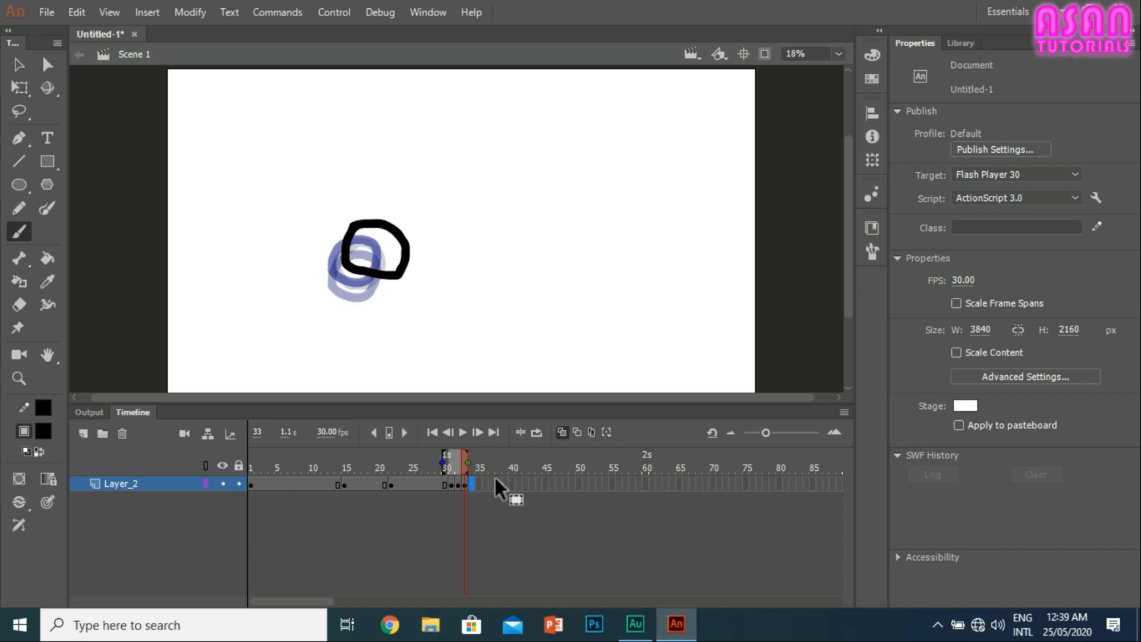
key(F5)
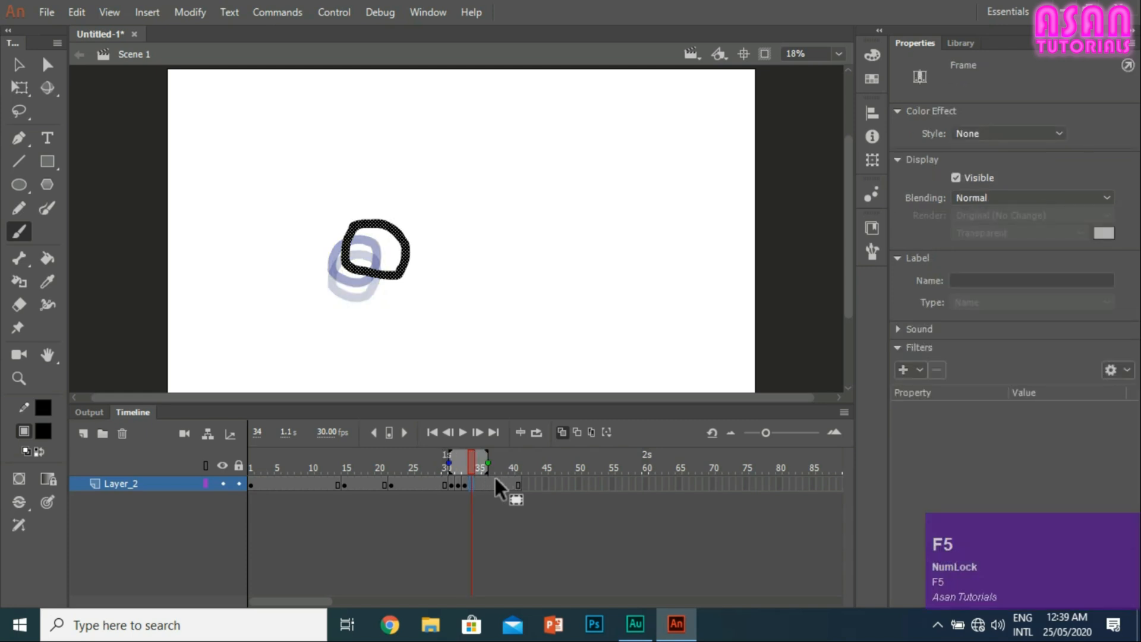
key(F5)
key(F5)
key(F5)
click(538, 485)
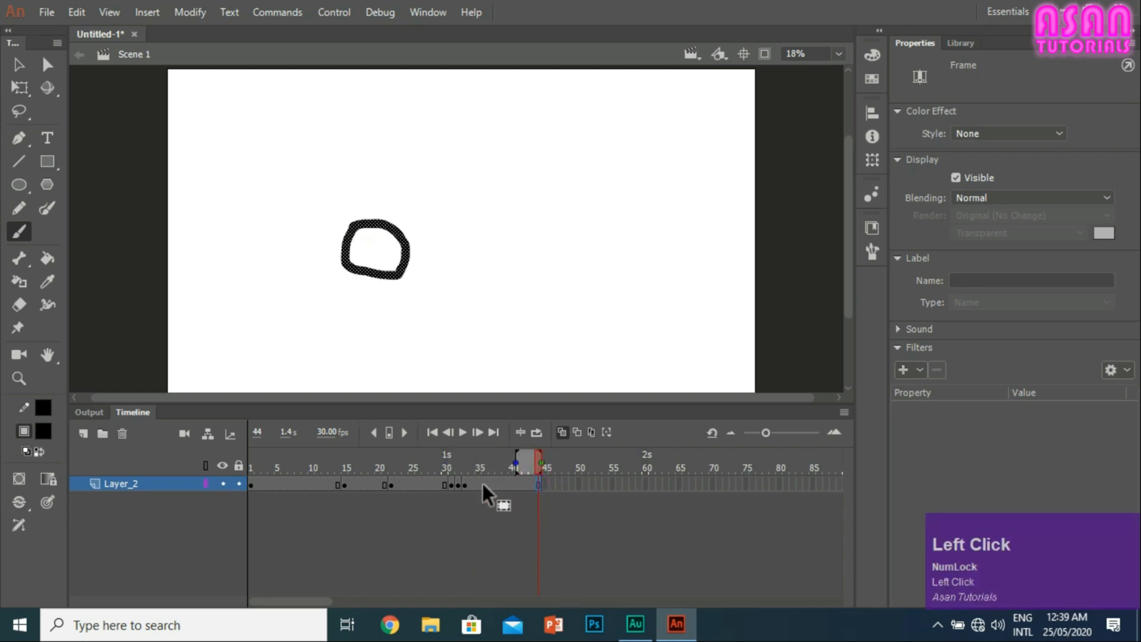
click(525, 484)
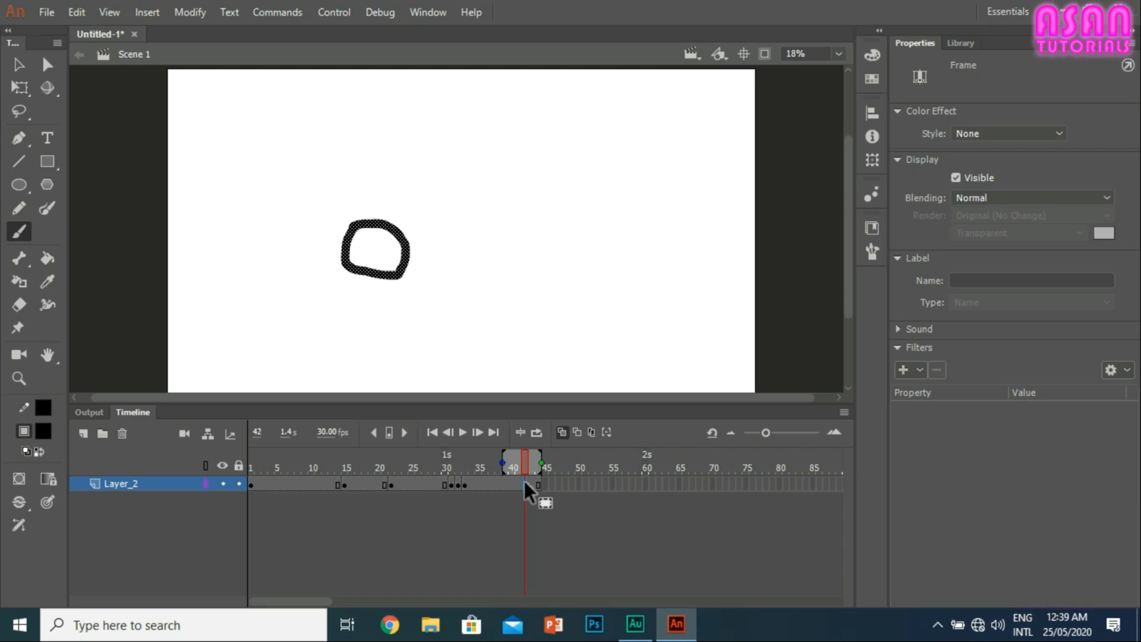
Step: Extend Layer_2 by one regular frame and clear the keyframes across its whole frame span
key(F5)
drag(569, 480, 276, 482)
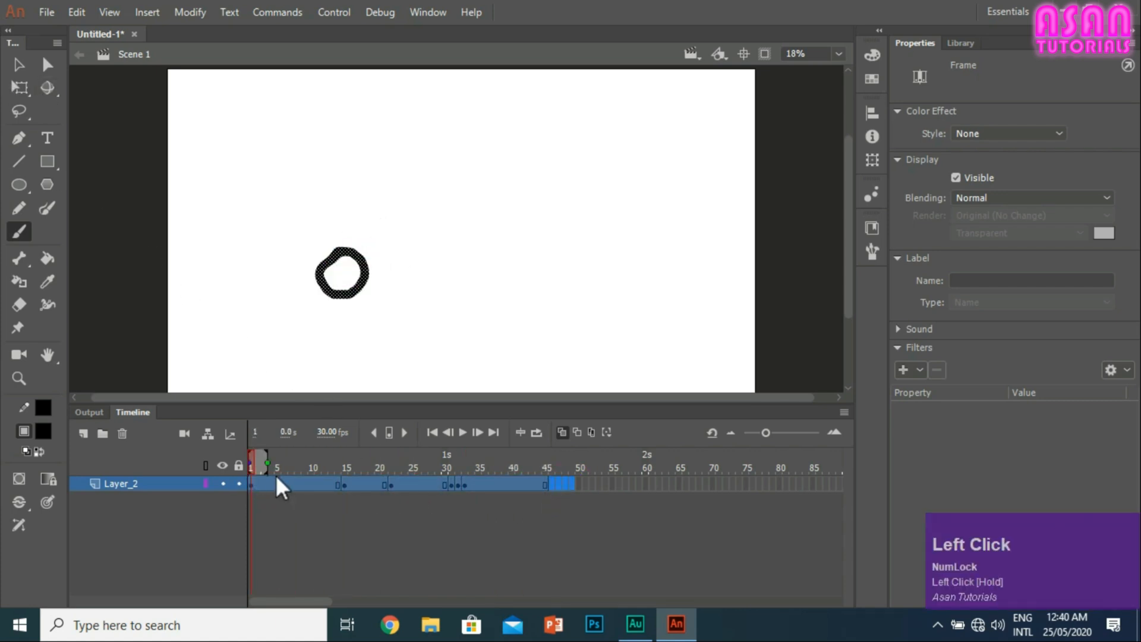
right_click(287, 484)
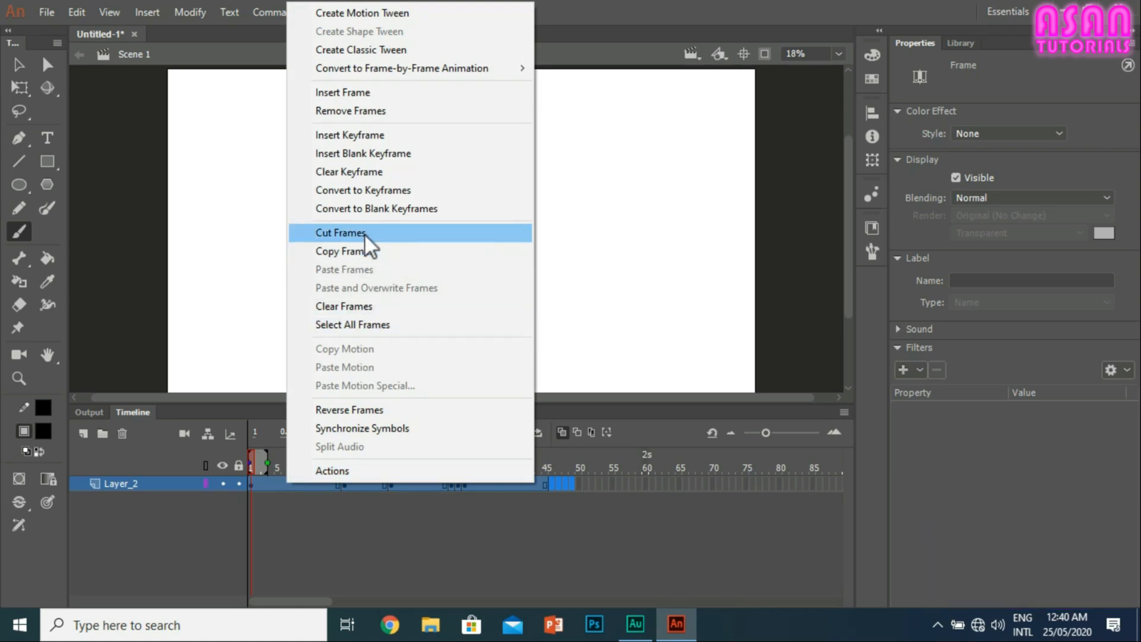
click(365, 172)
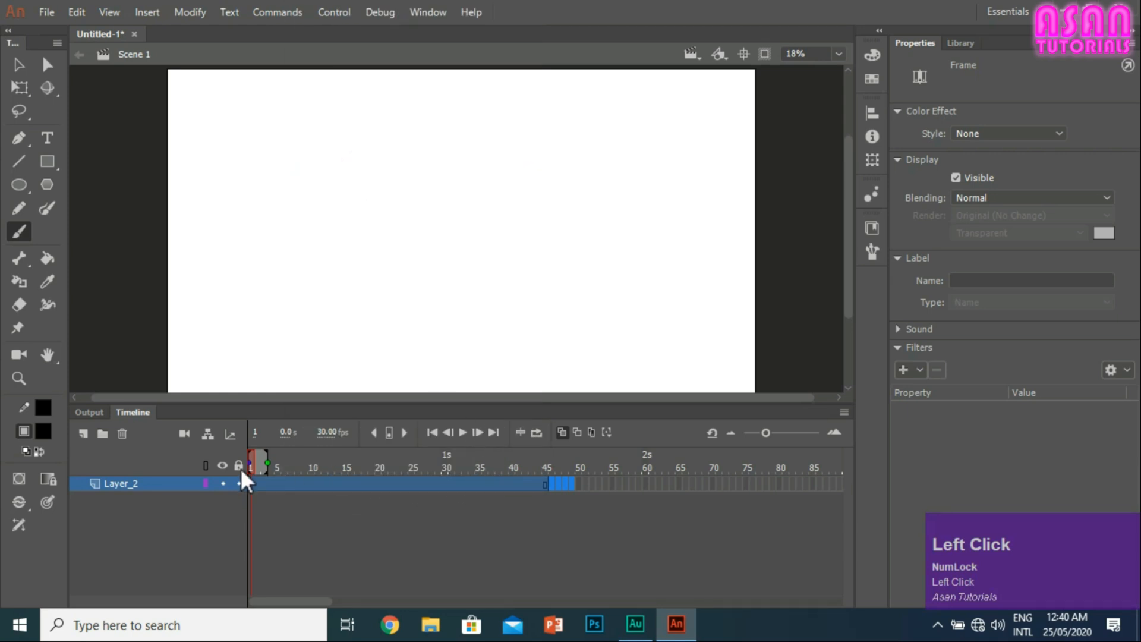
right_click(466, 489)
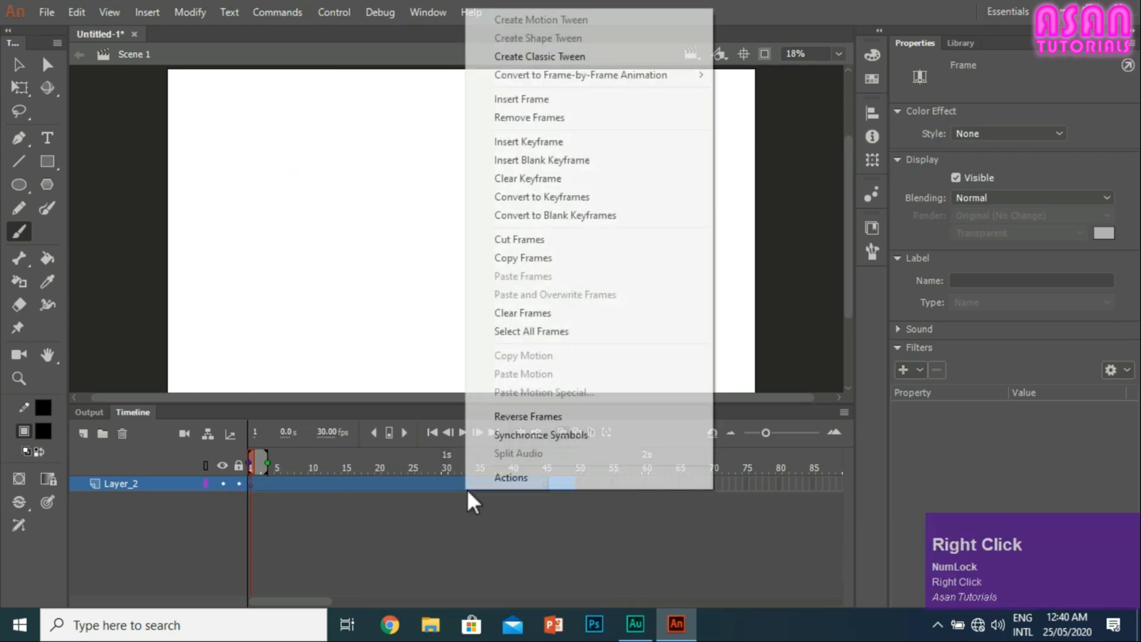
click(526, 178)
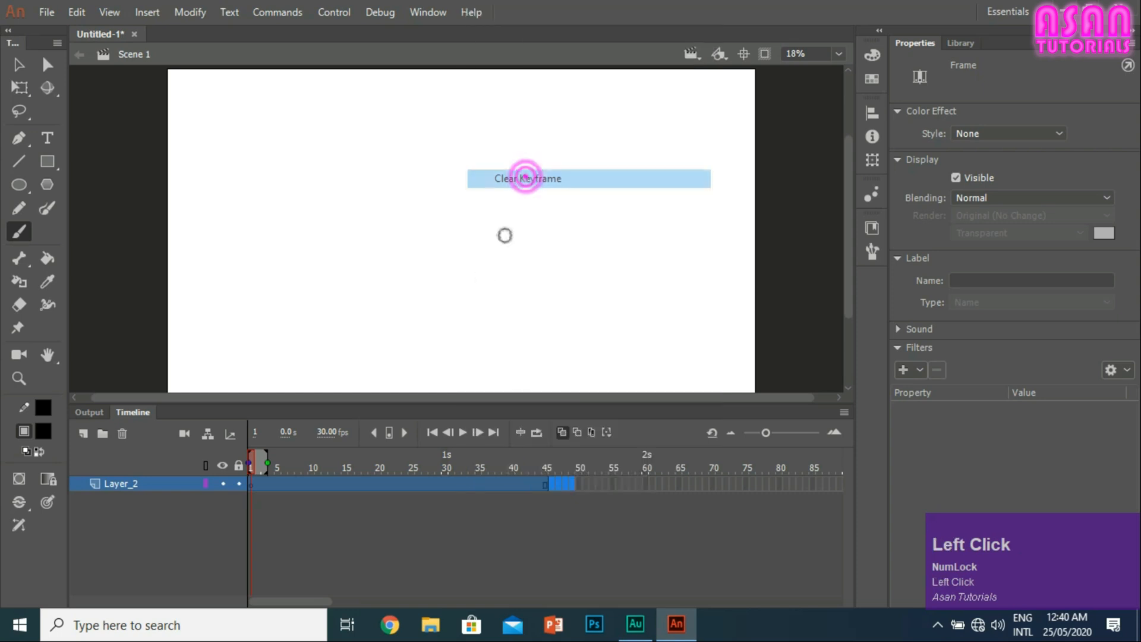
right_click(510, 477)
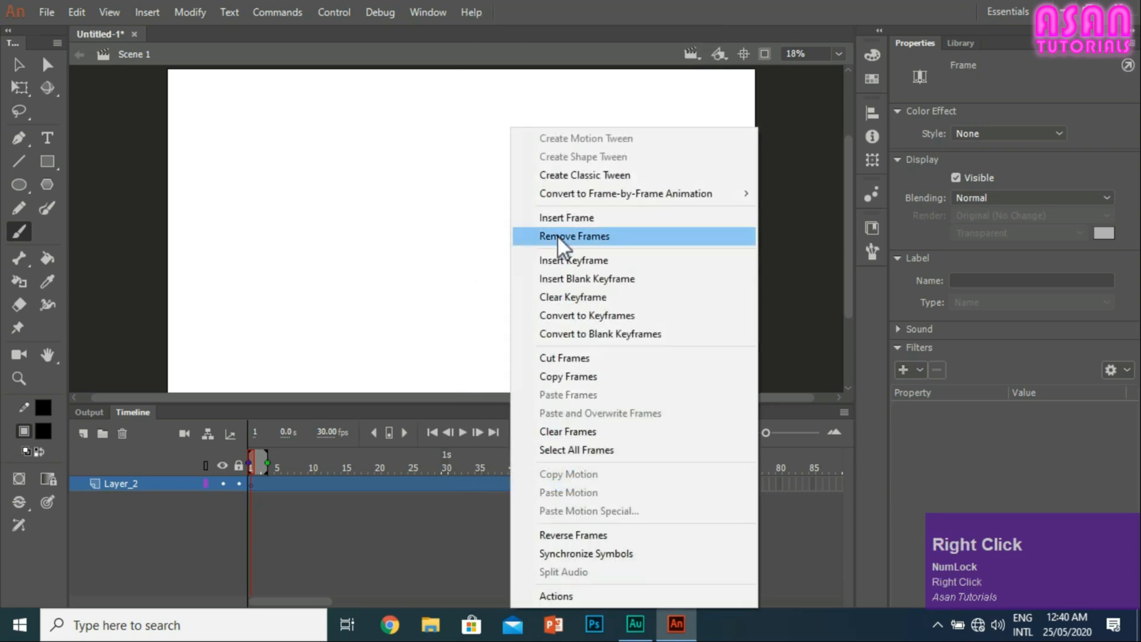
click(397, 481)
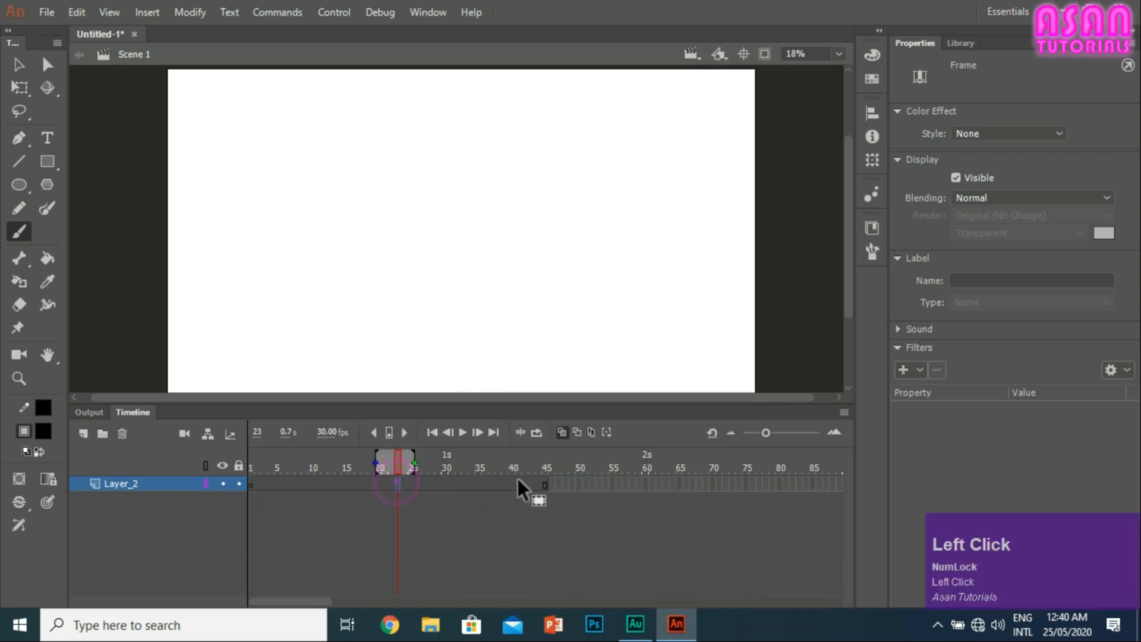
Step: Remove all frames from Layer_2
drag(551, 484, 239, 468)
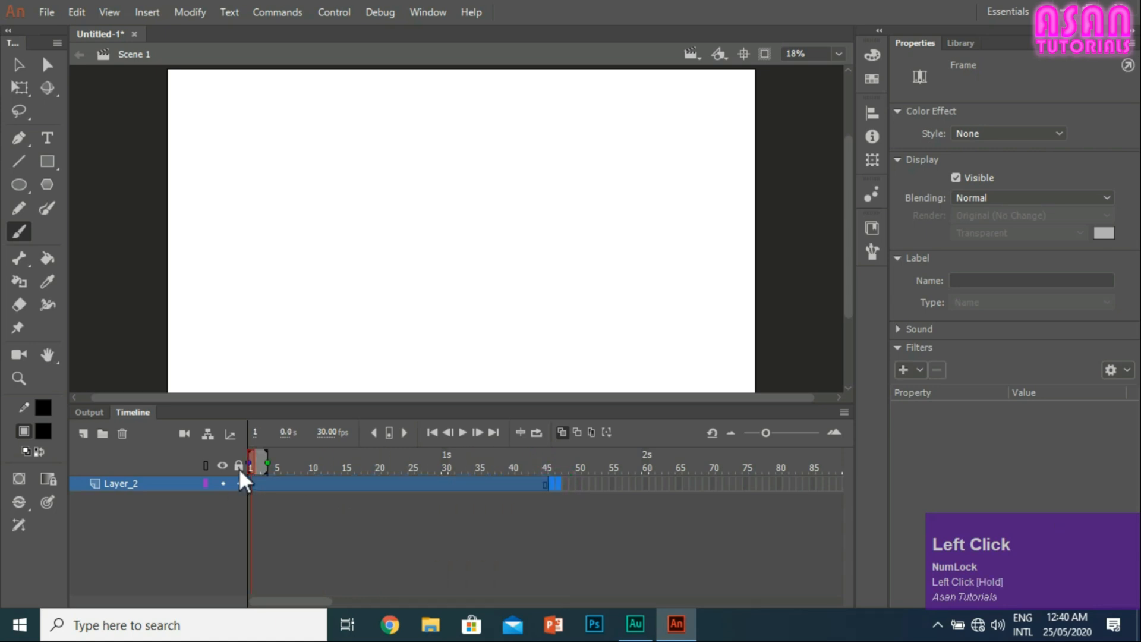
right_click(303, 481)
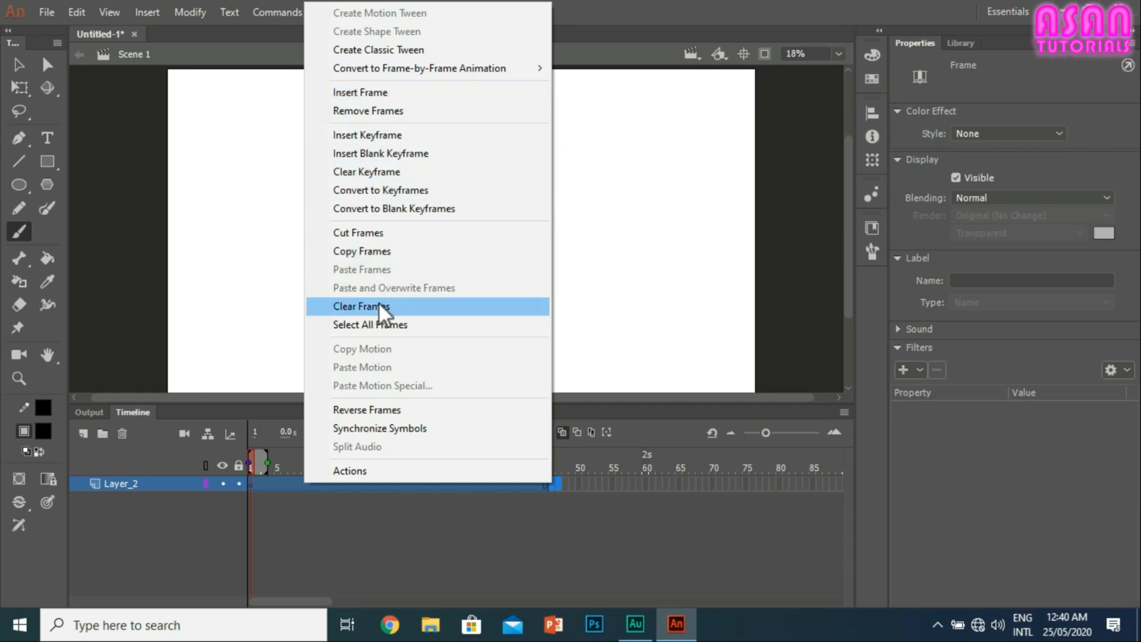
click(368, 111)
click(433, 483)
click(283, 482)
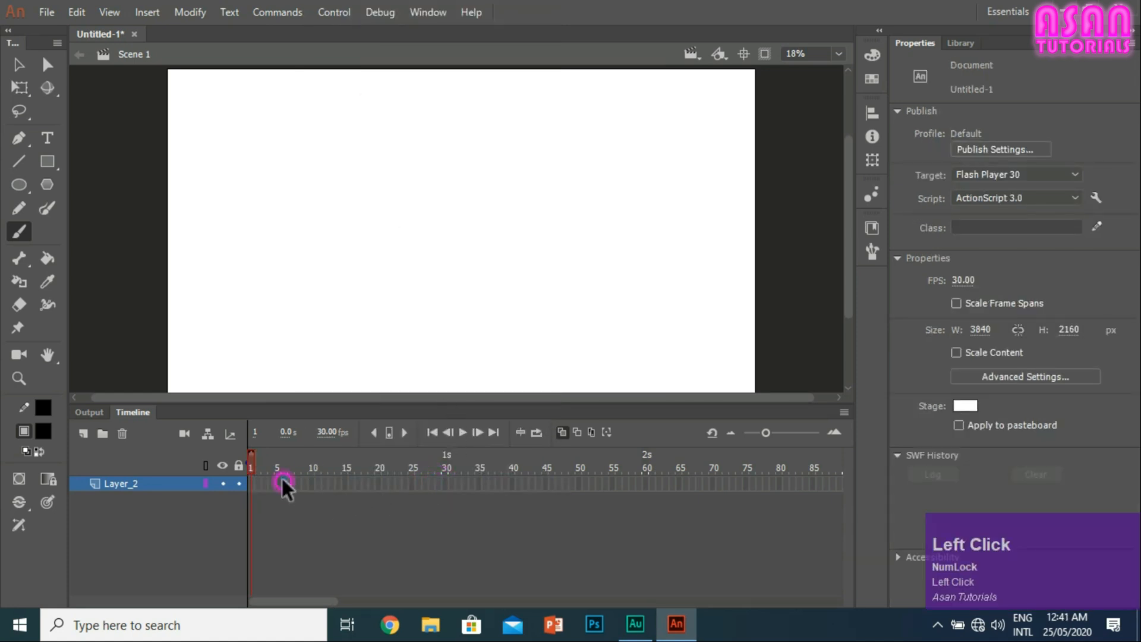
Step: Try to brush a drawing on the stage while Layer_2 has no frames
click(384, 483)
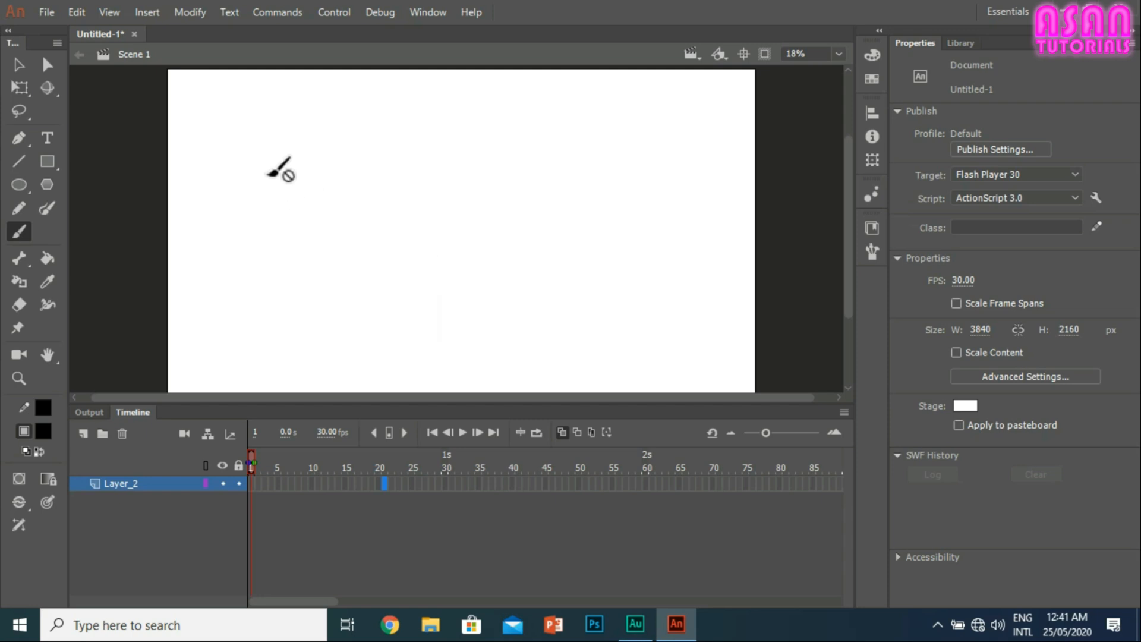
click(291, 152)
click(378, 174)
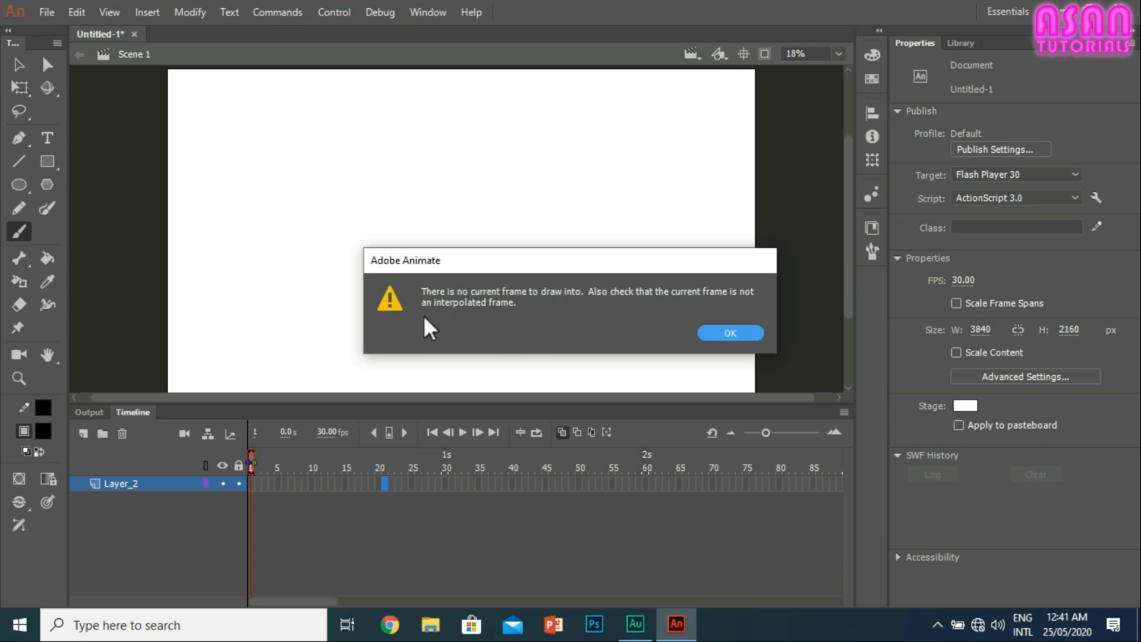
click(720, 331)
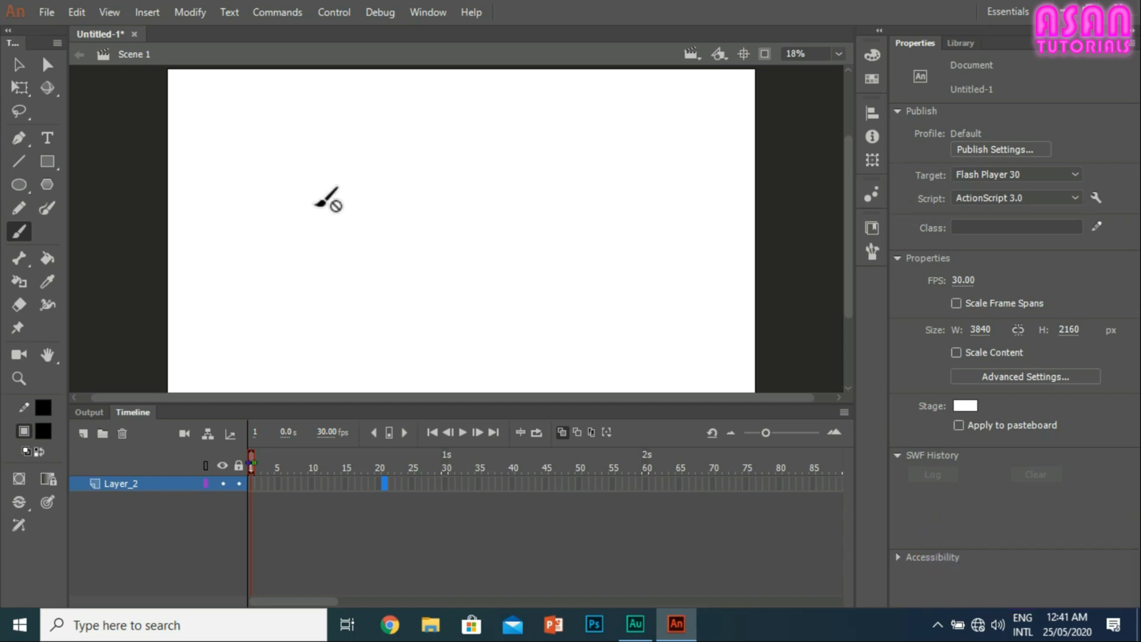
Step: Insert a frame at frame 1 of the empty Layer_2
click(250, 484)
key(F5)
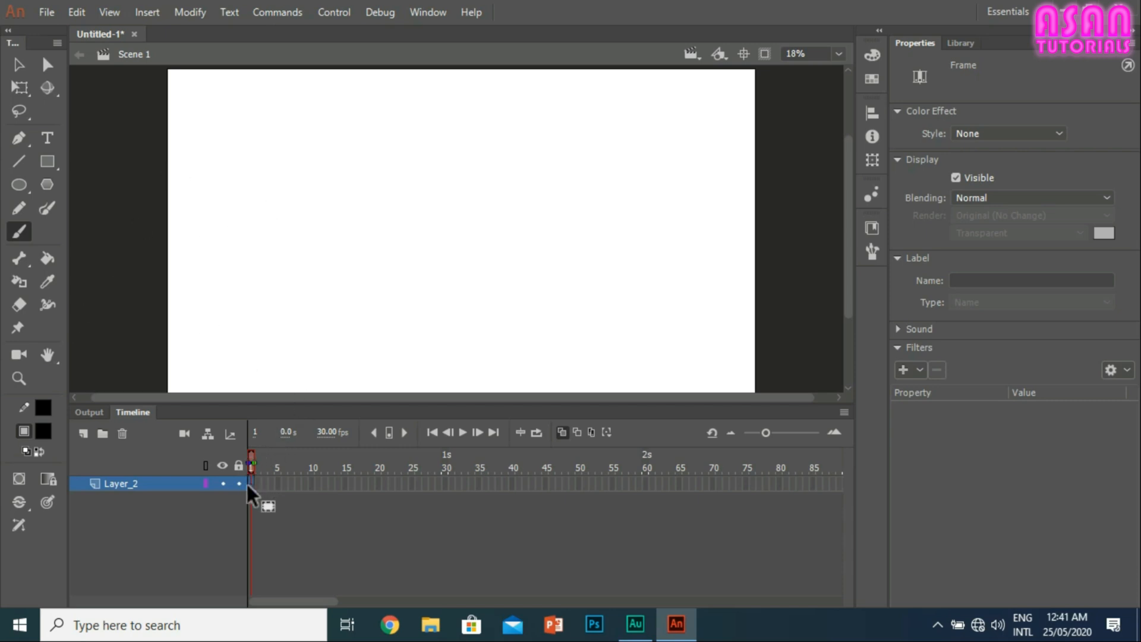
Step: Brush a black test ring about 387 by 454 px on frame 1, and delete it
mouse_move(270, 227)
mouse_down()
mouse_move(299, 186)
mouse_move(319, 223)
mouse_move(292, 246)
mouse_move(272, 245)
mouse_move(268, 221)
mouse_up()
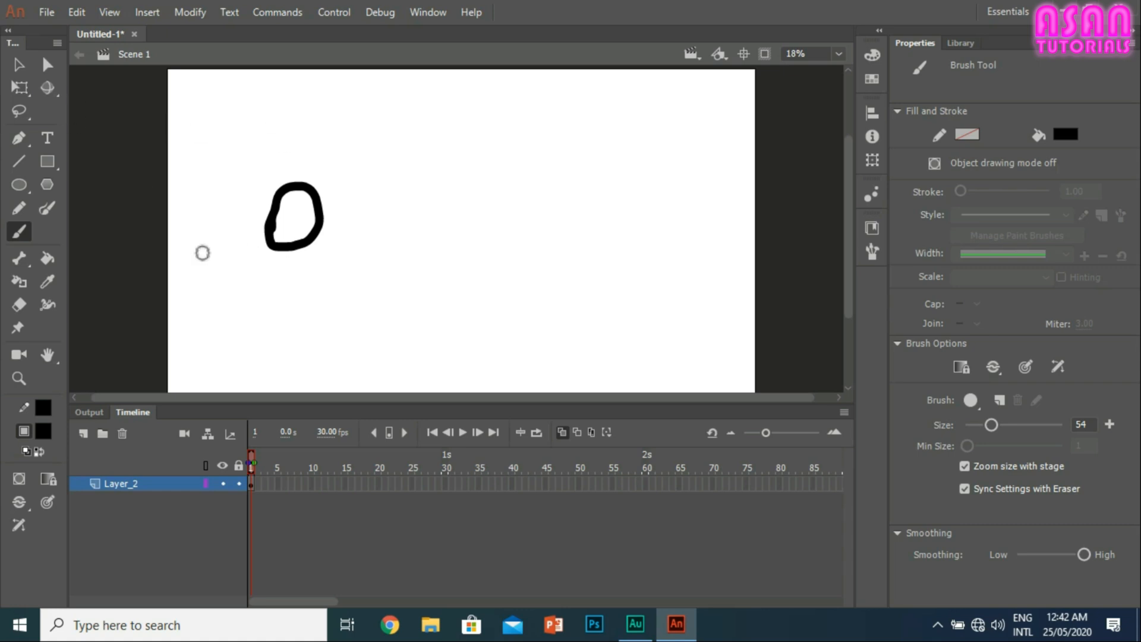
click(18, 64)
mouse_move(342, 258)
mouse_down()
mouse_move(229, 202)
mouse_move(214, 164)
mouse_up()
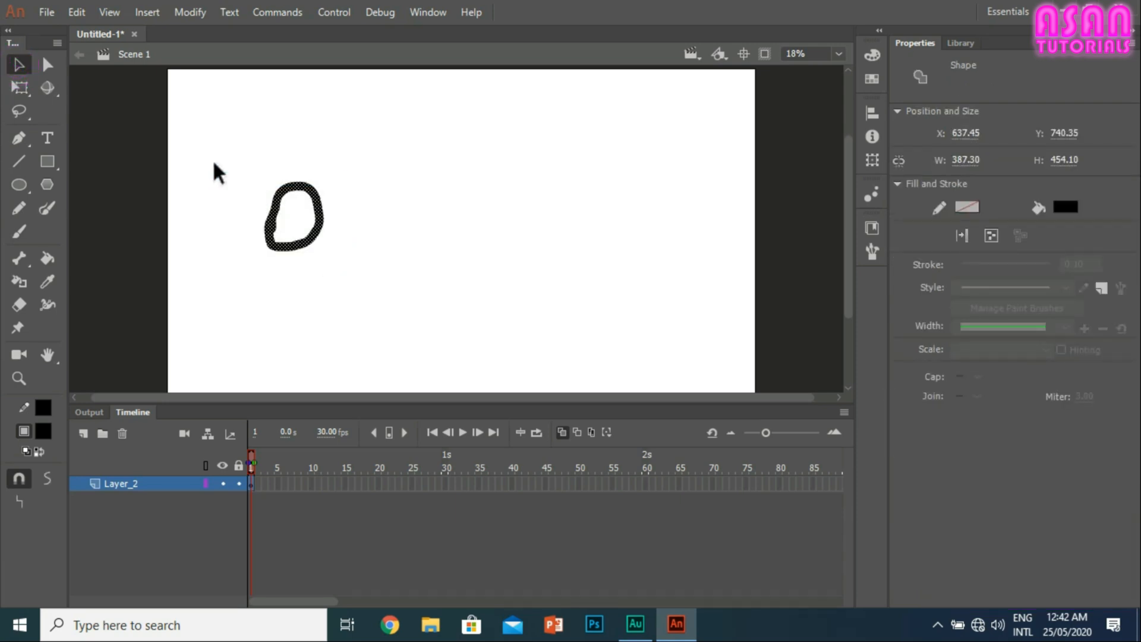
key(Delete)
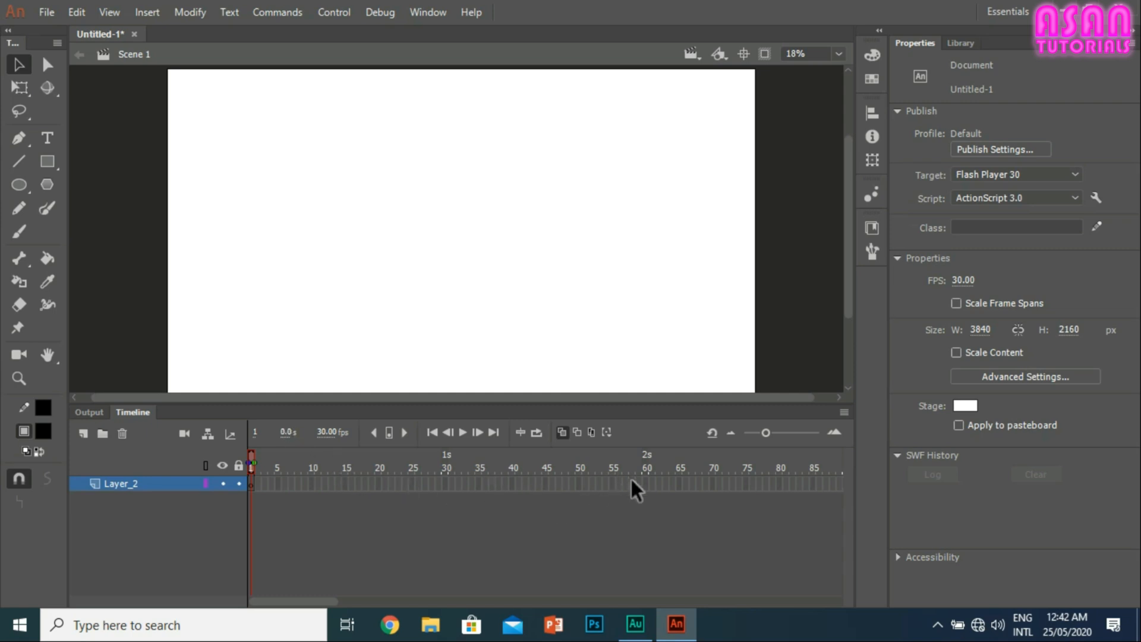
Step: Insert a keyframe at frame 60 of Layer_2
right_click(646, 483)
click(694, 138)
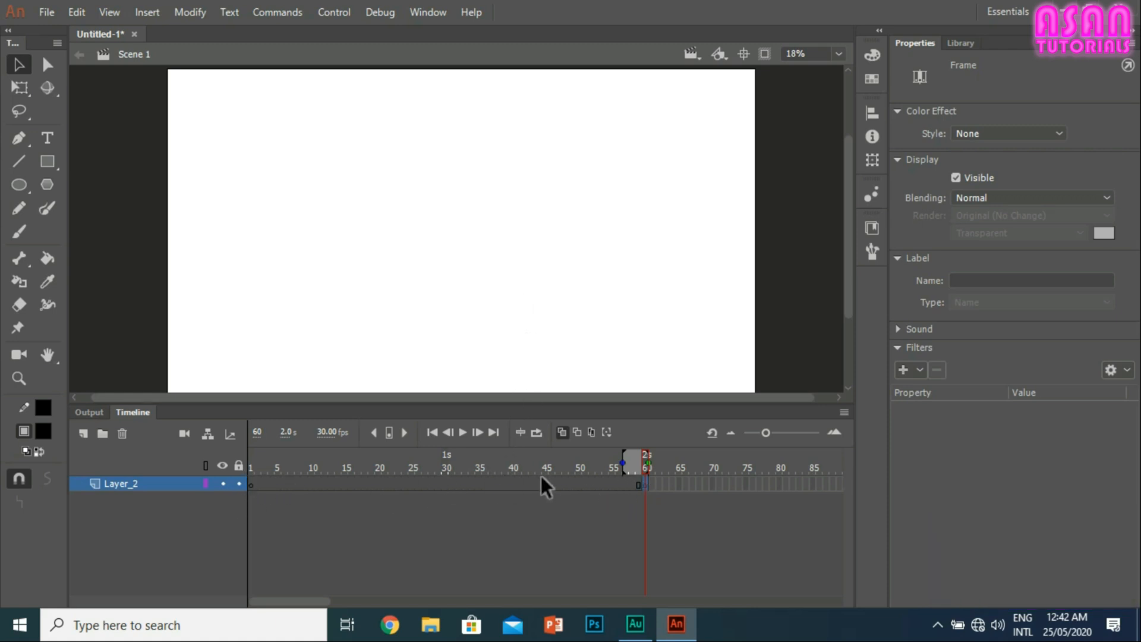
Step: Examine the timeline's current frame number and elapsed time at different frames between 60 and 47
click(259, 432)
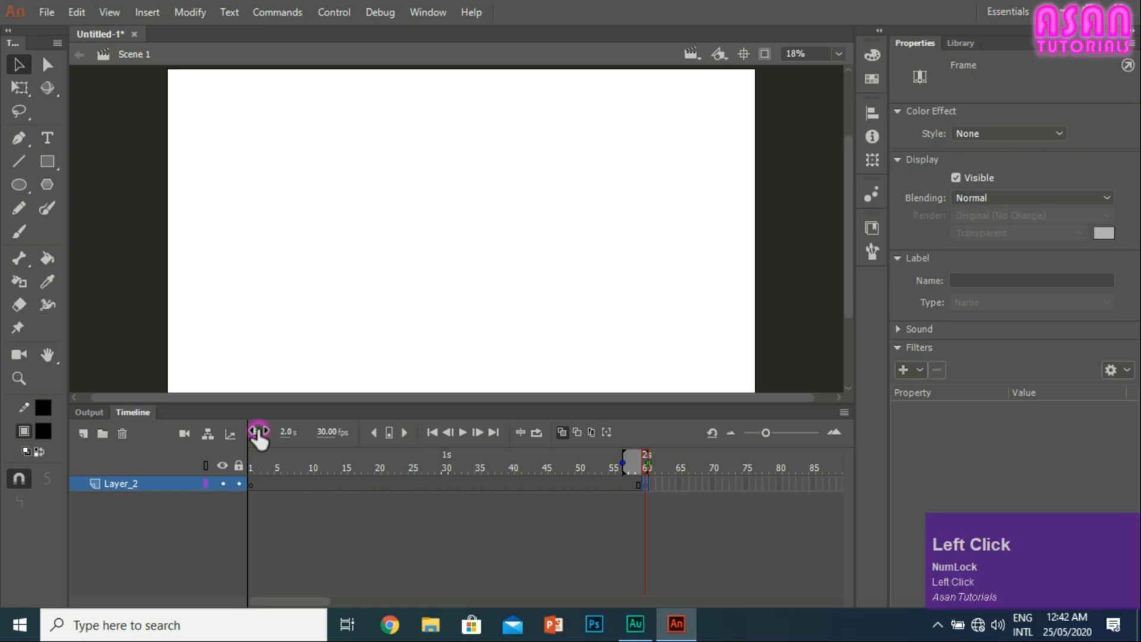
click(318, 413)
click(285, 434)
click(619, 482)
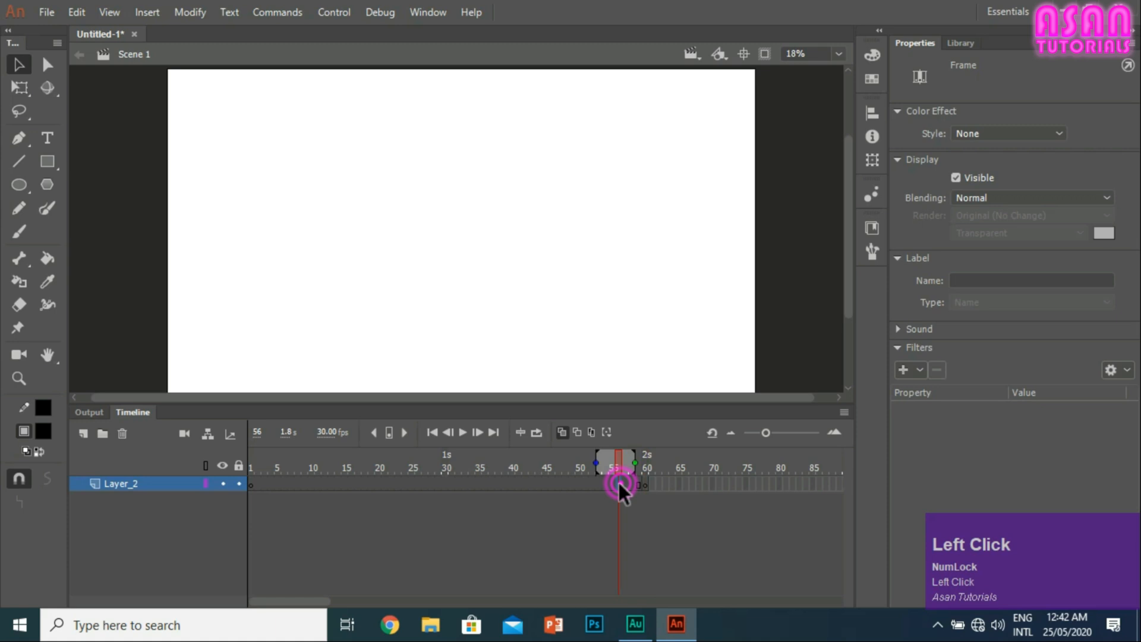
click(587, 480)
click(558, 485)
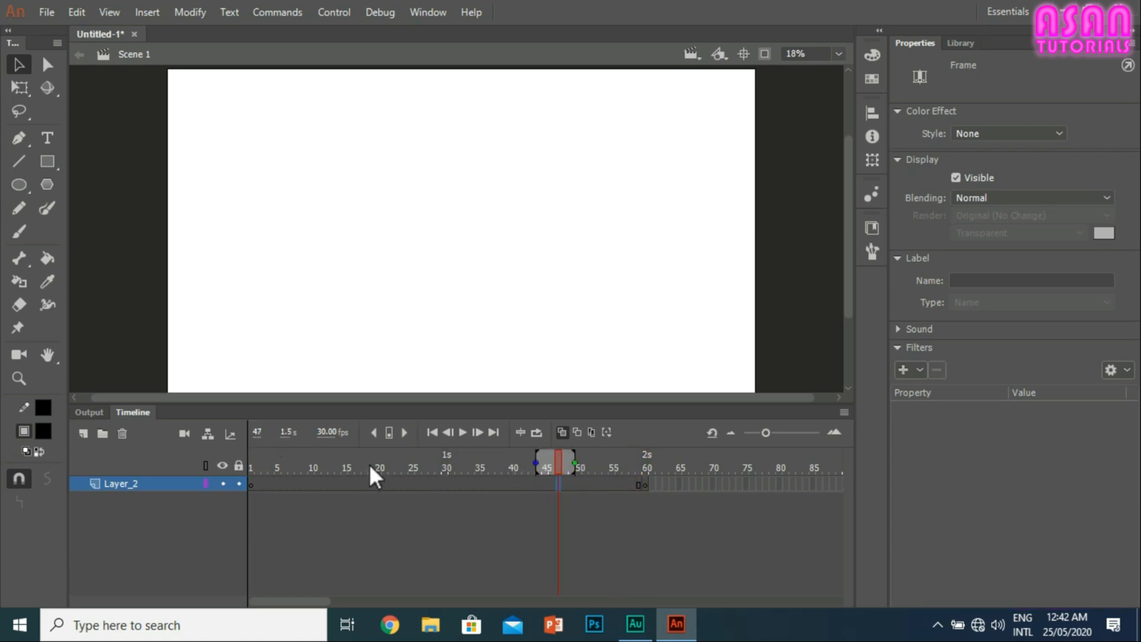
click(289, 432)
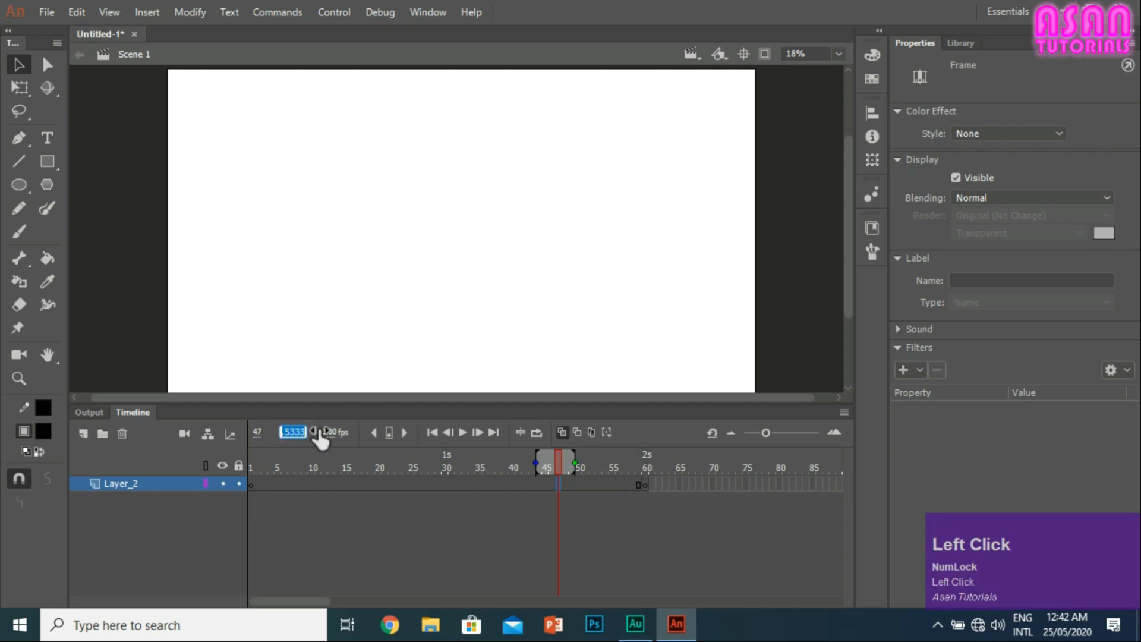
click(315, 432)
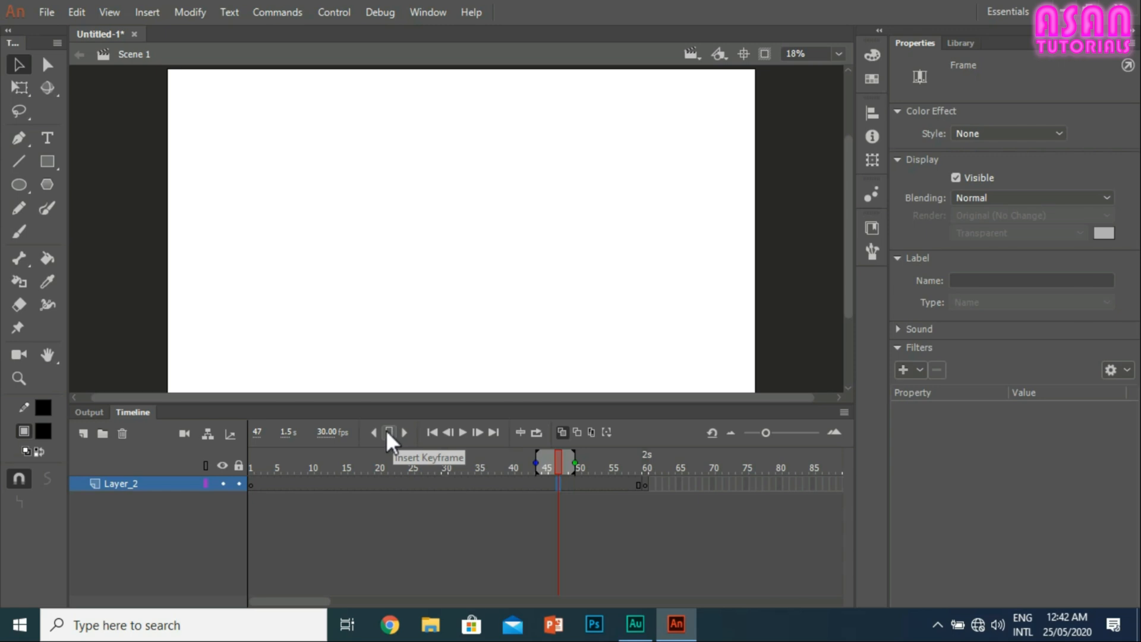
Step: Jump between Layer_2's keyframes at frames 1 and 60, and play the timeline from frame 1
right_click(378, 483)
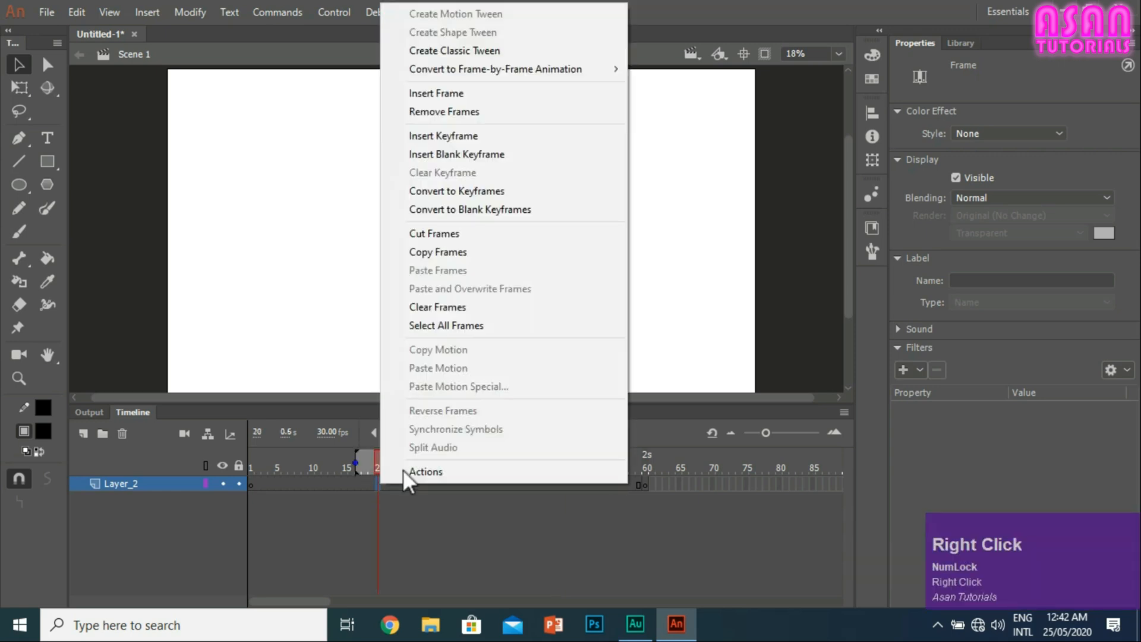
click(350, 483)
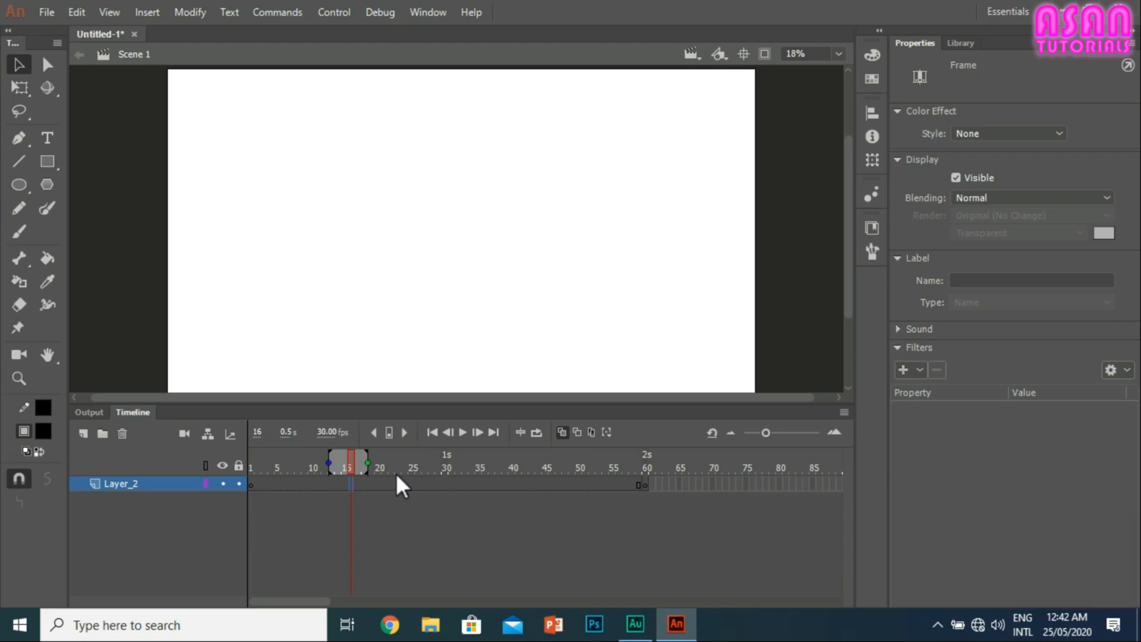
click(404, 431)
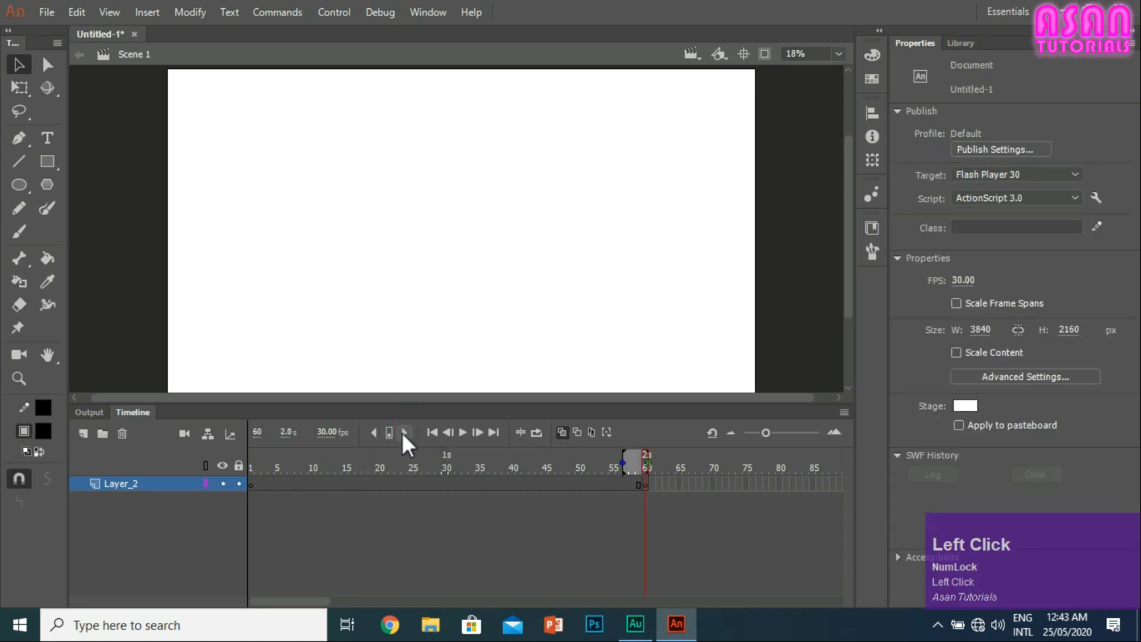
click(372, 433)
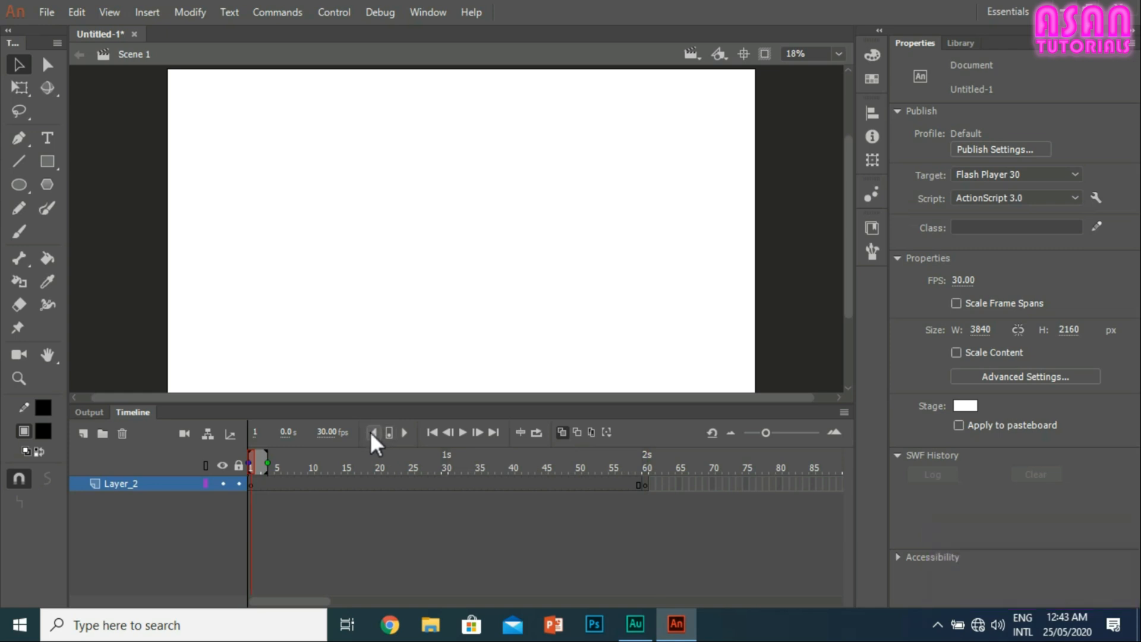
click(405, 432)
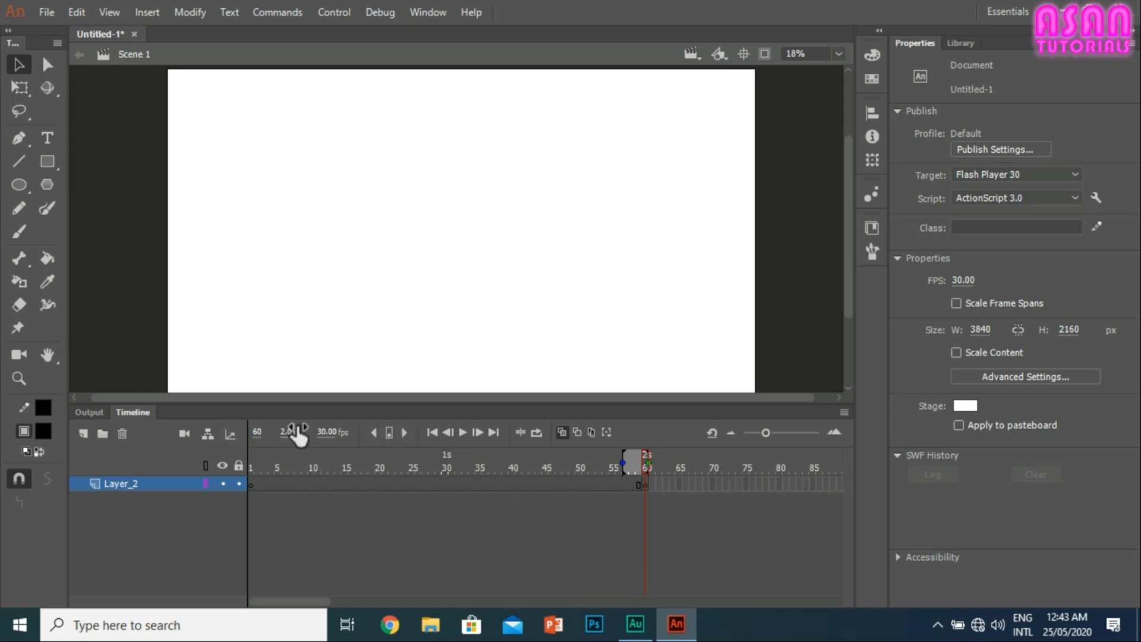
click(433, 432)
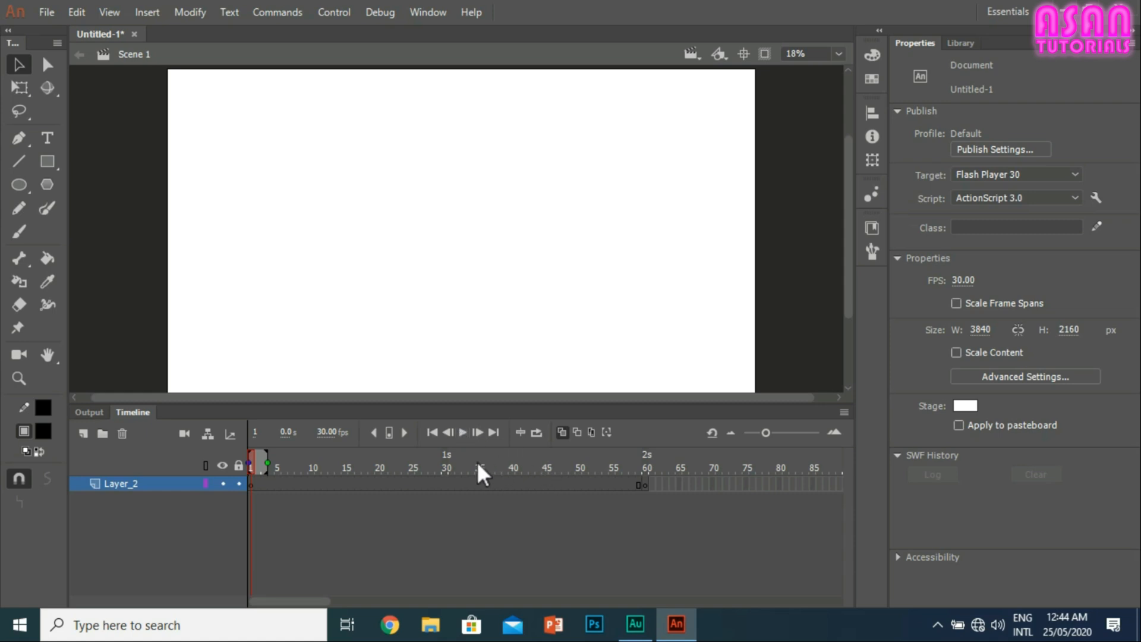
click(457, 433)
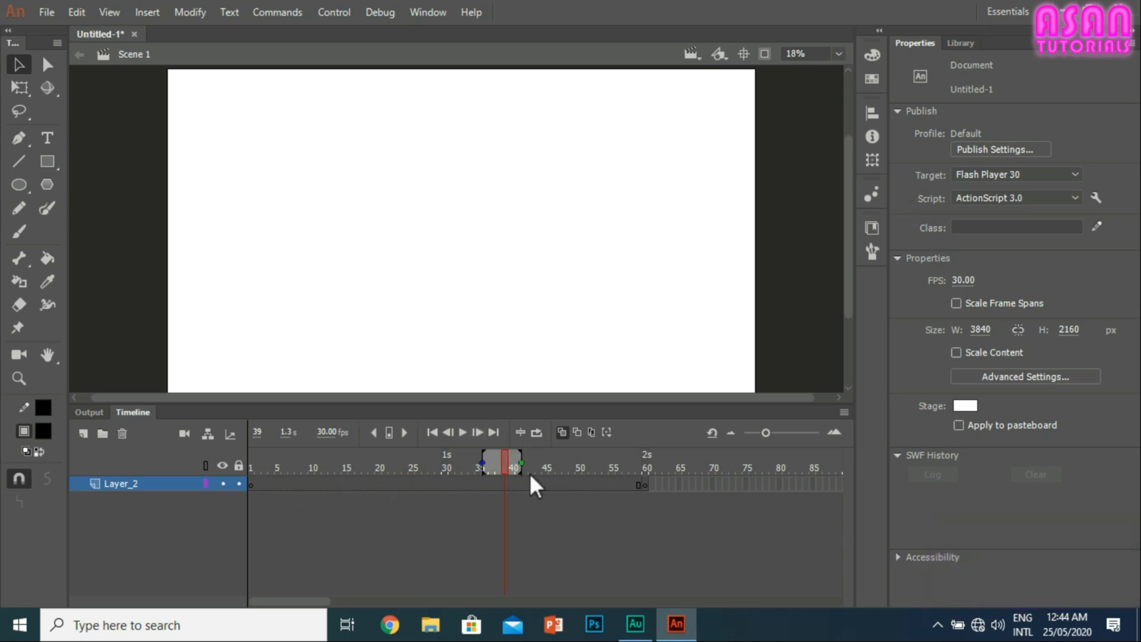
click(463, 433)
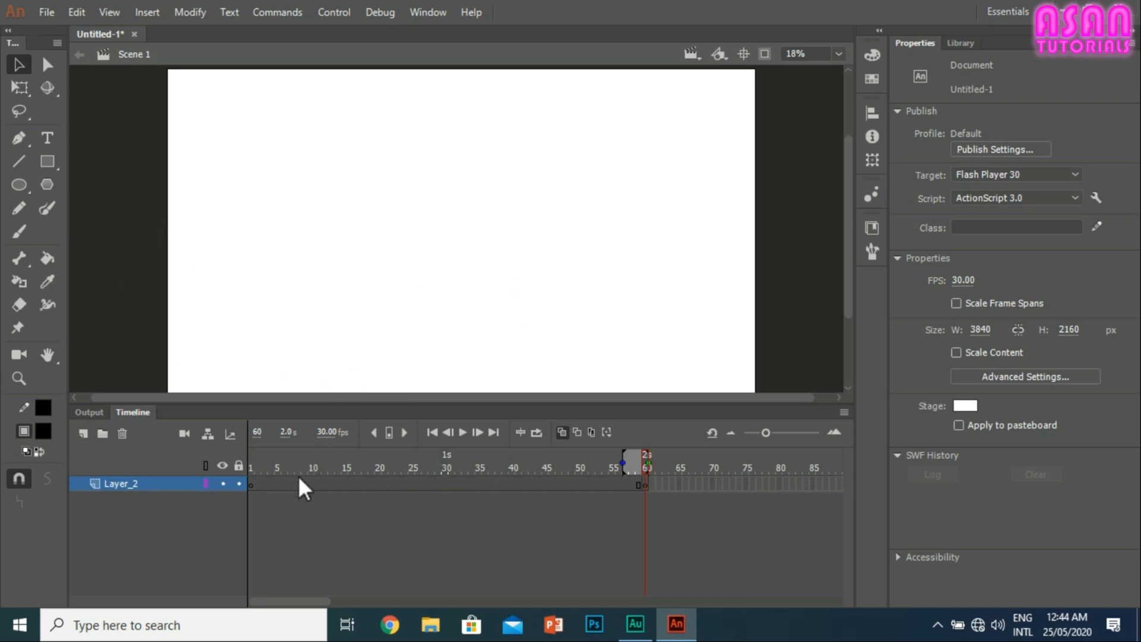
Step: Draw a filled black circle with the Oval tool near the stage's left edge on frame 1 of Layer_2
click(251, 484)
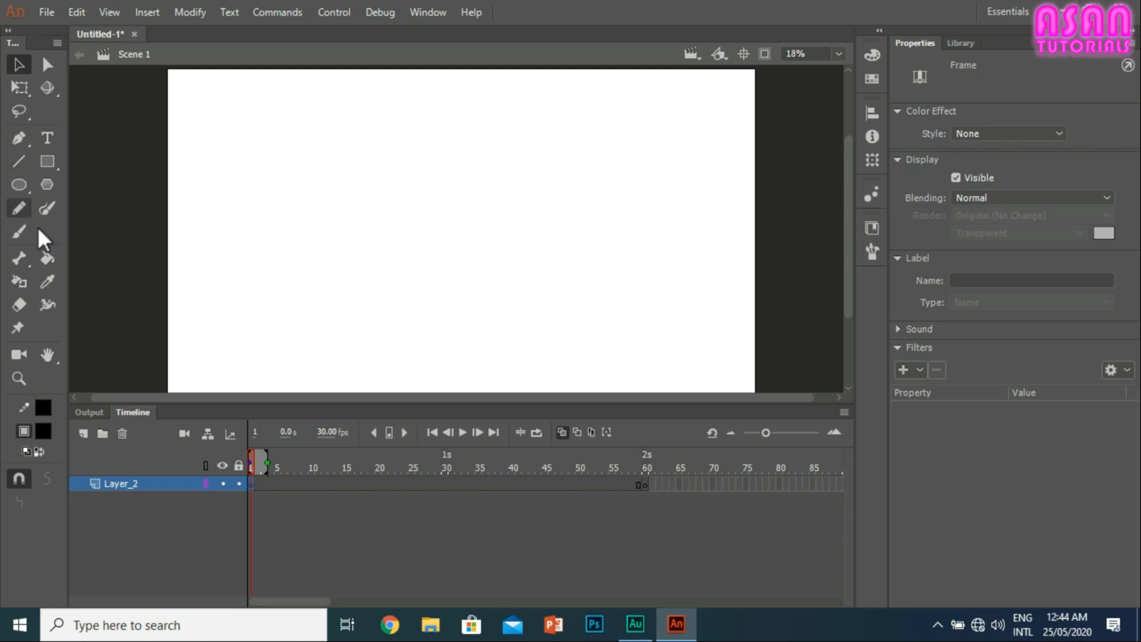
click(18, 186)
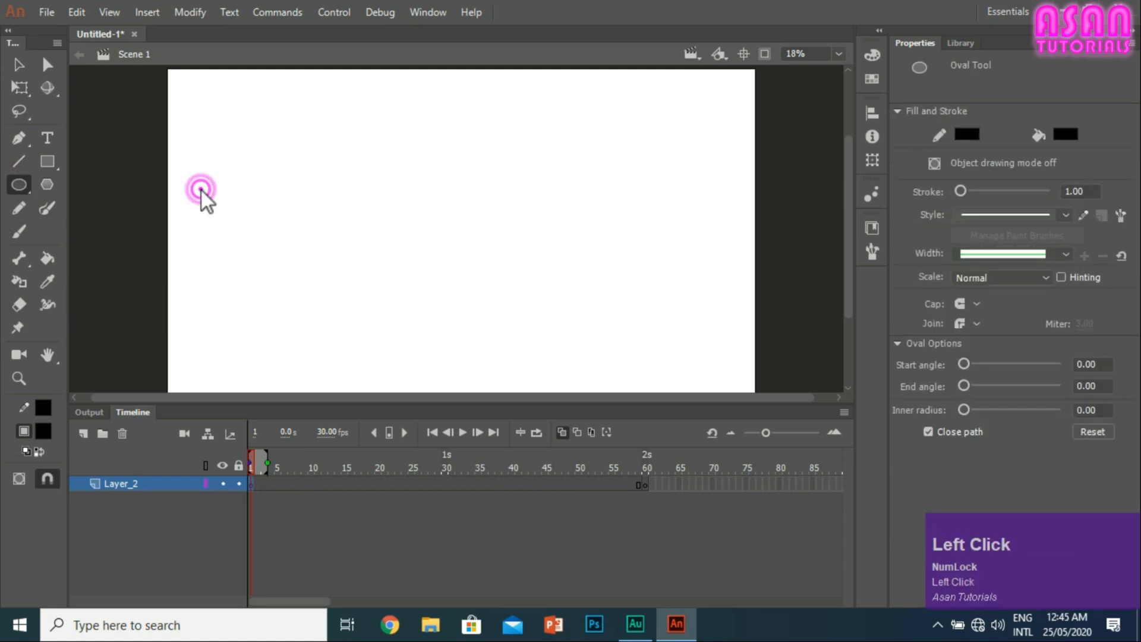
drag(202, 191, 273, 277)
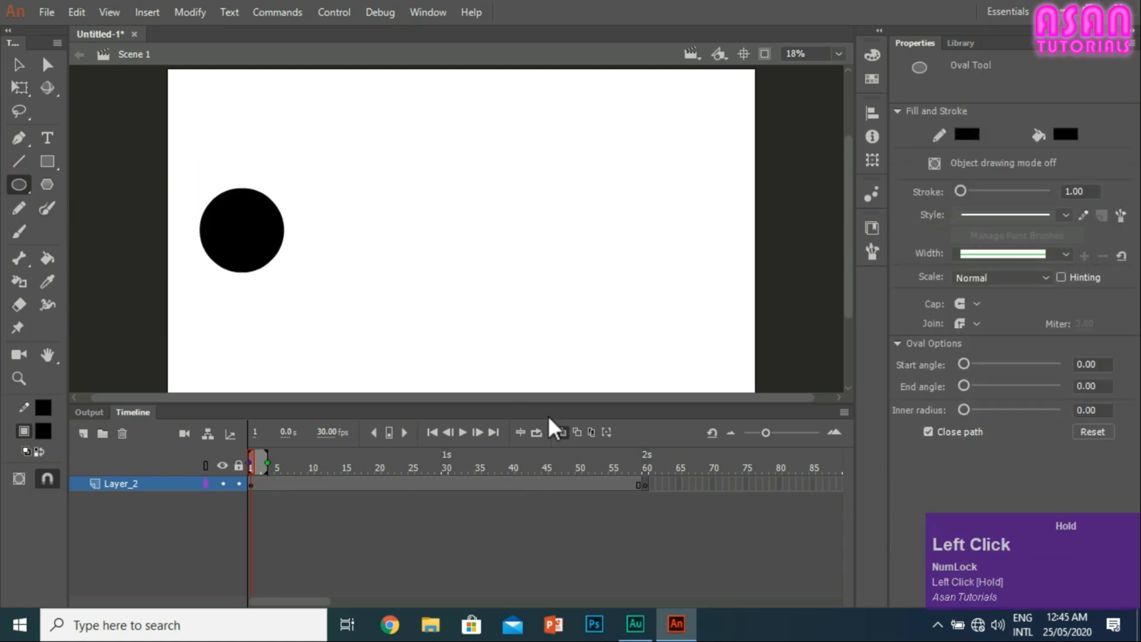
Step: Draw a smaller filled black circle just right of the stage's centre on frame 60 of Layer_2
click(631, 481)
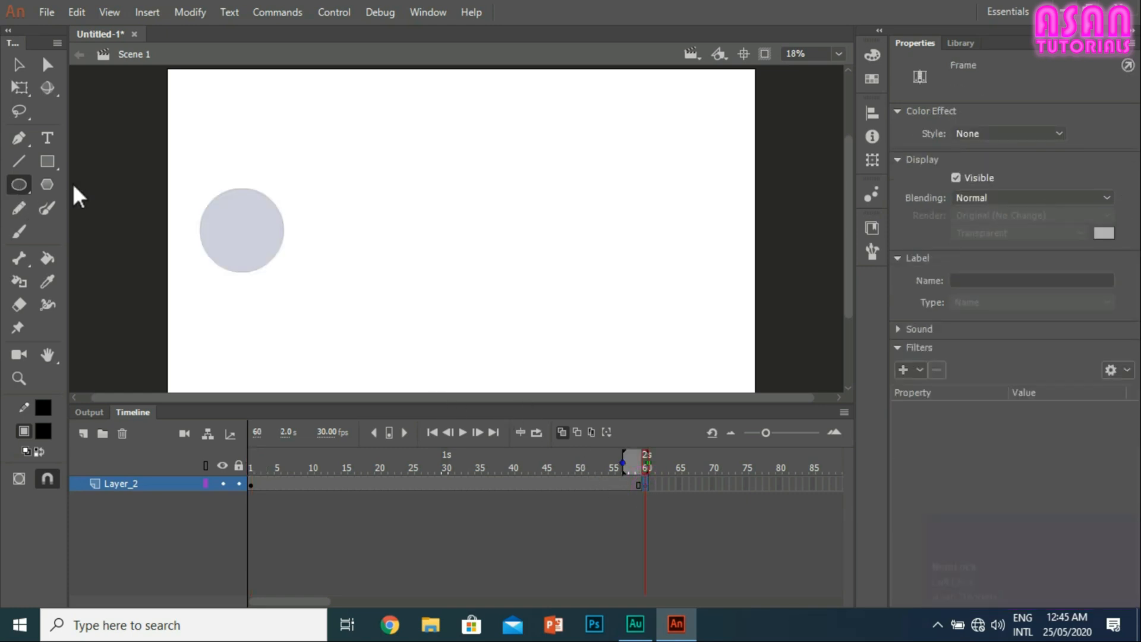
drag(466, 197, 548, 266)
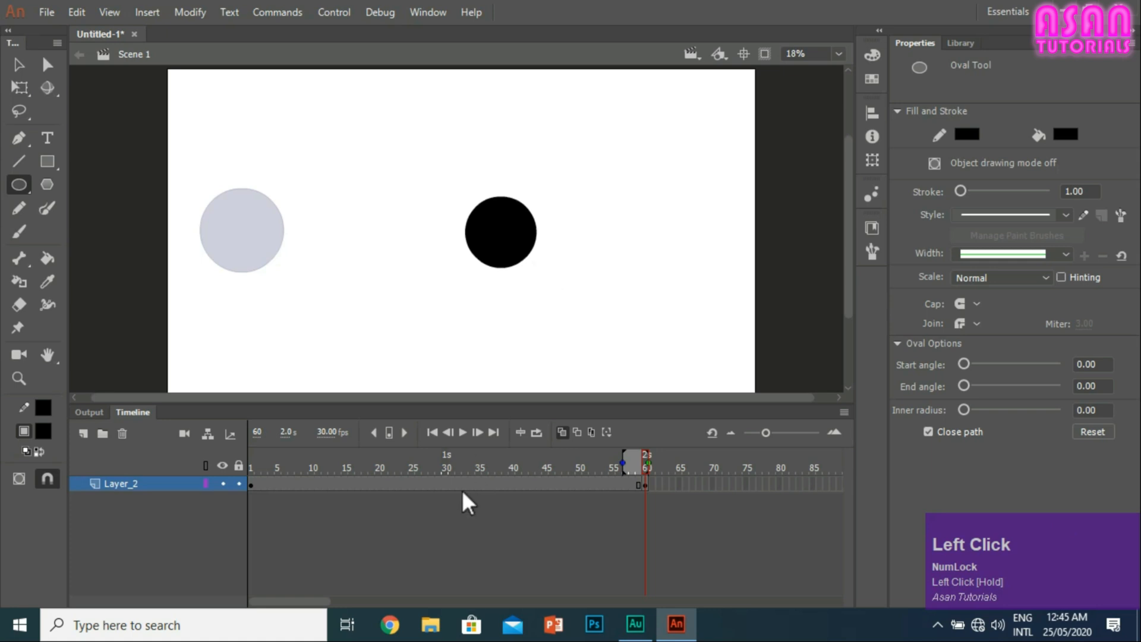
Step: Insert a keyframe at frame 30 of Layer_2 and move its circle horizontally towards the stage's centre, to about X 1183
right_click(462, 490)
right_click(450, 484)
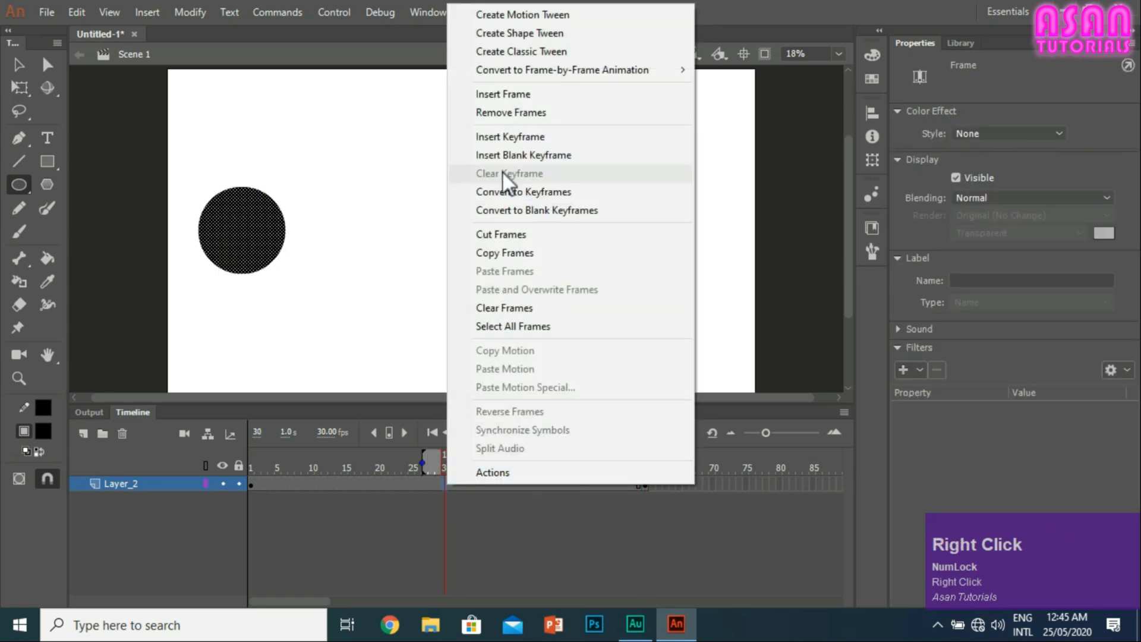
click(508, 139)
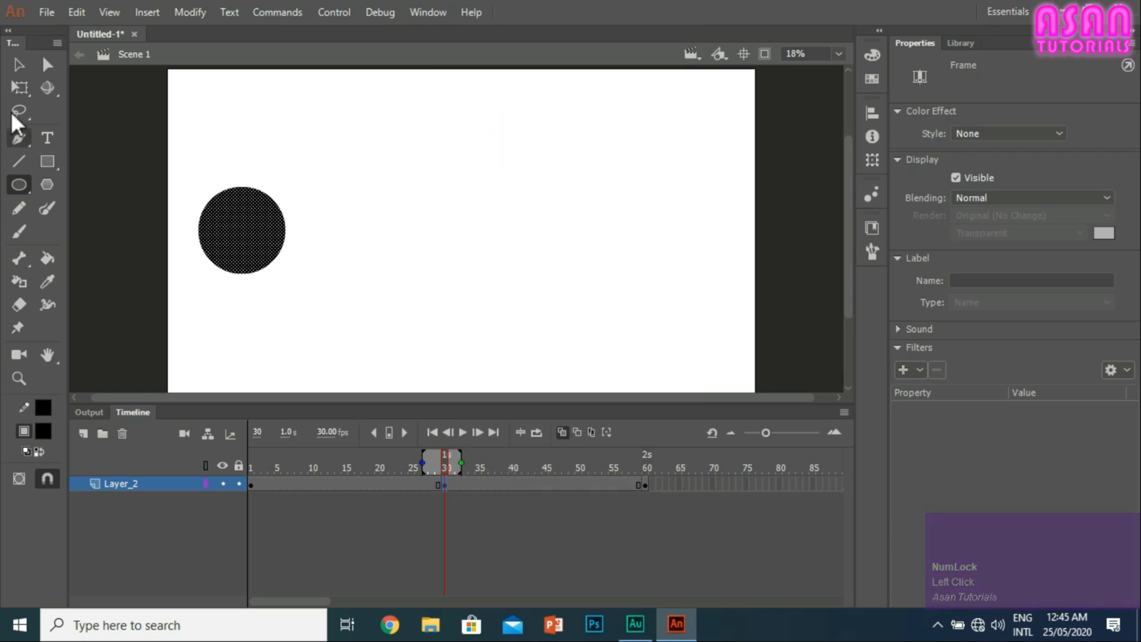
click(16, 67)
drag(258, 226, 406, 226)
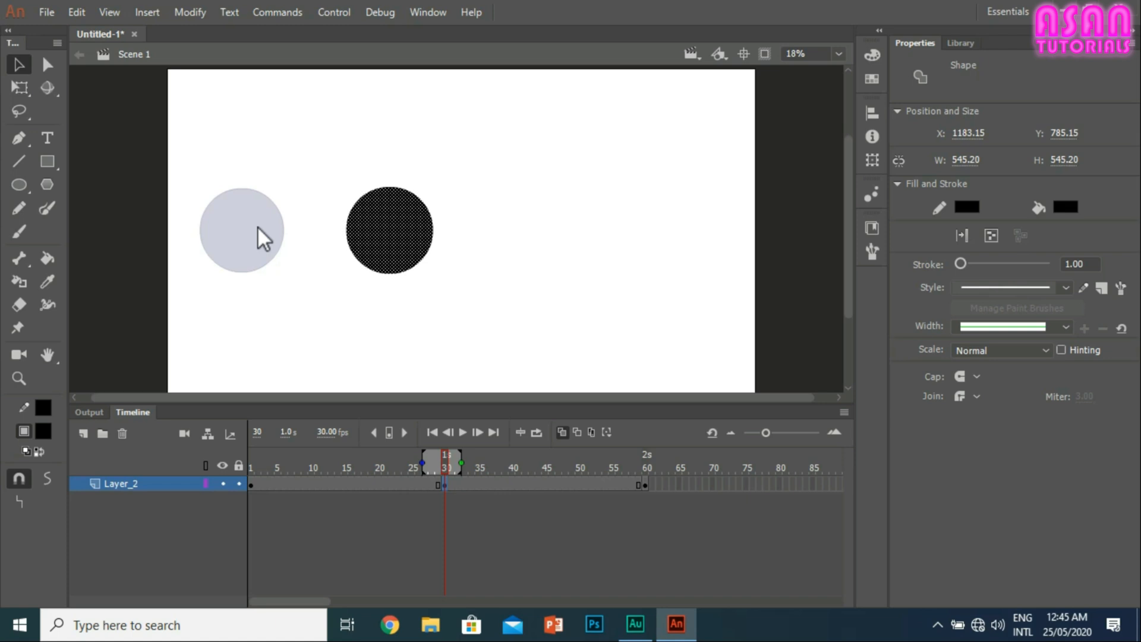
click(479, 318)
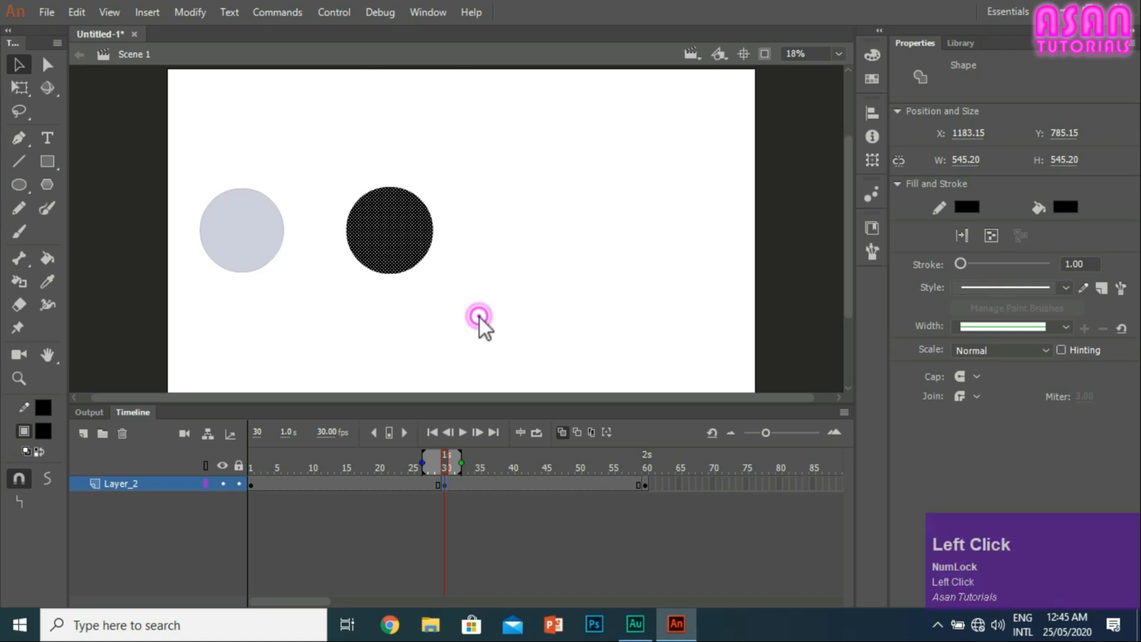
Step: Create shape tweens on Layer_2 between keyframes 1 and 30 and between keyframes 30 and 60
right_click(340, 483)
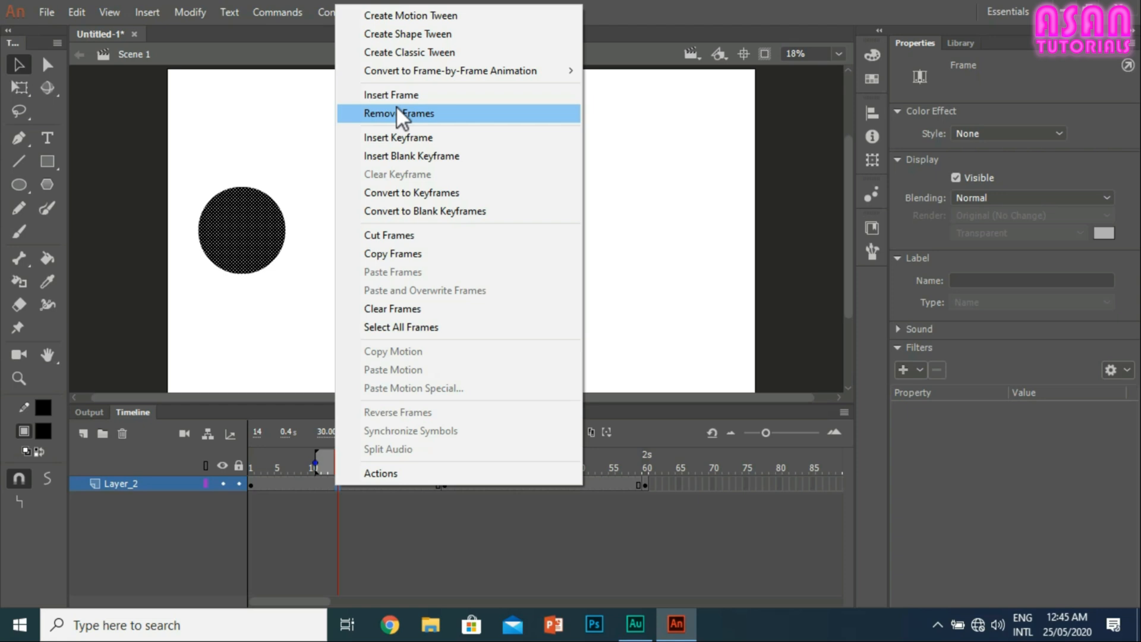
click(413, 39)
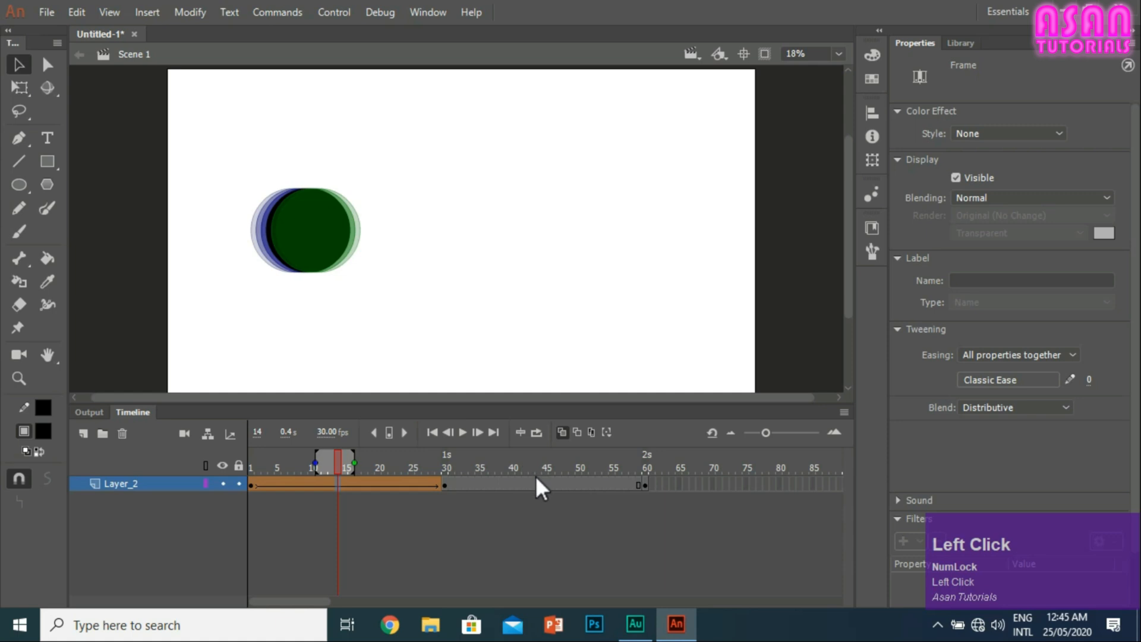
right_click(542, 484)
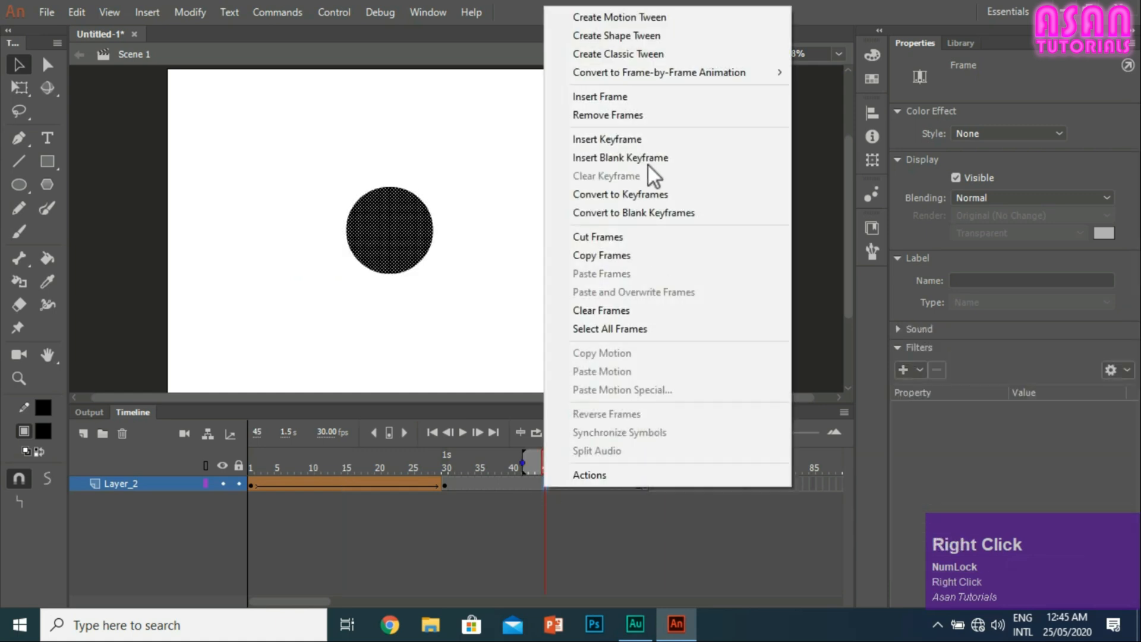
click(636, 37)
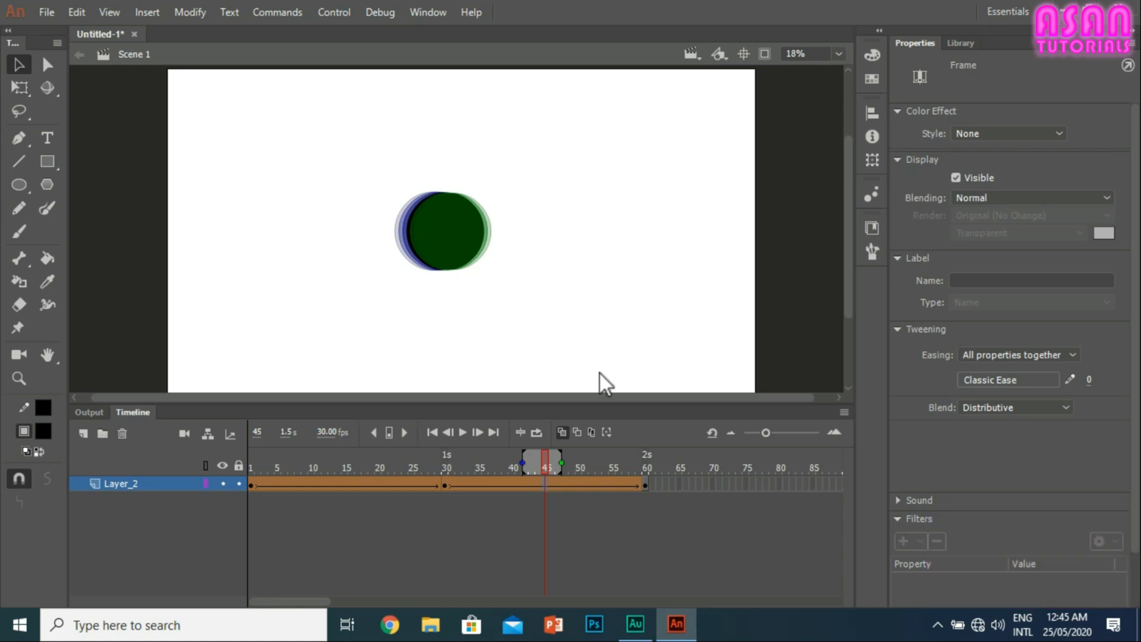
Step: Return to frame 1 and play the tweened circle animation through to frame 60
drag(545, 460, 209, 476)
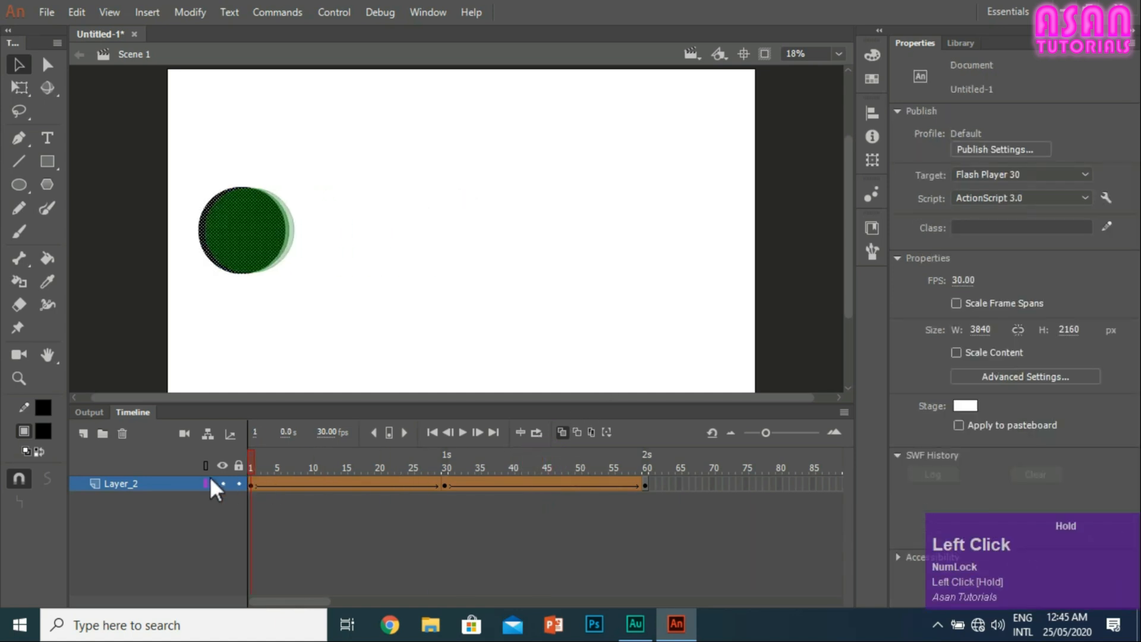
click(460, 435)
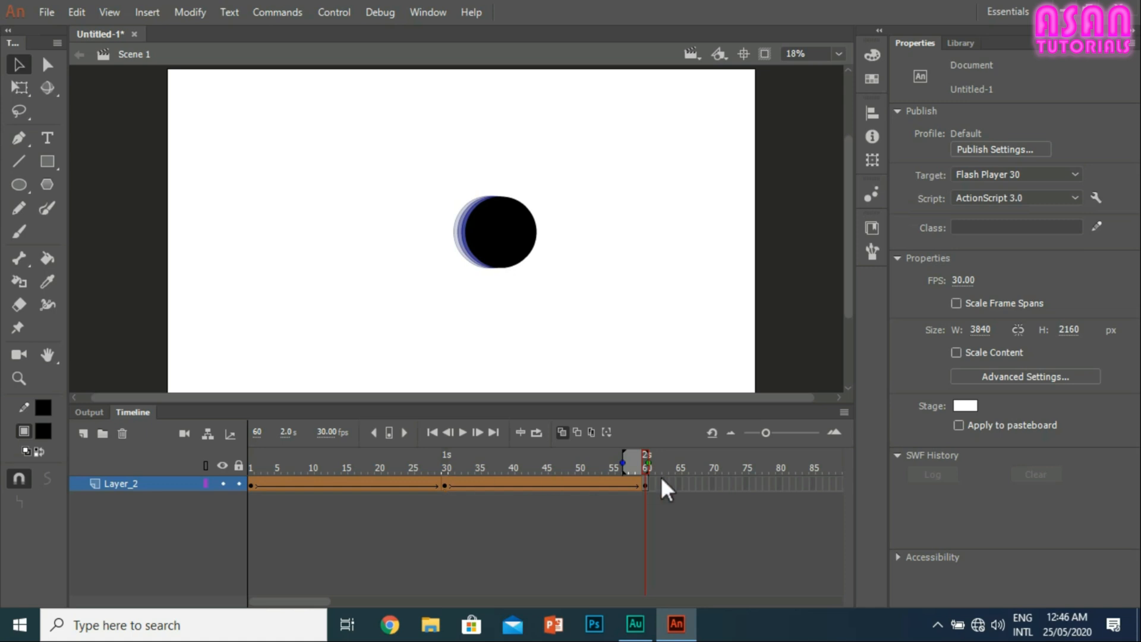
click(464, 433)
Step: Extend the onion skin range back to frame 1, then shorten it to a few frames around frame 48 and play on
drag(625, 464, 249, 465)
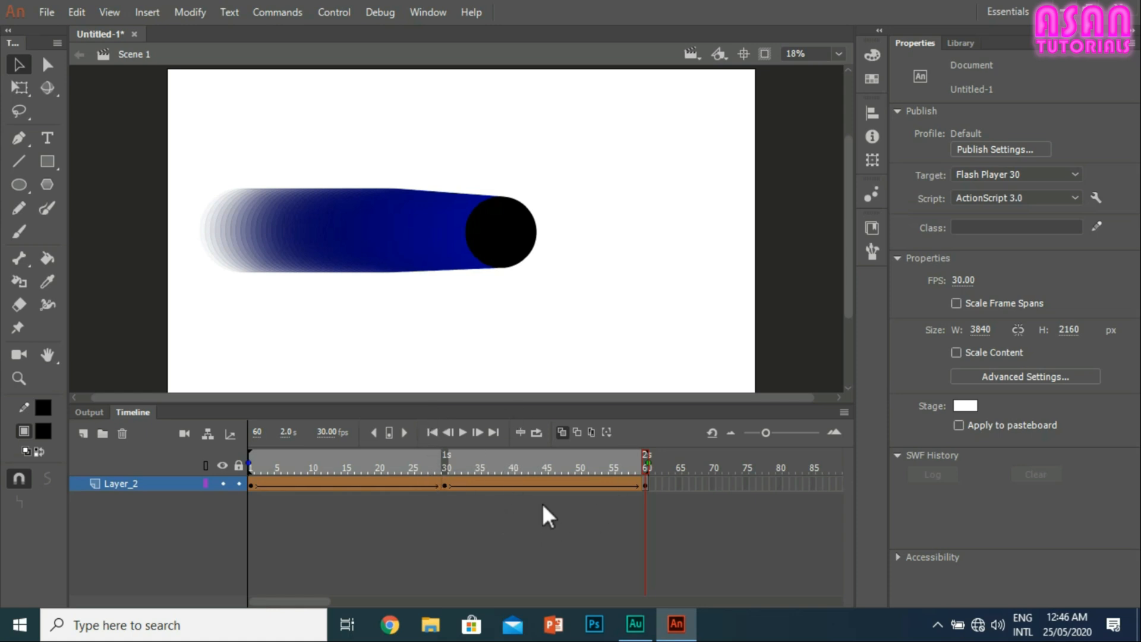
click(565, 484)
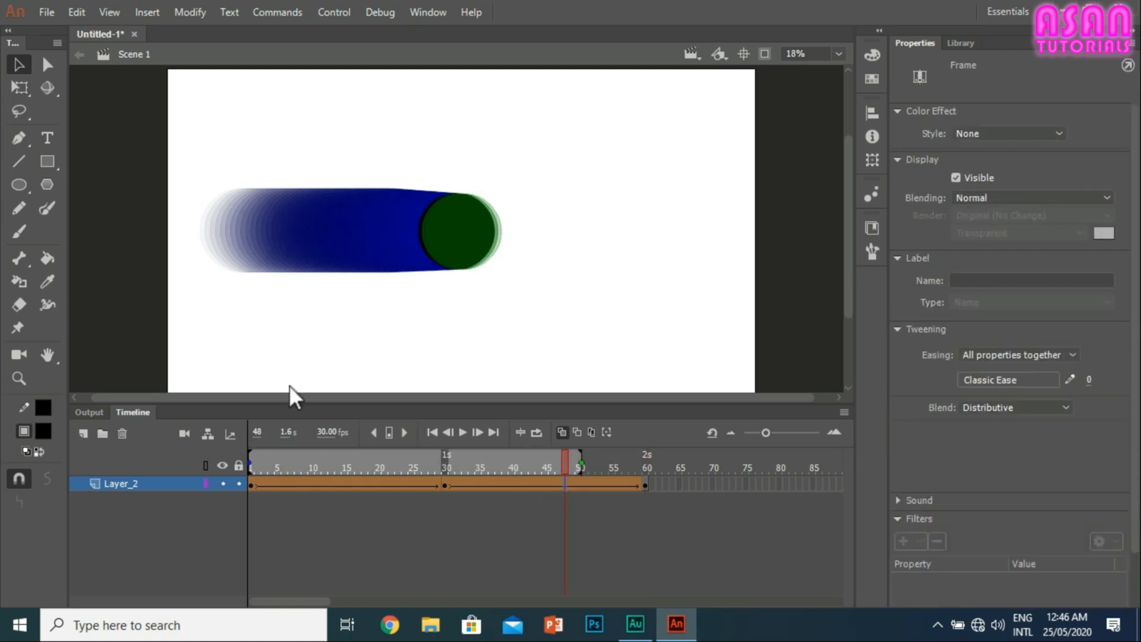
drag(244, 458, 547, 465)
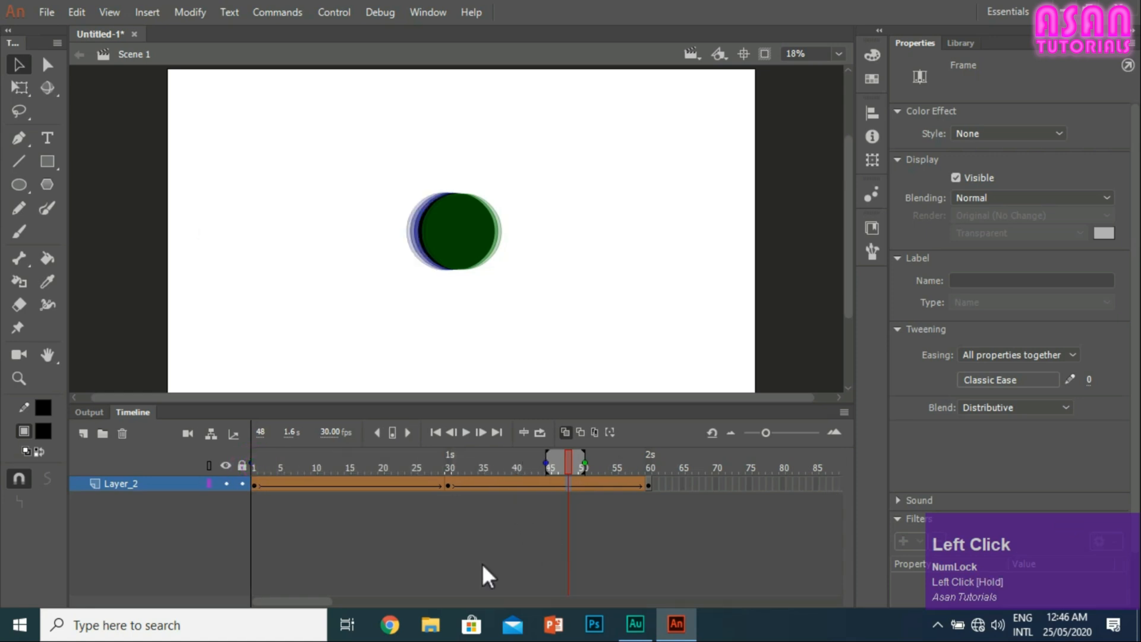
click(466, 432)
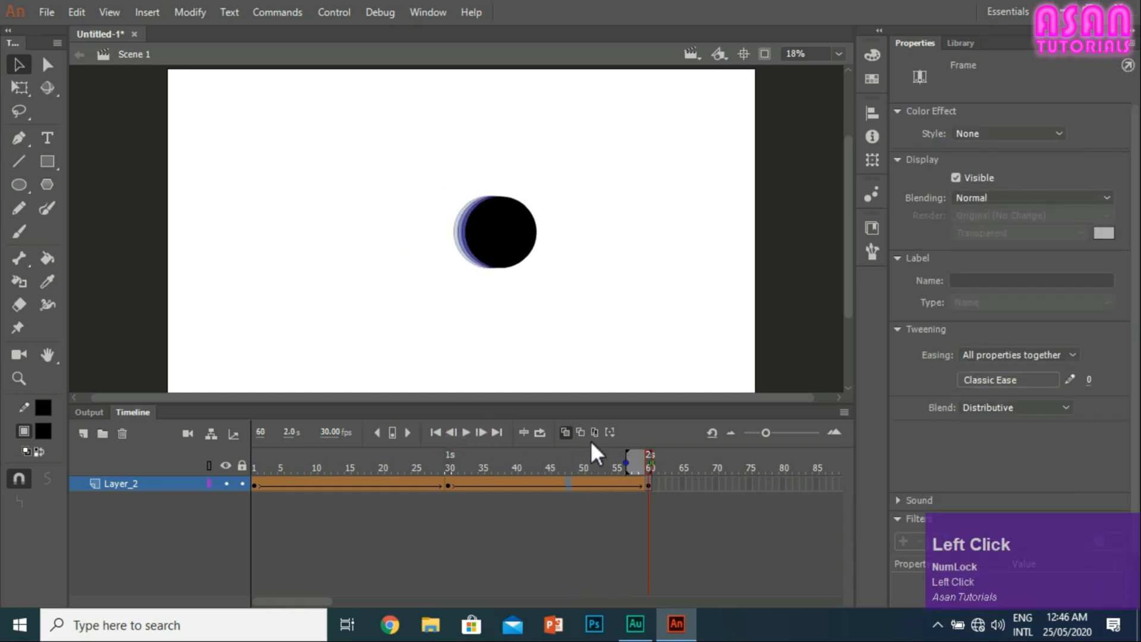
Step: Loop the playback over the full range from frame 1 to frame 60, then pause it
click(540, 432)
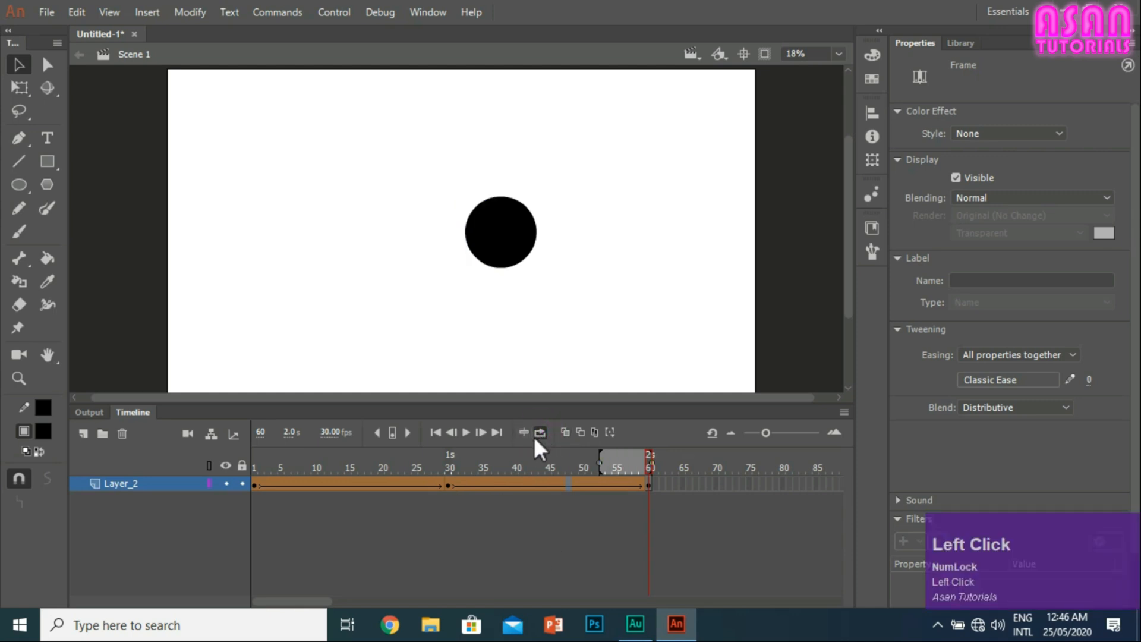
click(466, 432)
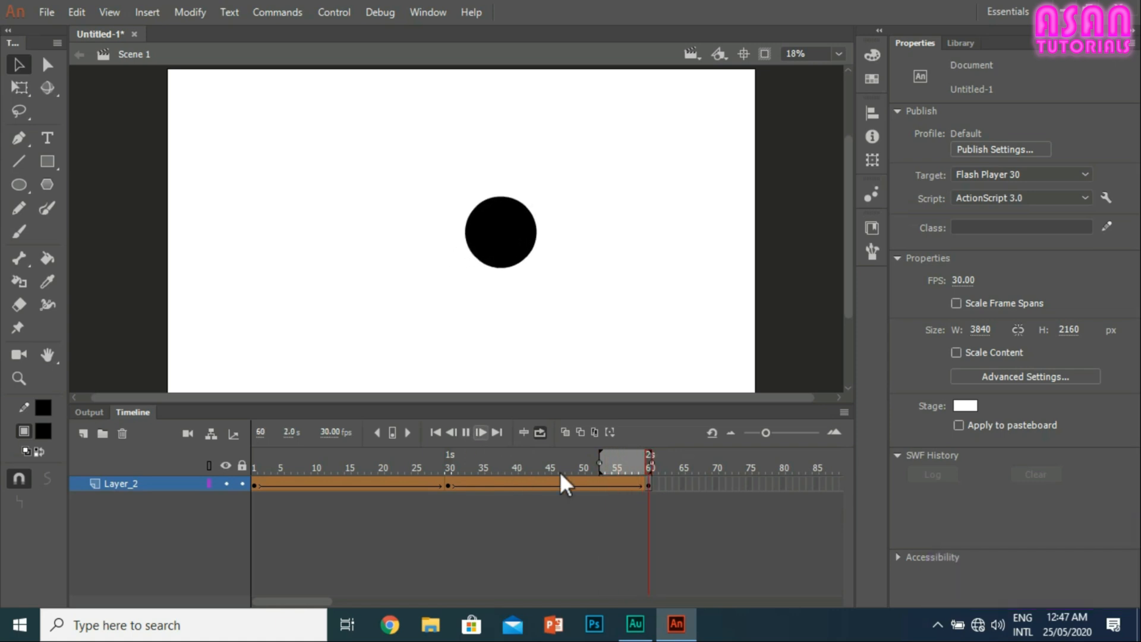
click(602, 463)
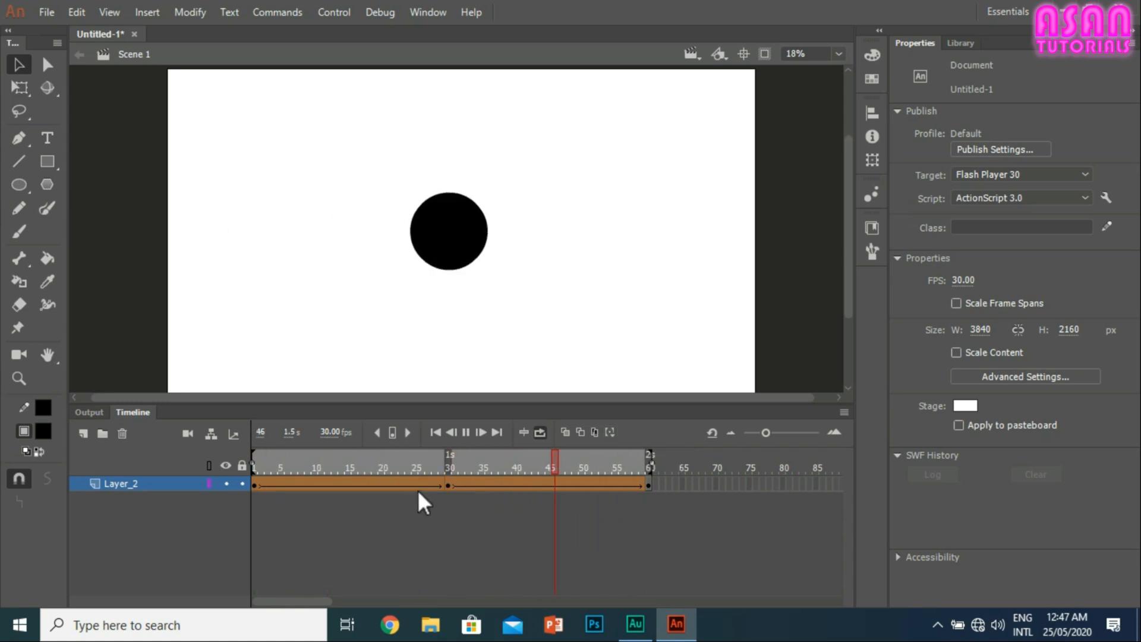
click(466, 432)
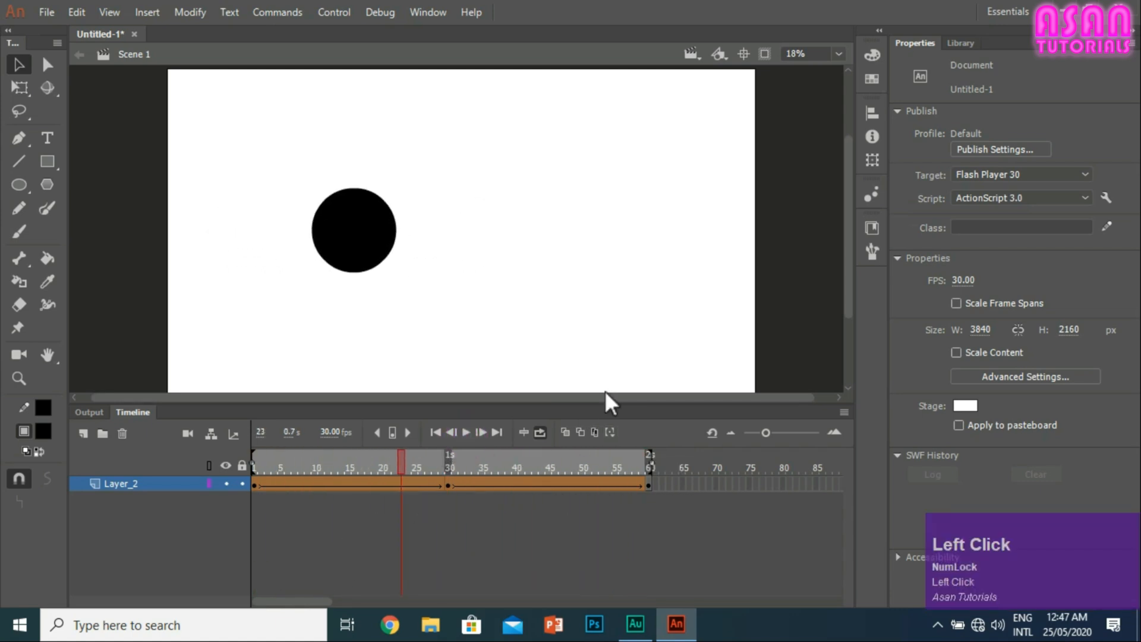
Step: Enable Onion Skin at frame 23 and widen its range to cover frame 1 through about frame 54
click(566, 432)
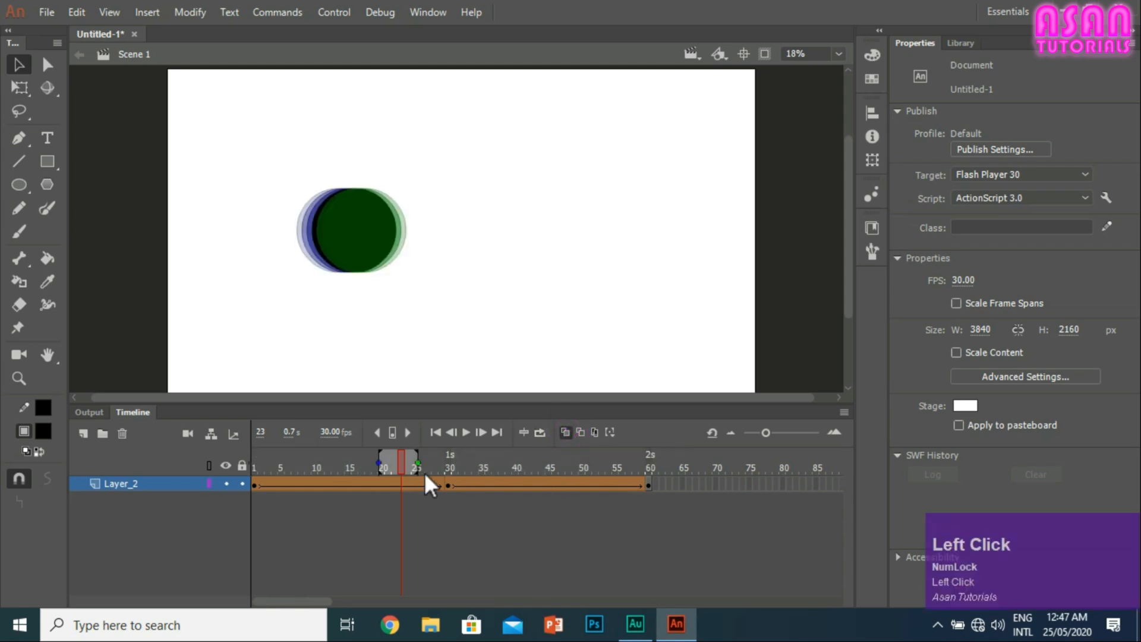
drag(420, 461, 437, 462)
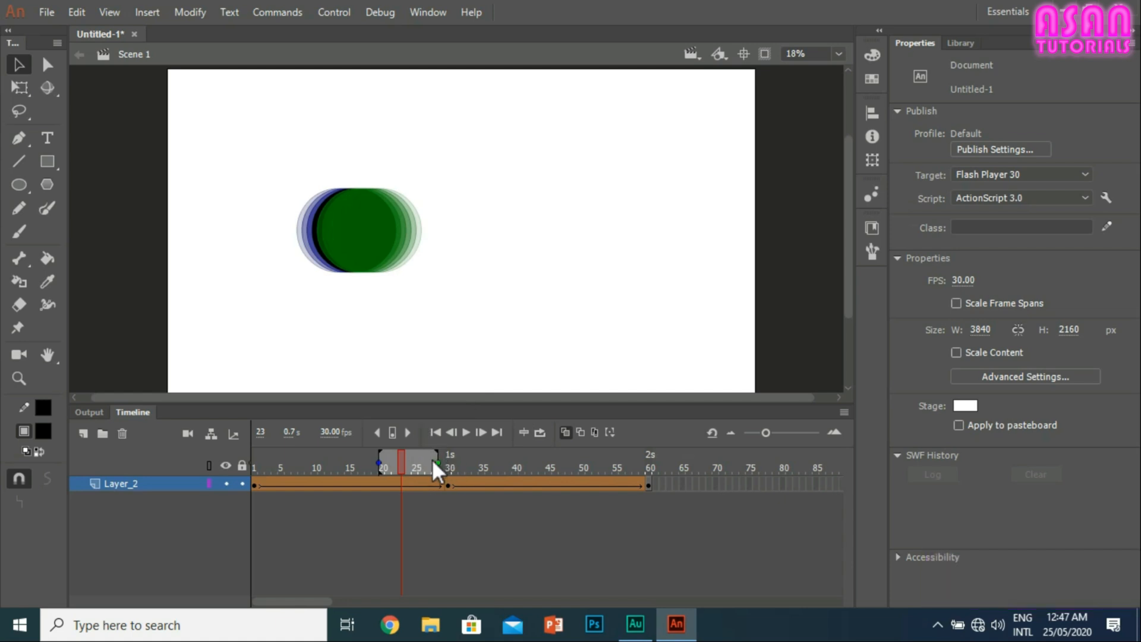
mouse_move(437, 463)
mouse_down()
mouse_move(505, 462)
mouse_move(472, 463)
mouse_up()
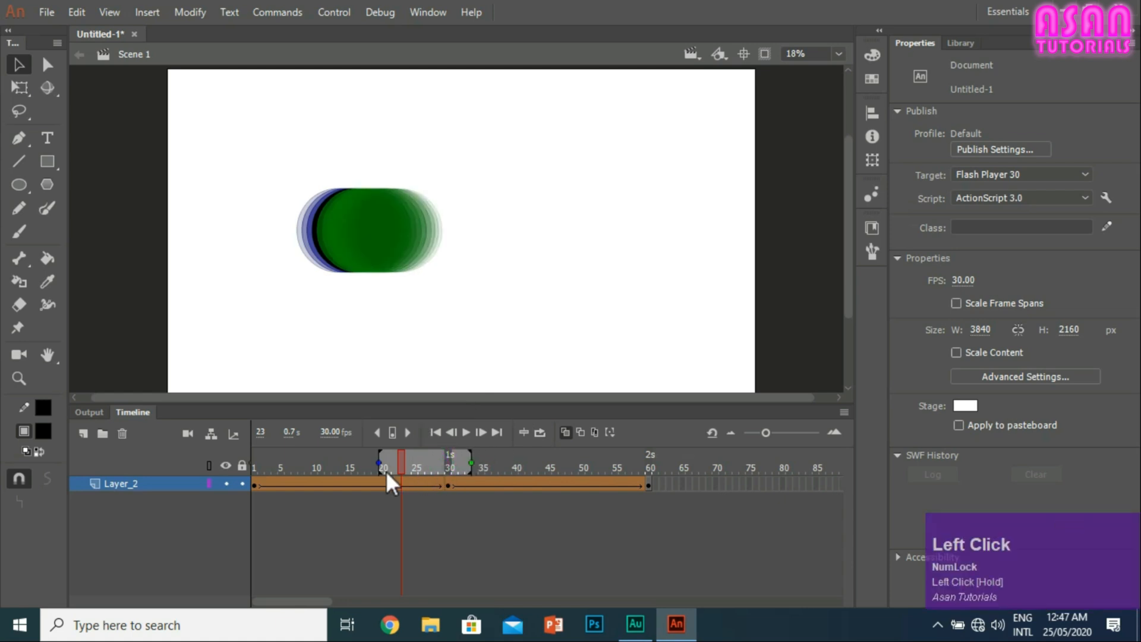
drag(387, 471, 245, 382)
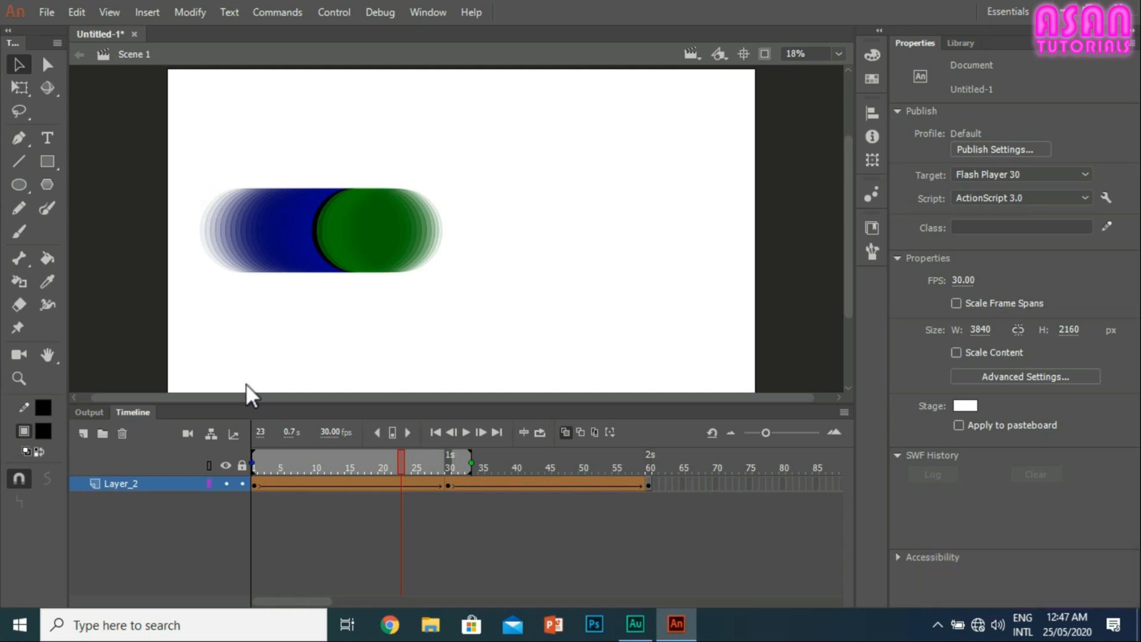
drag(469, 473, 604, 470)
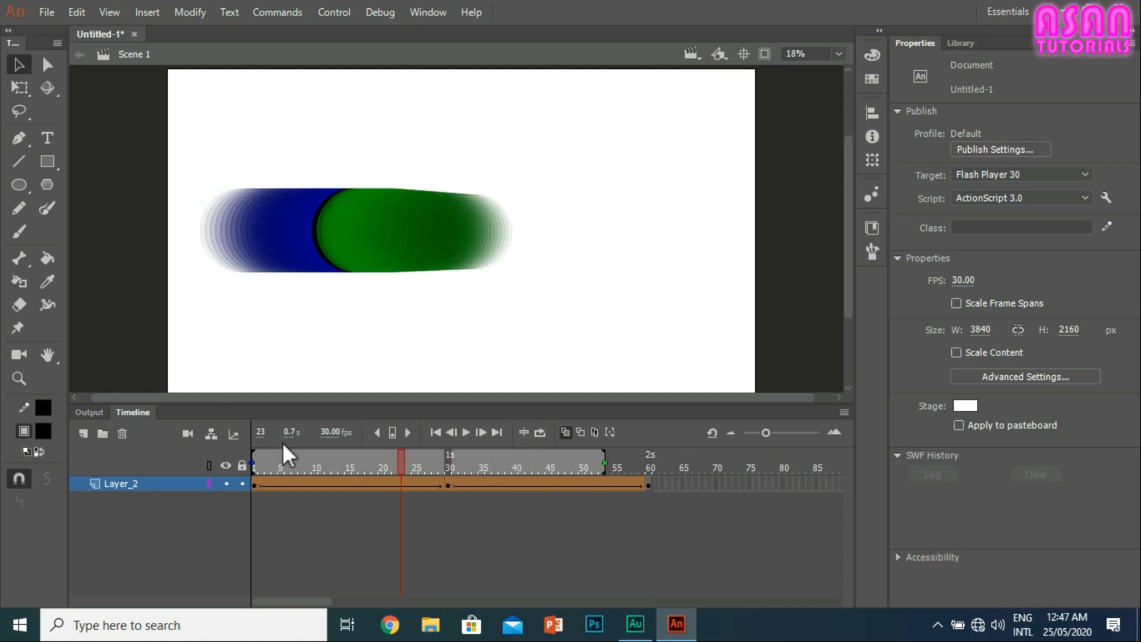
Step: Narrow the onion skin range around frame 23, then widen it to cover frames 1 to 60
drag(252, 463, 444, 470)
drag(609, 460, 472, 461)
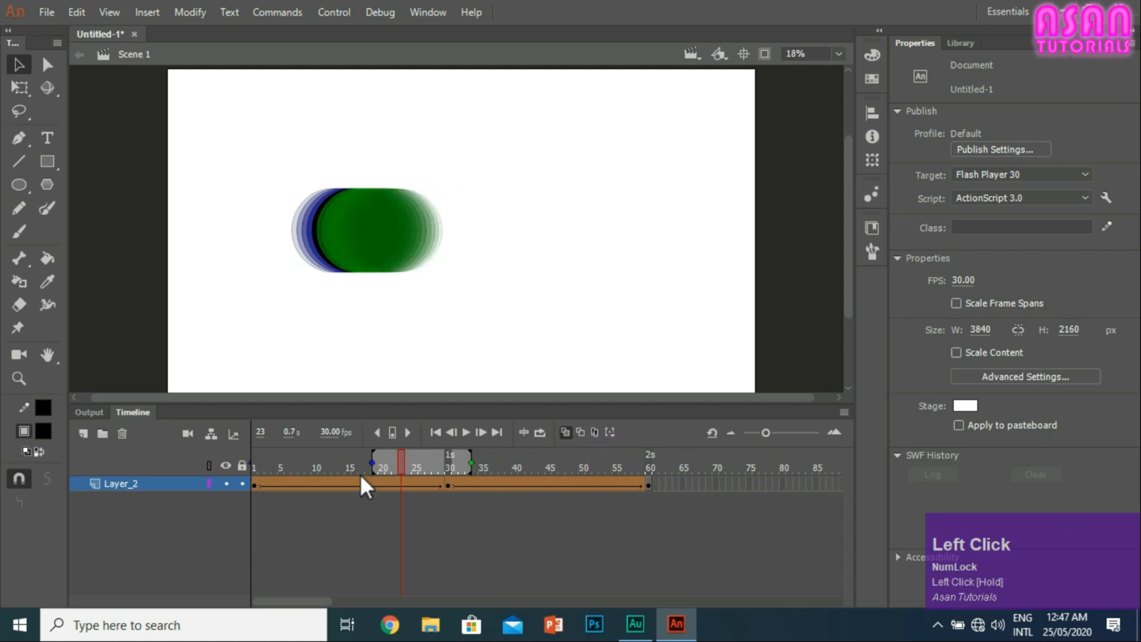
mouse_move(370, 465)
mouse_down()
mouse_move(399, 463)
mouse_move(386, 462)
mouse_up()
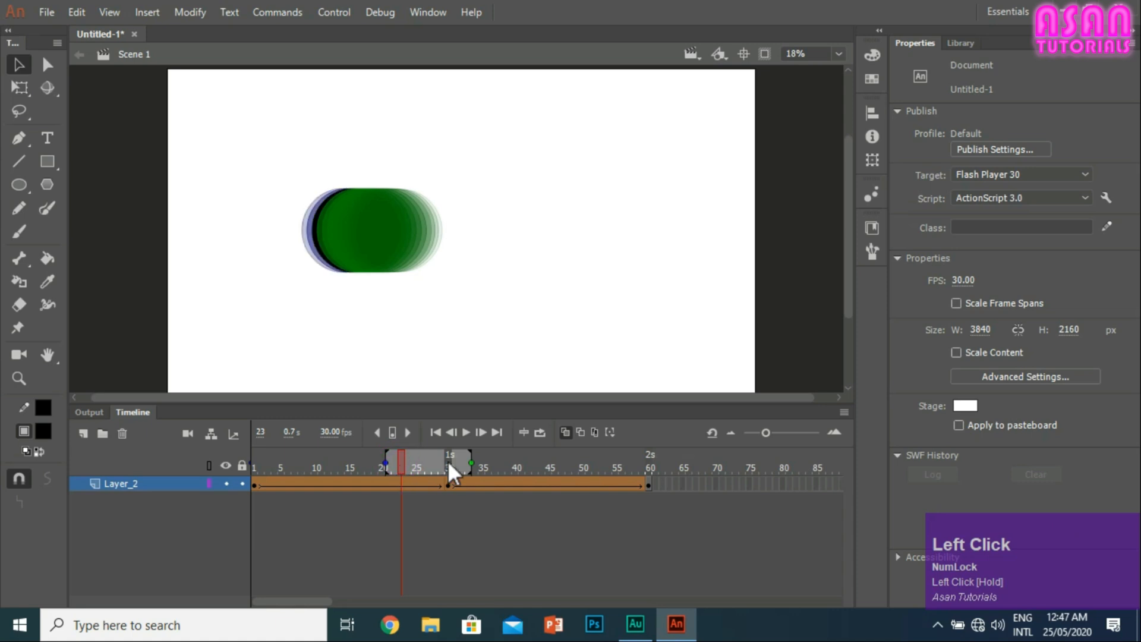
mouse_move(469, 463)
mouse_down()
mouse_move(424, 463)
mouse_move(650, 463)
mouse_up()
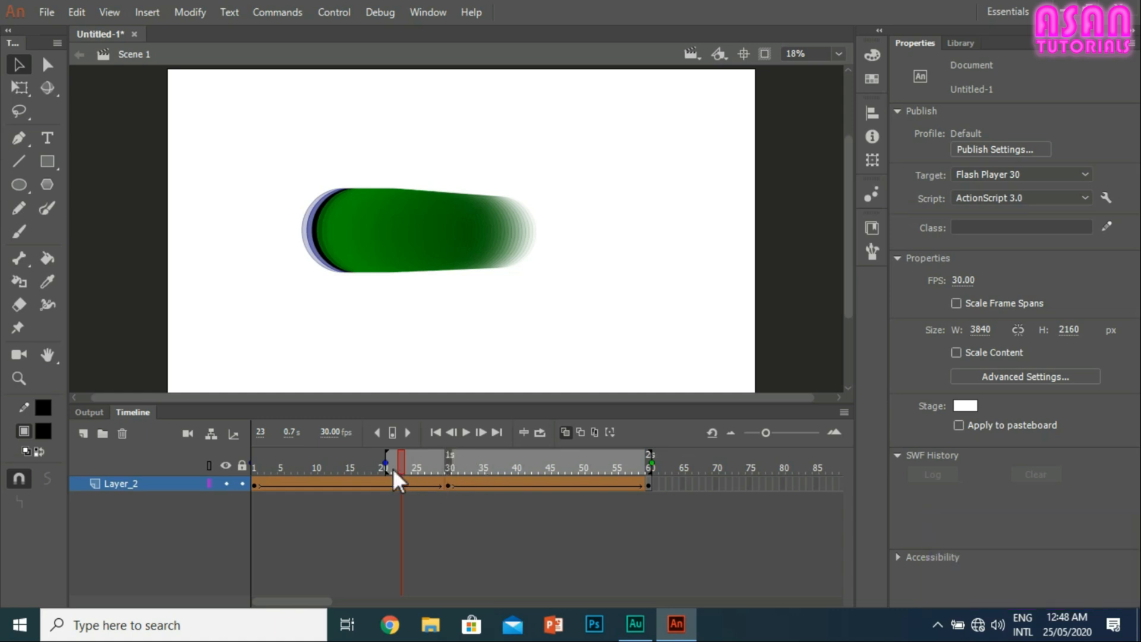
drag(392, 468, 383, 465)
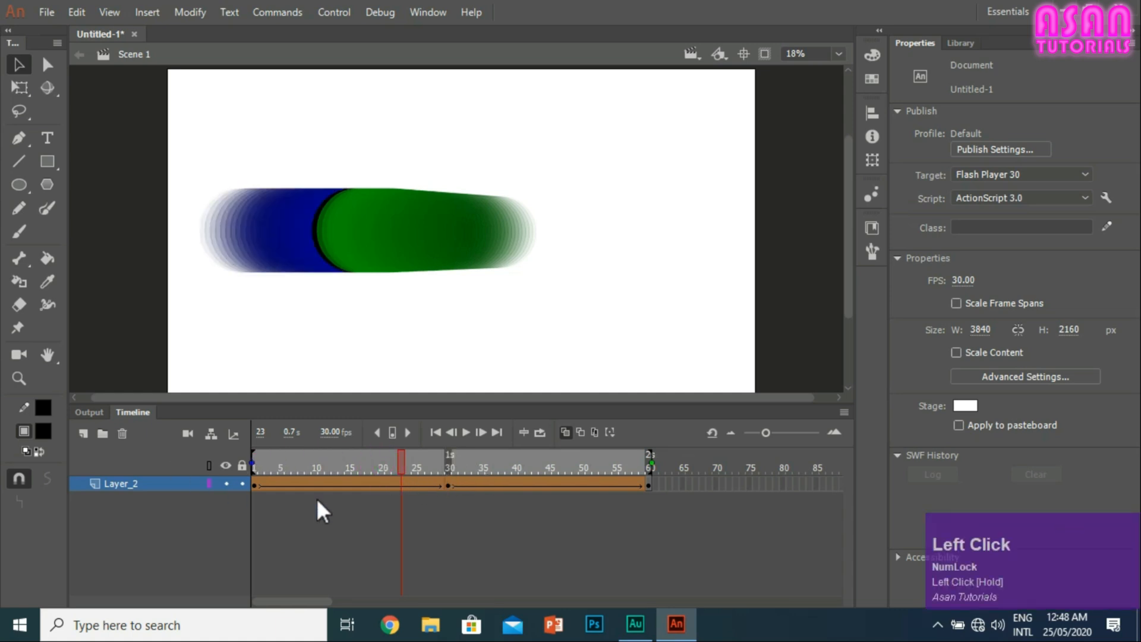
Step: Examine the motion between frames 30 and 60 as onion skin outlines, then return to filled onion skins
click(580, 433)
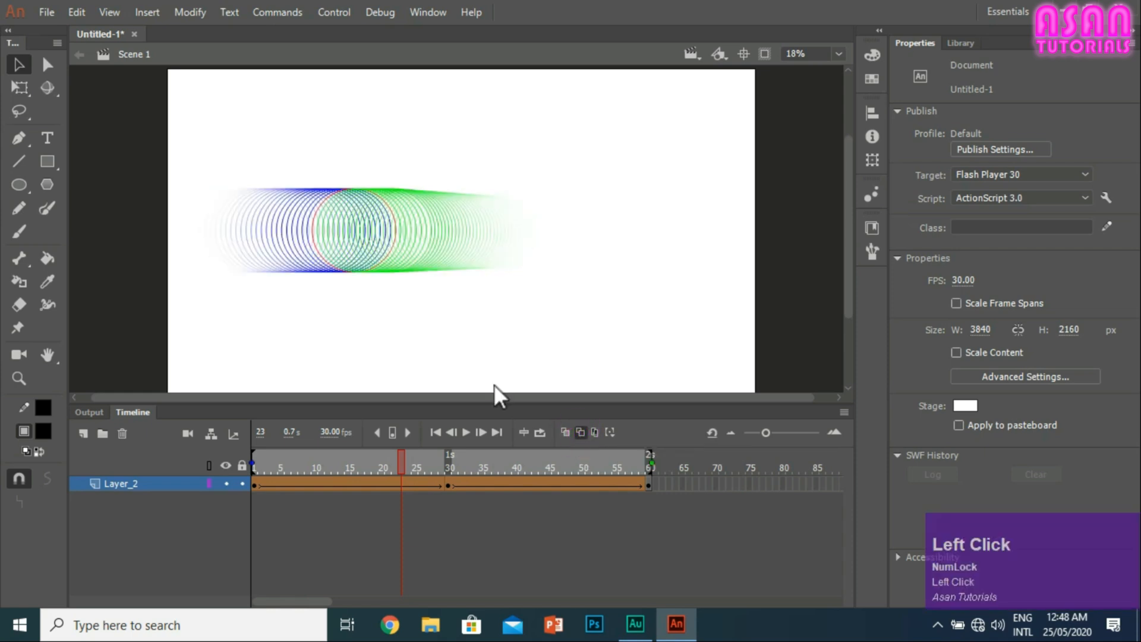
click(447, 487)
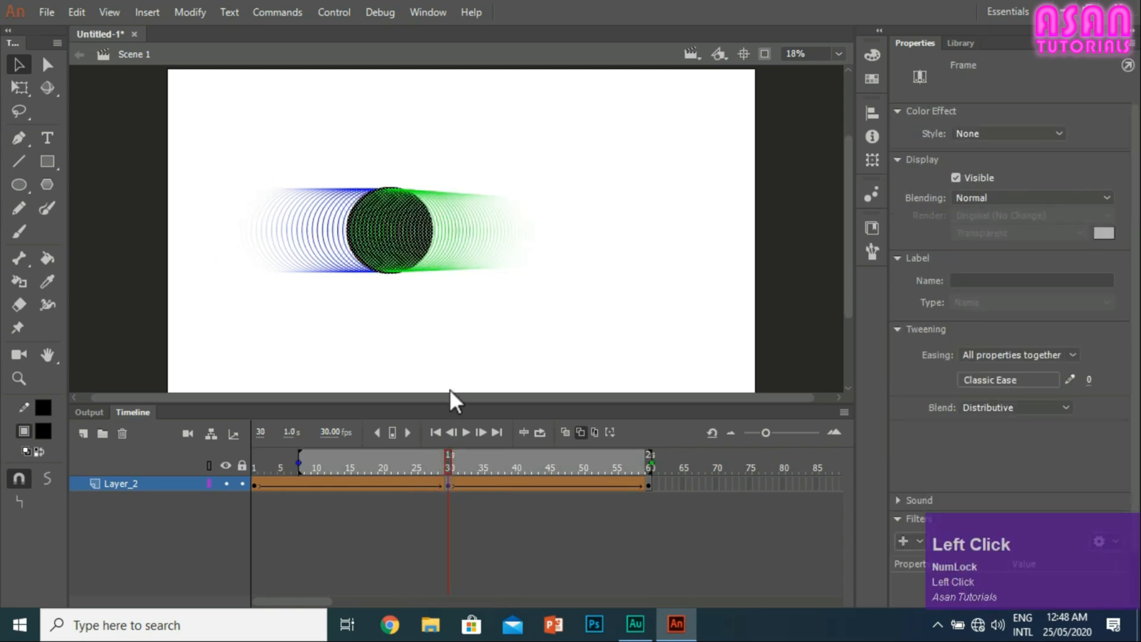
drag(450, 461, 647, 472)
drag(570, 471, 447, 483)
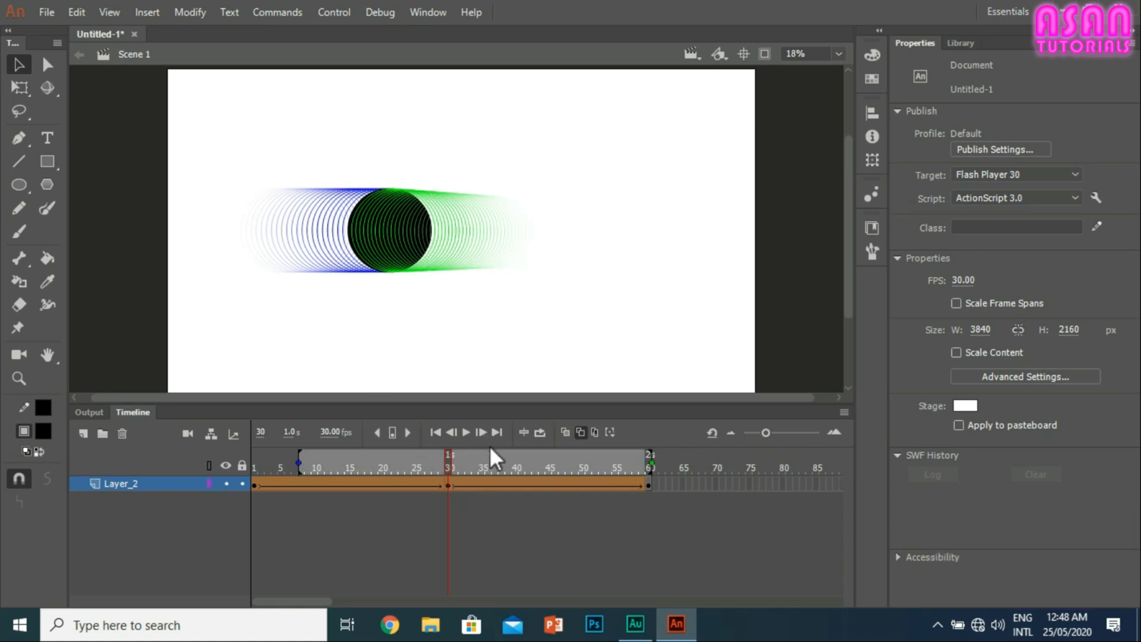
click(565, 432)
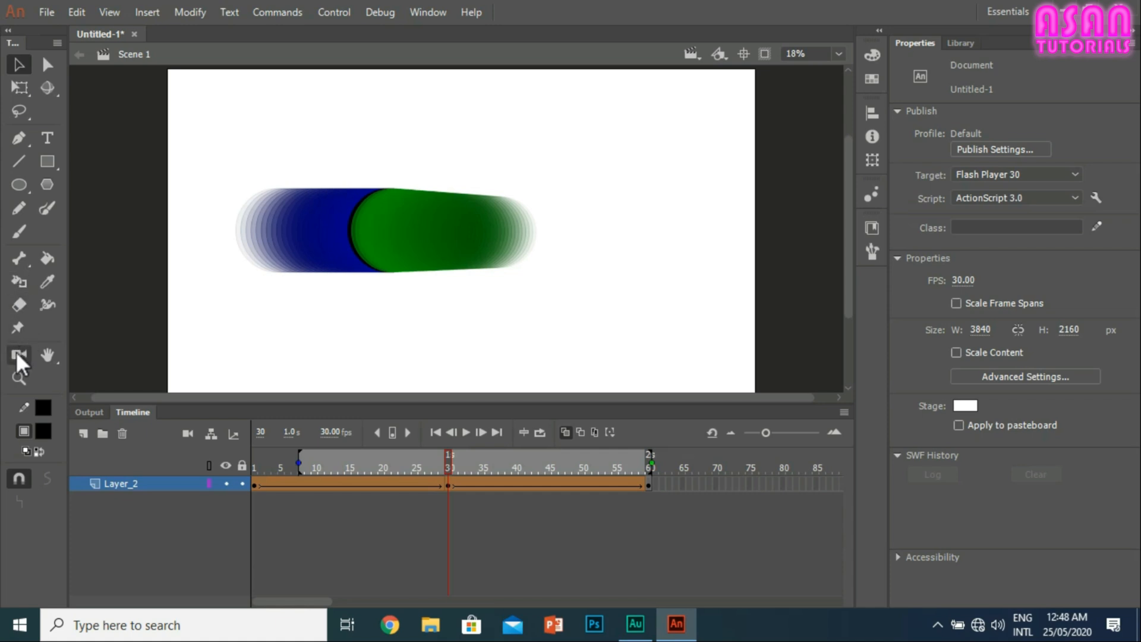
Step: Show the layer parenting view for Layer_2 and hide it again
click(212, 434)
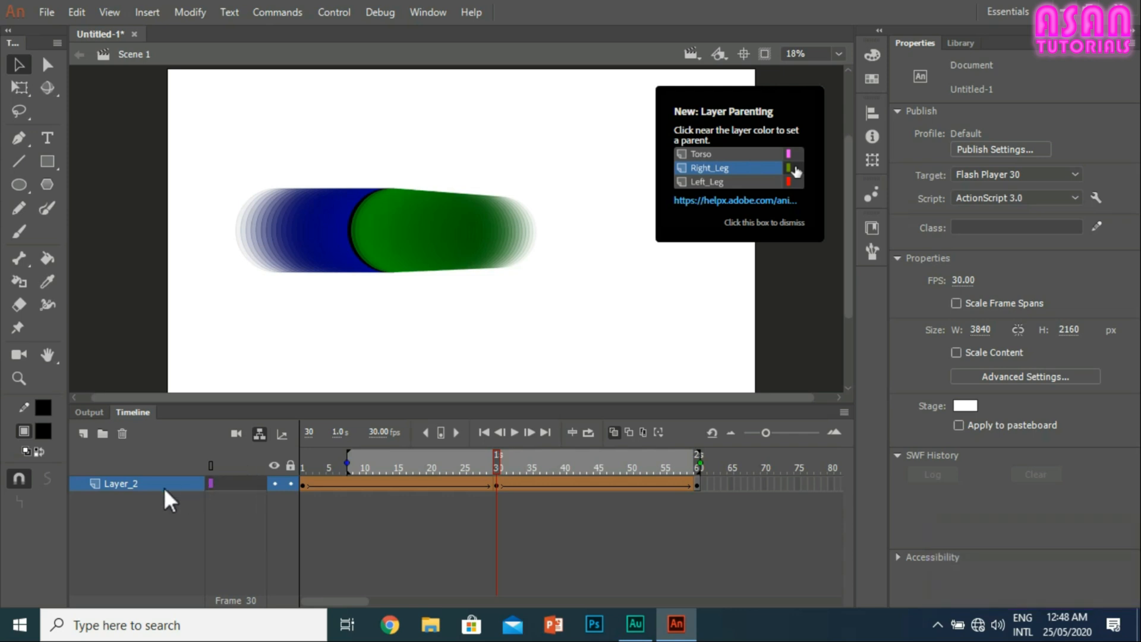
click(259, 432)
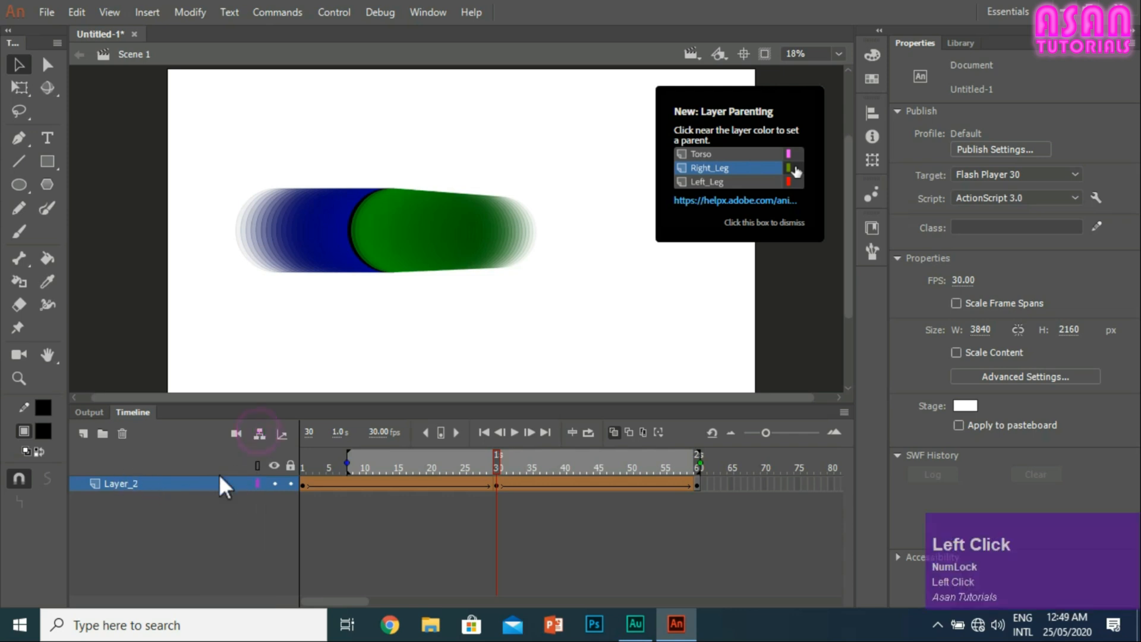
Step: Hide the layer parenting view and inspect both shape tween spans on Layer_2, selecting frames such as 39 and 12
click(299, 435)
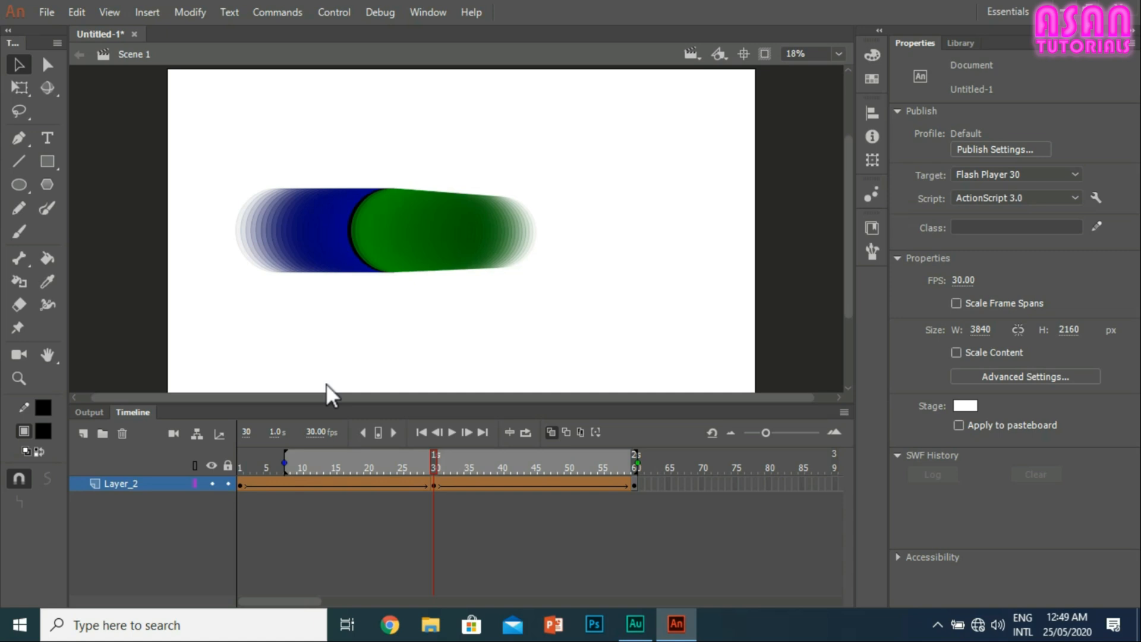
click(493, 482)
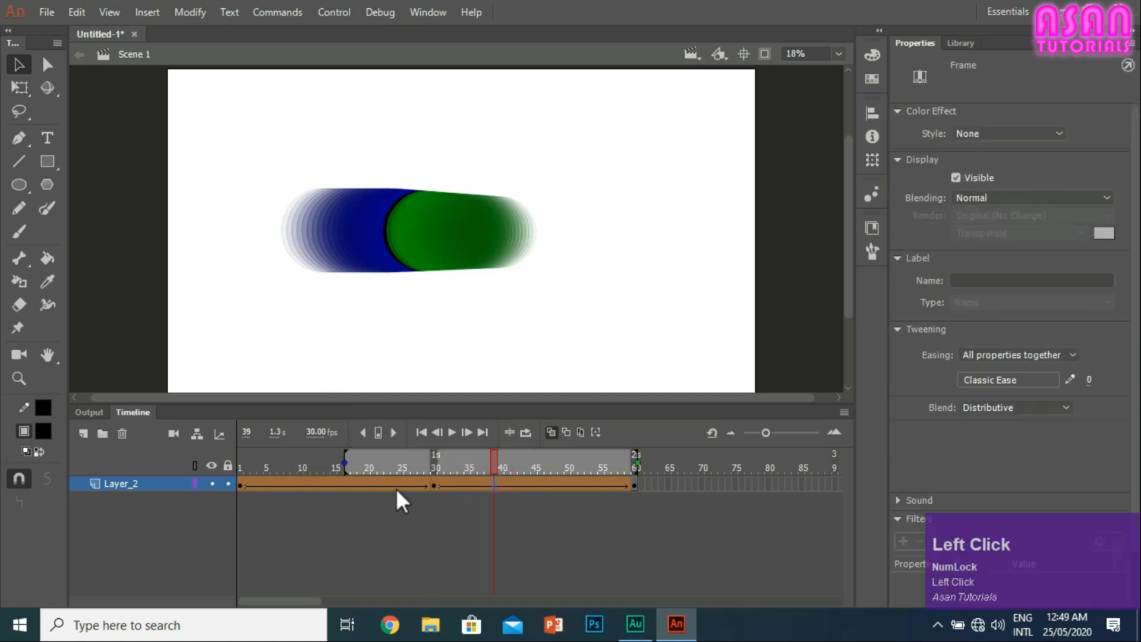
click(354, 484)
drag(515, 480, 548, 484)
click(314, 484)
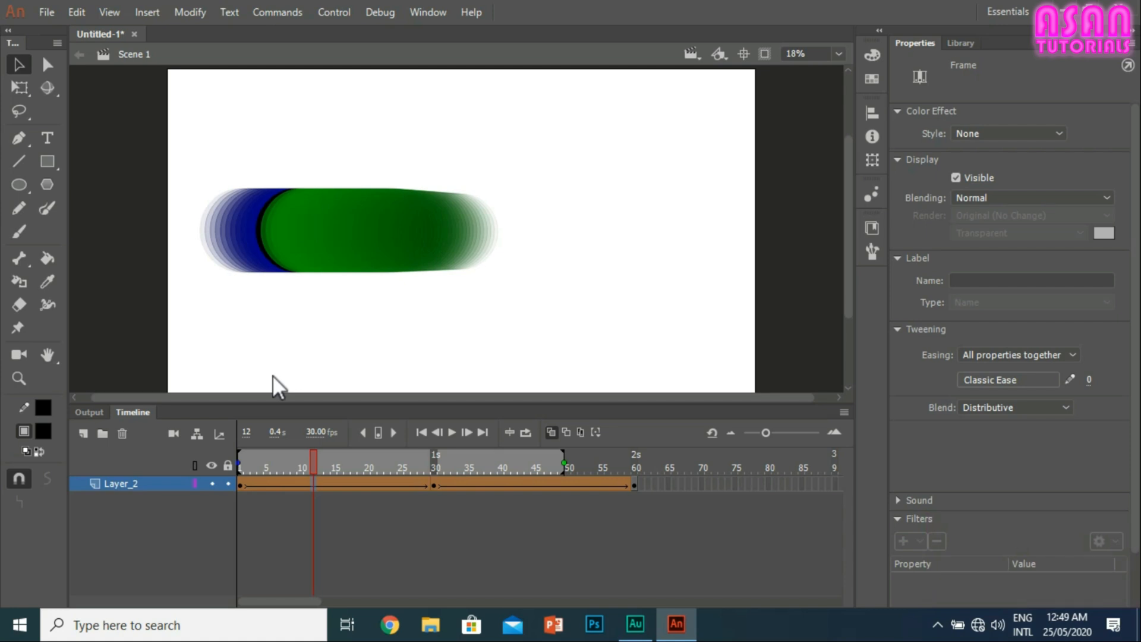
Step: Remove and recreate the shape tween between frames 1 and 30, scrubbing the playhead to frame 60 to check the motion
right_click(368, 489)
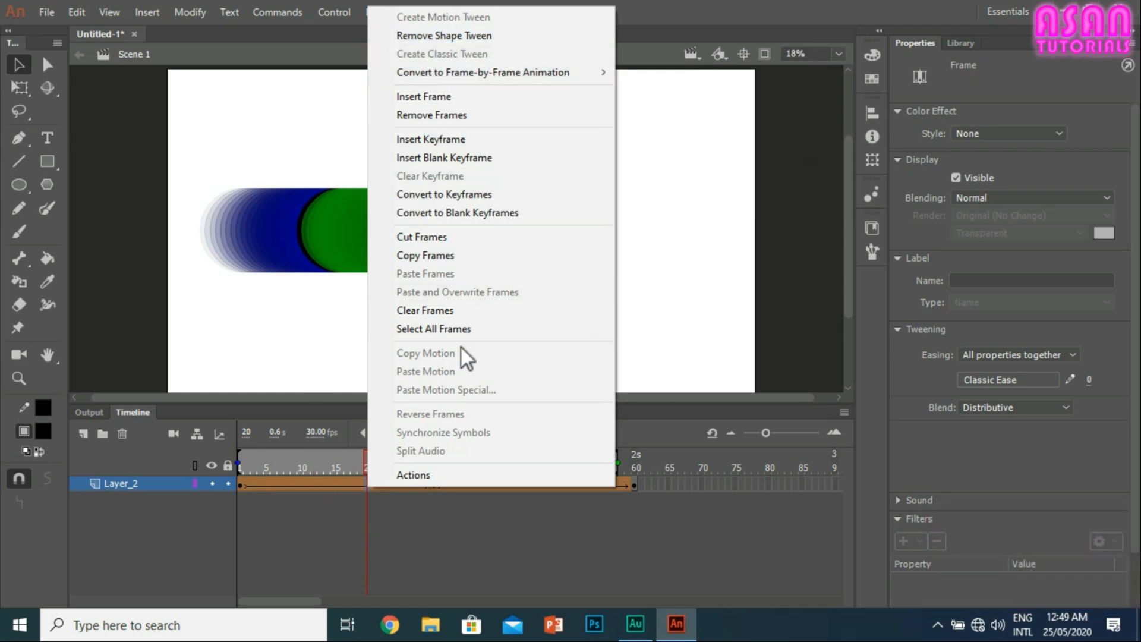
click(462, 39)
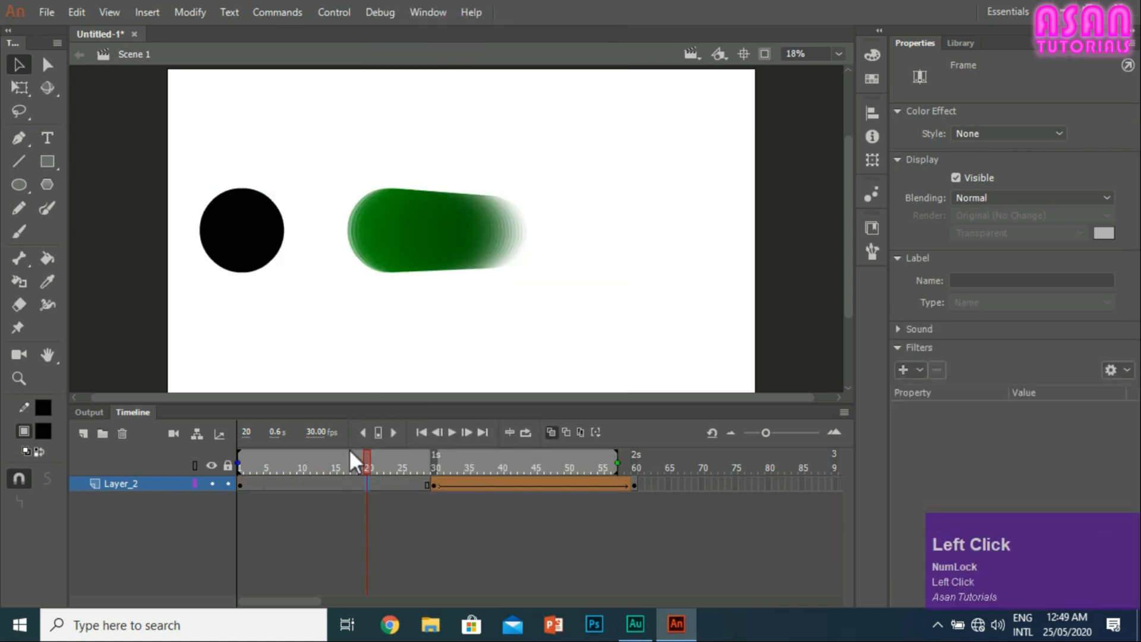
right_click(359, 479)
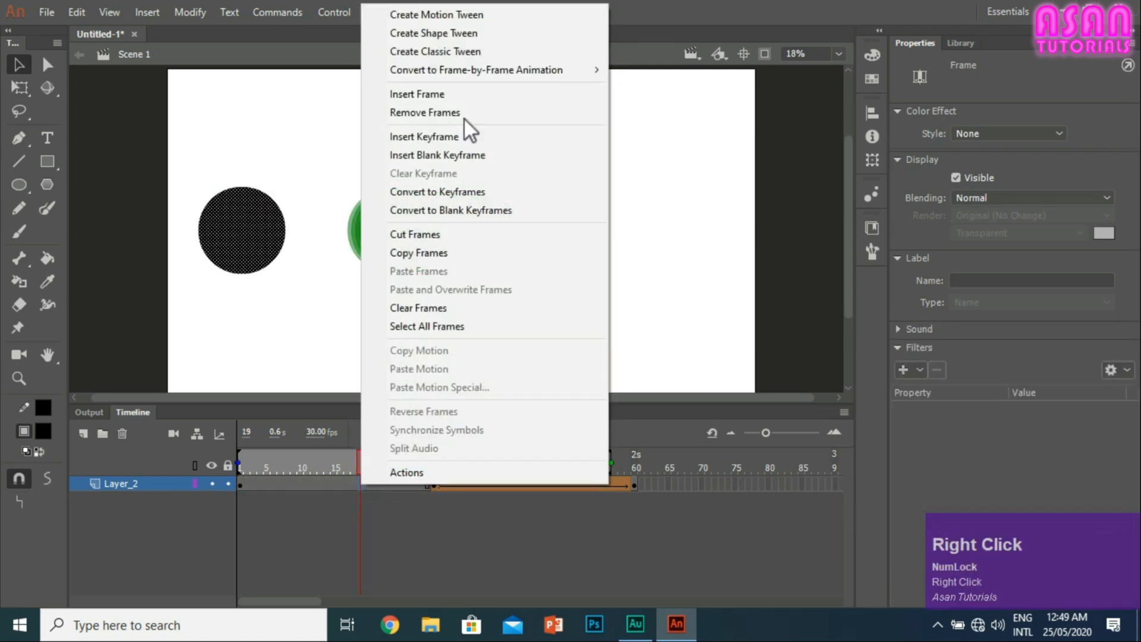
click(414, 32)
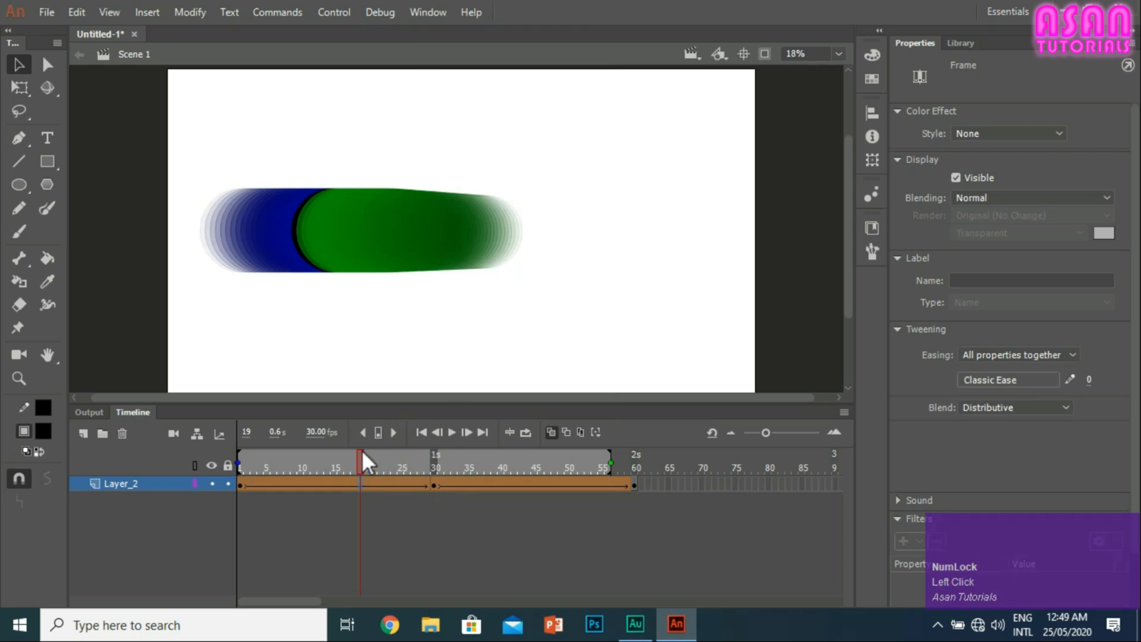
drag(361, 453, 757, 457)
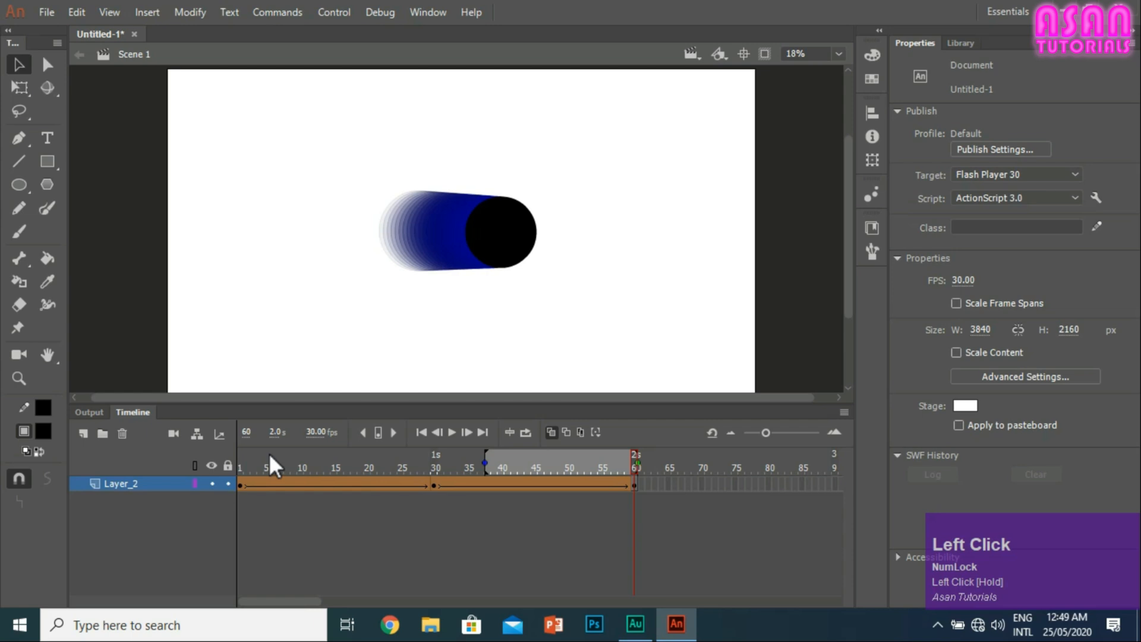
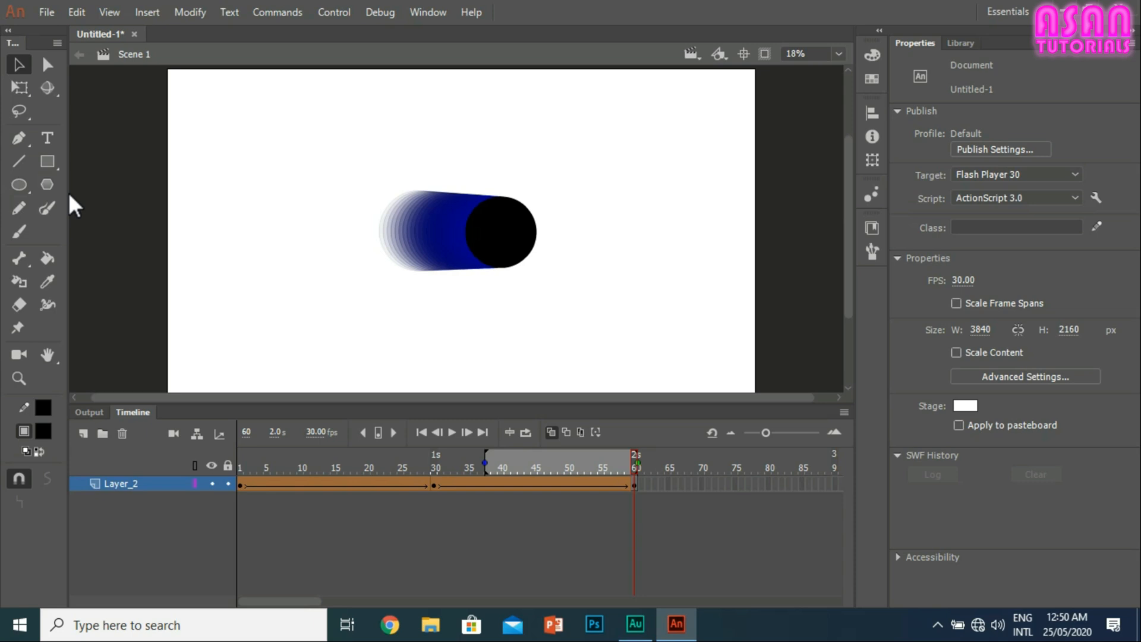
Step: Delete the animated Layer_2 and start over on an empty Layer_1
click(122, 433)
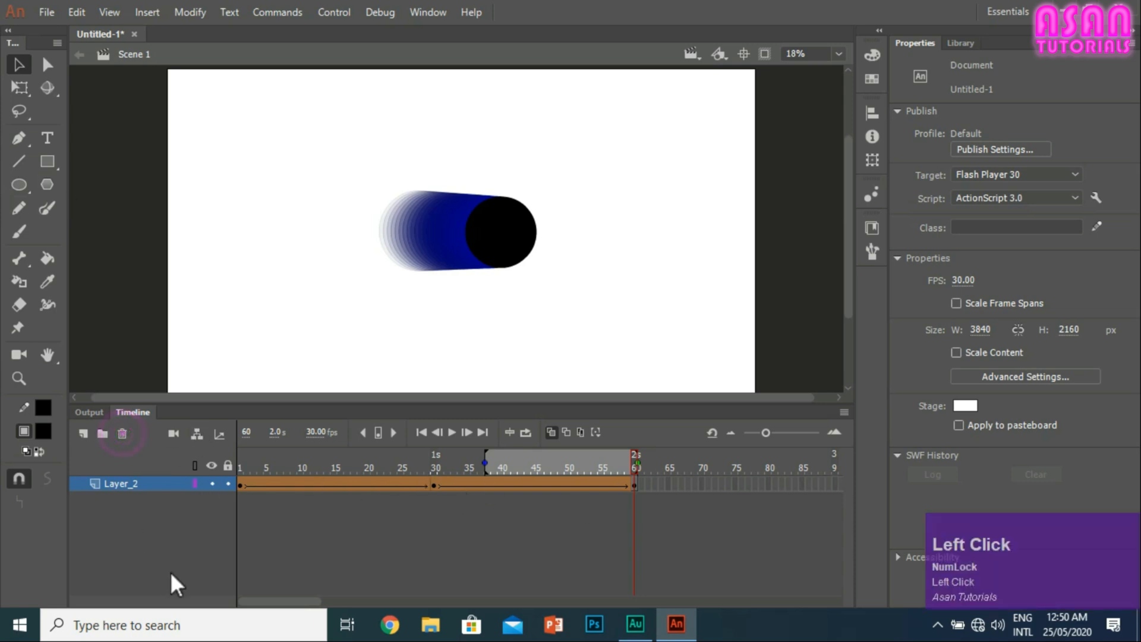
click(123, 434)
click(126, 482)
click(121, 434)
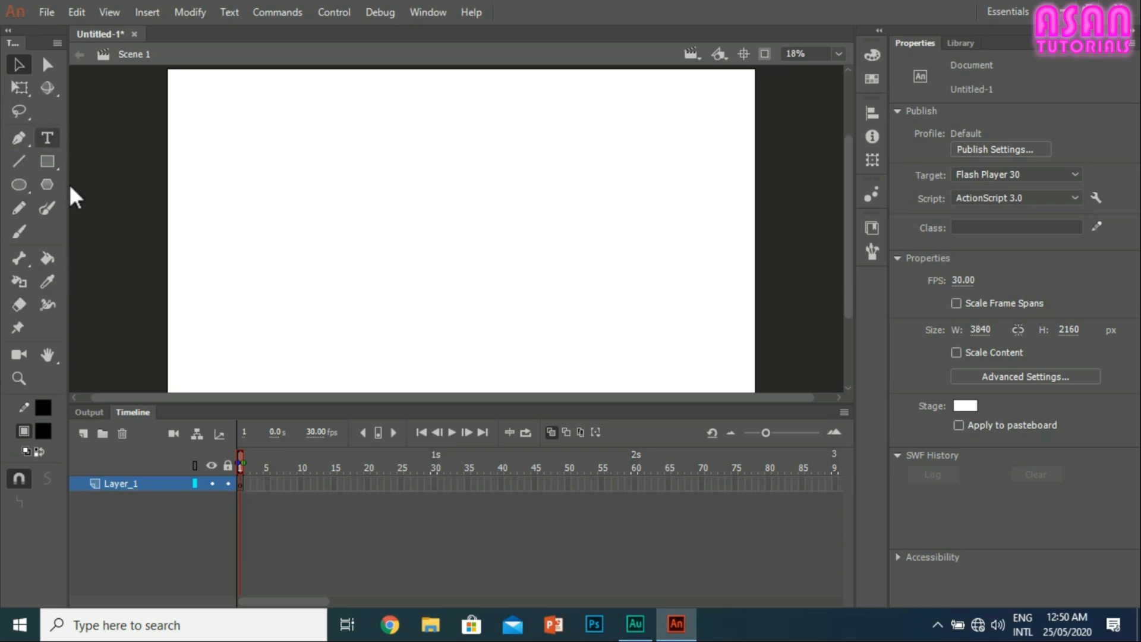
Step: Draw a black circle about 719 px wide with object drawing mode off, and one about 772 px wide beside it with the mode on
click(27, 185)
drag(289, 160, 400, 268)
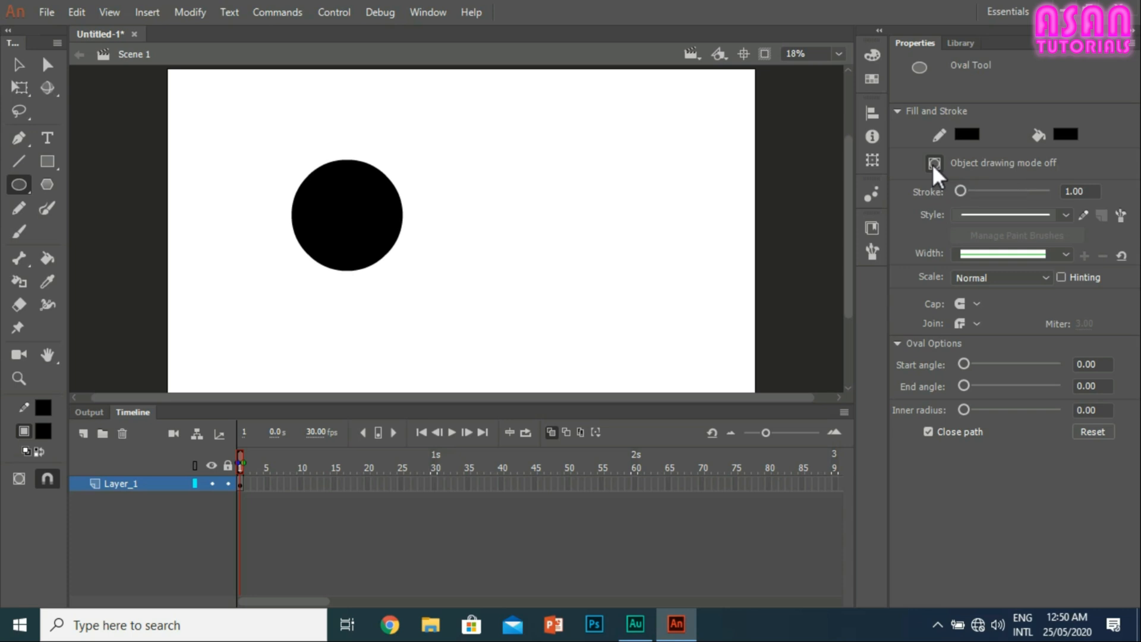
key(j)
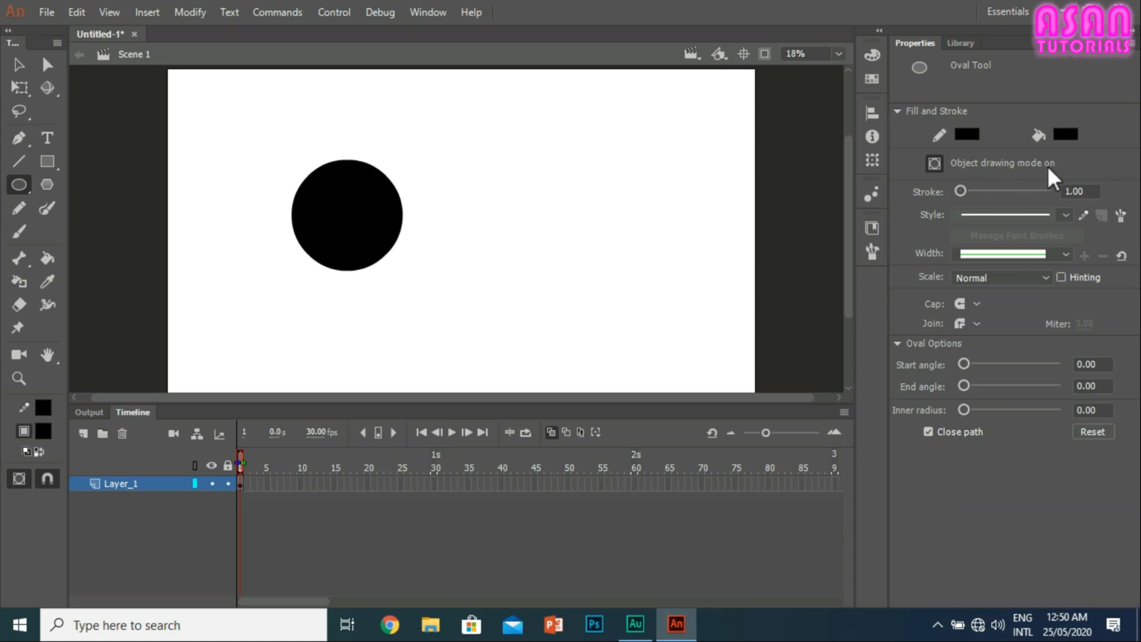
drag(489, 165, 608, 284)
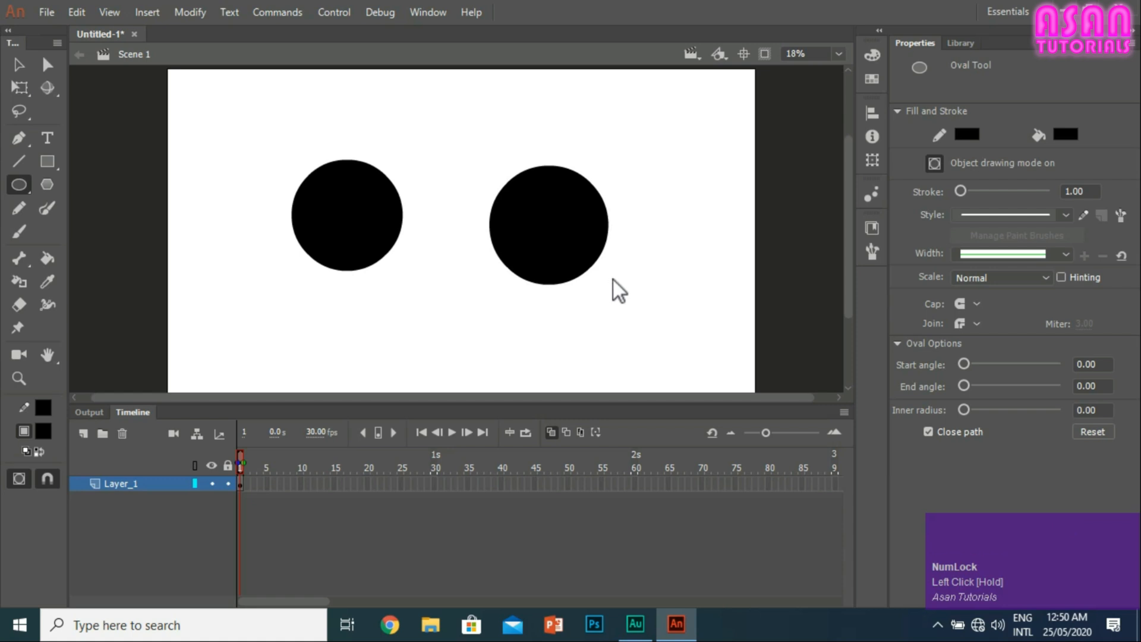
Step: Marquee-select parts of both circles and move the raw circle's upper-left quarter out toward the stage's upper-left corner
click(18, 64)
click(290, 148)
drag(290, 148, 348, 205)
drag(497, 148, 554, 212)
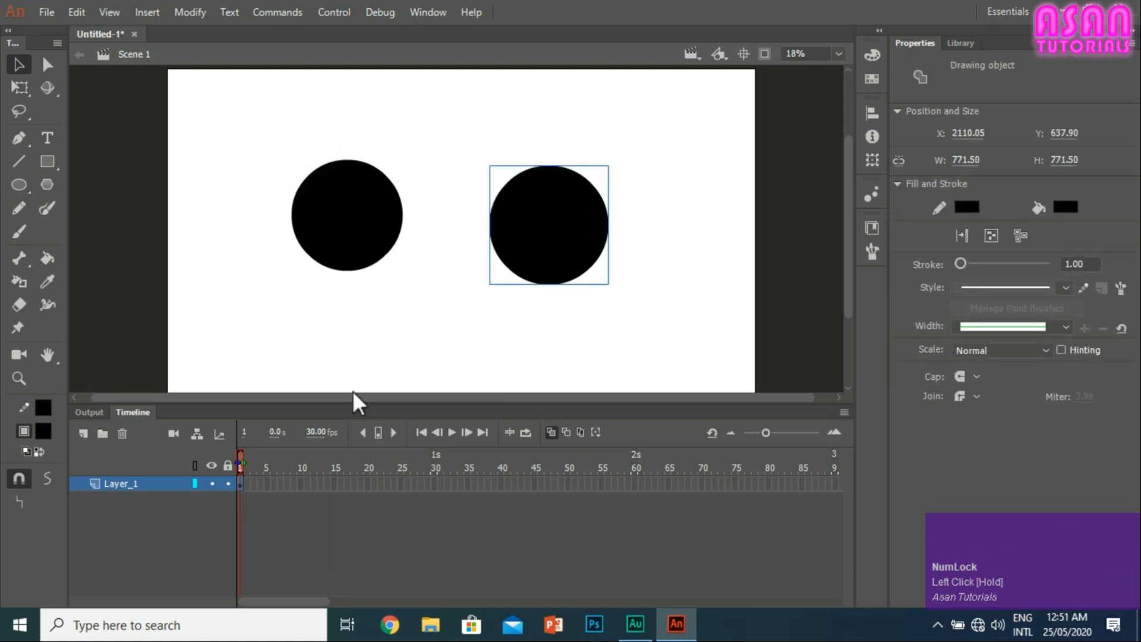
mouse_move(352, 220)
mouse_down()
mouse_move(291, 151)
mouse_move(186, 92)
mouse_up()
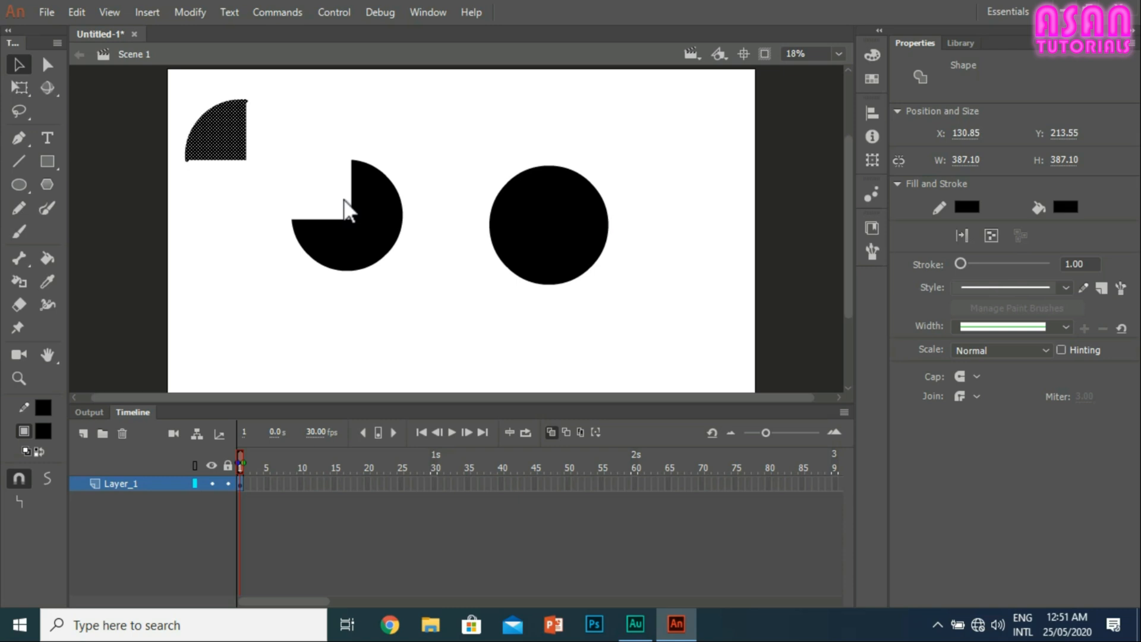
mouse_move(504, 127)
mouse_down()
mouse_move(576, 212)
mouse_move(615, 292)
mouse_up()
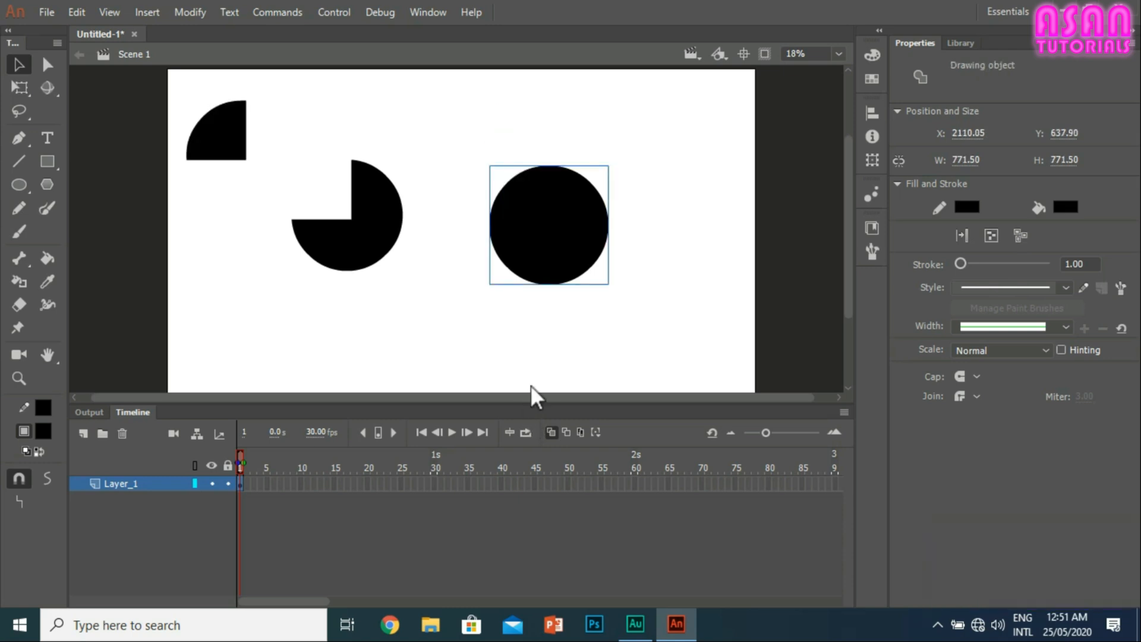
Step: Select the two separated pieces of the left circle and move the quarter back into its gap
click(360, 186)
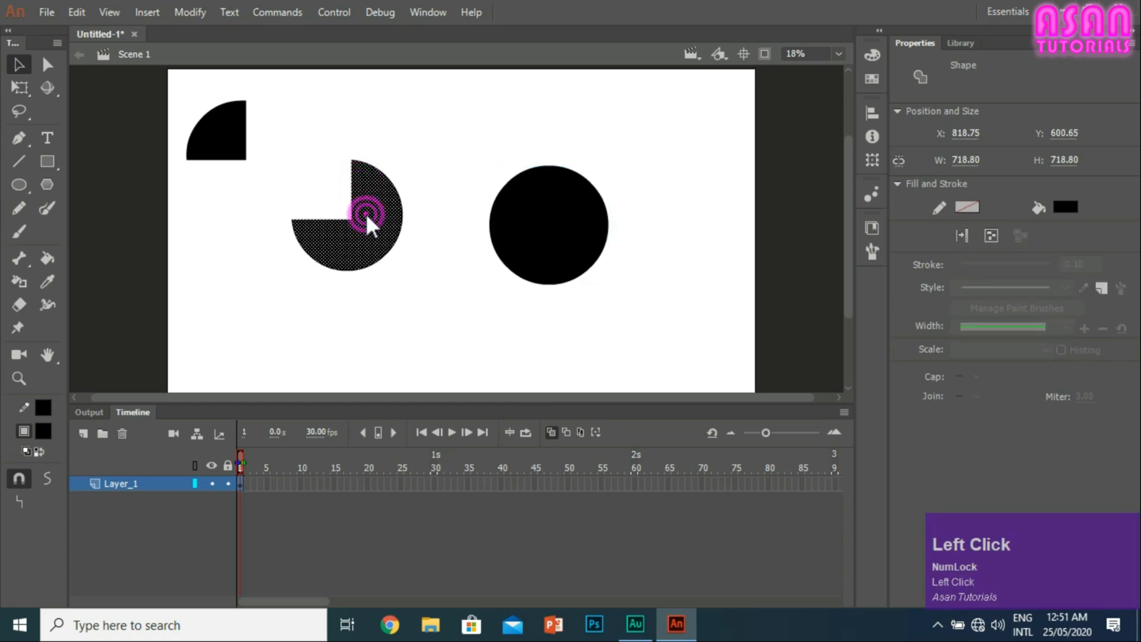
mouse_move(438, 299)
mouse_down()
mouse_move(208, 81)
mouse_move(180, 84)
mouse_up()
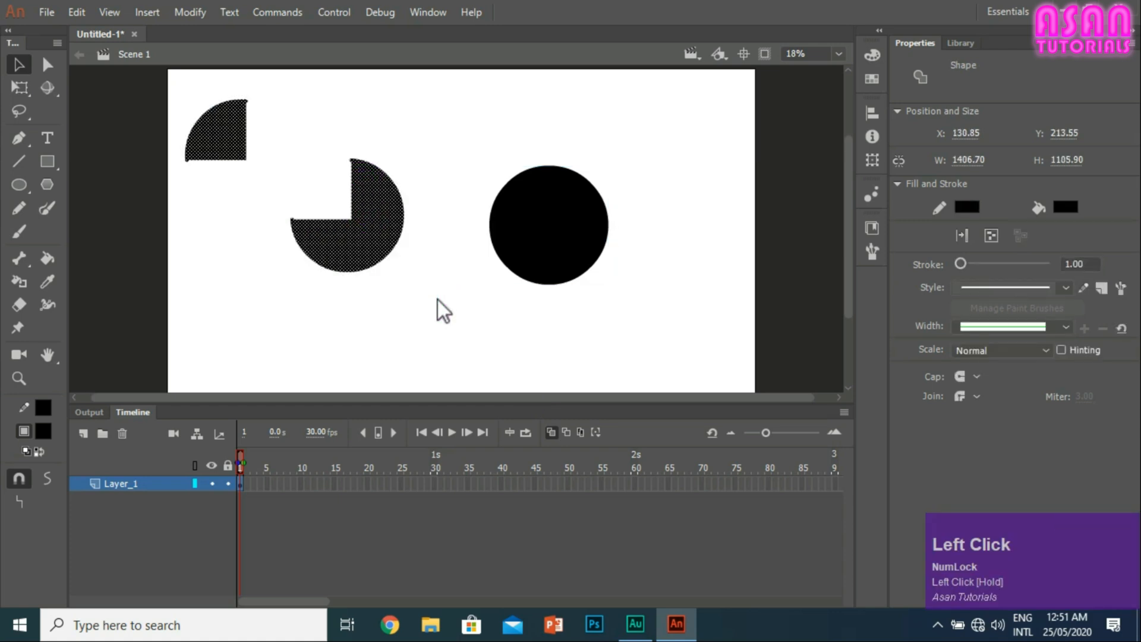
click(295, 125)
click(219, 129)
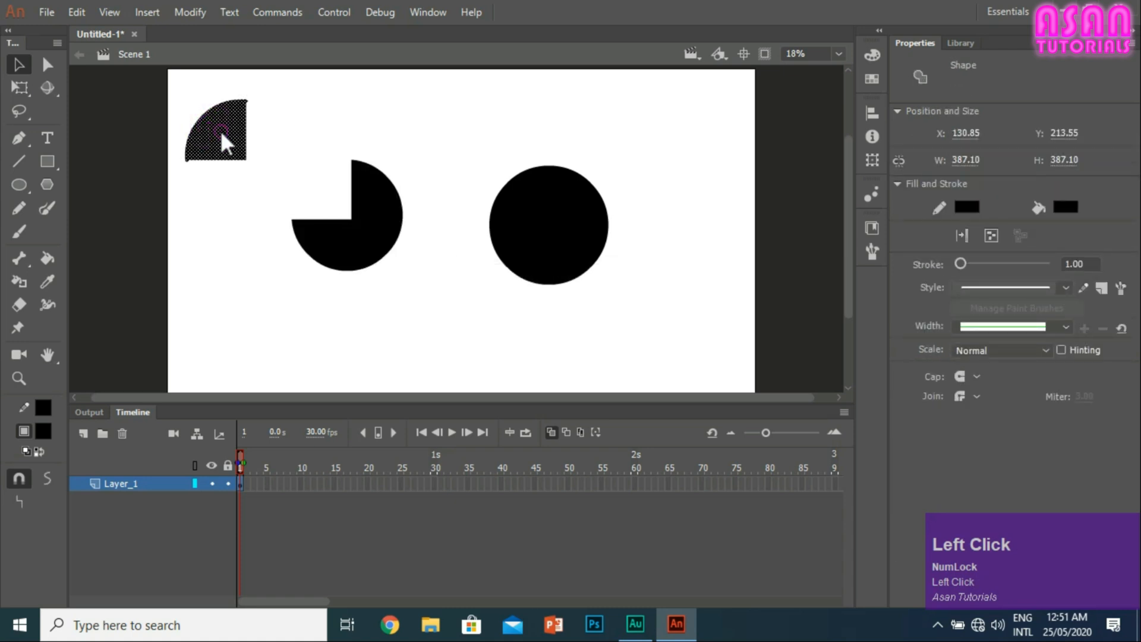
drag(219, 130, 325, 189)
click(332, 136)
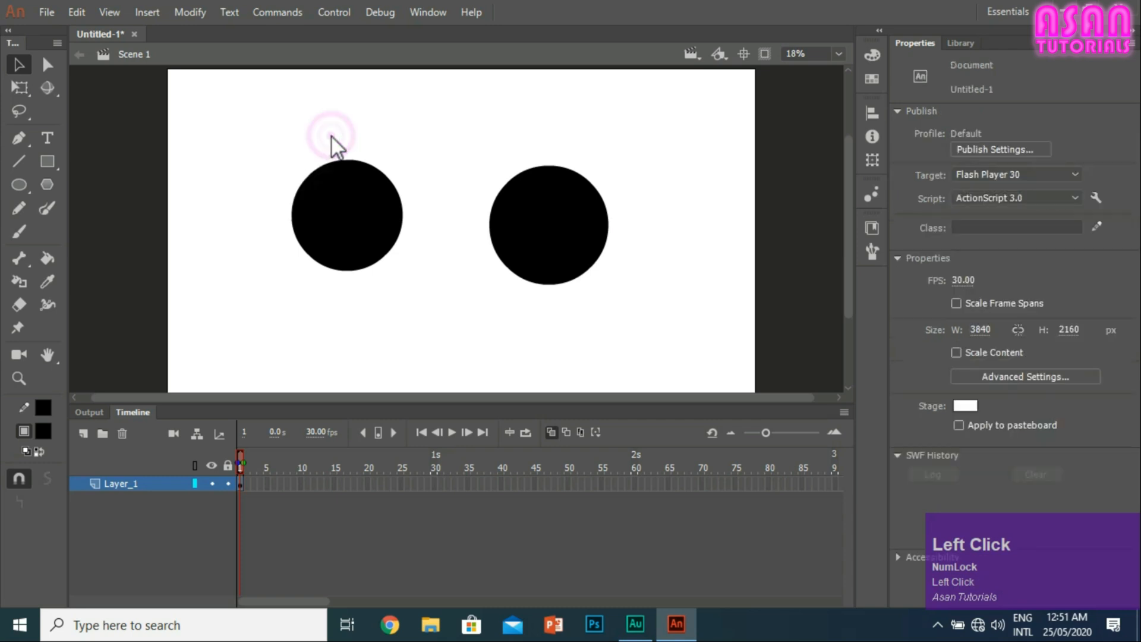
Step: Cut a strip about 120 by 217 px from the left circle's top edge and move it up and to the left
drag(338, 144, 358, 194)
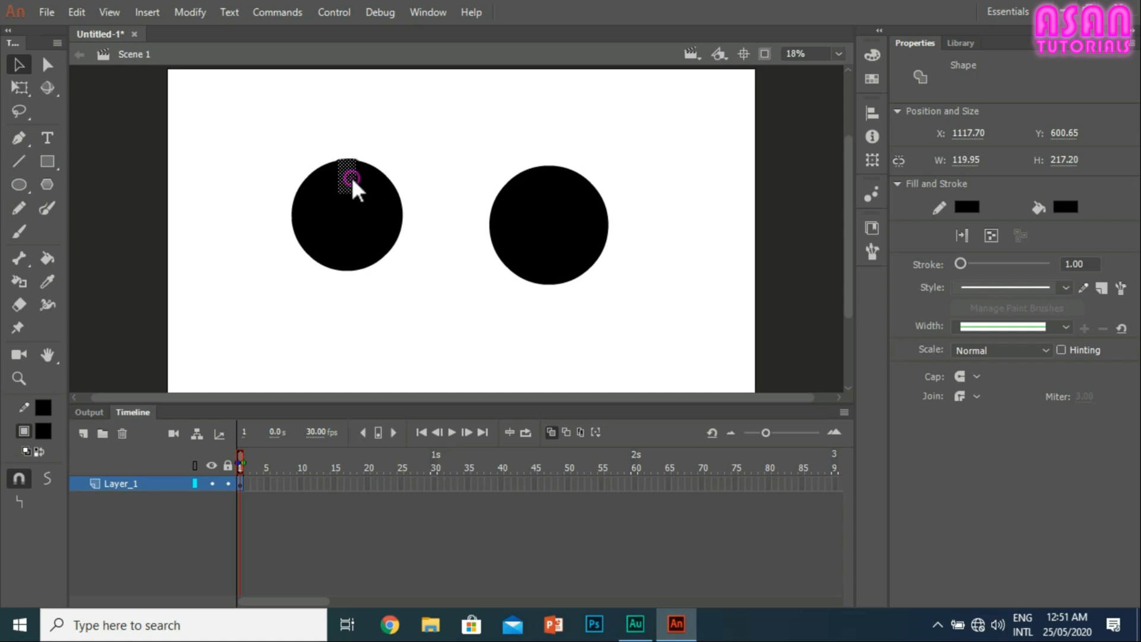
drag(351, 174, 312, 137)
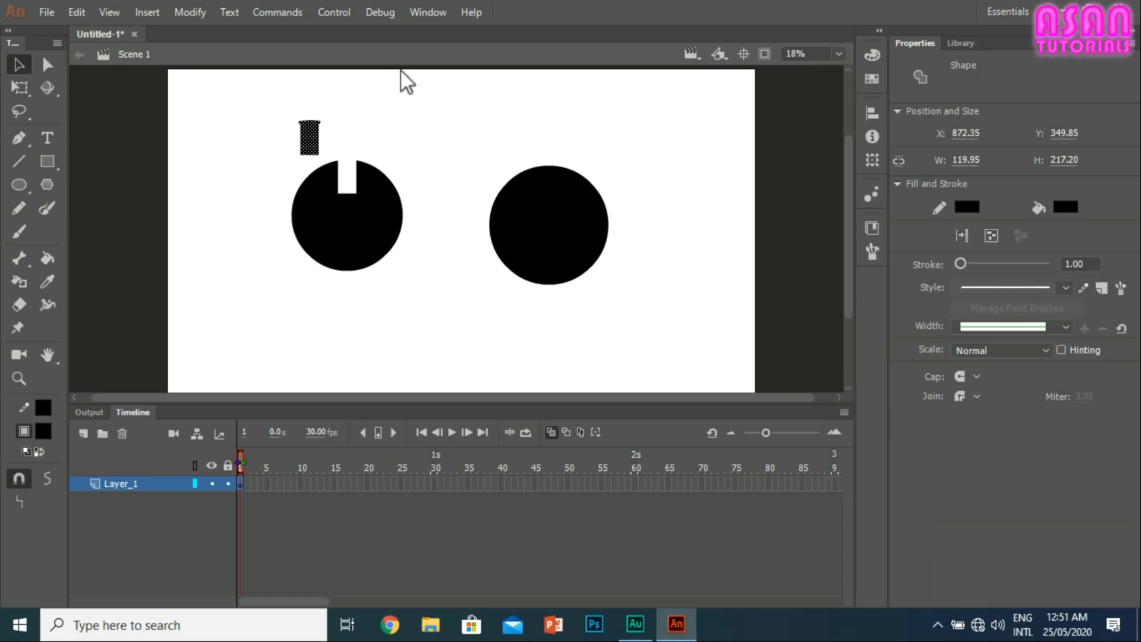
click(352, 132)
Step: Select the right circle as a whole object and move it slightly up and to the left
click(579, 200)
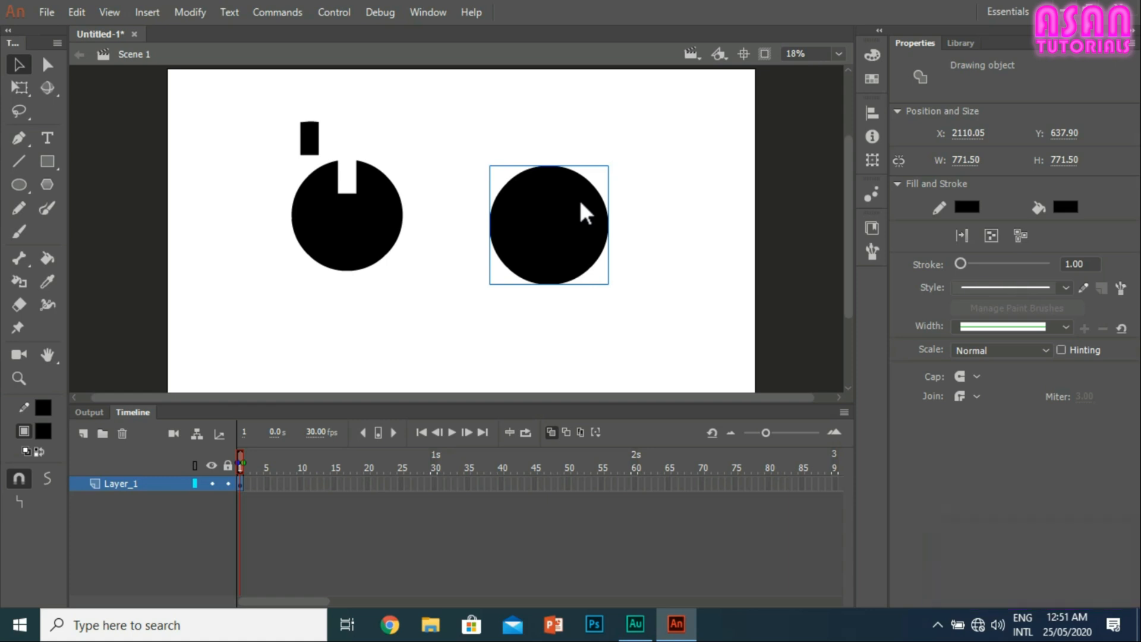
mouse_move(542, 221)
mouse_down()
mouse_move(614, 238)
mouse_move(547, 208)
mouse_up()
drag(497, 120, 556, 184)
Step: Open the right circle's drawing object and move a block about 420 by 398 px out of its top, placing it right of the circle
double_click(546, 195)
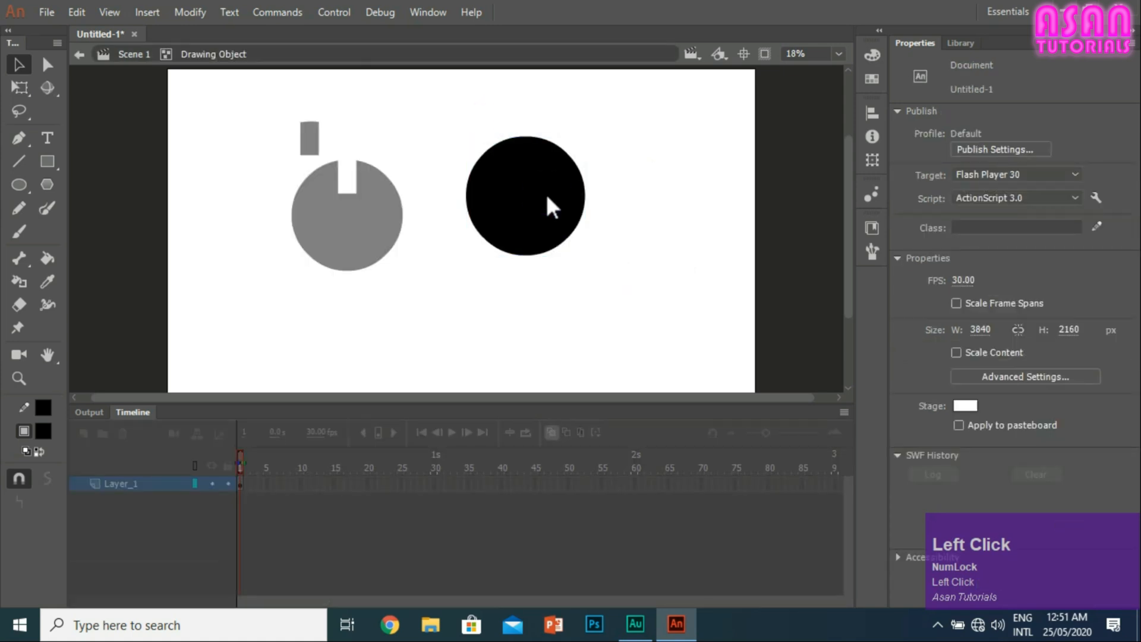
drag(546, 197, 487, 110)
drag(522, 170, 664, 244)
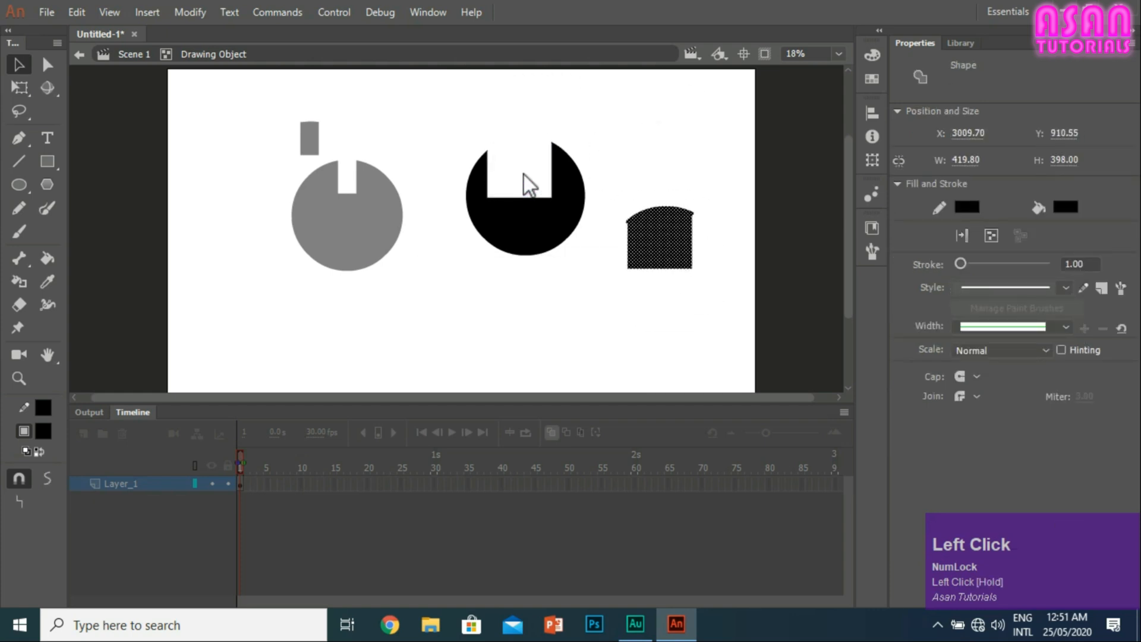
click(602, 135)
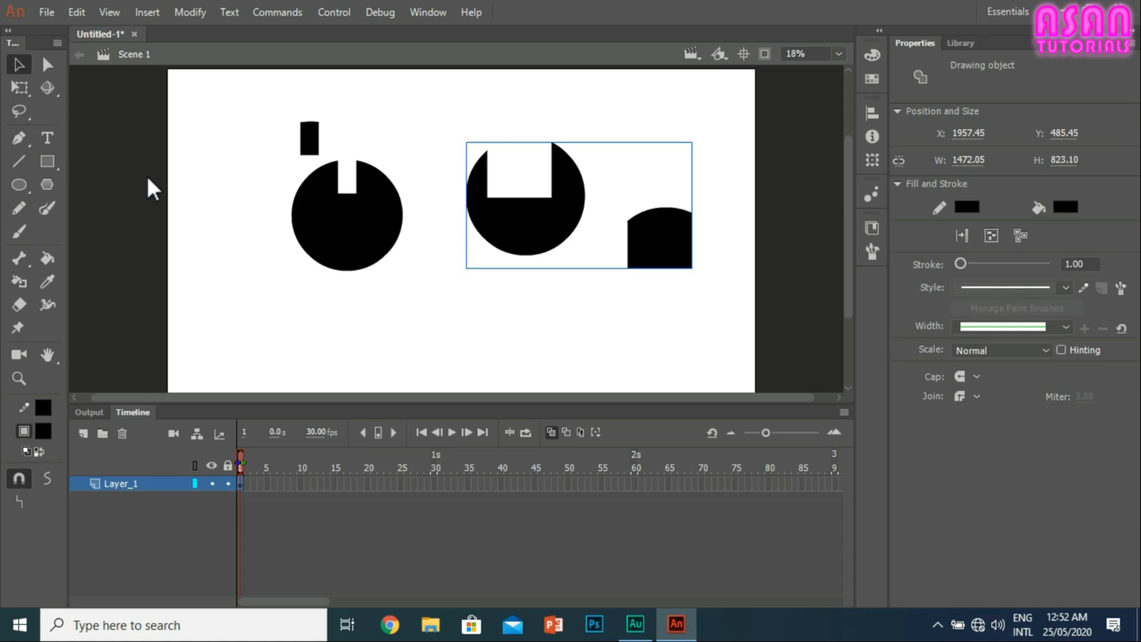
Step: Move the right drawing object to about X 2012, Y 540 and break it apart into raw shapes
mouse_move(567, 193)
mouse_down()
mouse_move(576, 213)
mouse_move(575, 202)
mouse_up()
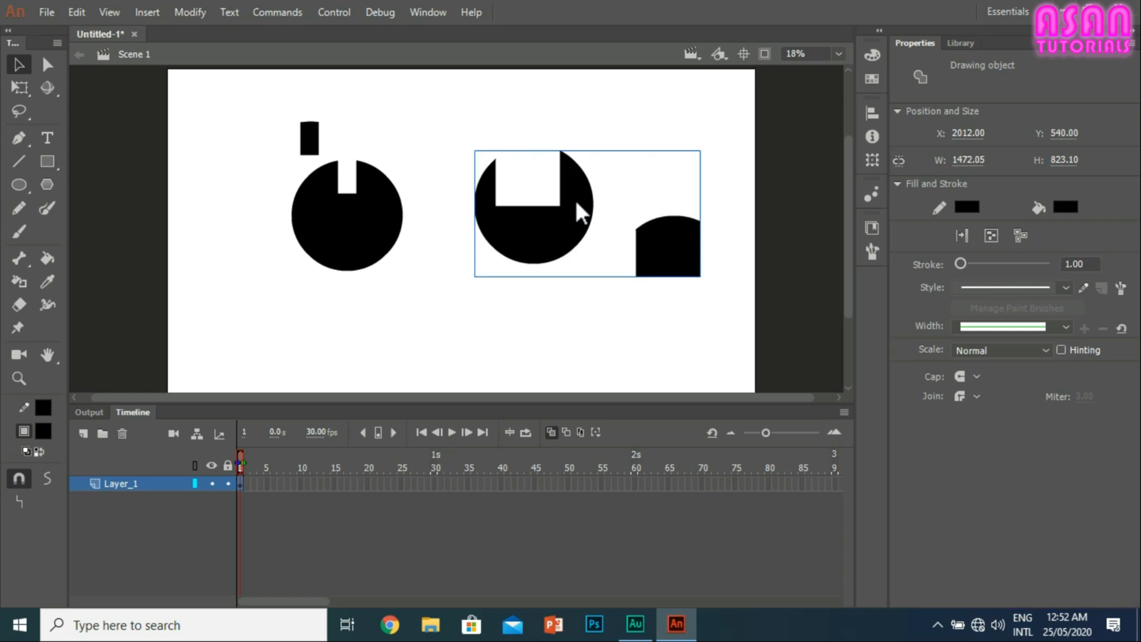
key(ctrl+b)
click(629, 326)
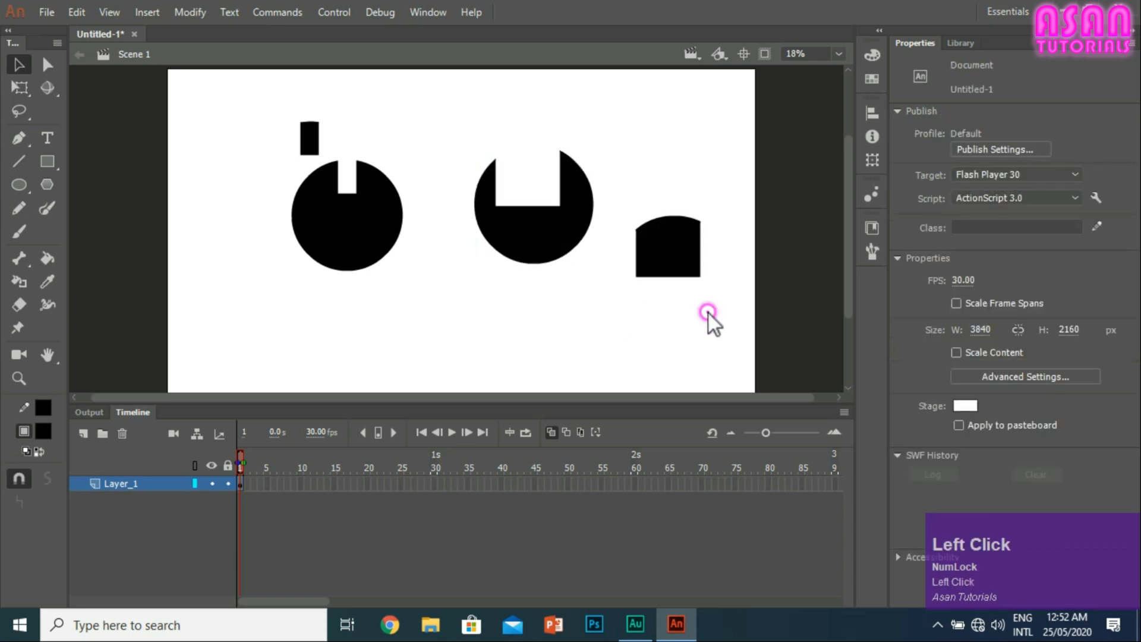
Step: Select the pieces of both circles by marquee and individually to examine how raw shapes are picked
drag(709, 313, 479, 147)
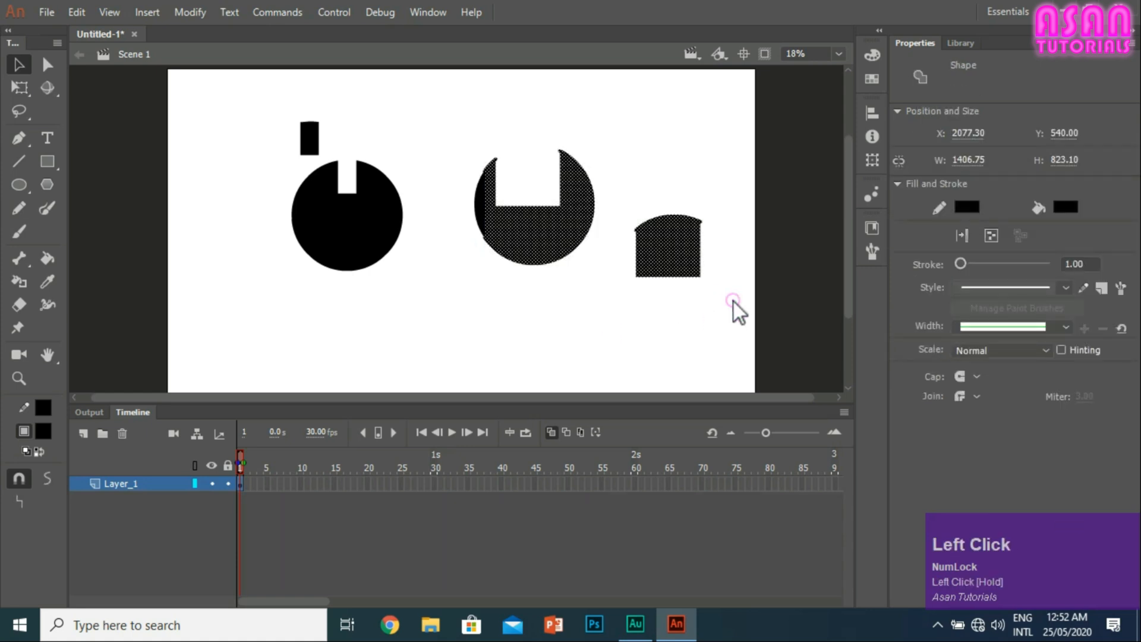
drag(733, 301, 456, 139)
click(395, 212)
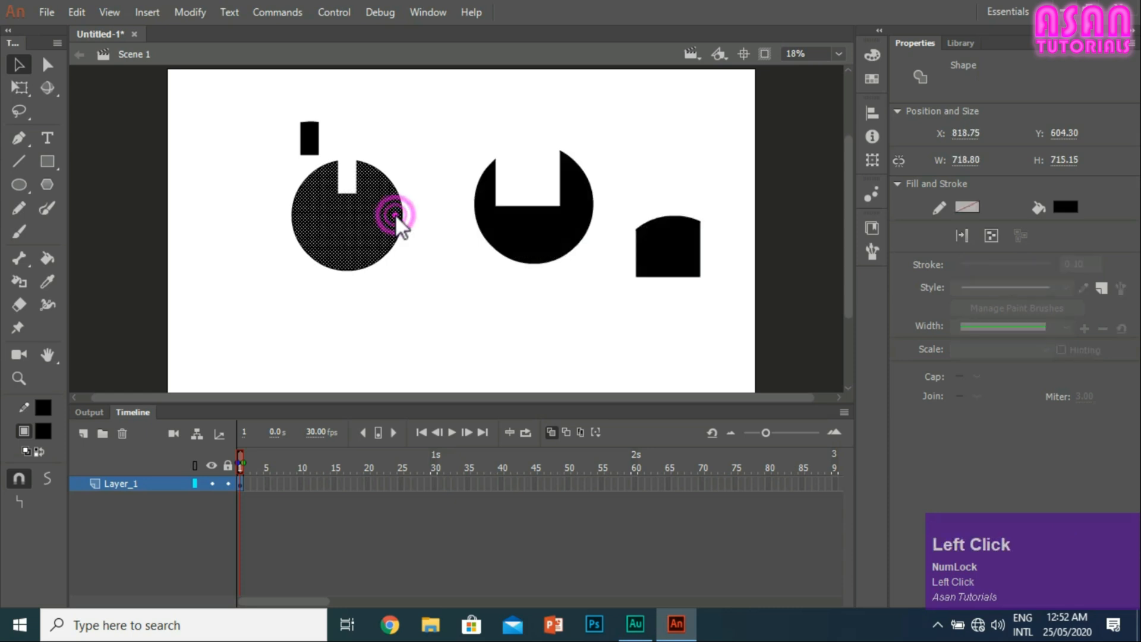
click(534, 220)
click(636, 312)
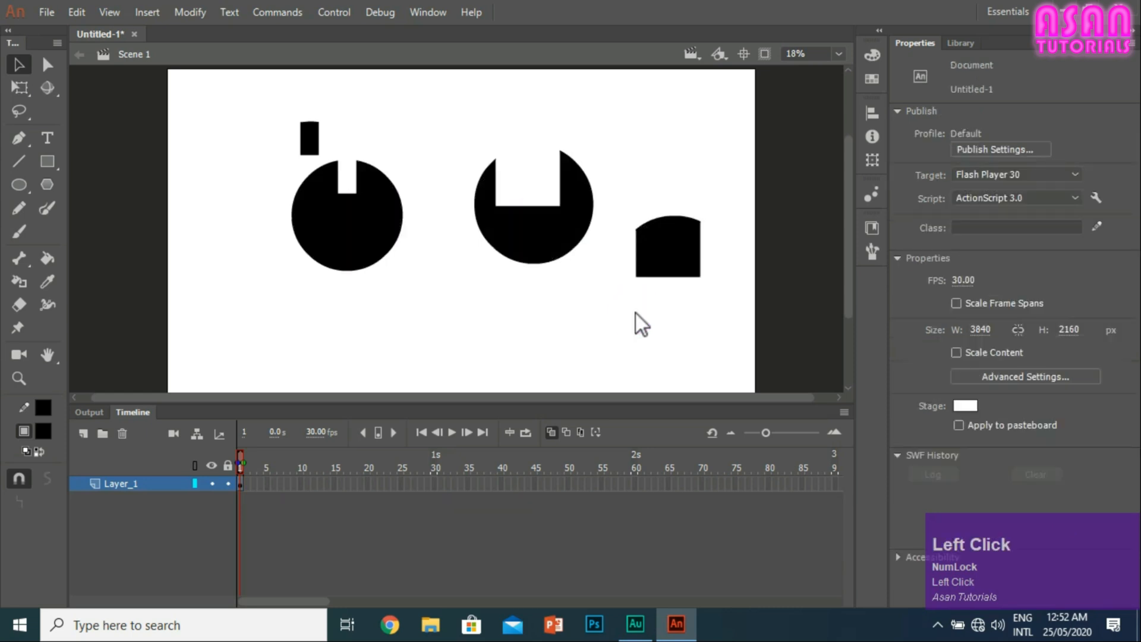
drag(727, 302, 446, 138)
drag(438, 308, 209, 95)
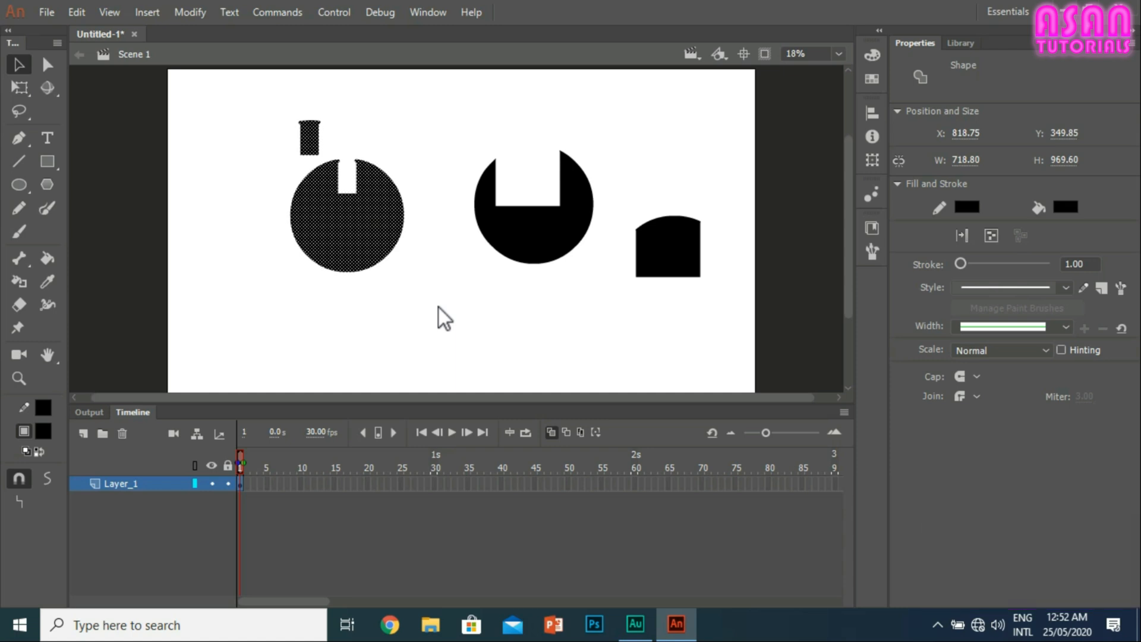
Step: Convert the right circle and its cut block into one drawing object and move it to about X 2290, Y 164
drag(725, 304, 437, 111)
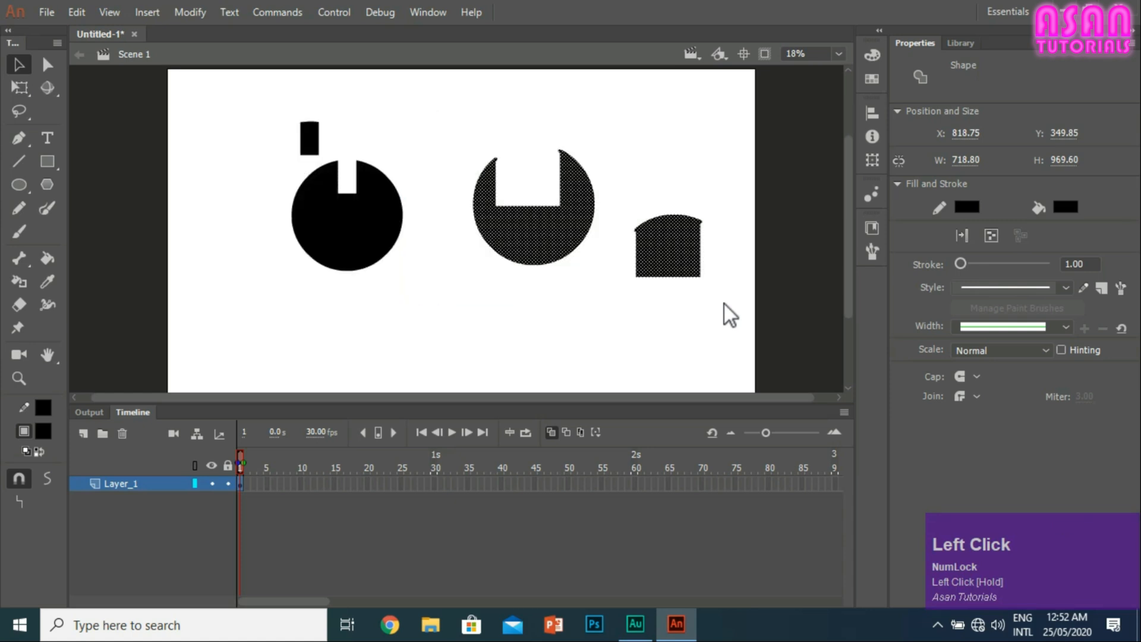
click(987, 231)
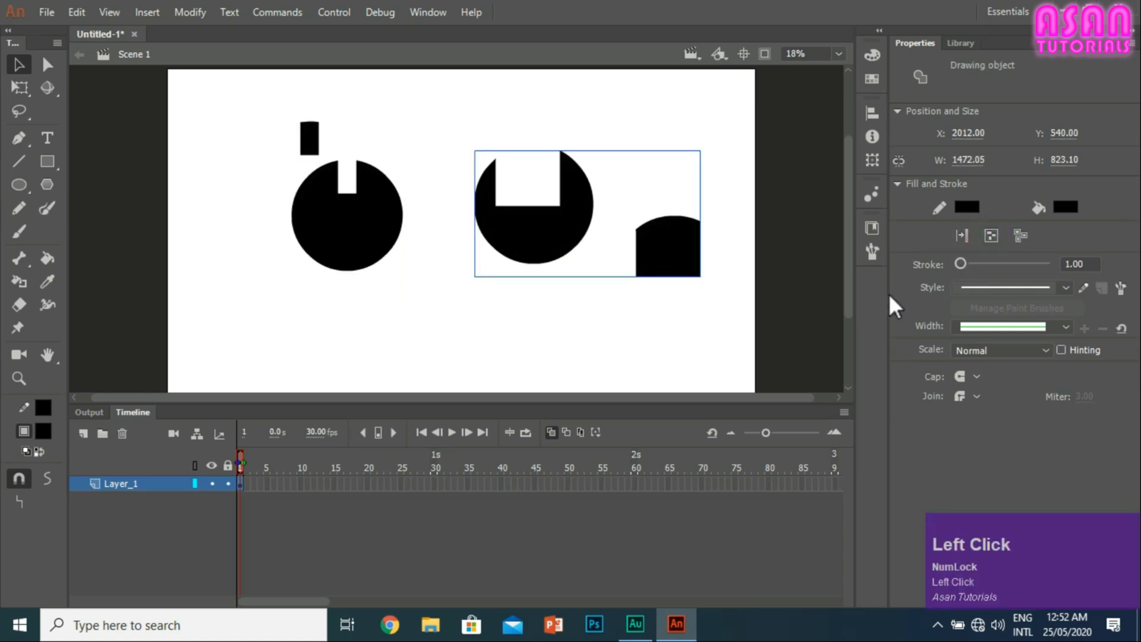
mouse_move(568, 197)
mouse_down()
mouse_move(553, 93)
mouse_move(612, 140)
mouse_up()
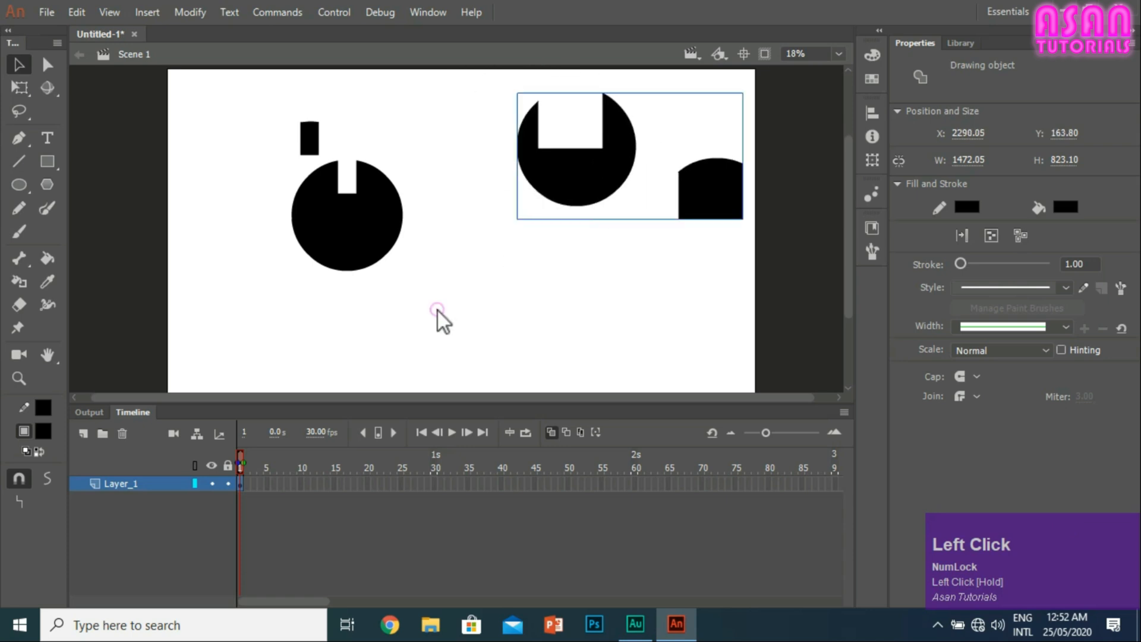
Step: Convert the left circle and its cut strip into a drawing object, and break it apart again
mouse_move(241, 69)
mouse_down()
mouse_move(438, 312)
mouse_move(445, 295)
mouse_up()
click(987, 235)
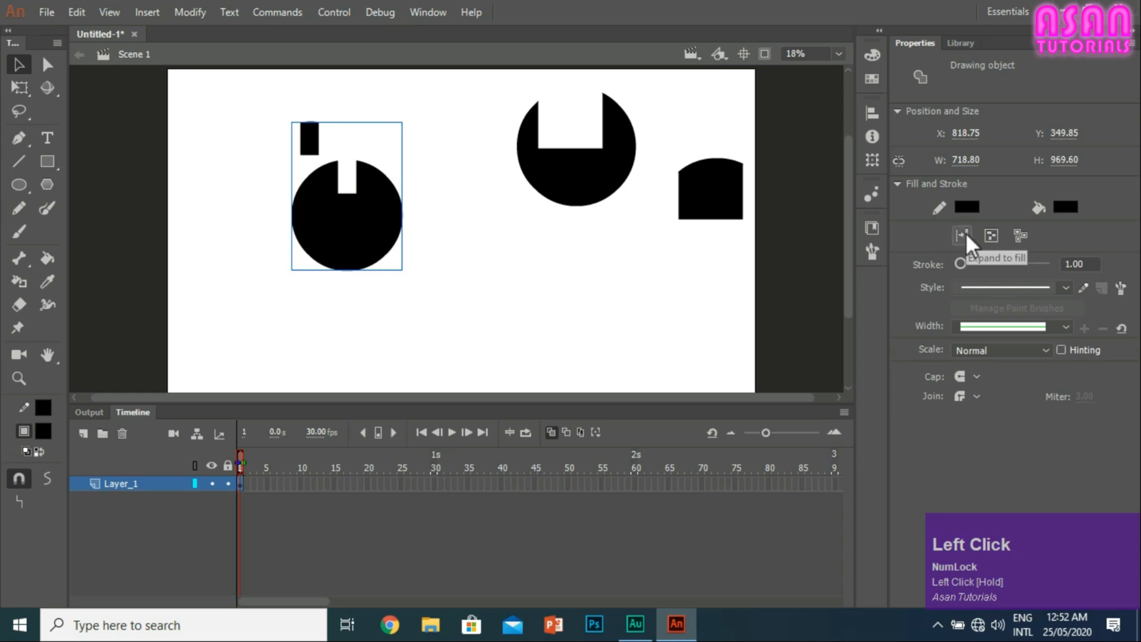
click(1020, 235)
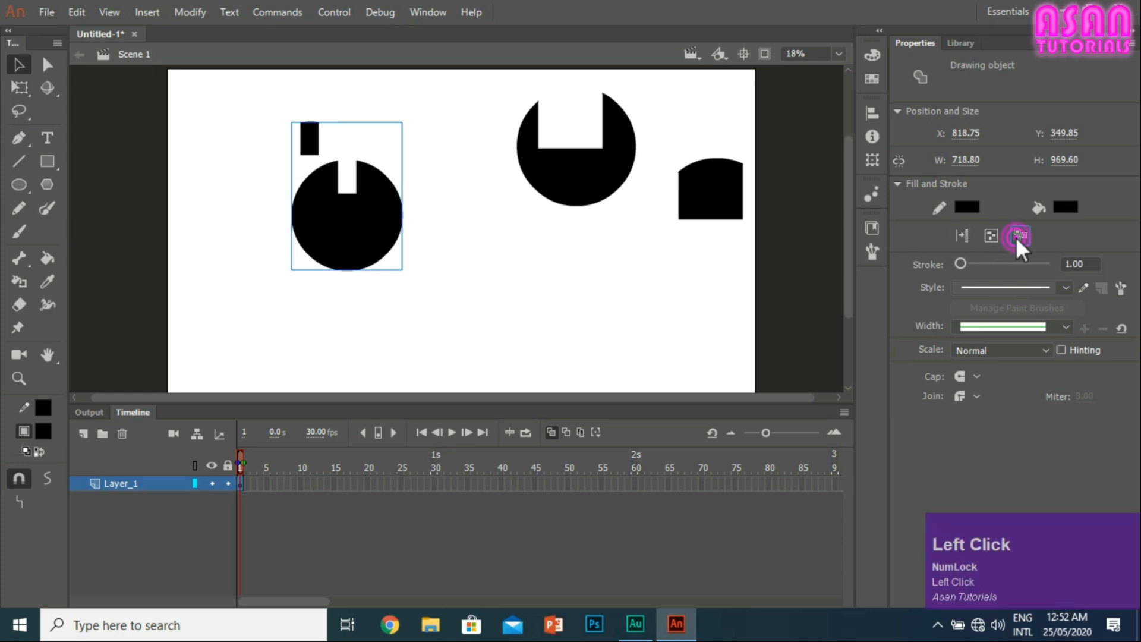
Step: Break apart the right drawing object and marquee-select its two pieces as raw shapes
drag(549, 144, 771, 278)
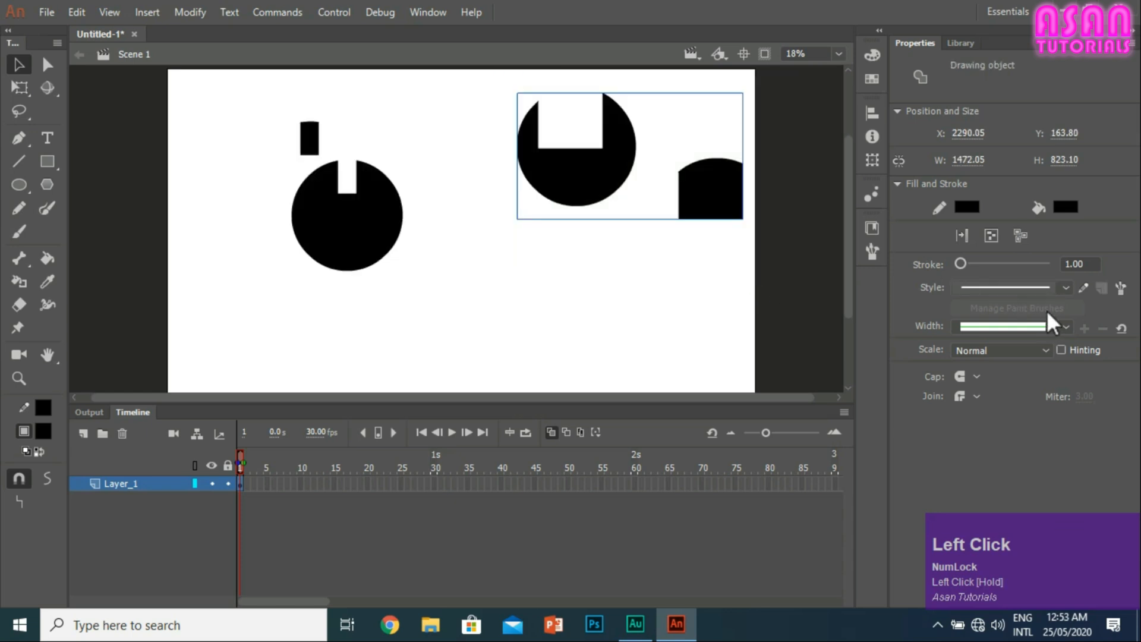
click(1018, 235)
click(625, 240)
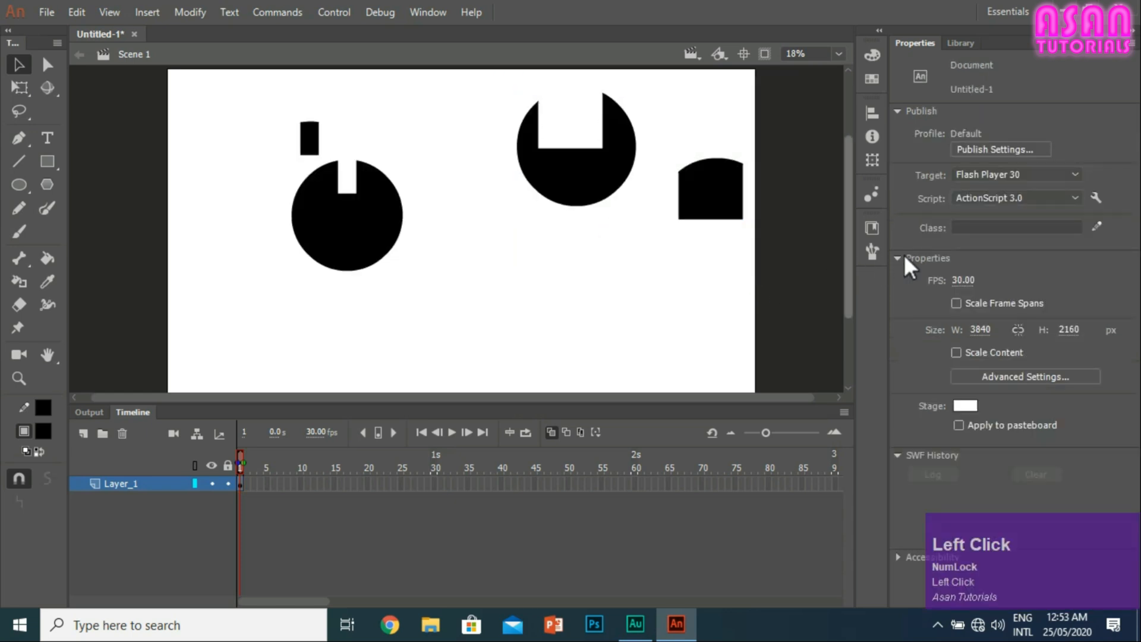
drag(465, 88, 790, 269)
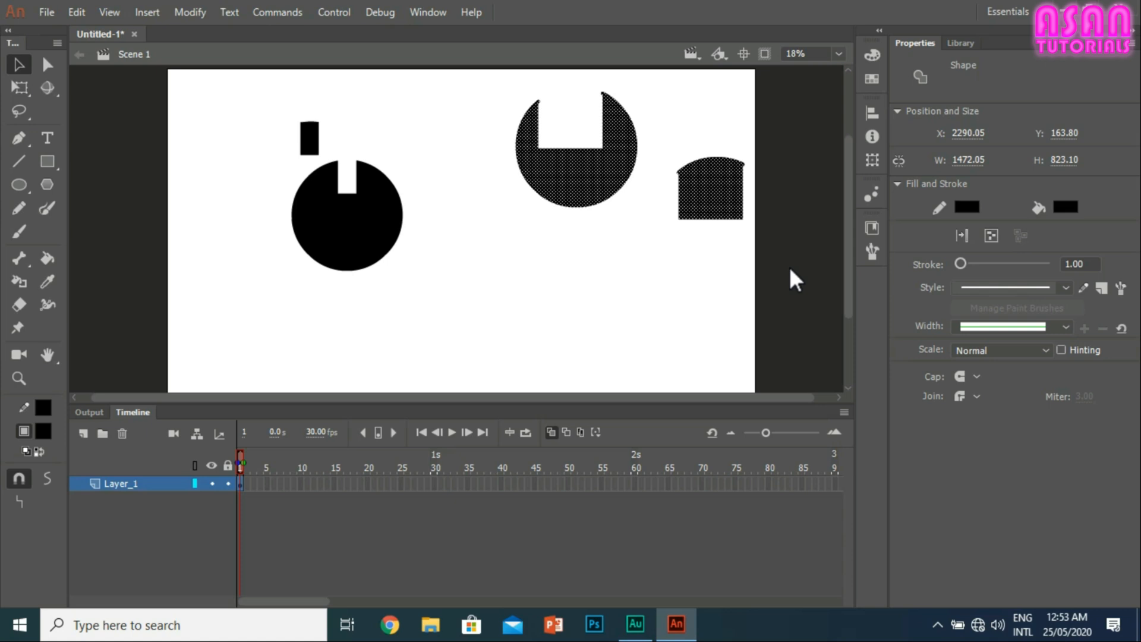
Step: Move the left circle's fill slightly down off its outline and marquee-select all of the left-hand pieces
drag(363, 235, 362, 233)
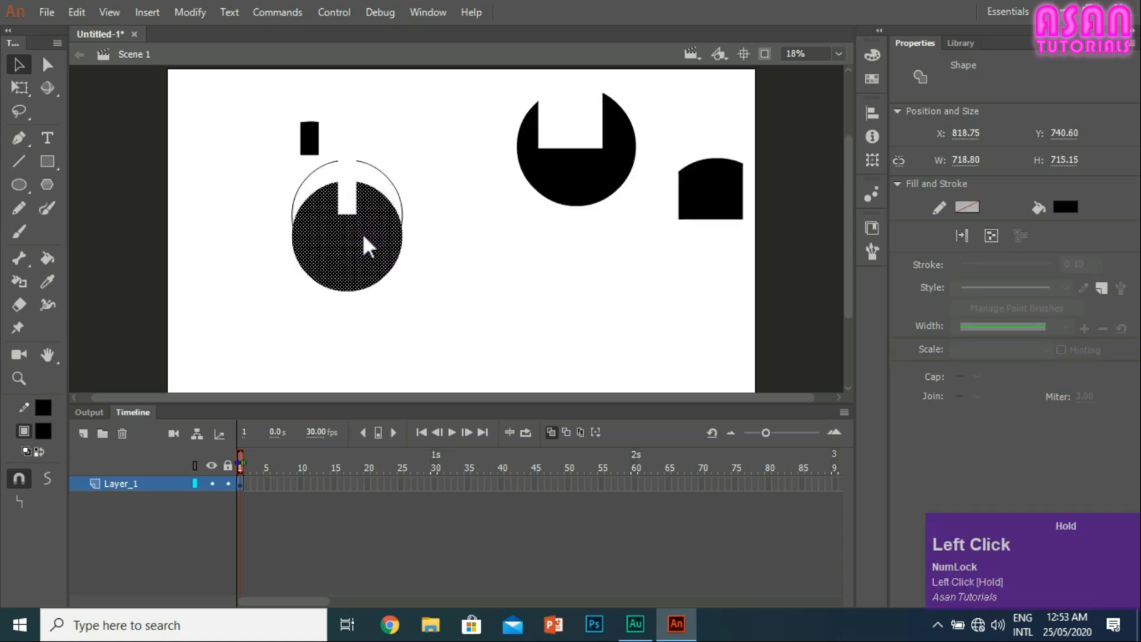
double_click(372, 236)
drag(446, 287, 408, 337)
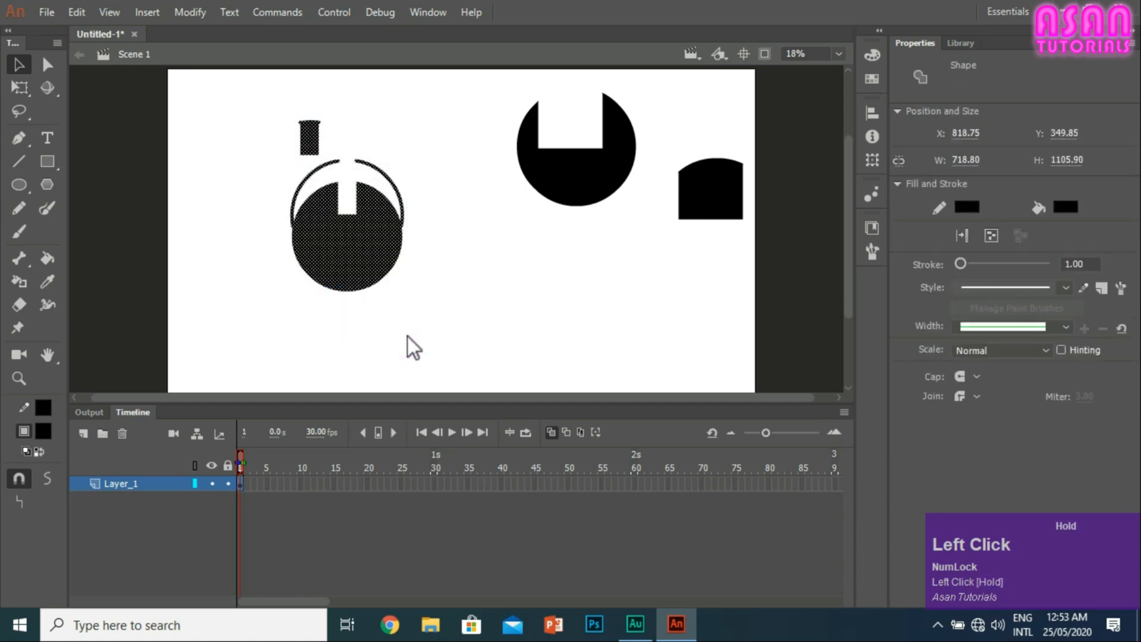
drag(333, 255, 254, 93)
mouse_move(418, 330)
mouse_down()
mouse_move(274, 109)
mouse_move(418, 331)
mouse_up()
drag(364, 269, 248, 104)
drag(419, 288, 253, 84)
mouse_move(424, 335)
mouse_down()
mouse_move(307, 223)
mouse_move(245, 92)
mouse_move(424, 337)
mouse_up()
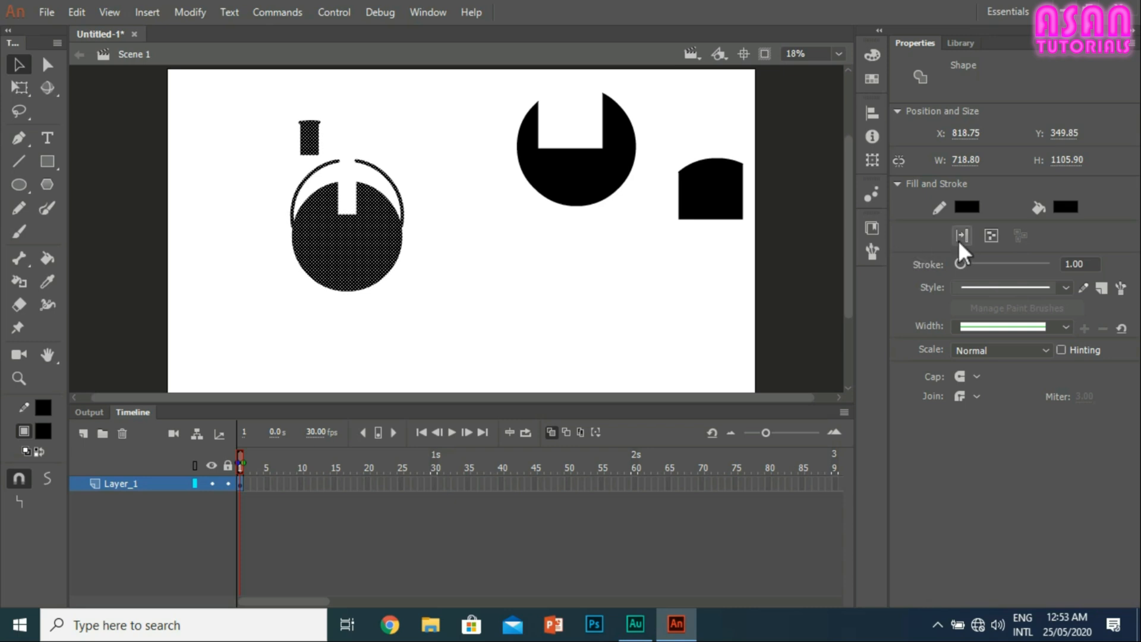
Step: Select the right circle's raw shape to check its properties, and deselect it
click(579, 155)
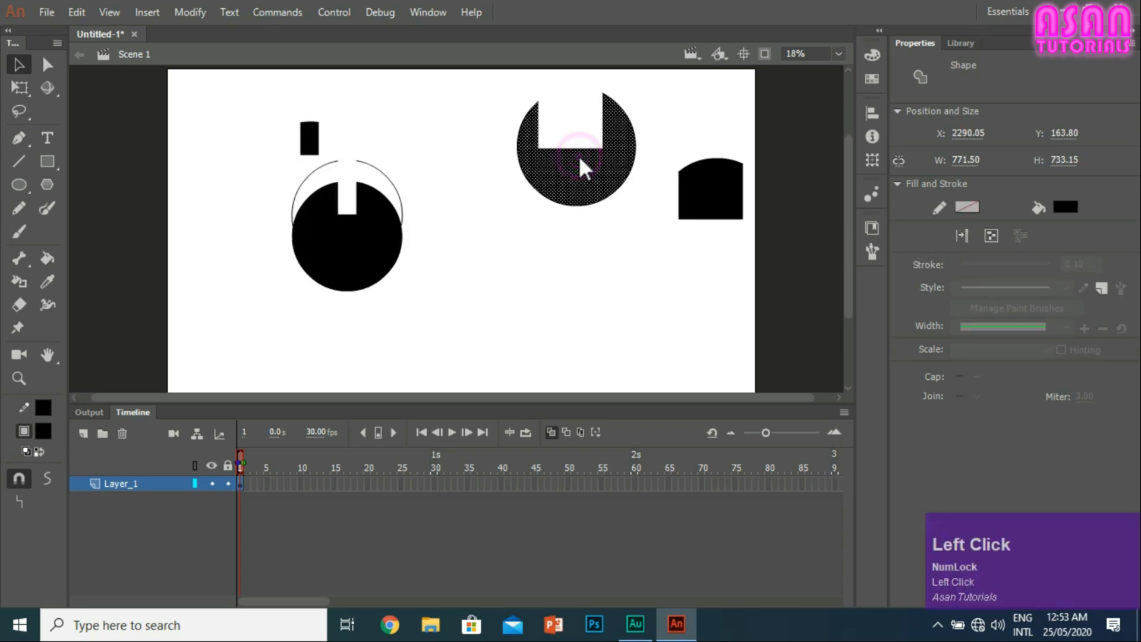
click(962, 237)
click(576, 241)
Step: Draw a wide black oval below the circles in object drawing mode and move it slightly up and to the left
click(19, 184)
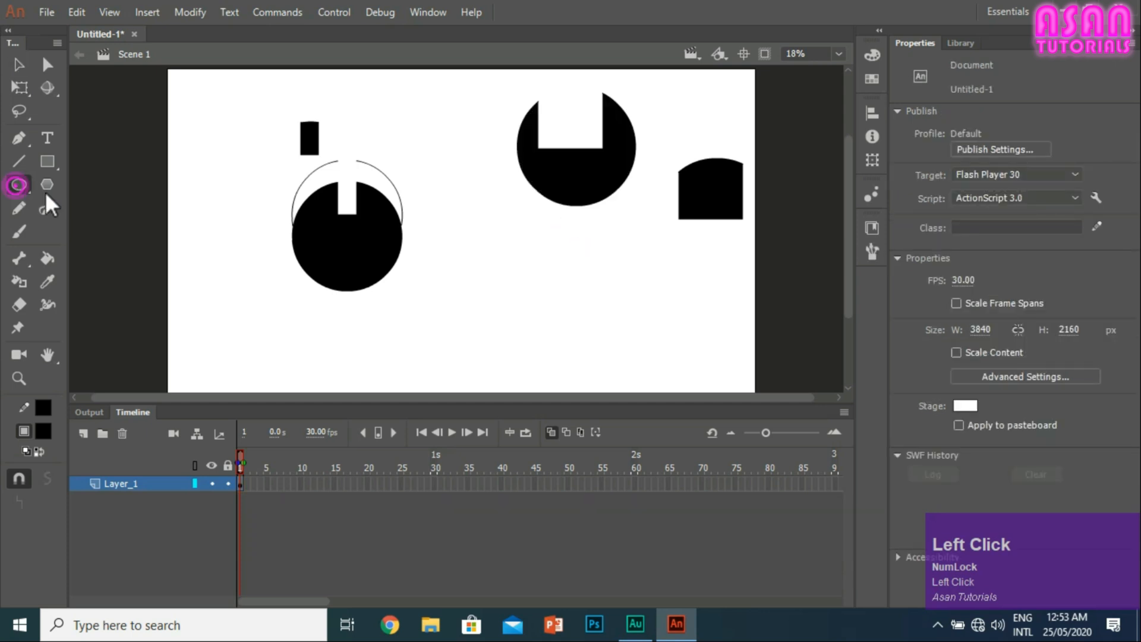
drag(475, 292, 662, 346)
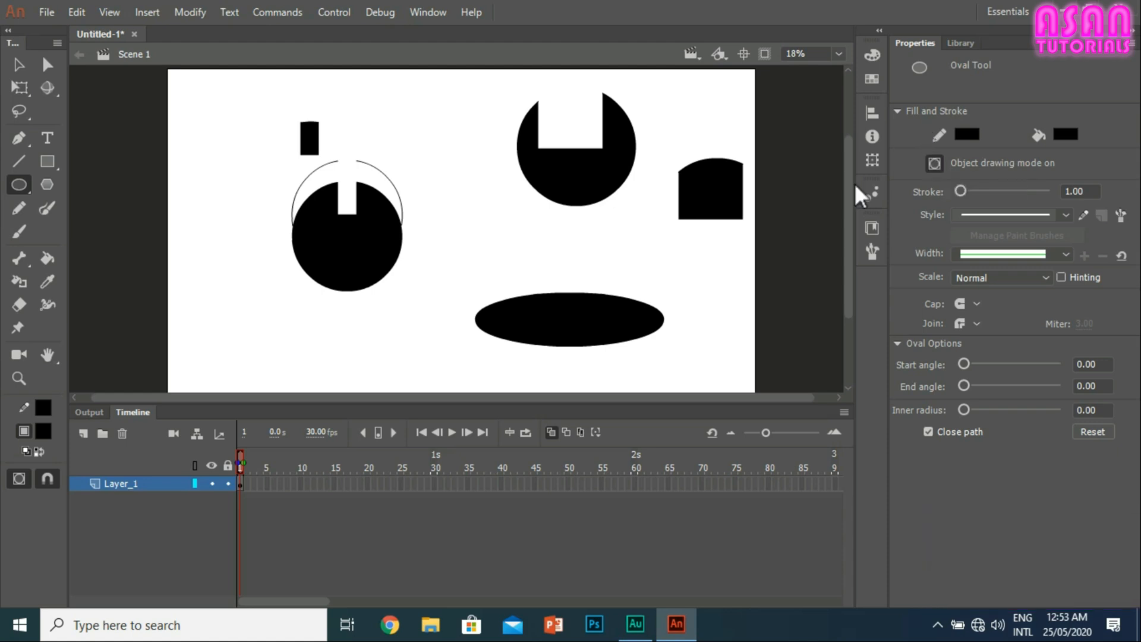
click(19, 64)
click(557, 306)
drag(557, 306, 580, 316)
Step: Enter the oval's drawing object, move a marquee-selected section to about X 3130, Y 1557, and select all of its pieces
double_click(554, 281)
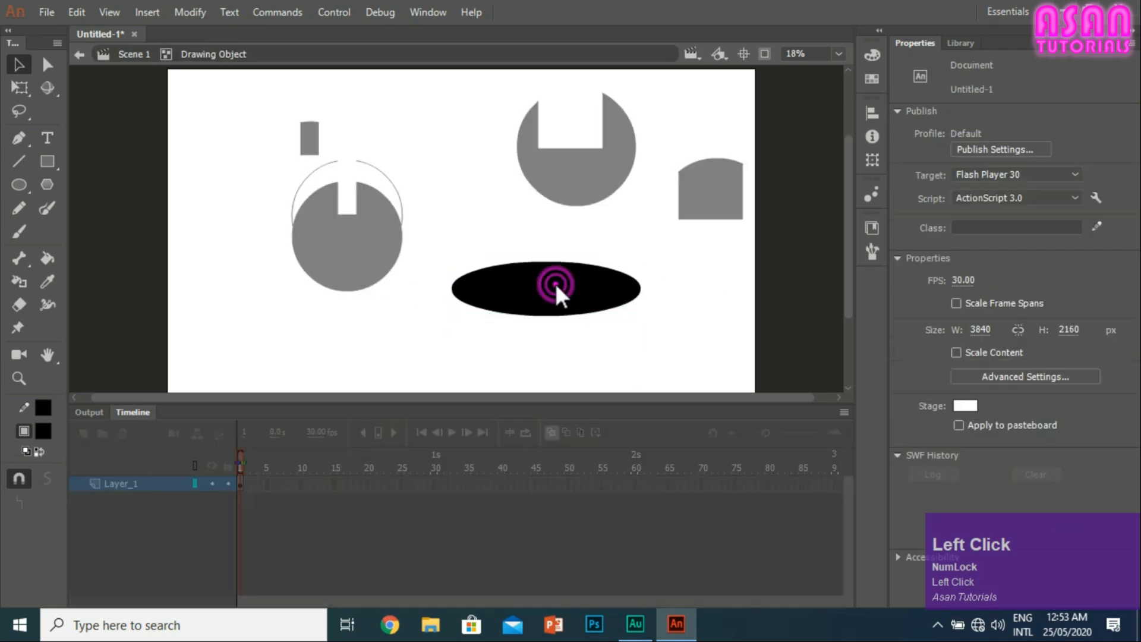
drag(465, 256, 529, 316)
mouse_move(501, 288)
mouse_down()
mouse_move(669, 267)
mouse_move(682, 338)
mouse_move(502, 290)
mouse_up()
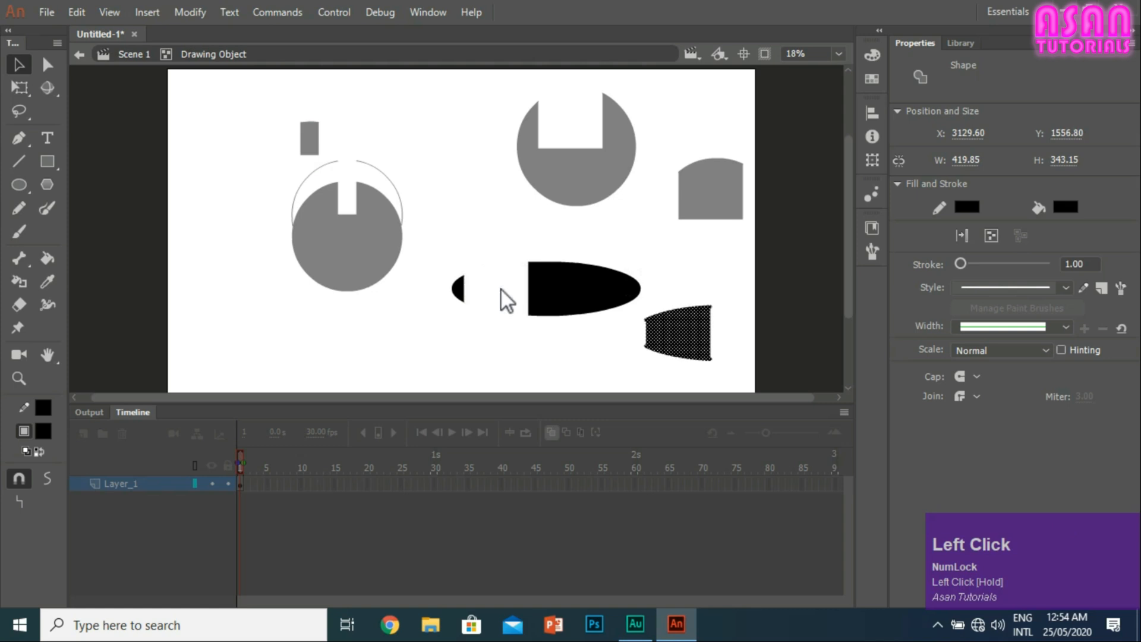
mouse_move(740, 379)
mouse_down()
mouse_move(260, 163)
mouse_move(213, 68)
mouse_up()
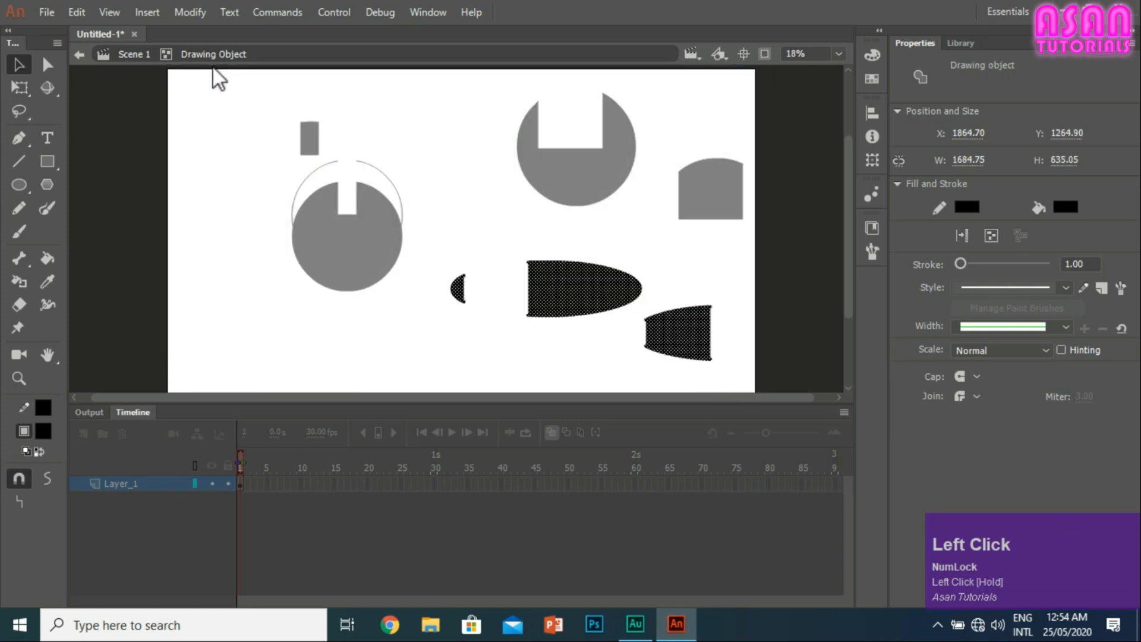
Step: Return to Scene 1 and delete everything on the stage
click(147, 57)
drag(747, 382, 255, 84)
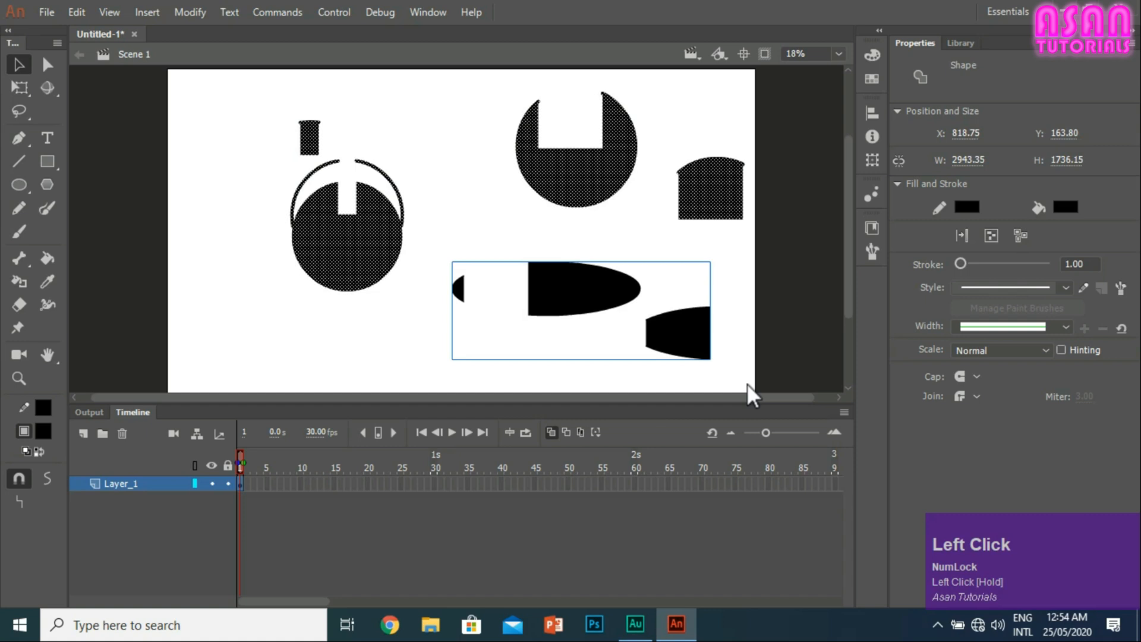
key(Delete)
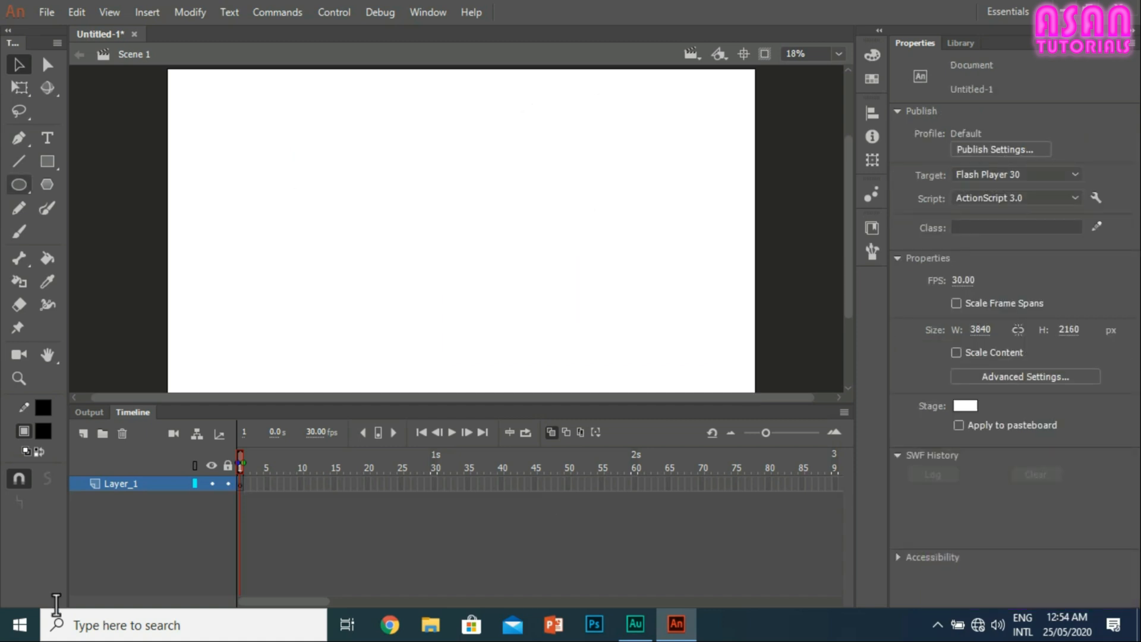
Step: Draw a black rectangle drawing object about 2410 by 900 px across the middle of the stage
click(47, 161)
drag(288, 138, 658, 277)
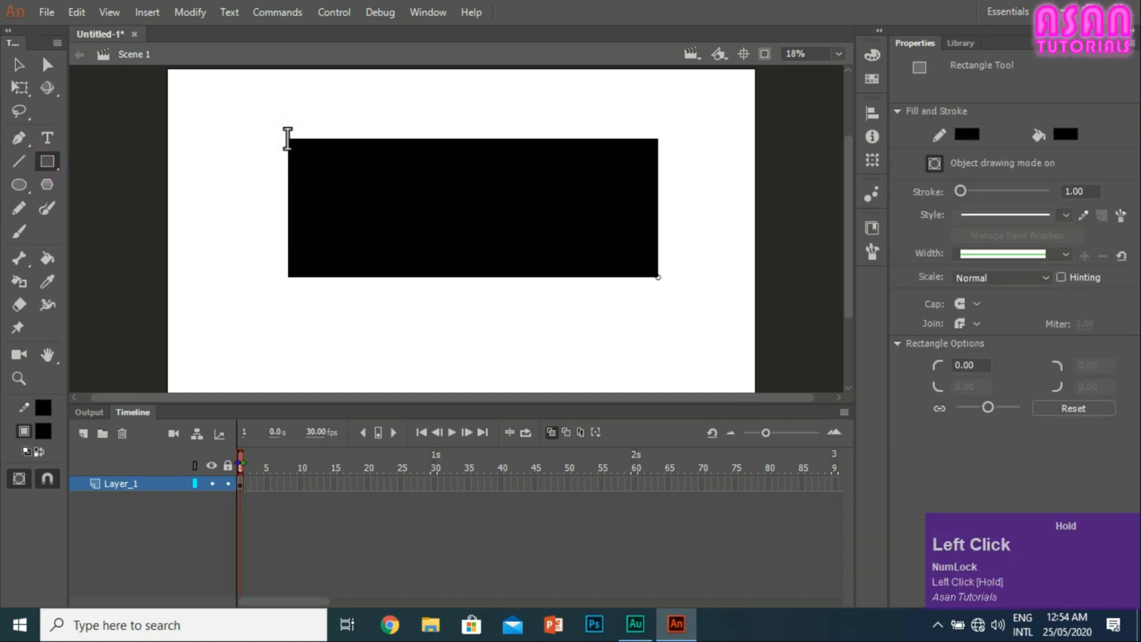
click(19, 63)
Step: Change the rectangle's fill to dark grey, keeping its black stroke
click(425, 218)
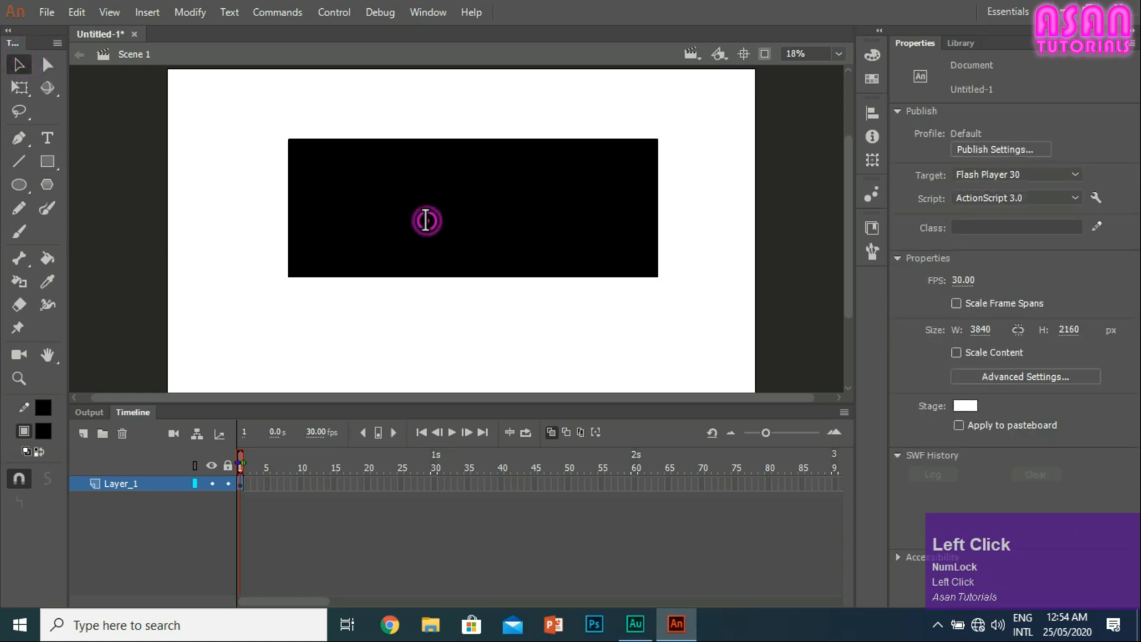
click(1065, 207)
click(832, 344)
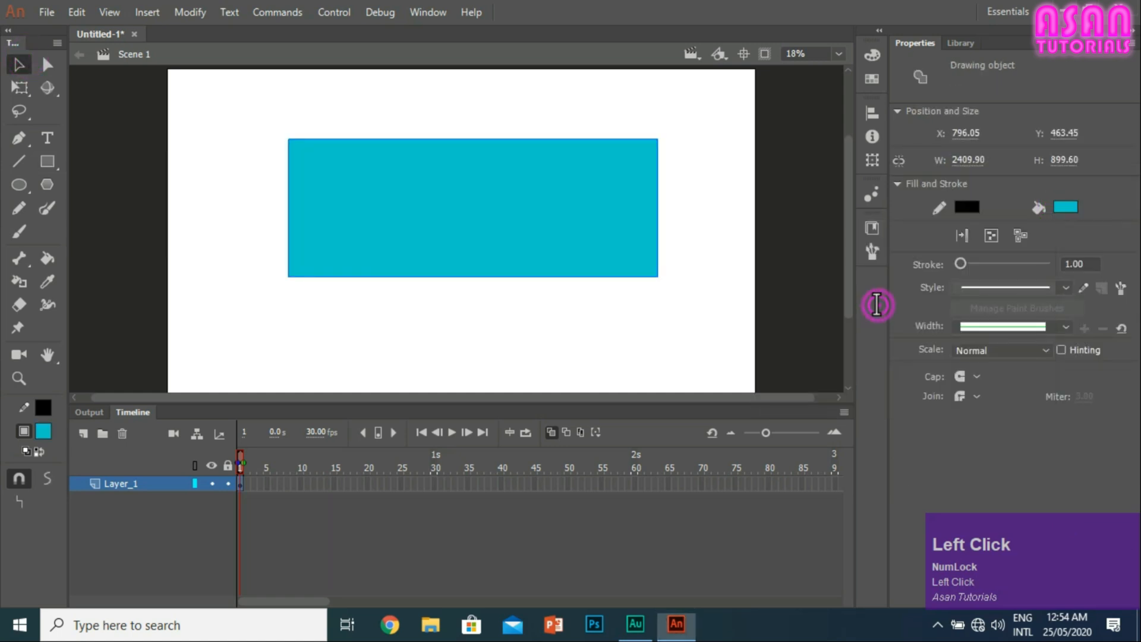
click(1070, 208)
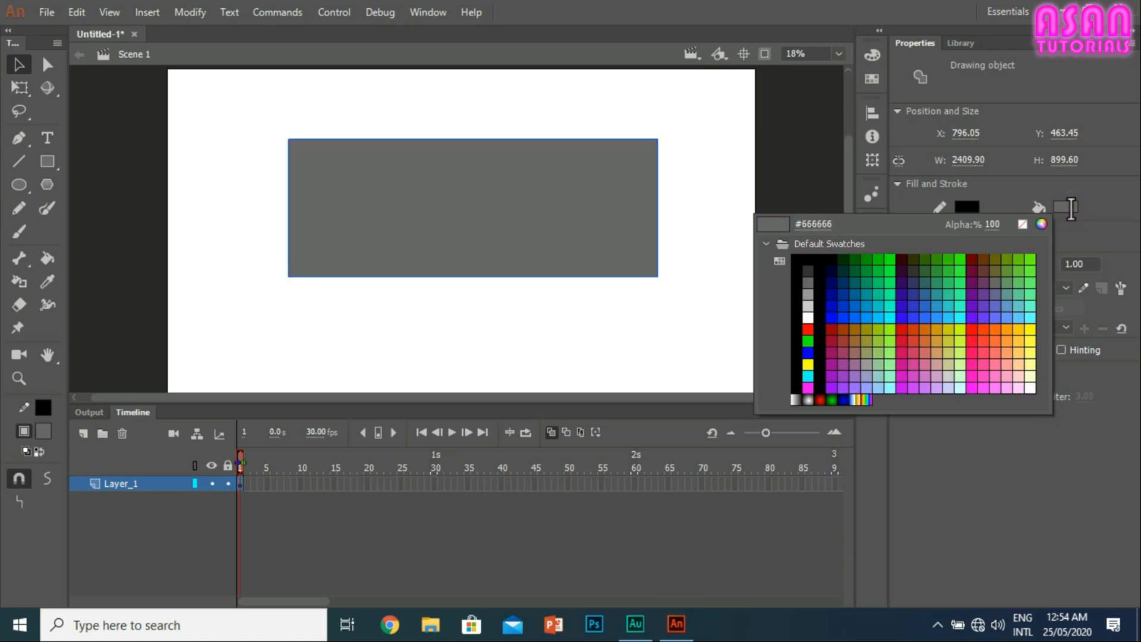
click(806, 272)
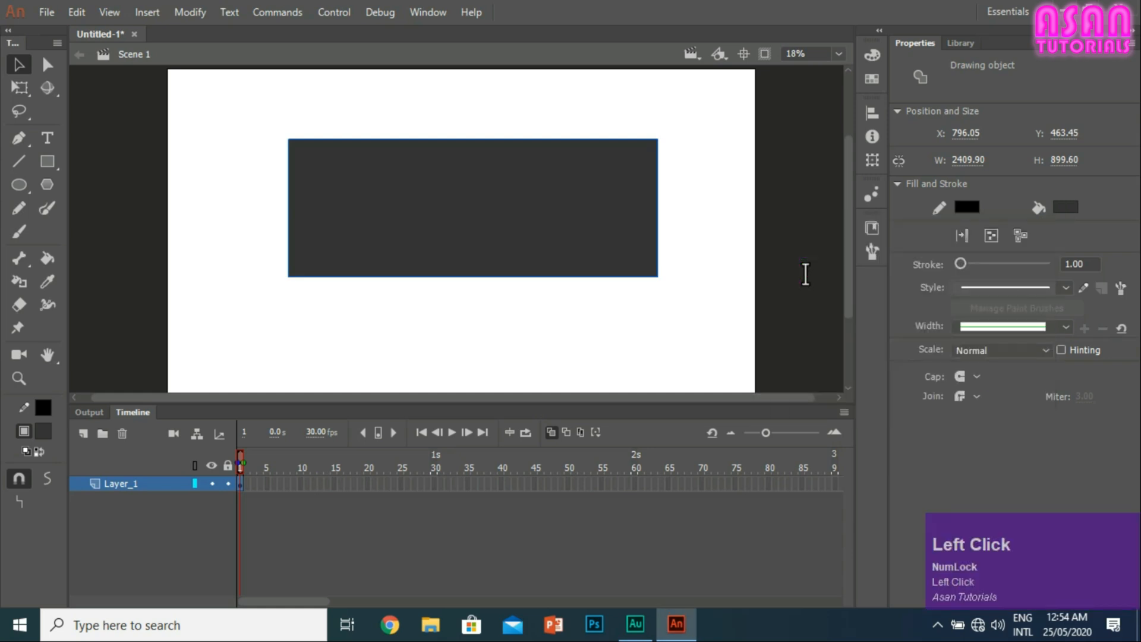
Step: Enter the rectangle's drawing object, select its fill and stroke to inspect them, and return to Scene 1
click(666, 200)
click(655, 201)
click(670, 202)
double_click(658, 210)
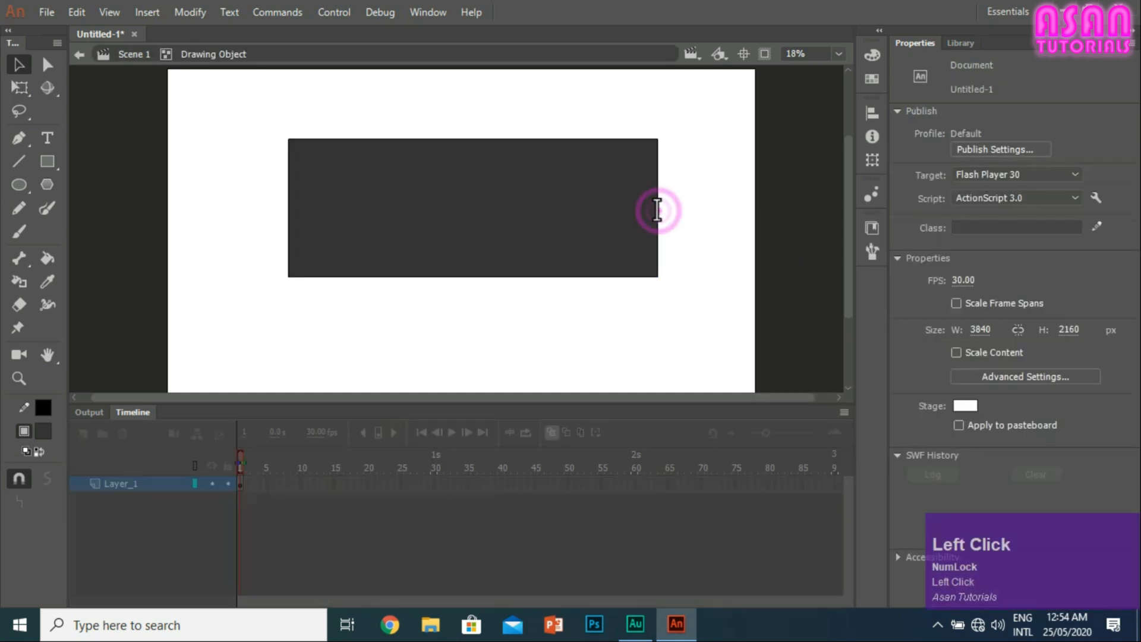
click(128, 54)
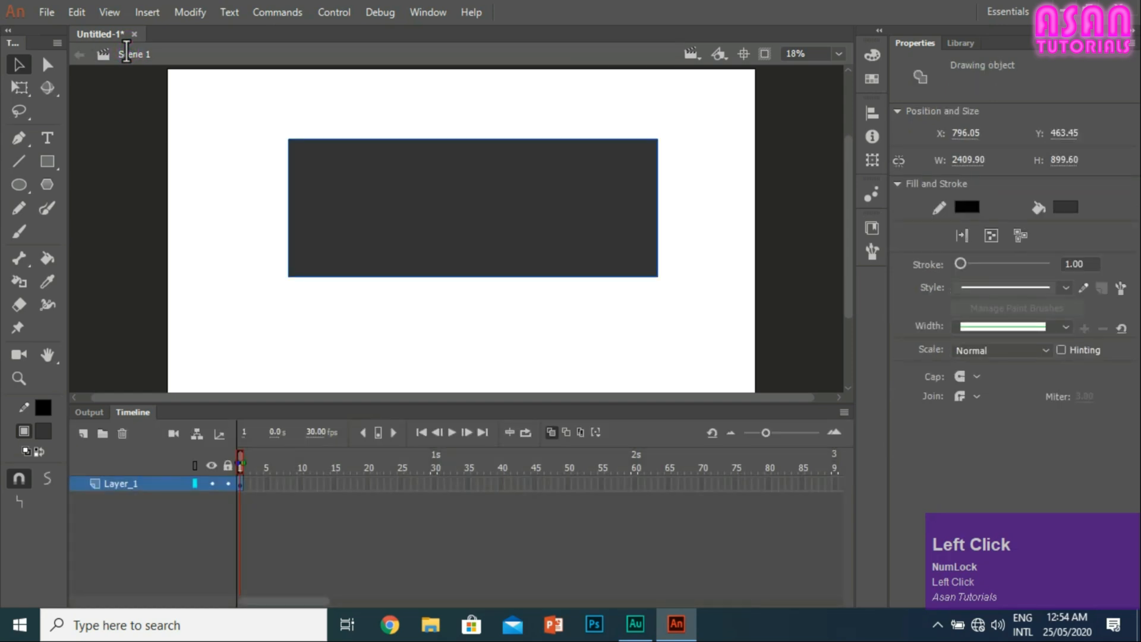
double_click(400, 190)
mouse_move(732, 340)
mouse_down()
mouse_move(600, 255)
mouse_move(270, 97)
mouse_up()
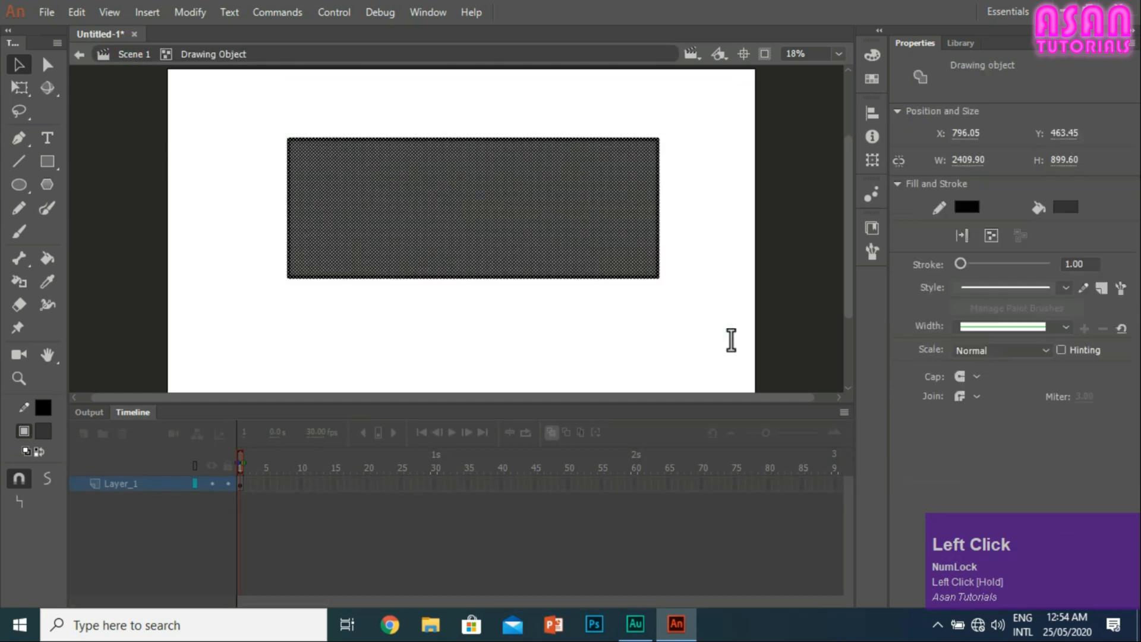
double_click(731, 340)
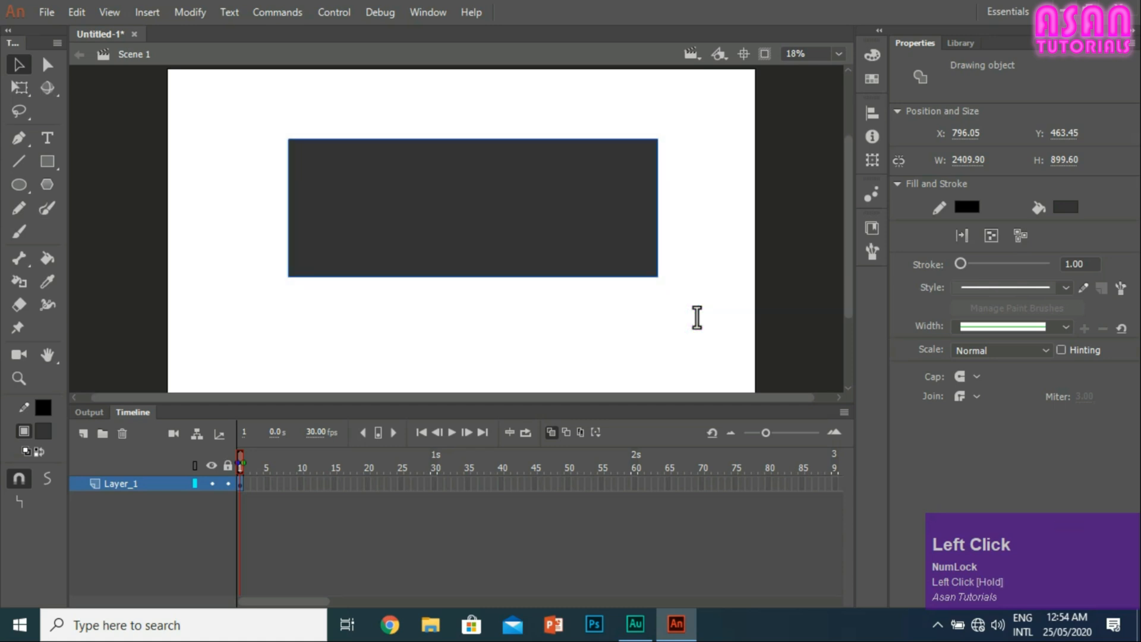
Step: Break apart the rectangle into a raw shape, select only its fill, and deselect it
key(ctrl+b)
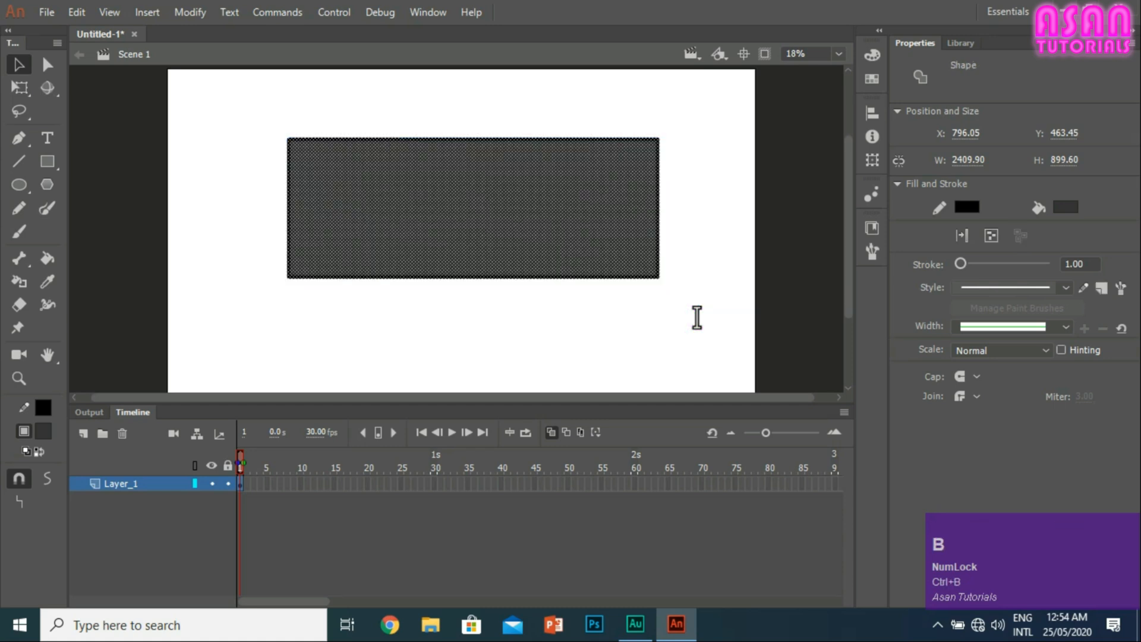
click(585, 338)
click(566, 191)
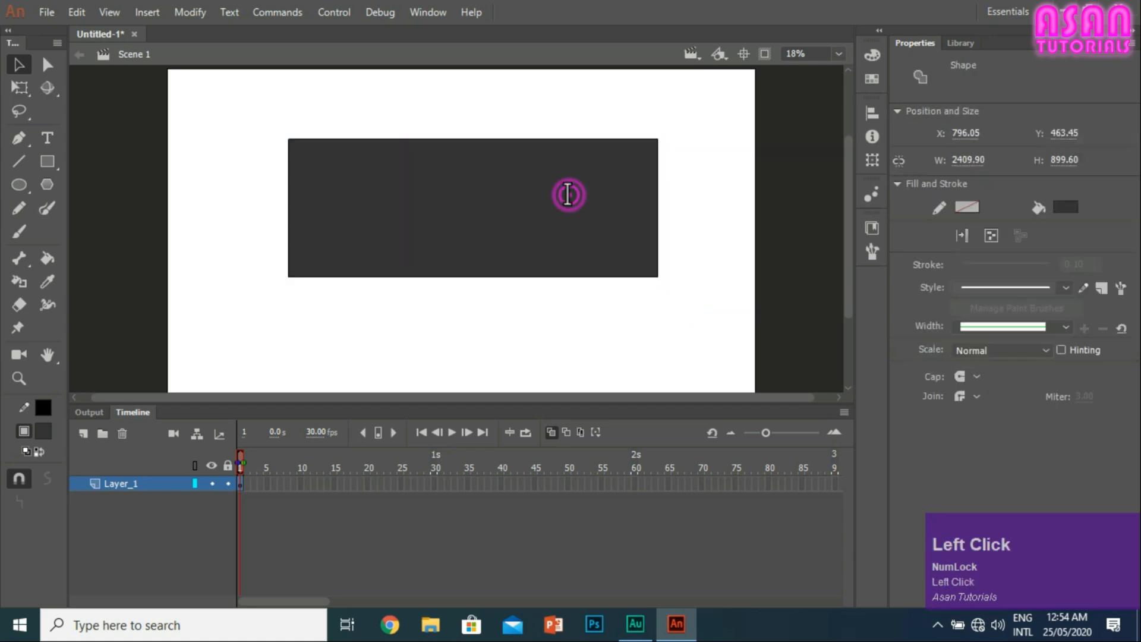
click(705, 221)
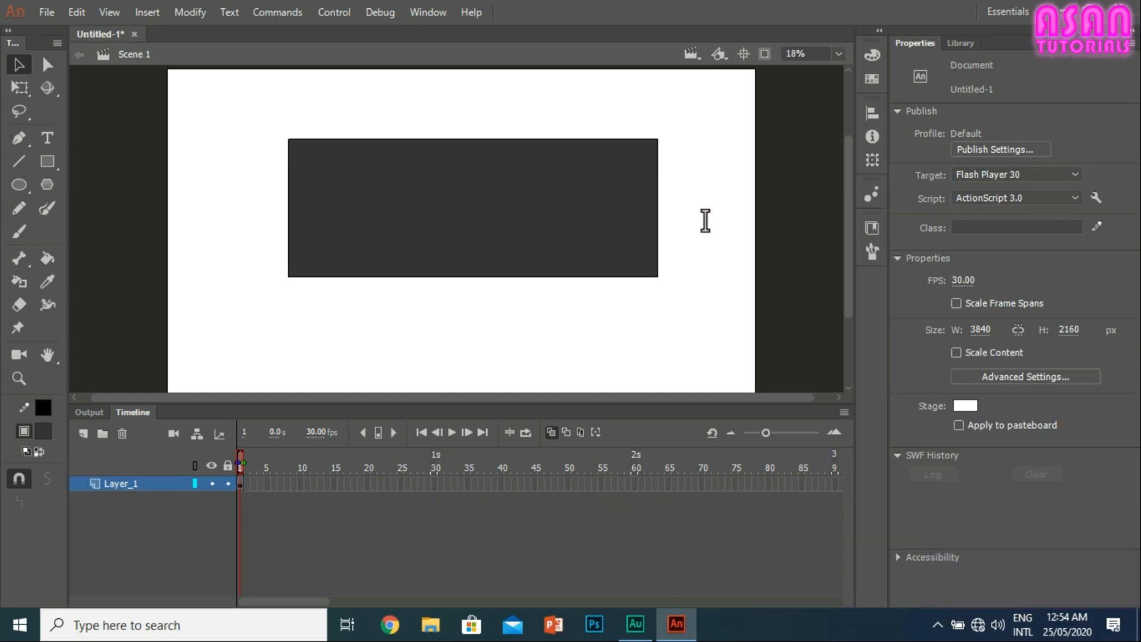
Step: Add a corner point to the rectangle's right edge and pull it and the lower-right corner outward into a short vertical side
drag(657, 201, 705, 204)
drag(658, 276, 715, 277)
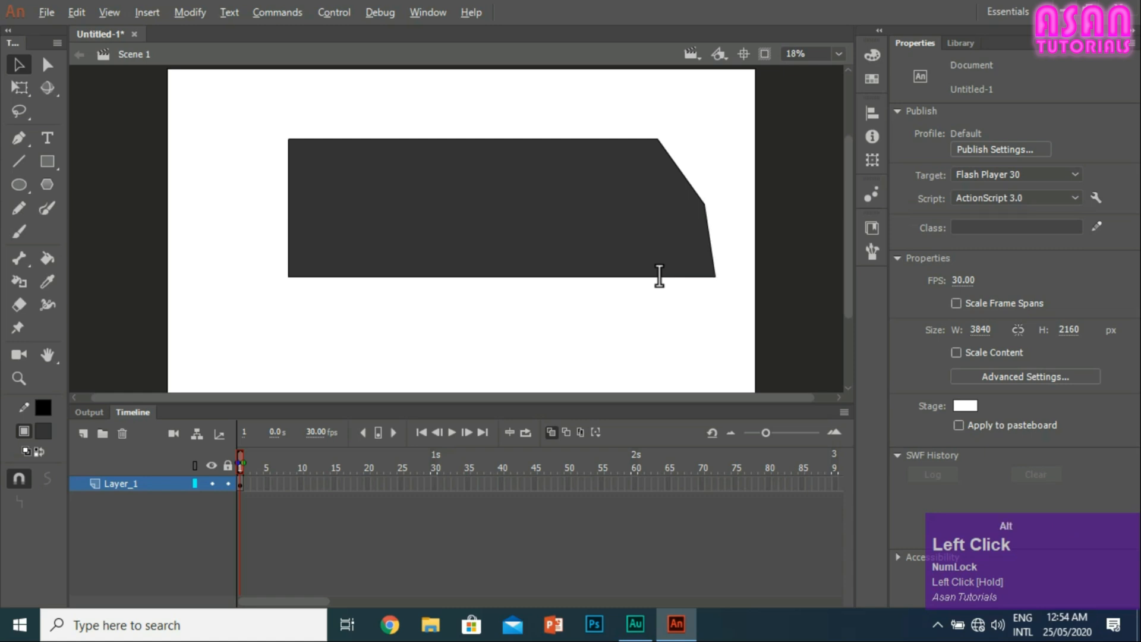
drag(705, 204, 705, 205)
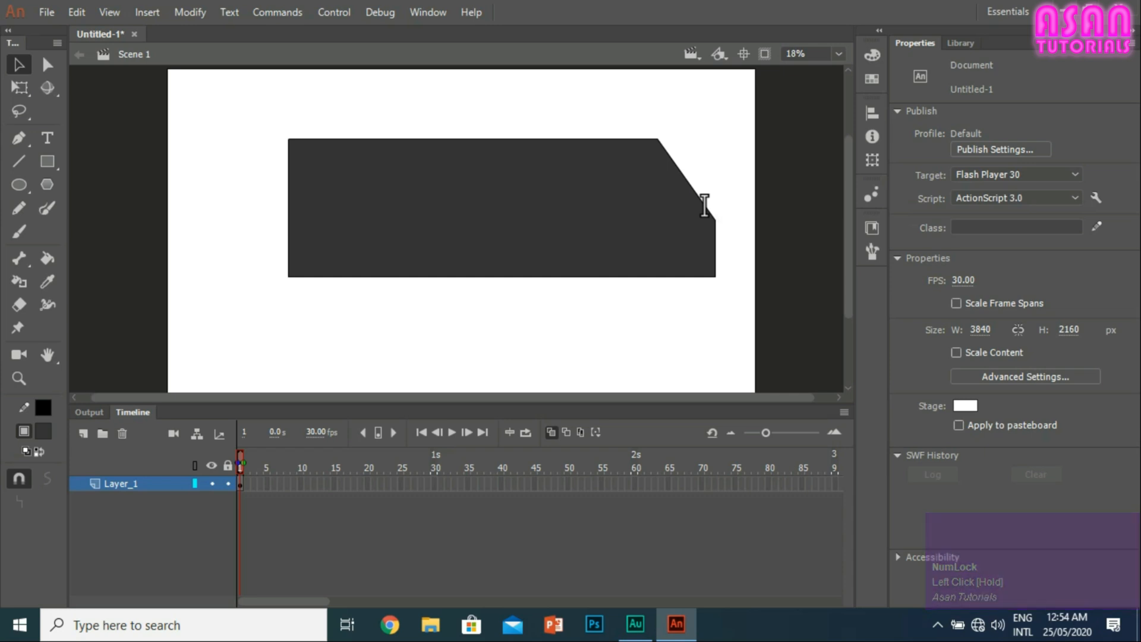
Step: Add a corner point low on the shape's left edge and move the lower-left corner outward directly beneath it
drag(288, 214, 288, 219)
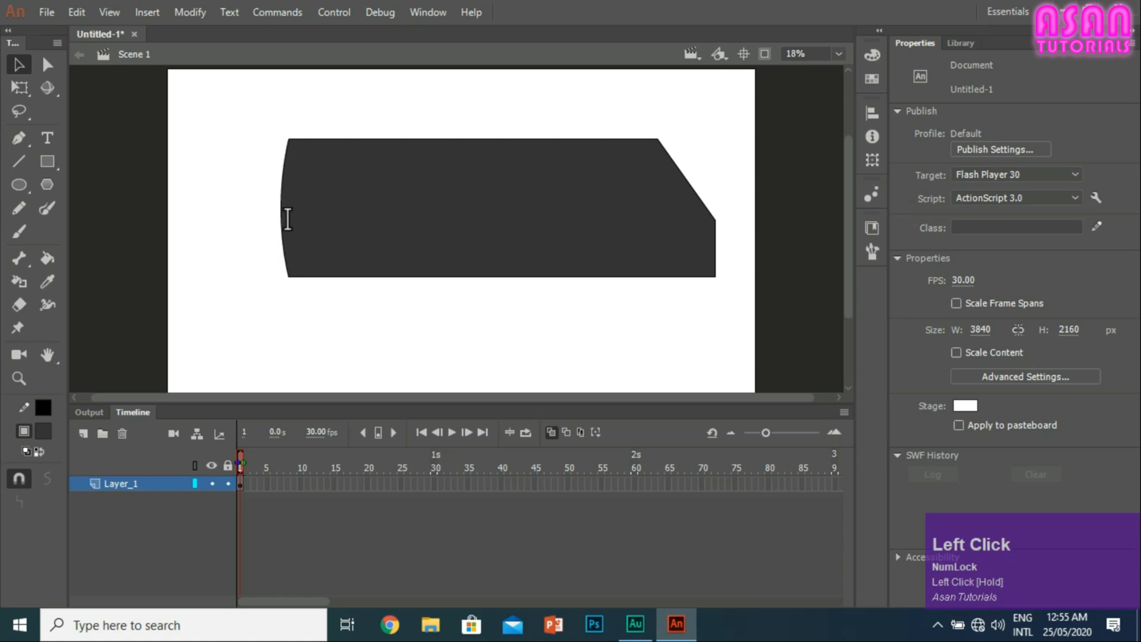
key(ctrl+z)
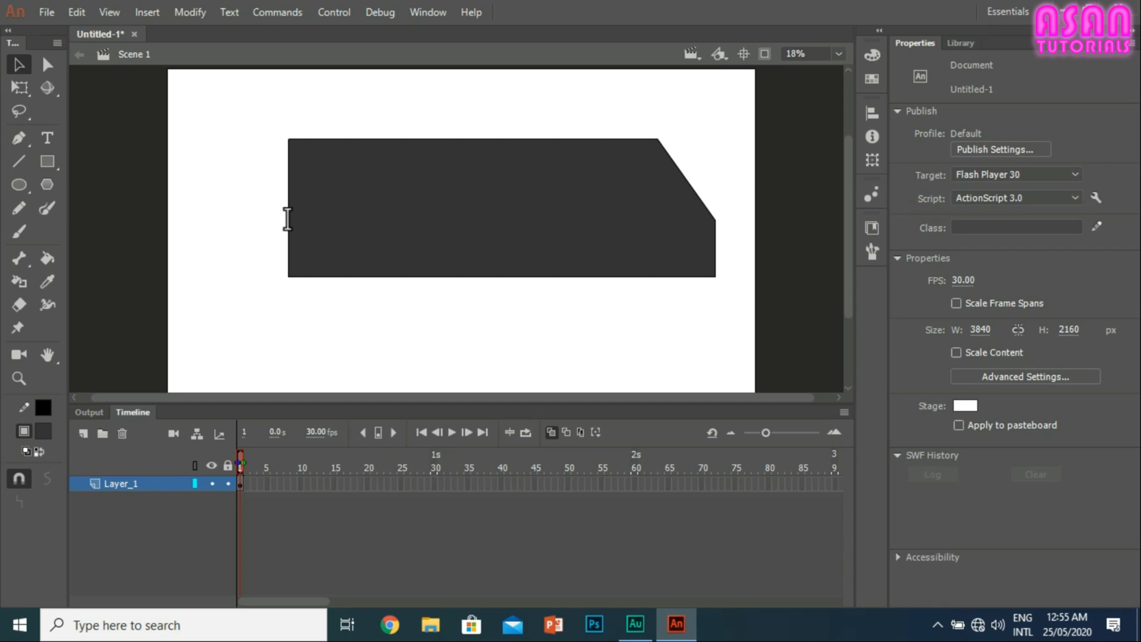
drag(288, 219, 273, 226)
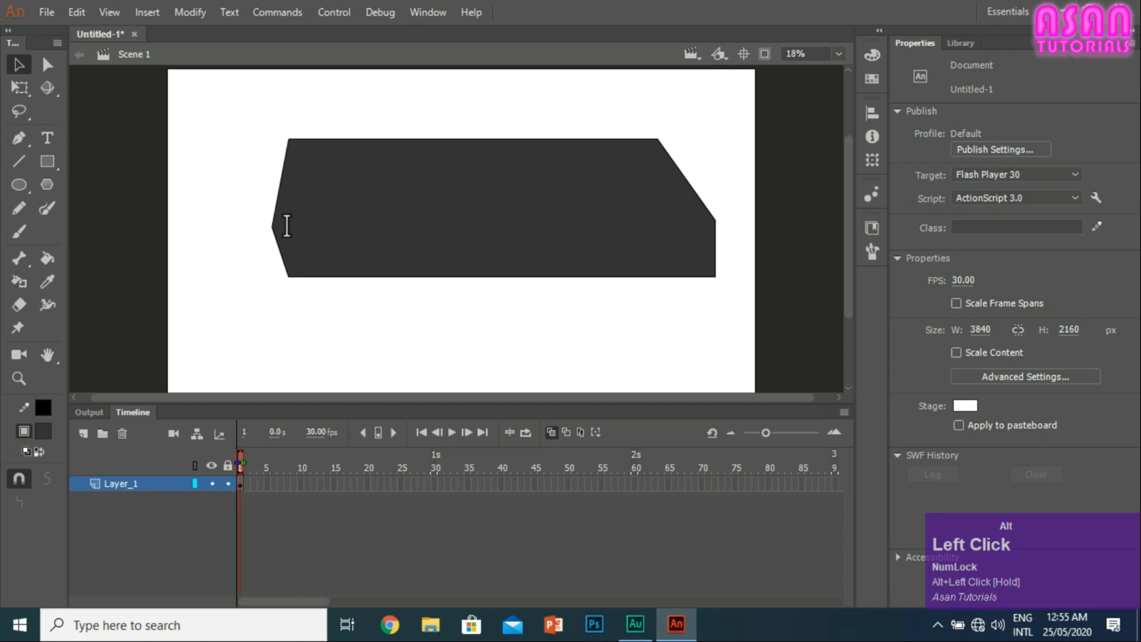
drag(288, 276, 273, 276)
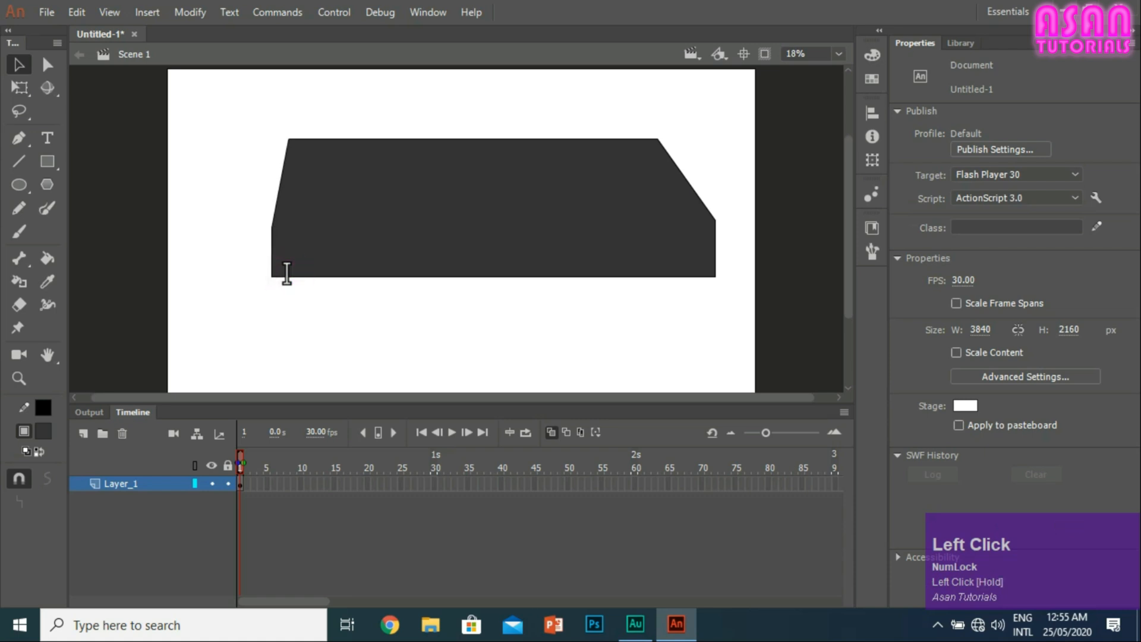
Step: Move the shape's two top corners inward to form sloping sides
drag(288, 139, 384, 140)
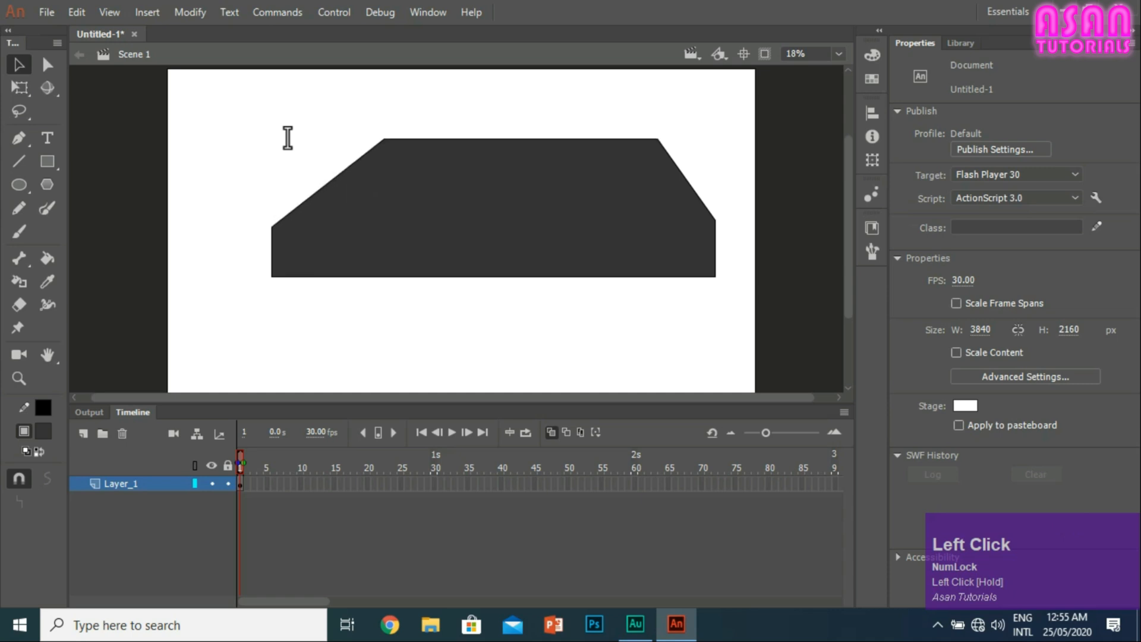
mouse_move(658, 139)
mouse_down()
mouse_move(636, 151)
mouse_move(603, 139)
mouse_move(657, 140)
mouse_up()
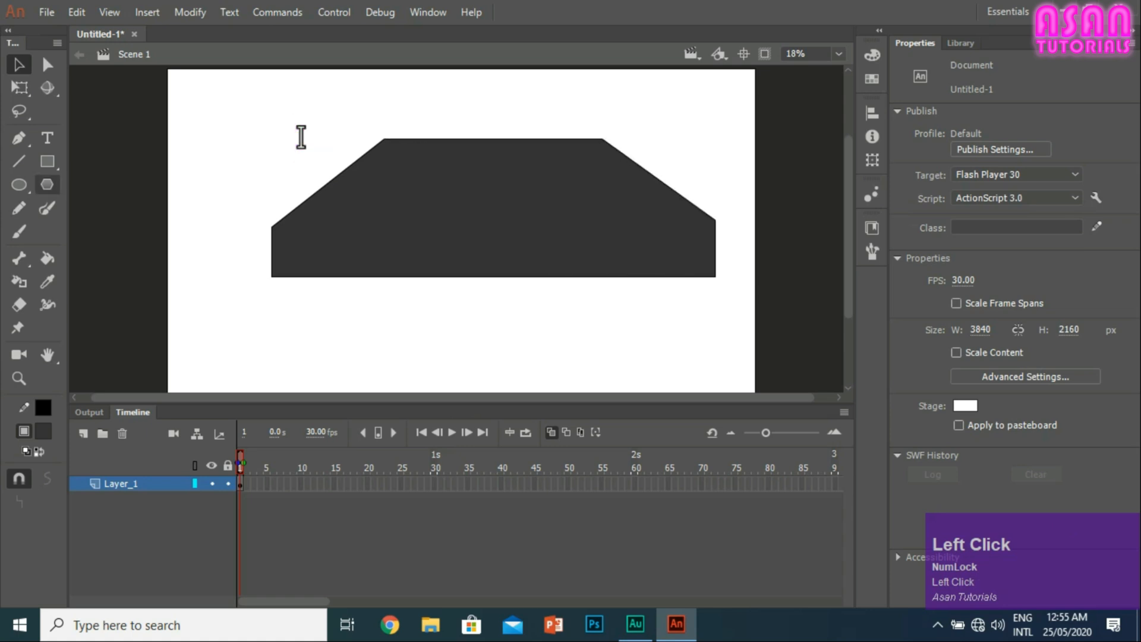
Step: Set the Rectangle tool's stroke colour to pale yellow
click(47, 161)
click(967, 134)
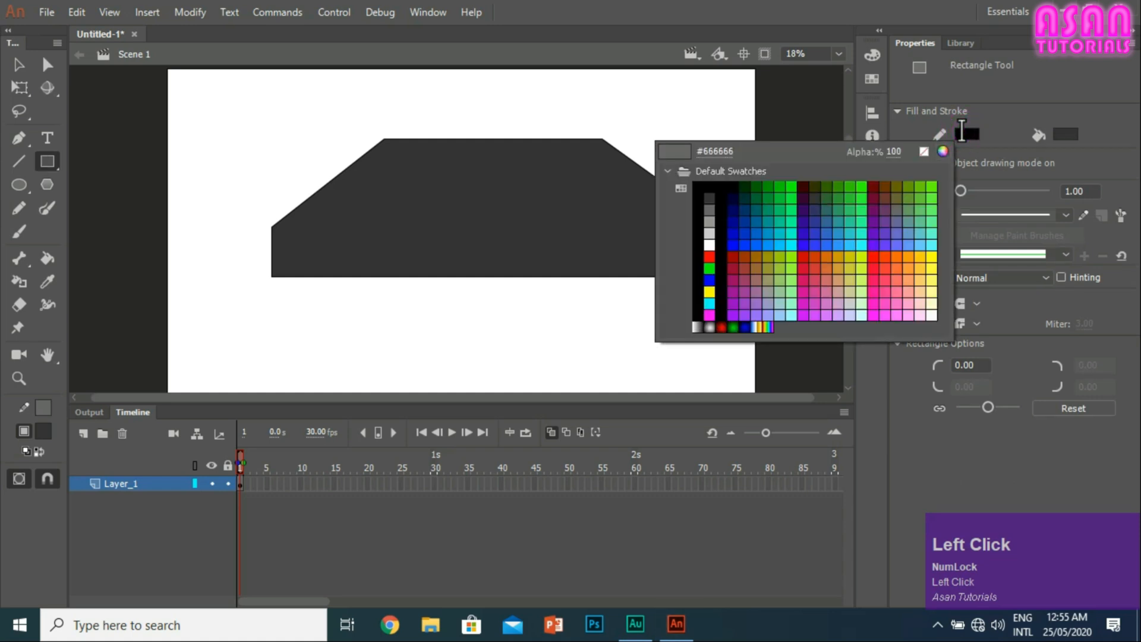
click(961, 132)
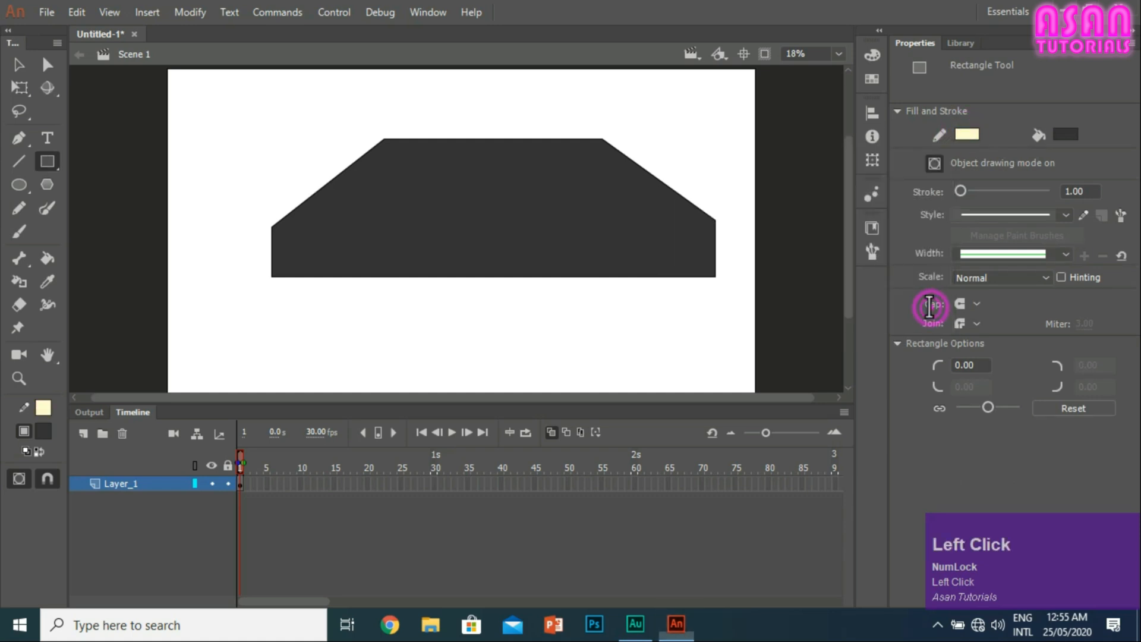
Step: Turn off object drawing mode and draw a small pale-yellow-outlined rectangle in the dark shape's upper-left area
drag(390, 156, 494, 211)
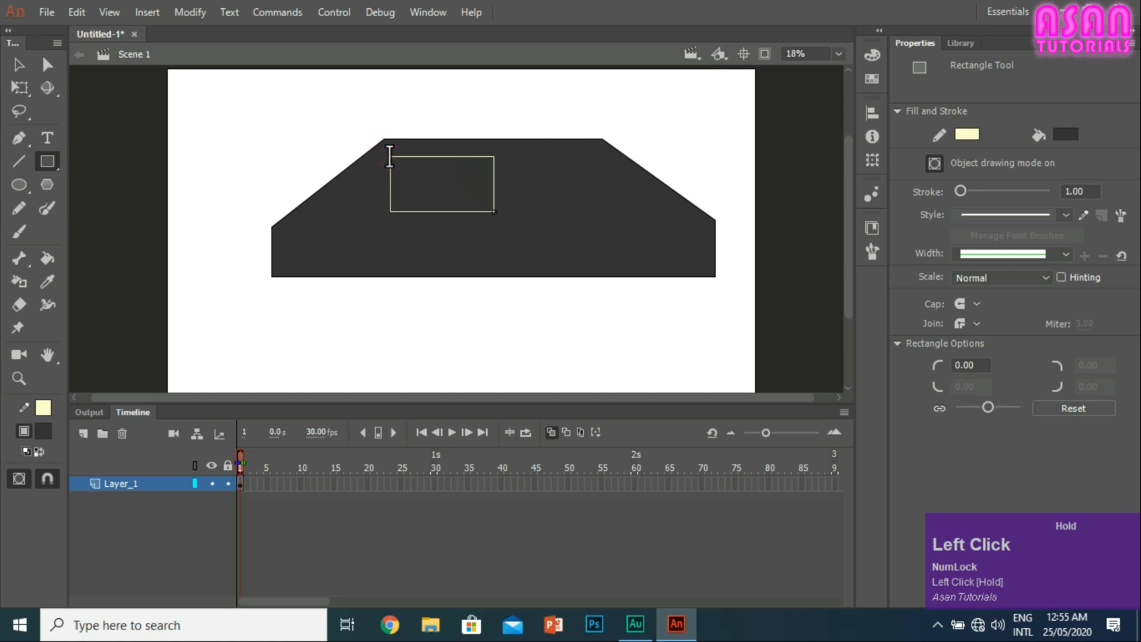
key(ctrl+z)
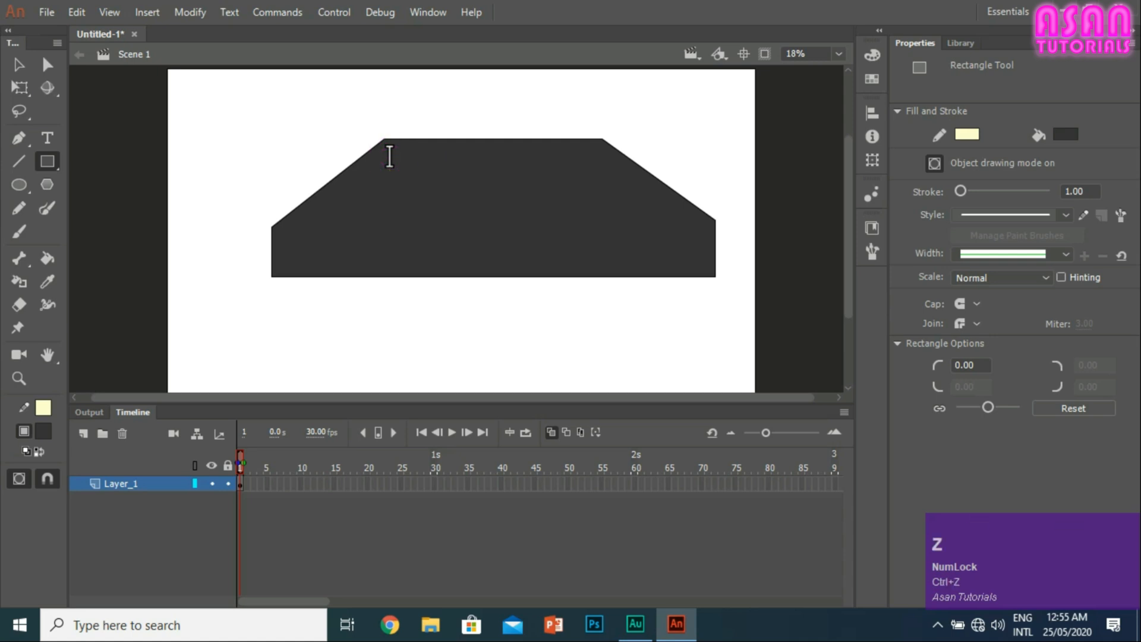
click(931, 162)
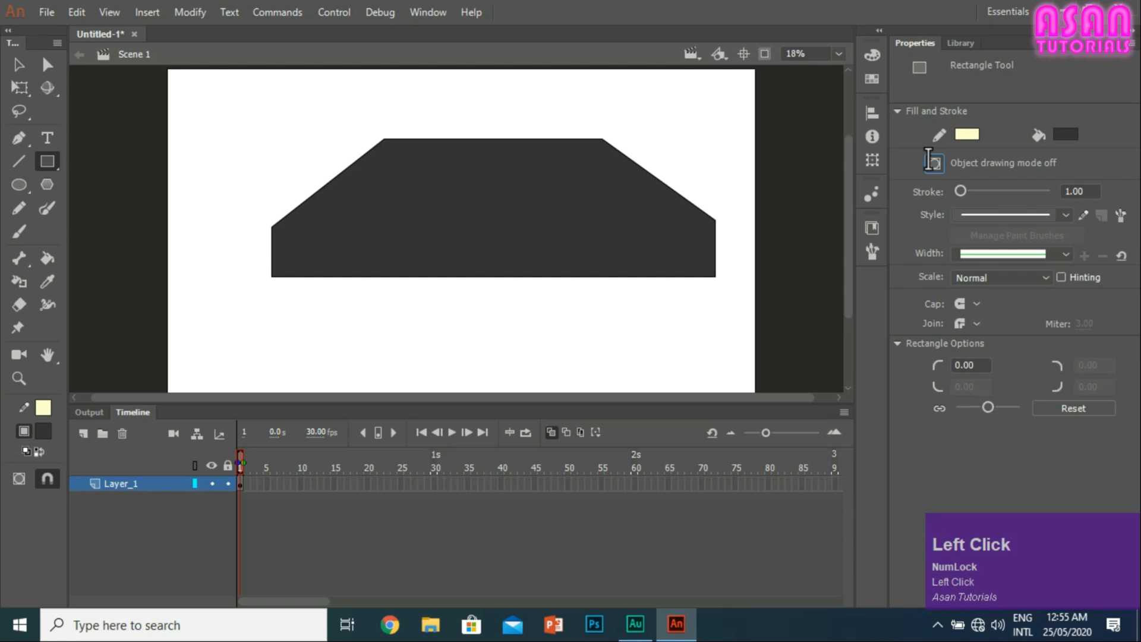
drag(387, 152, 487, 198)
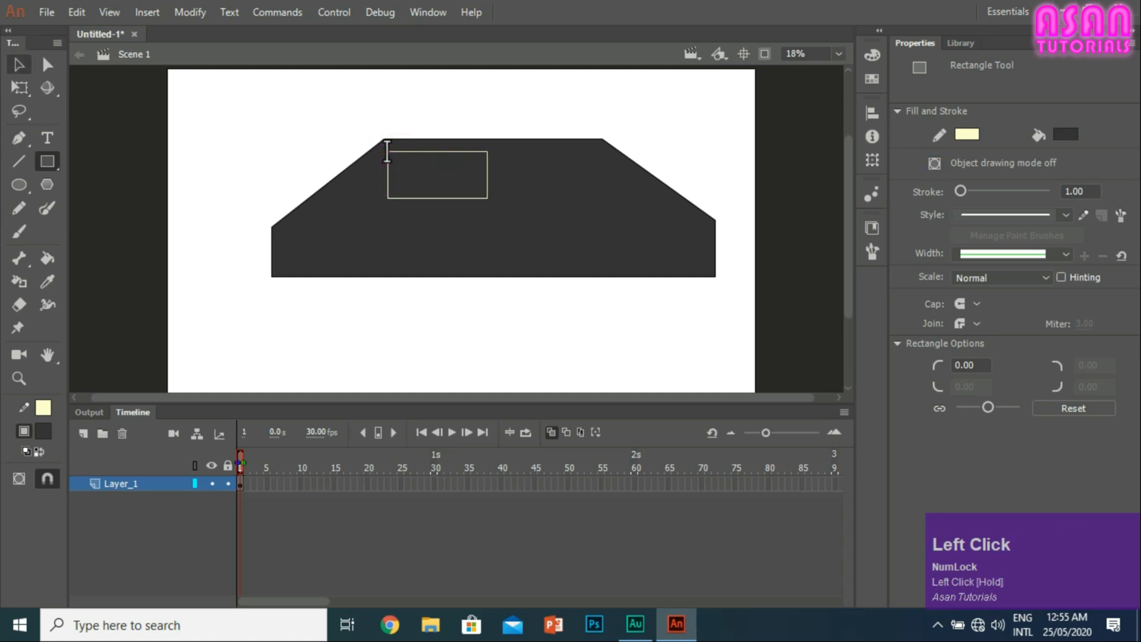
Step: Fill the small rectangle with light grey and move its lower-left corner outward to follow the body's slope
click(1063, 133)
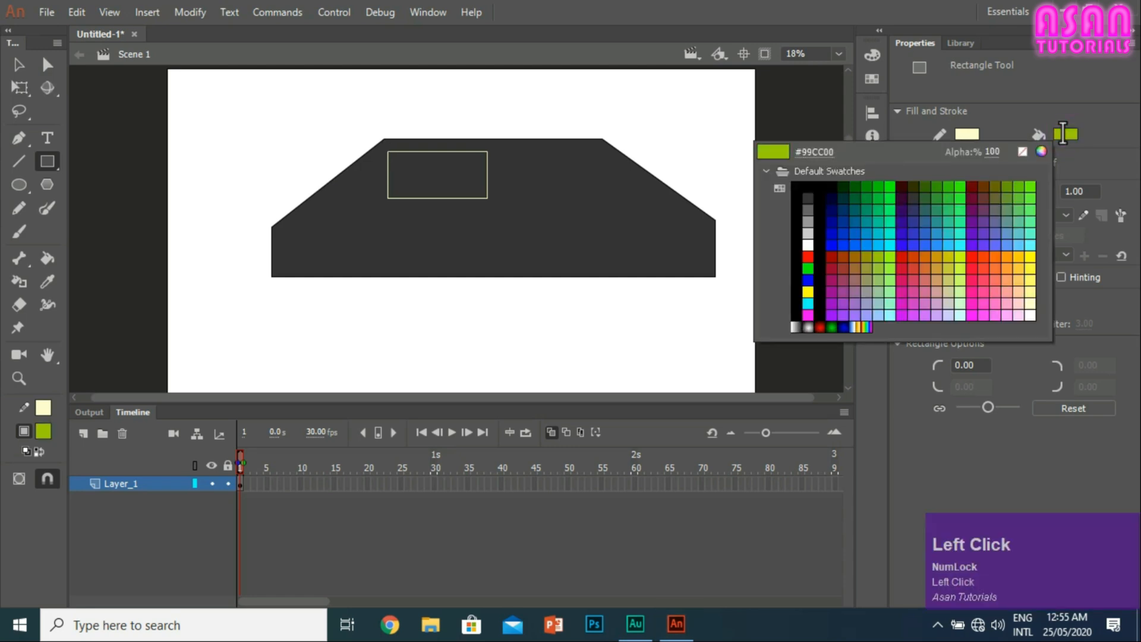
click(10, 70)
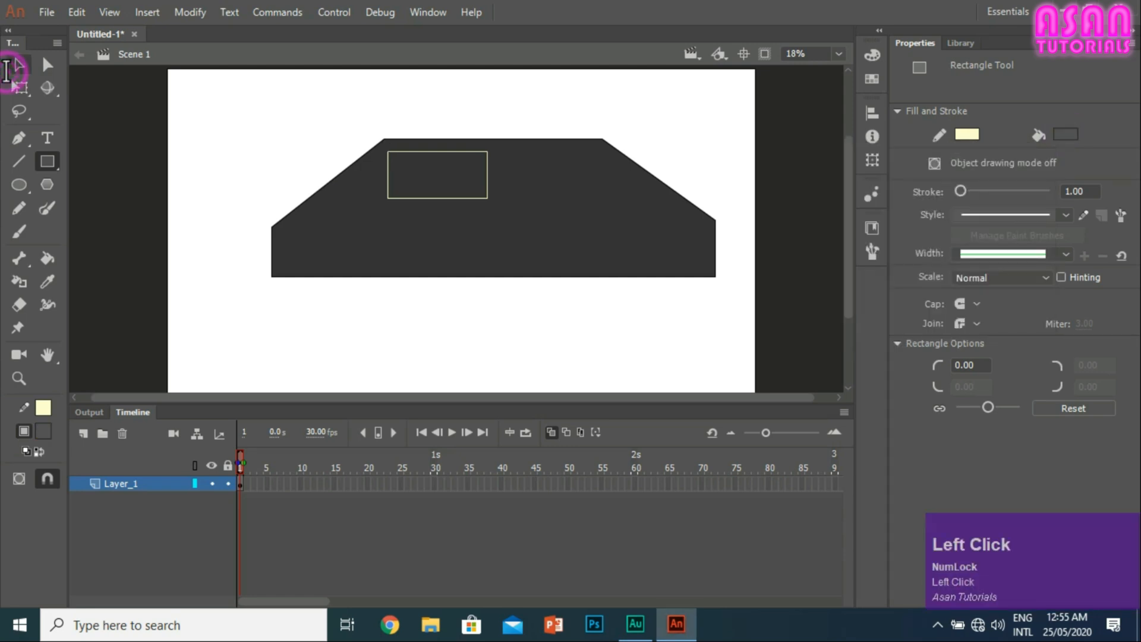
click(15, 66)
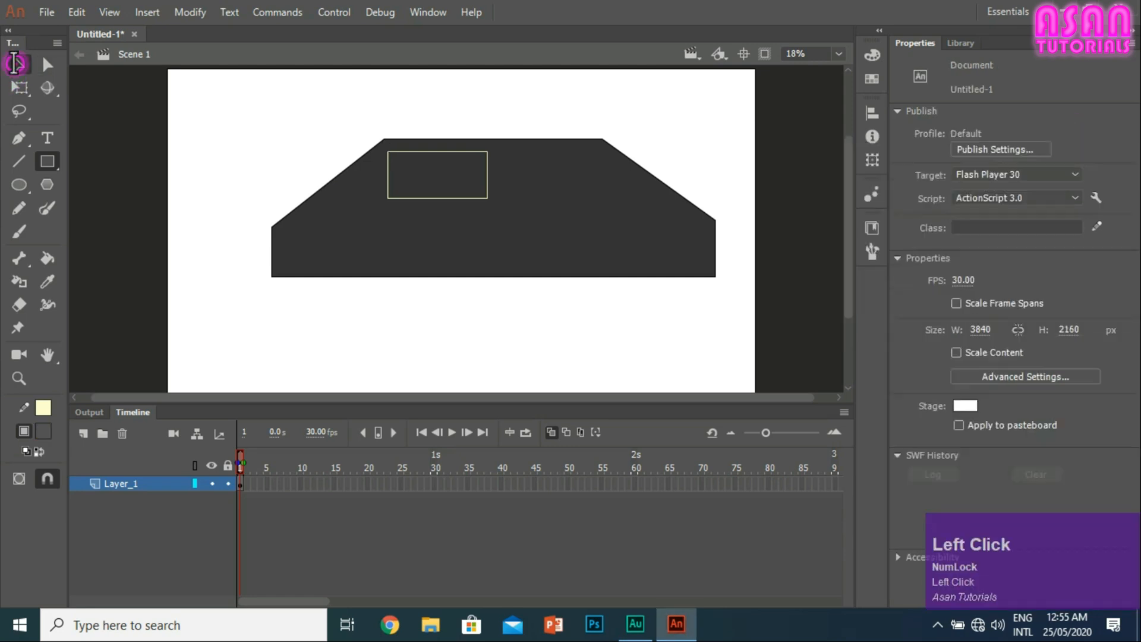
click(445, 166)
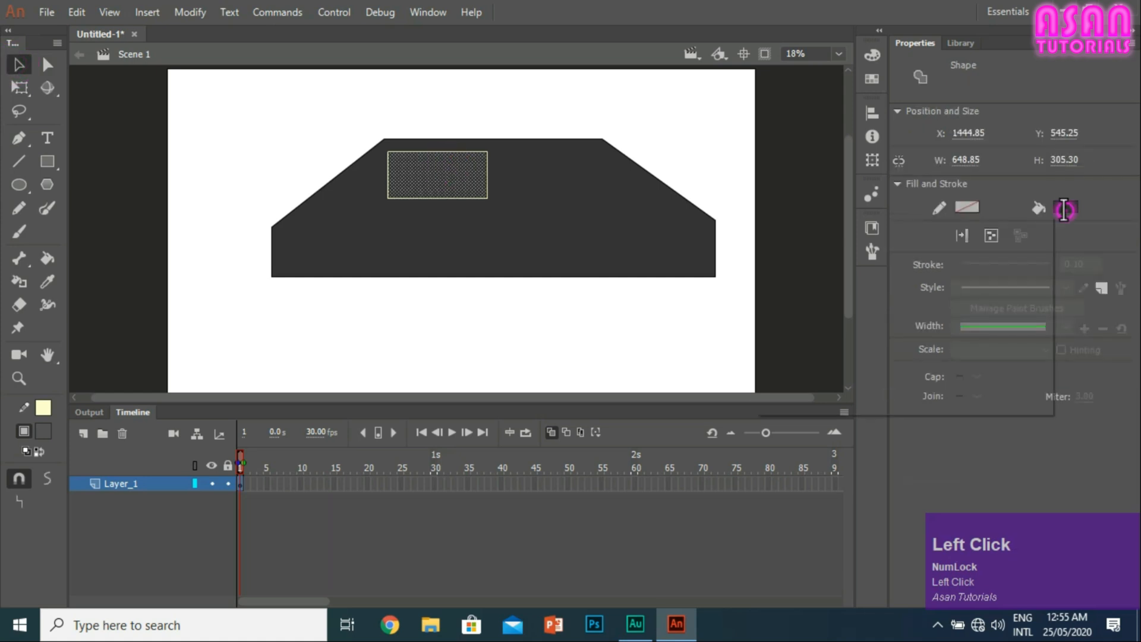
click(1065, 207)
click(805, 293)
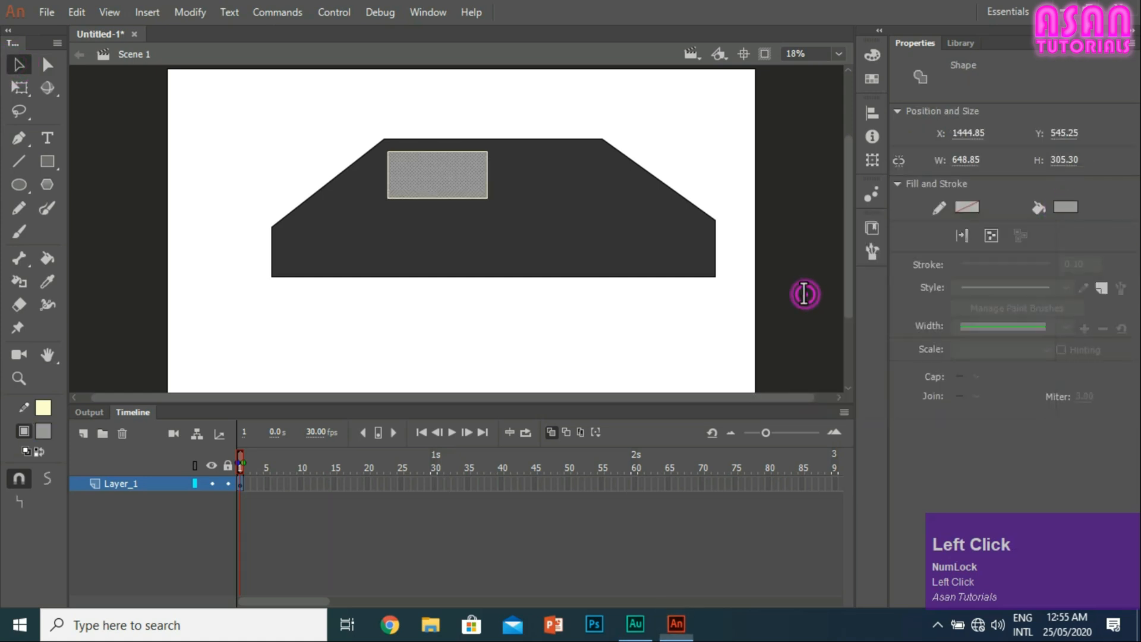
click(17, 63)
click(300, 138)
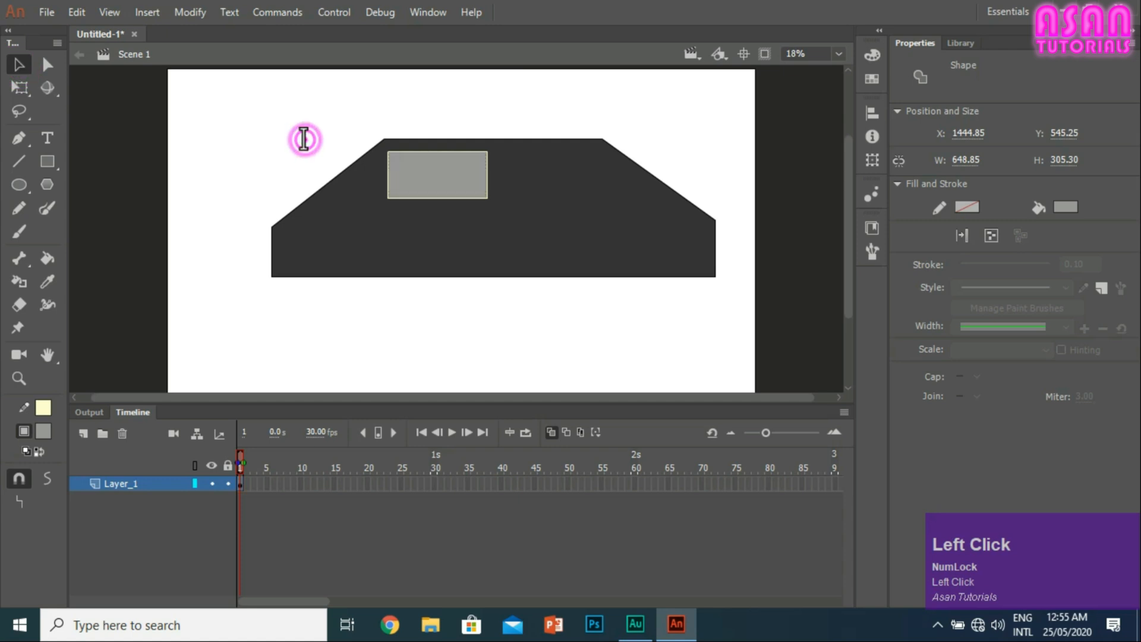
drag(387, 198, 334, 198)
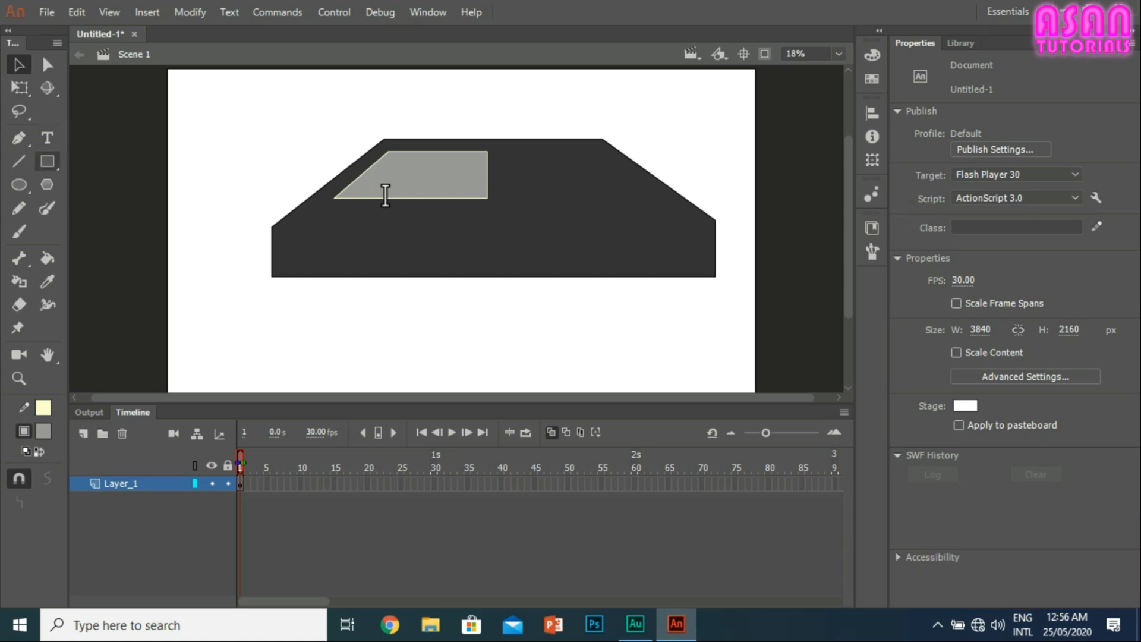
Step: Draw a second grey rectangle beside the first window and move its lower-right corner outward along the body's right slope
click(47, 162)
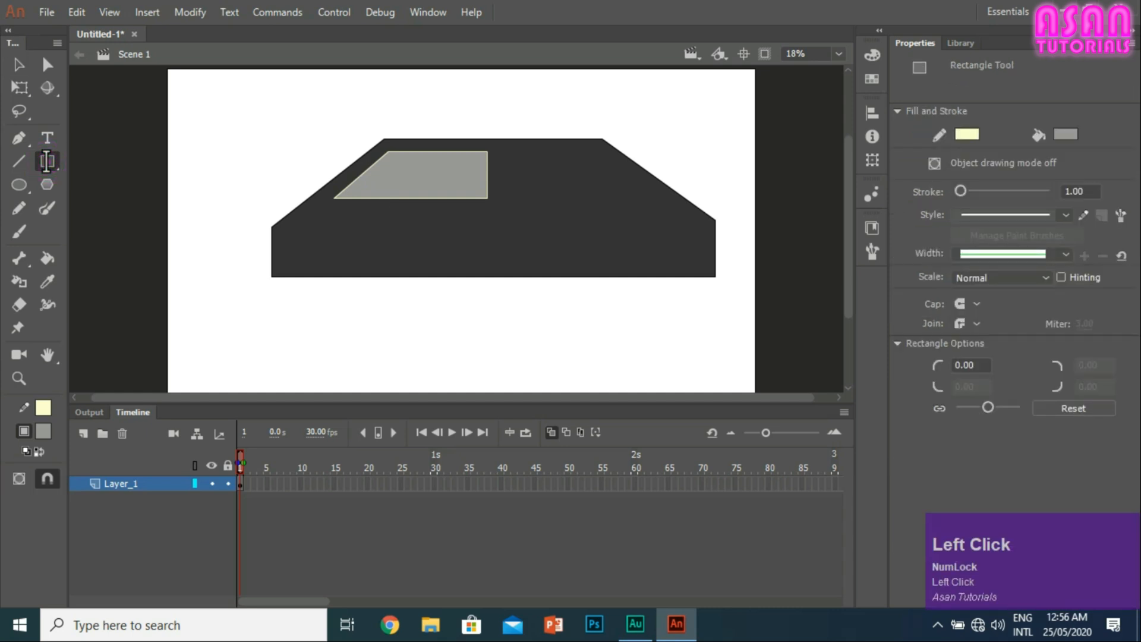
mouse_move(506, 153)
mouse_down()
mouse_move(594, 174)
mouse_move(609, 195)
mouse_move(594, 195)
mouse_up()
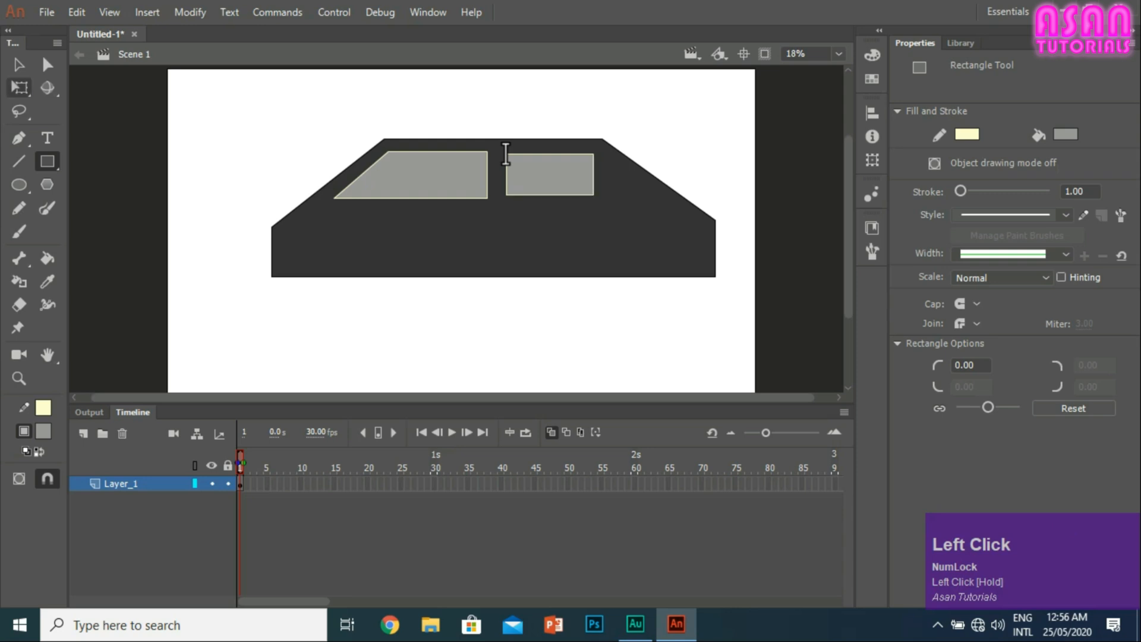
click(19, 63)
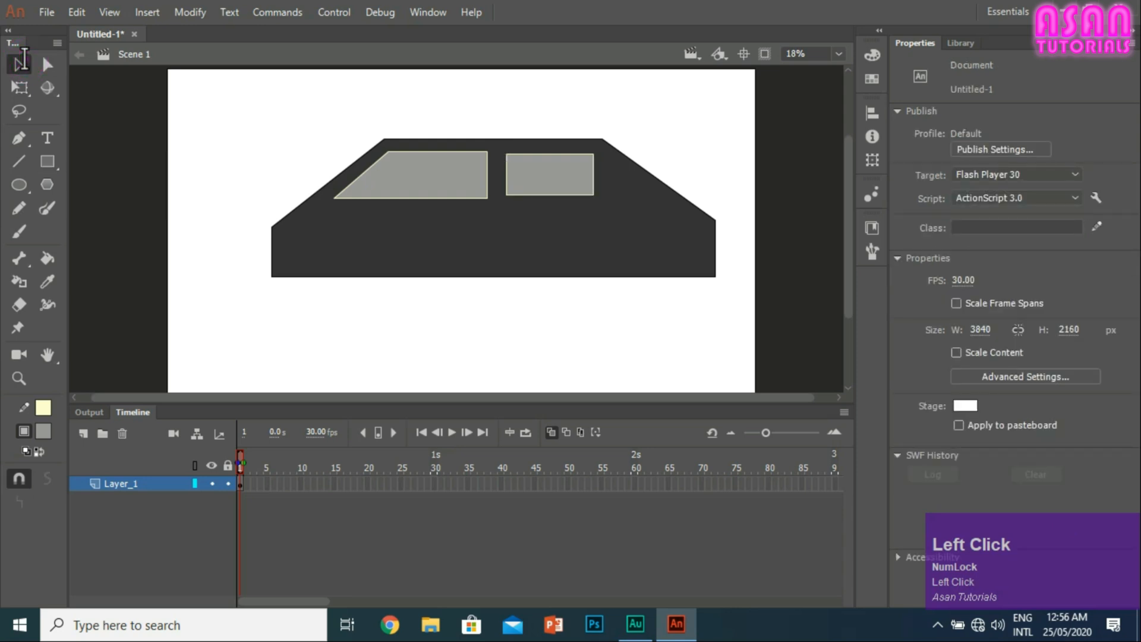
drag(593, 194, 643, 194)
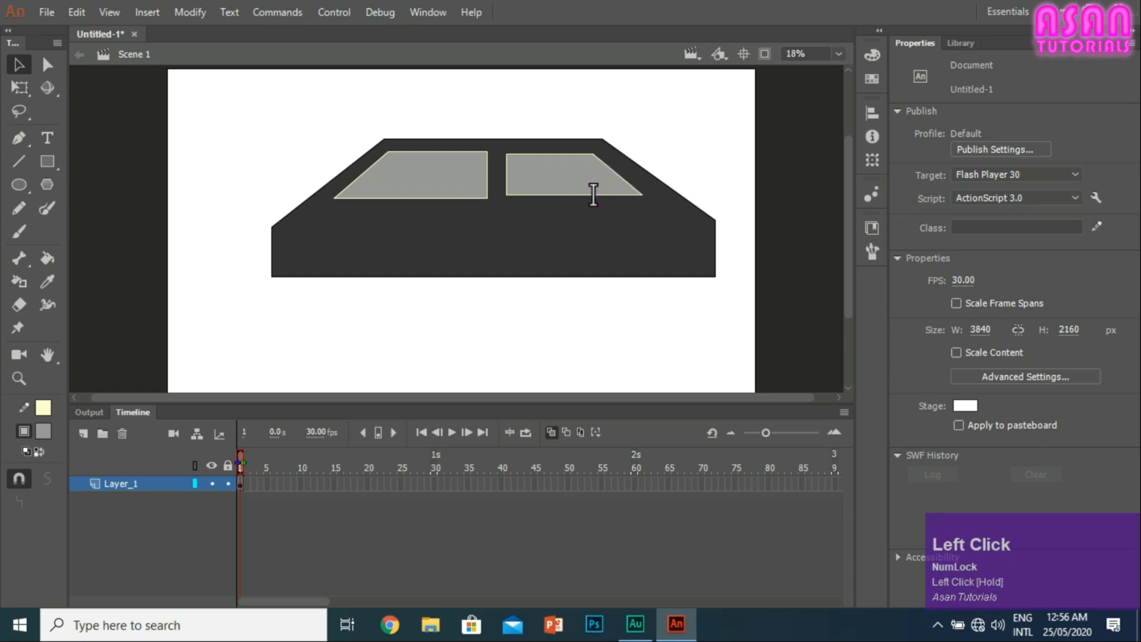
Step: Draw a circle about 559 px across below the car body's left end and fill it with black
click(17, 184)
drag(238, 305, 324, 390)
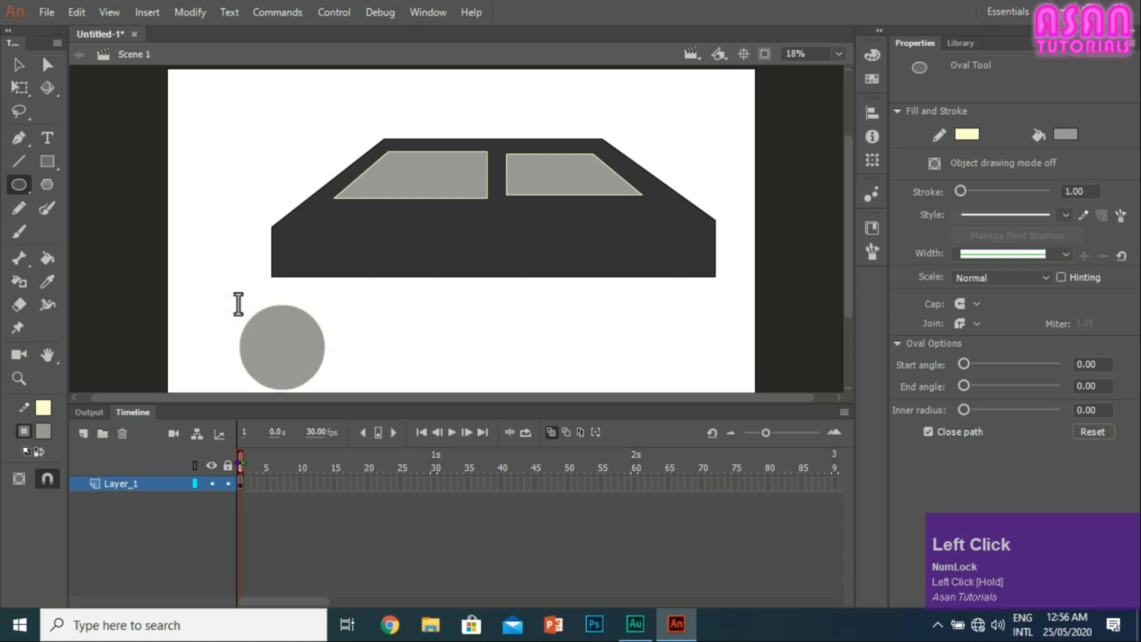
click(18, 65)
click(259, 347)
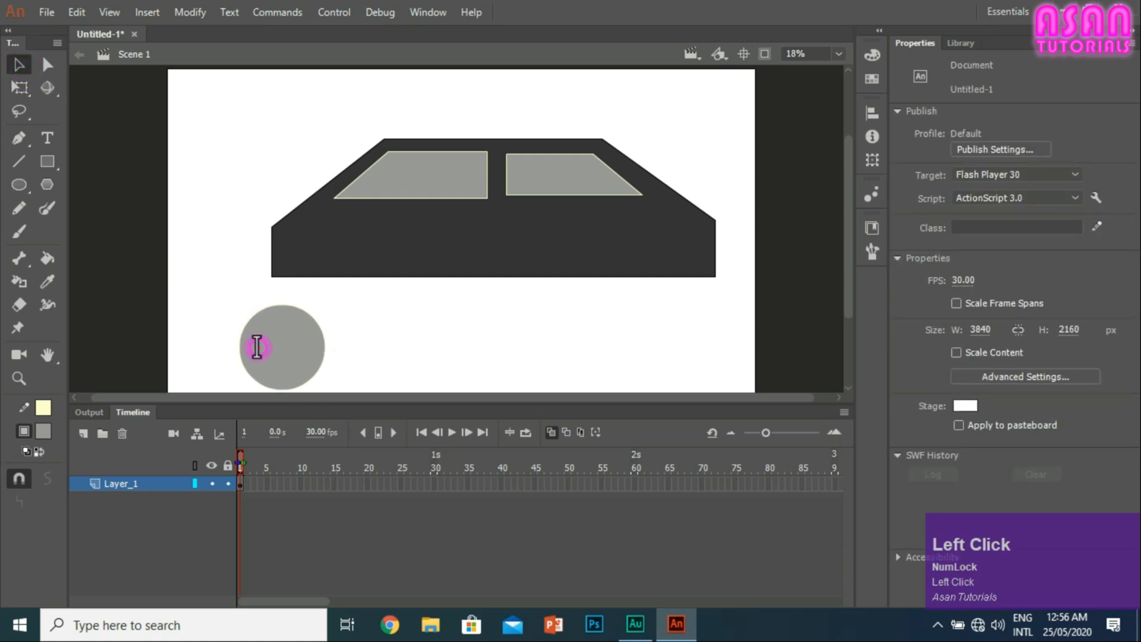
click(360, 331)
click(292, 356)
click(1065, 207)
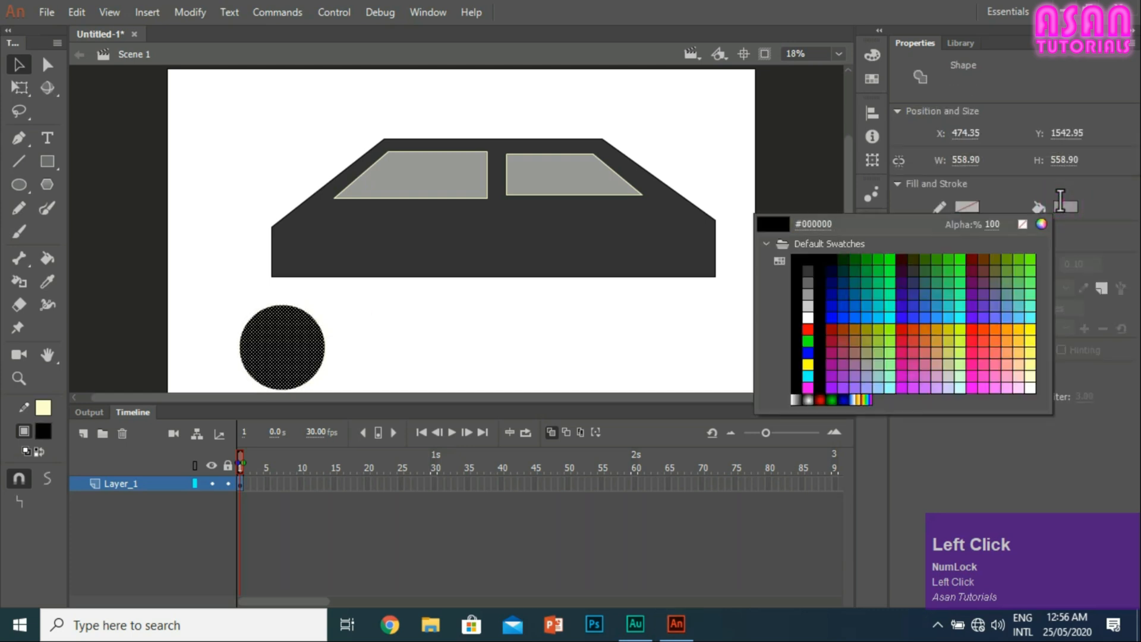
click(800, 263)
click(362, 309)
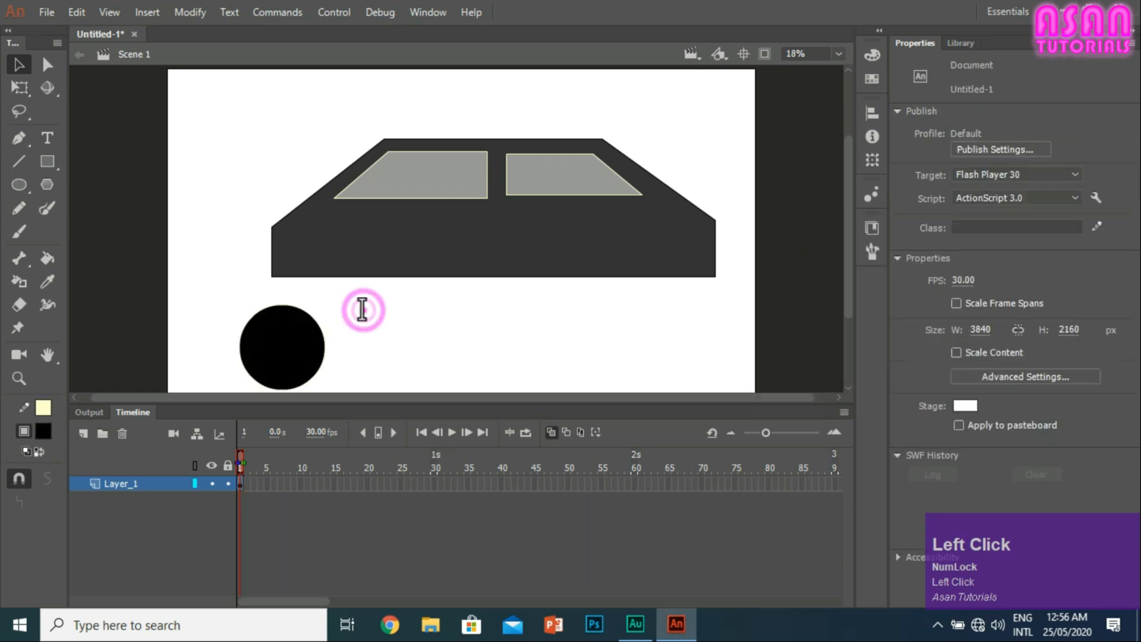
Step: Move the black circle with its outline onto the left part of the body's lower edge, at about X 981, Y 1156
mouse_move(357, 387)
mouse_down()
mouse_move(281, 383)
mouse_move(180, 302)
mouse_move(346, 398)
mouse_up()
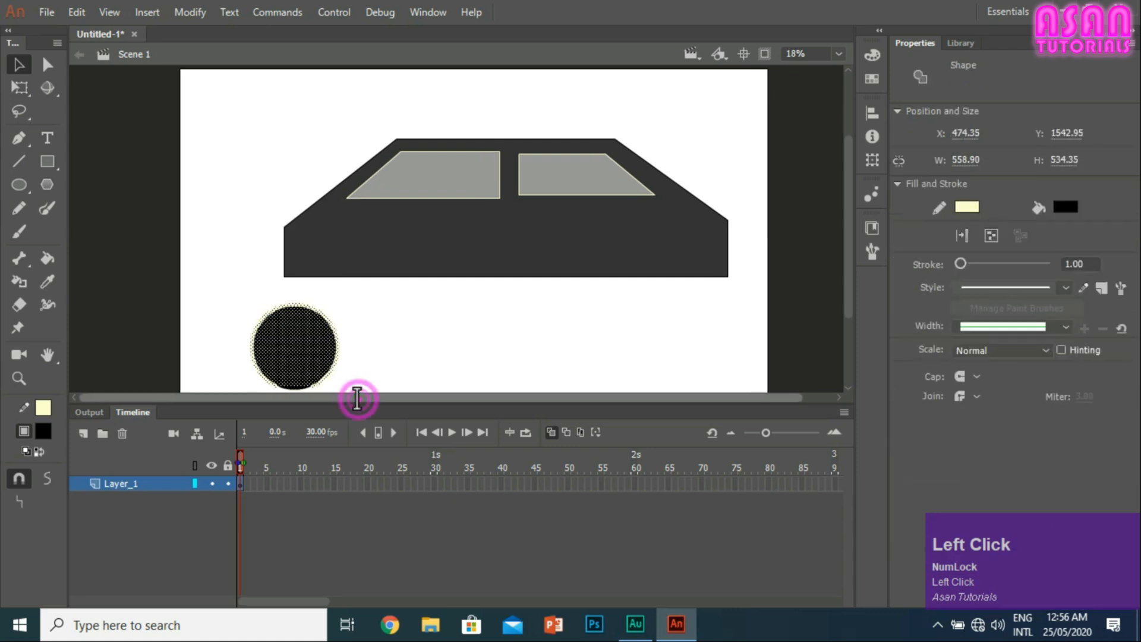
scroll(358, 398, down, 3)
mouse_move(370, 293)
mouse_down()
mouse_move(301, 297)
mouse_move(208, 183)
mouse_move(219, 206)
mouse_move(369, 290)
mouse_up()
drag(280, 259, 359, 200)
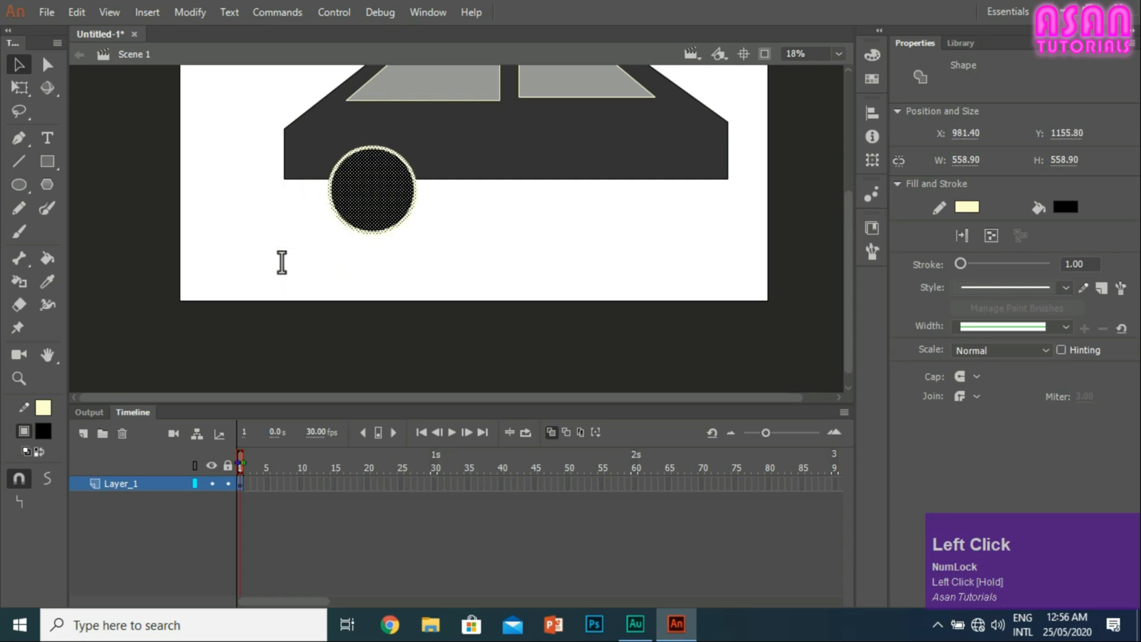
scroll(282, 262, up, 2)
Step: Delete the circle overlapping the body to cut out the left wheel arch
click(461, 324)
click(365, 270)
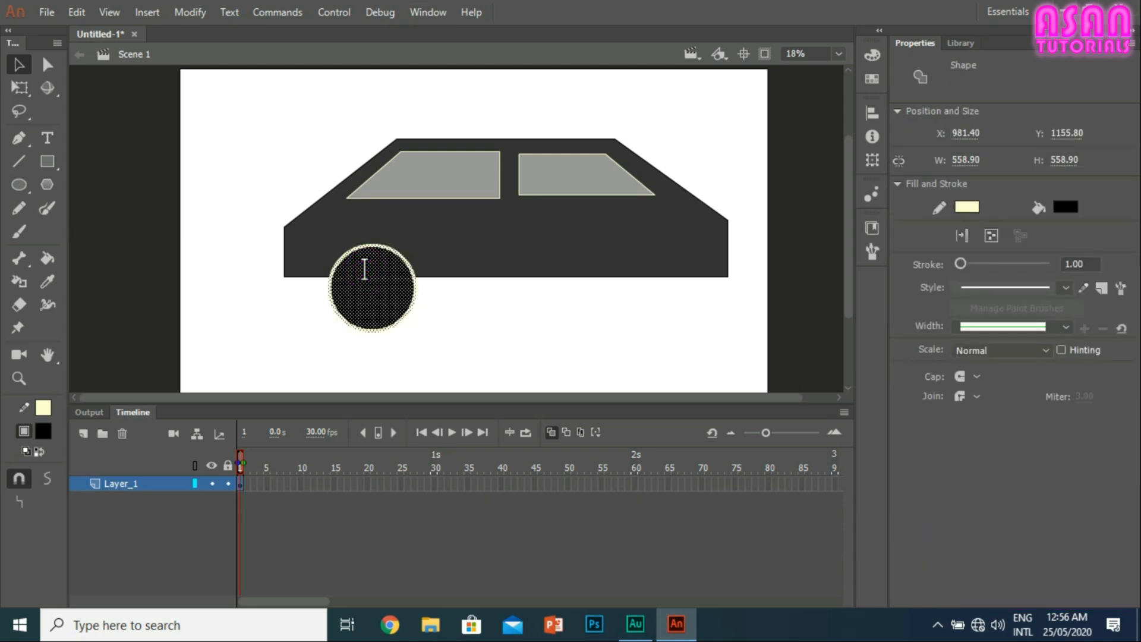
key(Delete)
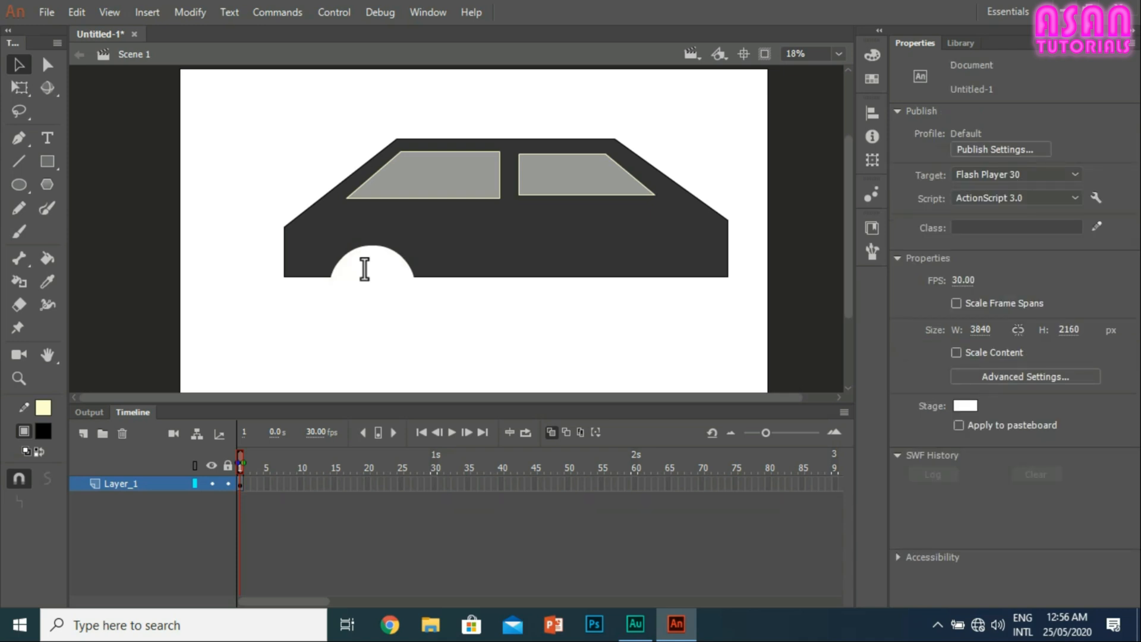
Step: Draw a circle about 523 px across over the body's lower-right edge and delete it to cut out the right wheel arch
click(18, 184)
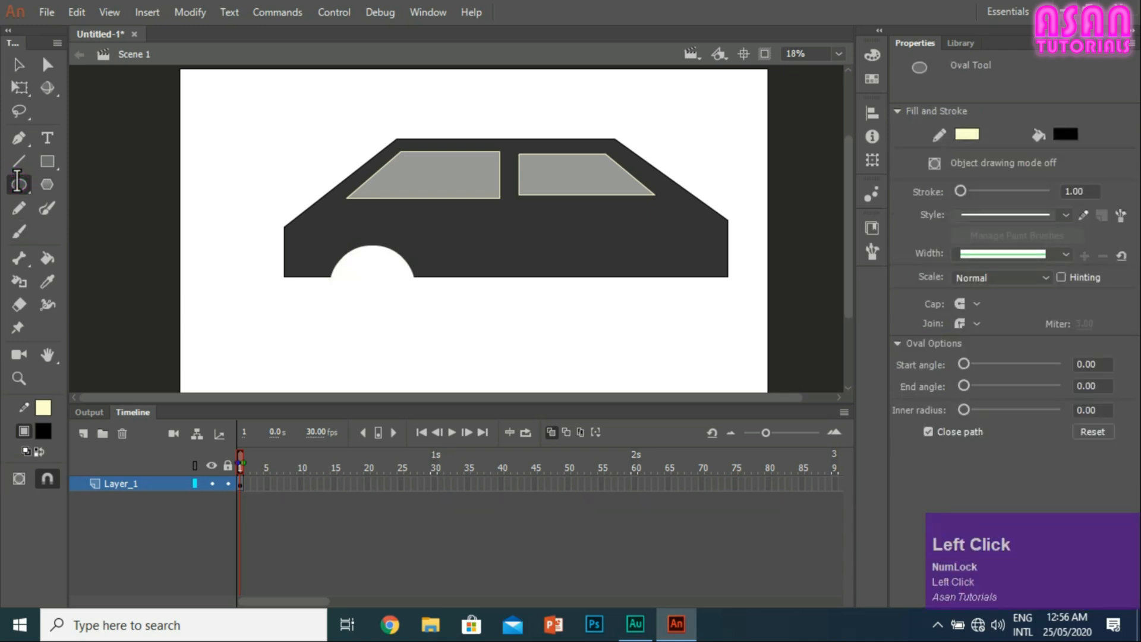
drag(622, 248, 704, 330)
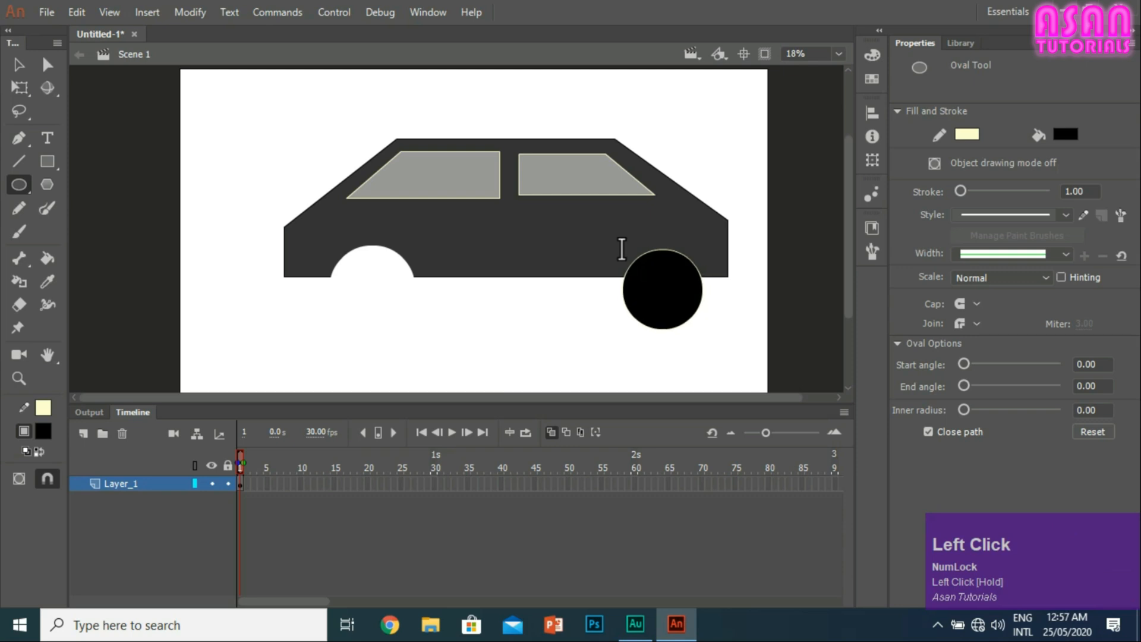
click(19, 64)
click(663, 270)
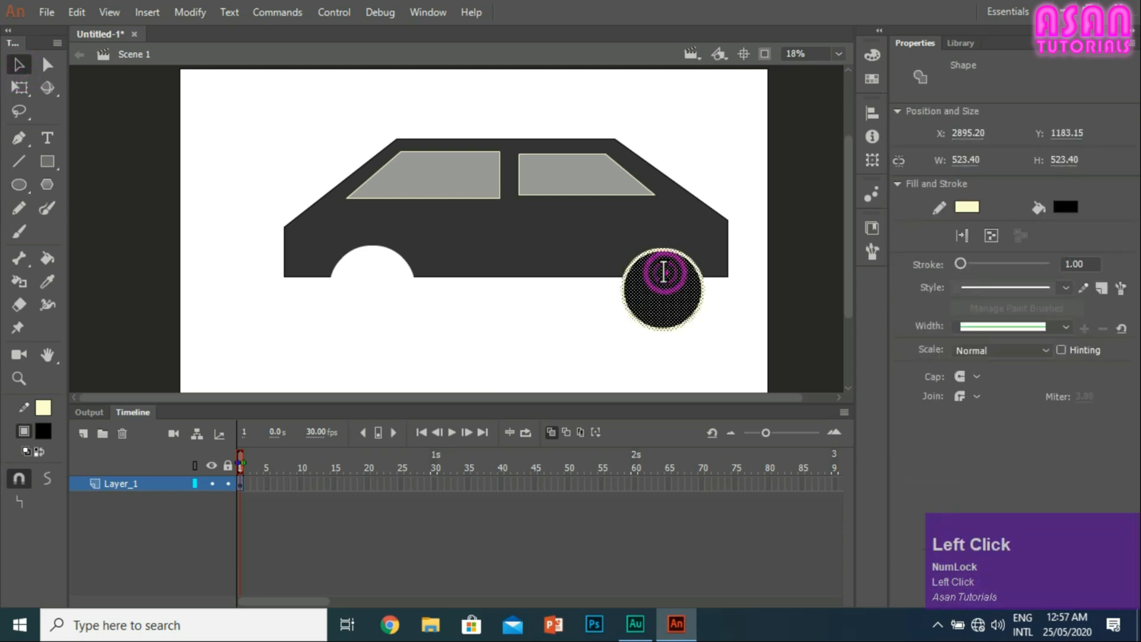
key(Delete)
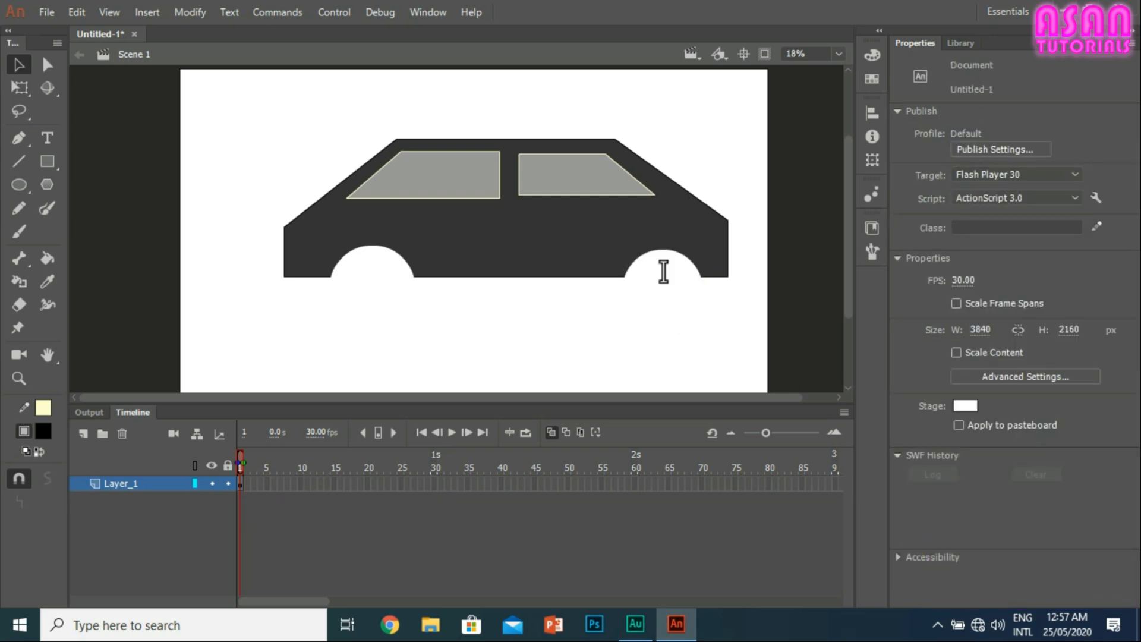
Step: Draw a black wheel about 477 px across in the left wheel arch and copy it into the right arch
click(18, 183)
drag(346, 273, 399, 316)
click(18, 64)
click(391, 293)
double_click(391, 293)
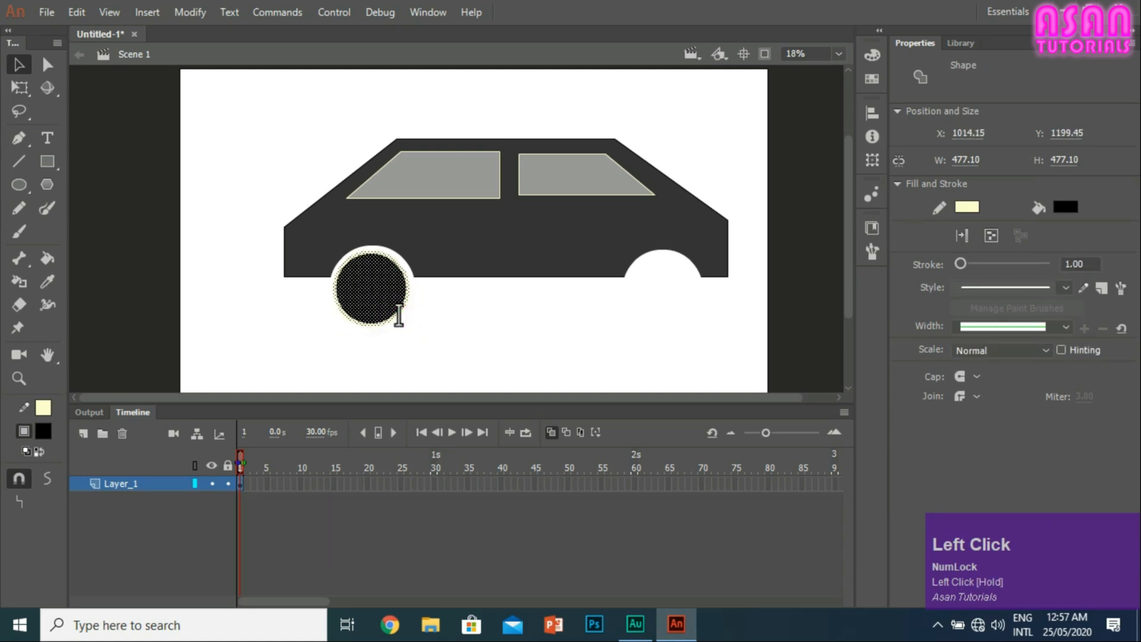
drag(369, 281, 663, 287)
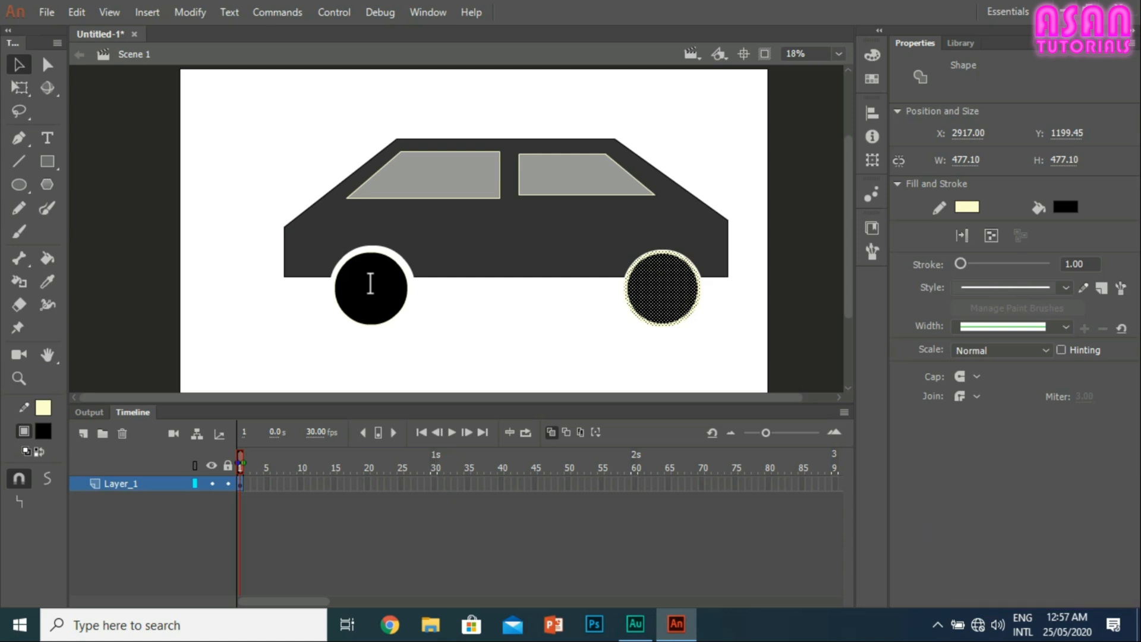
click(688, 327)
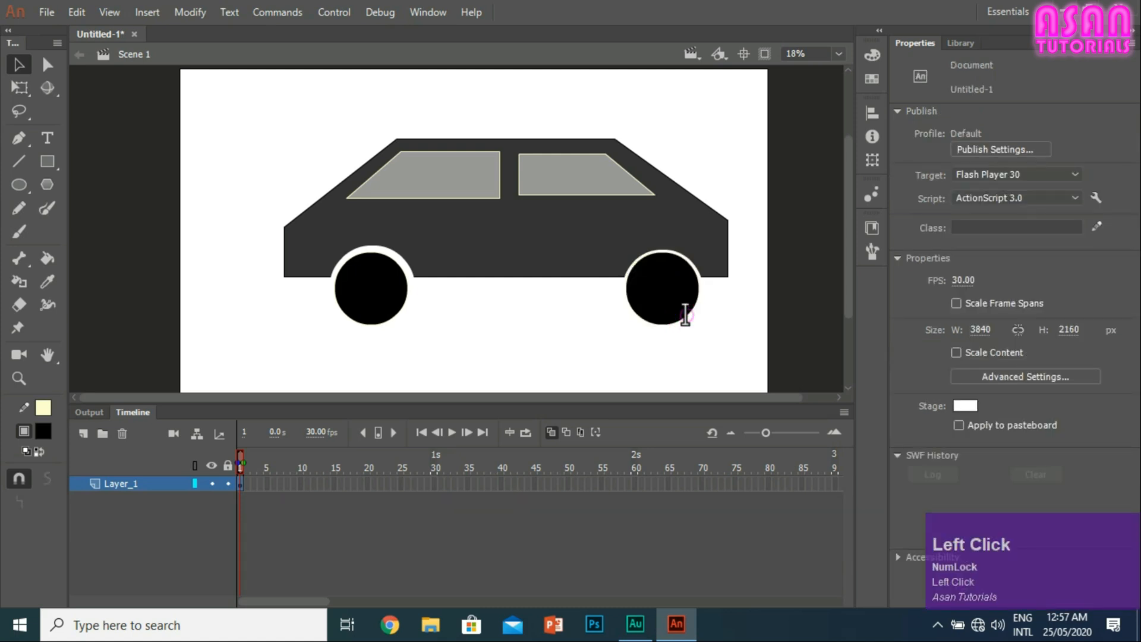
Step: Delete the pale-yellow outlines of both wheels
click(685, 315)
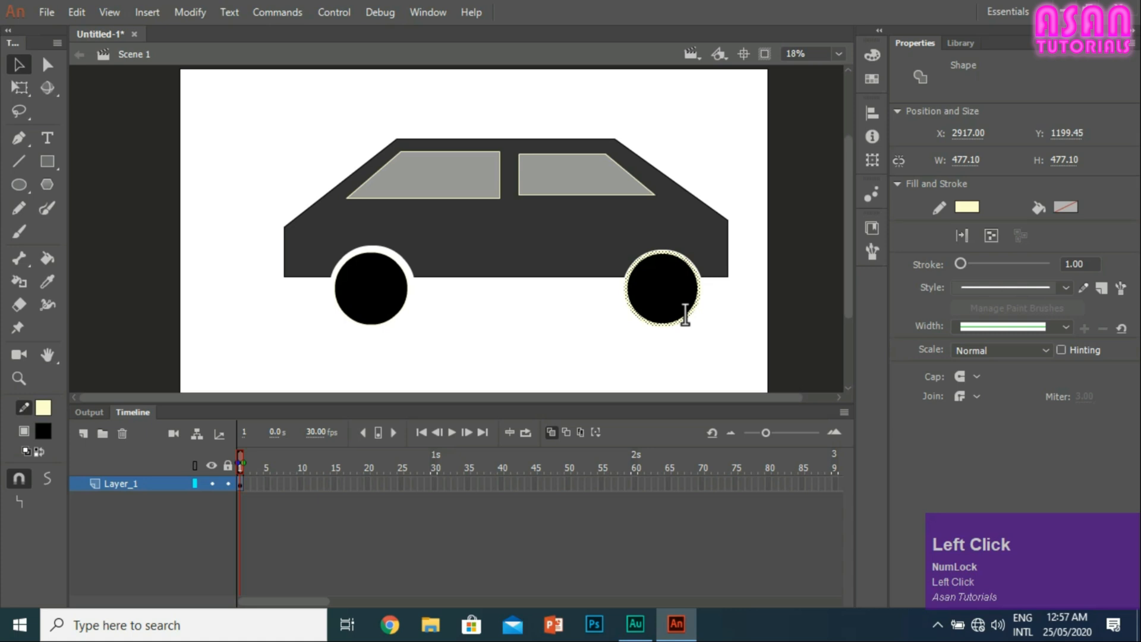
key(Delete)
click(375, 323)
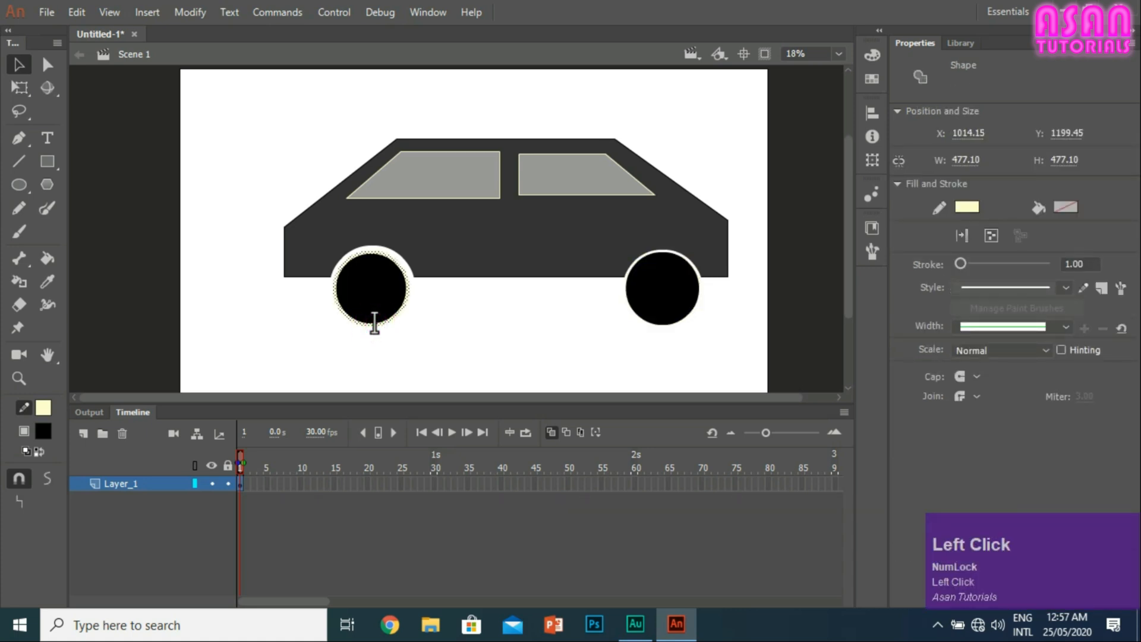
key(Delete)
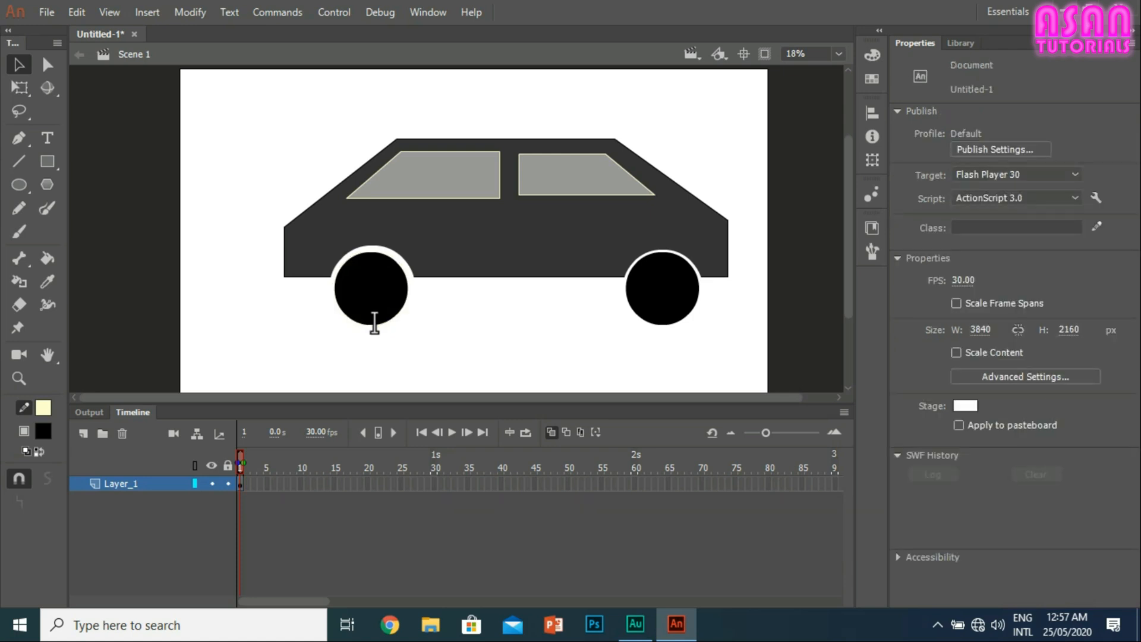
Step: Move the right wheel slightly down within its arch
click(668, 283)
drag(667, 283, 668, 288)
click(702, 314)
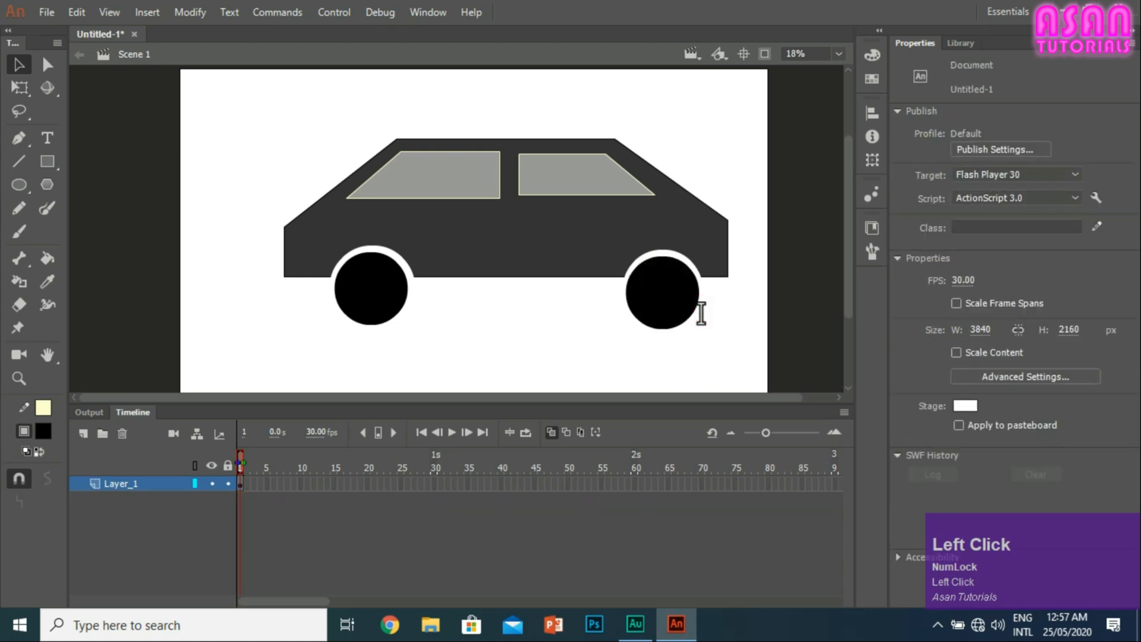
Step: Select the whole car and then only its body fill to examine how the raw shapes are selected
mouse_move(750, 374)
mouse_down()
mouse_move(135, 133)
mouse_move(170, 80)
mouse_move(749, 372)
mouse_up()
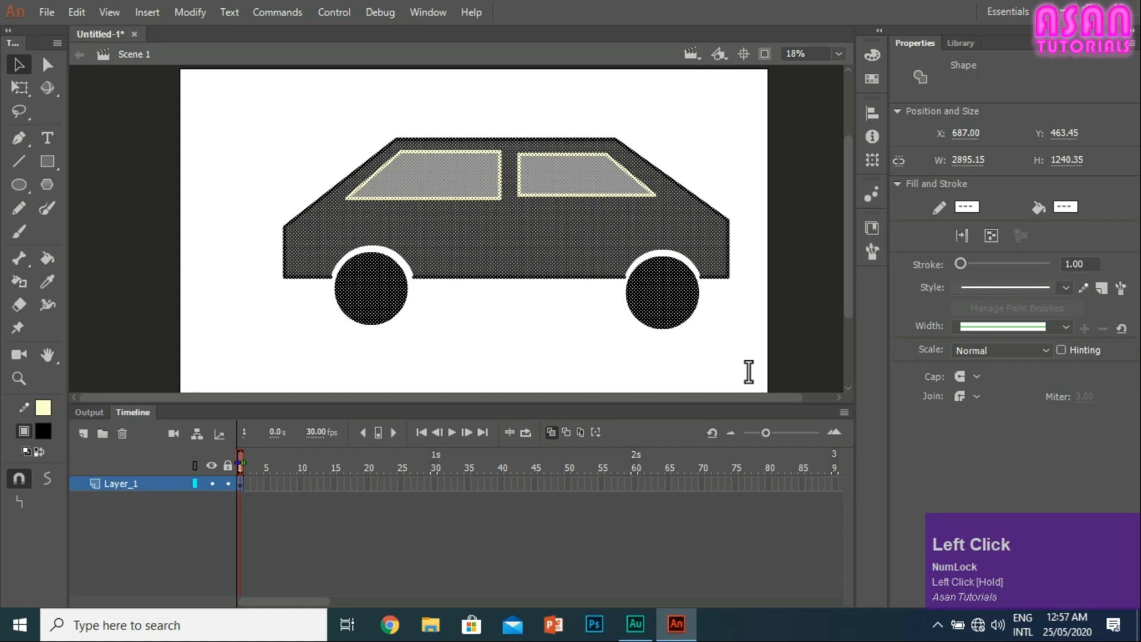
click(234, 121)
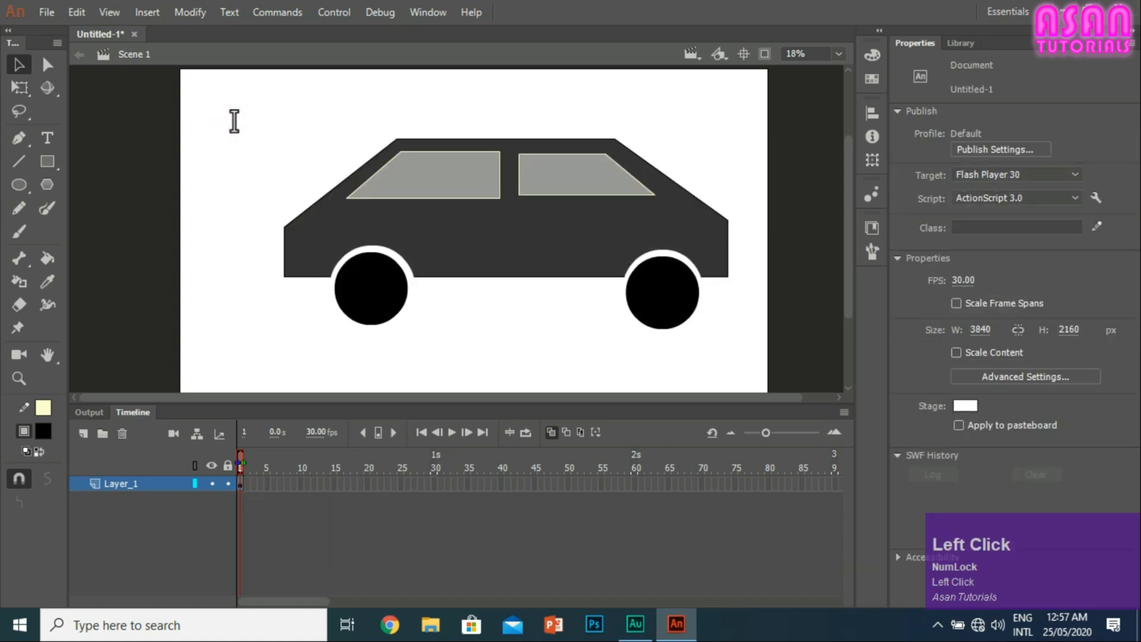
click(358, 247)
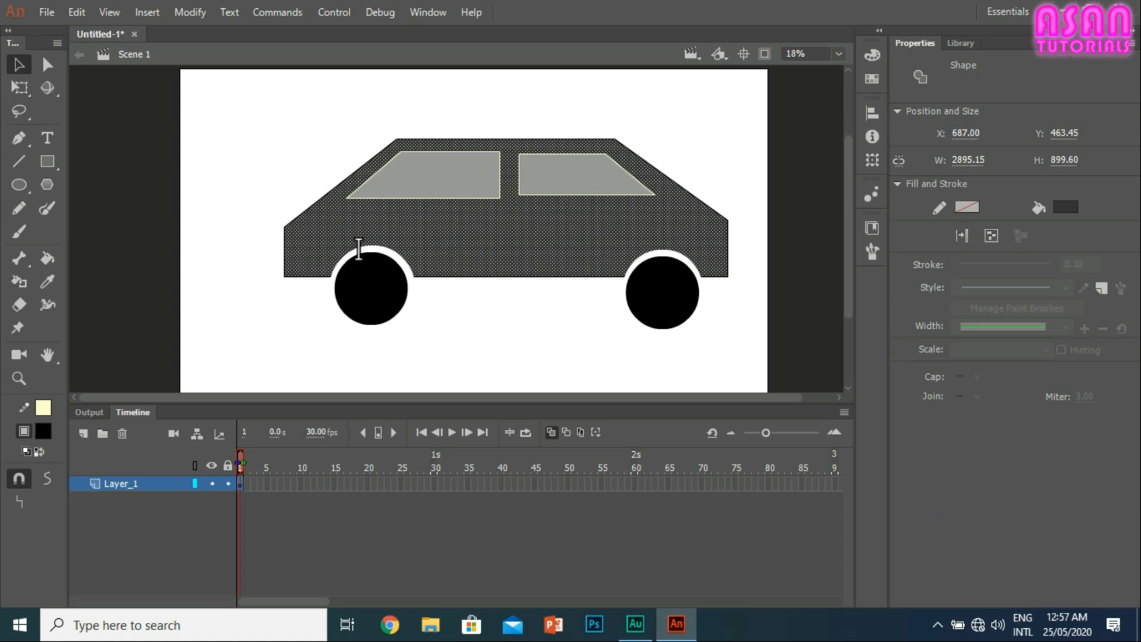
double_click(695, 194)
click(701, 131)
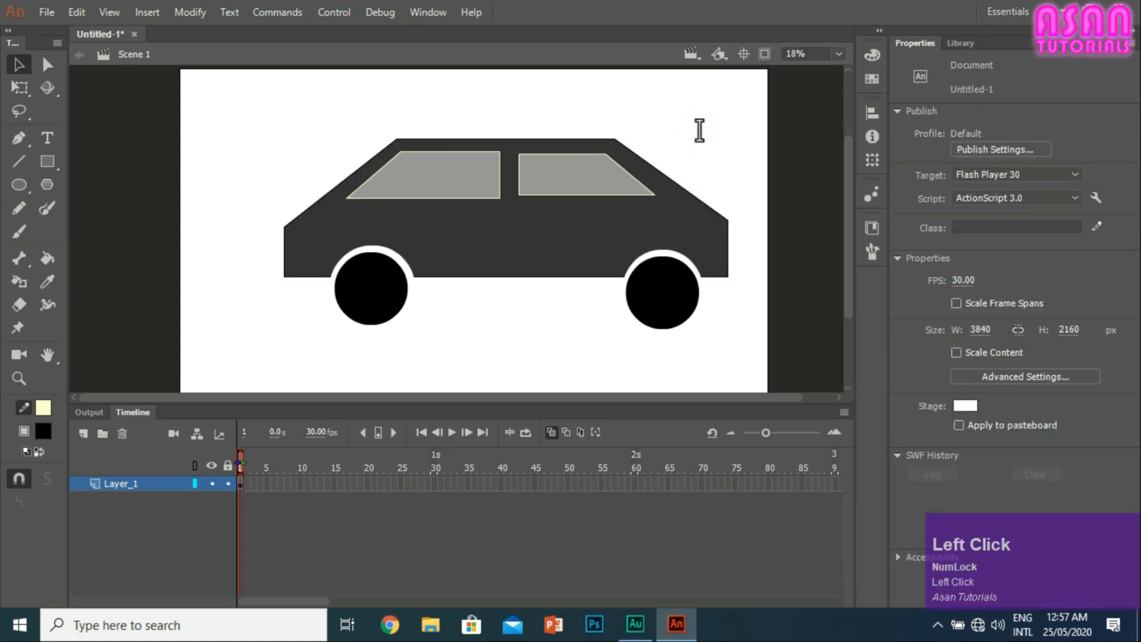
click(677, 249)
click(698, 140)
key(m)
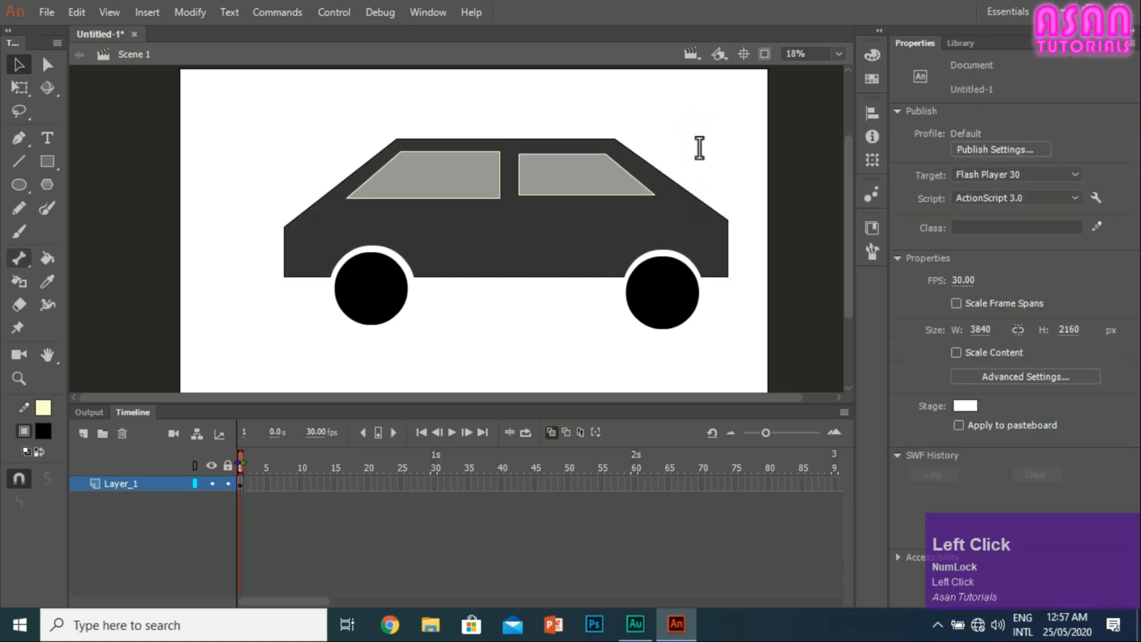
Step: Add a black stroke along both wheel-arch cutouts of the car body with the Ink Bottle tool
click(17, 283)
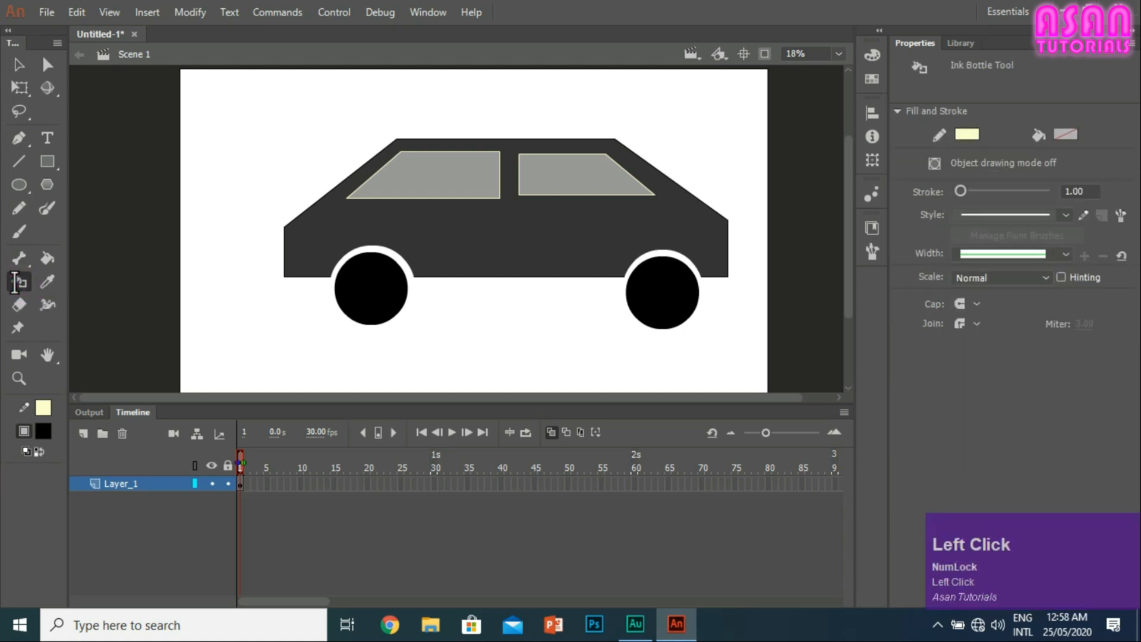
click(965, 133)
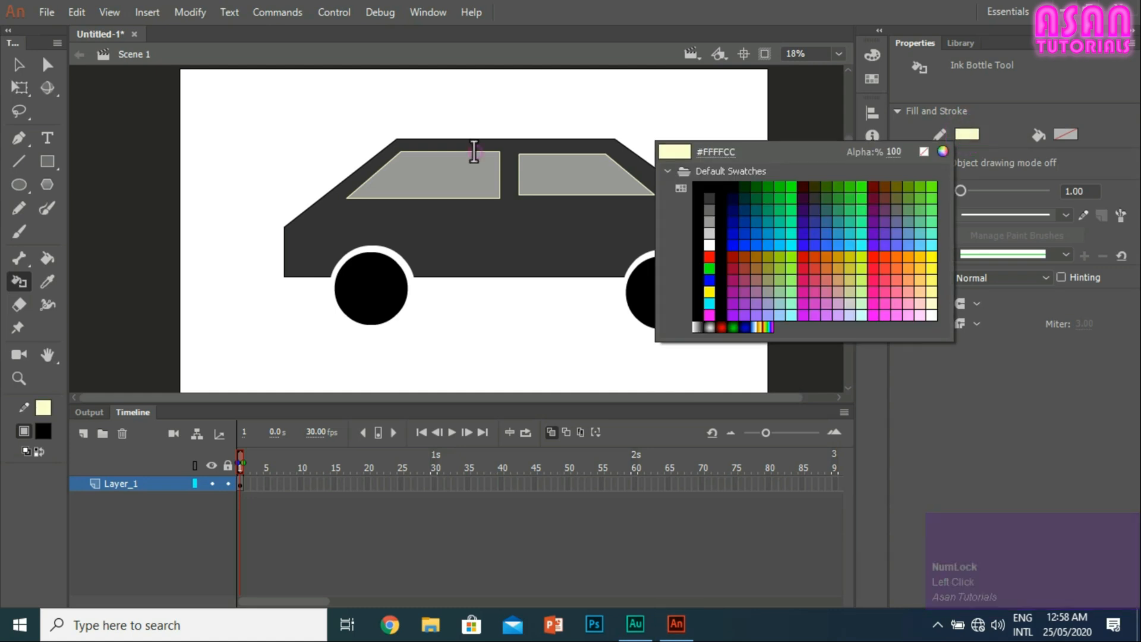
click(473, 152)
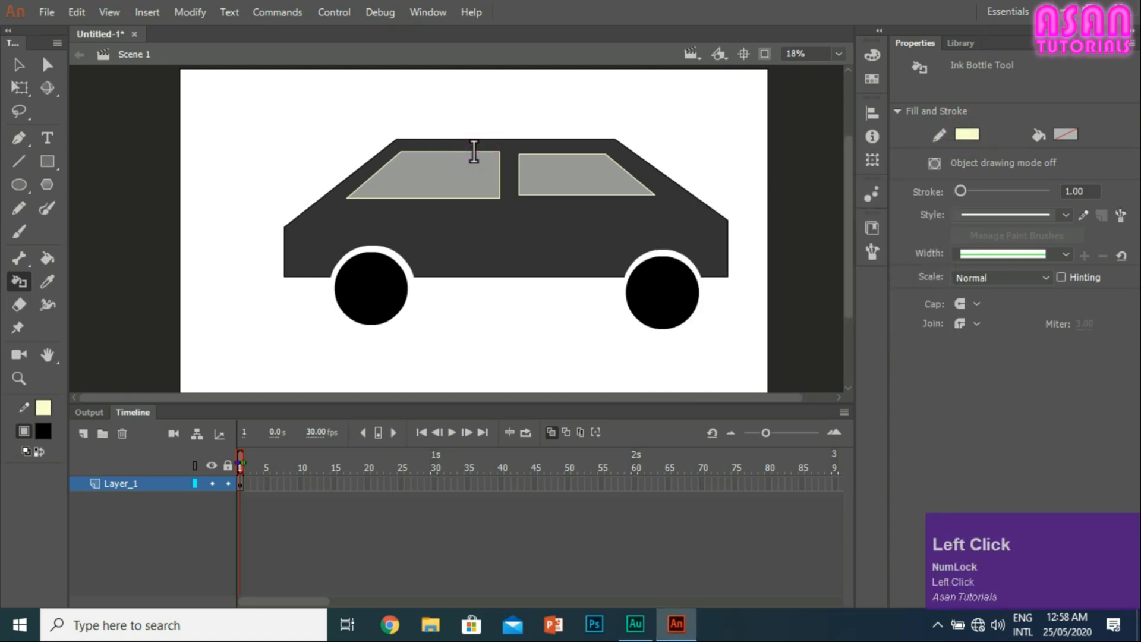
click(968, 134)
click(694, 183)
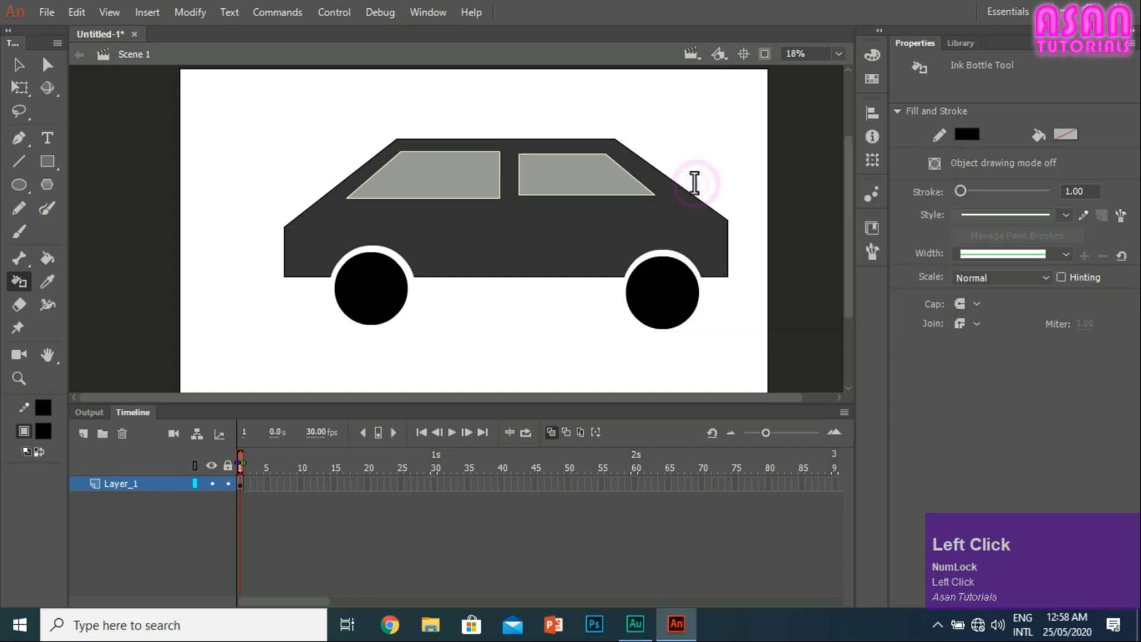
click(359, 247)
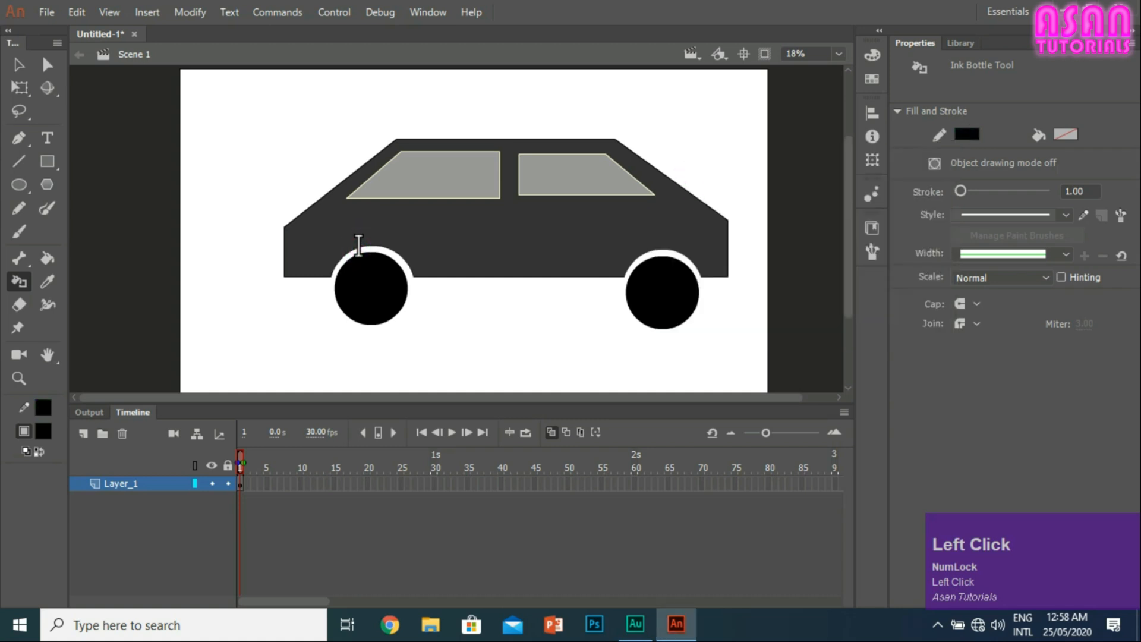
click(661, 249)
Step: Select the car's outline, its body with the windows, and the whole car in turn to examine how the raw shapes connect
click(17, 61)
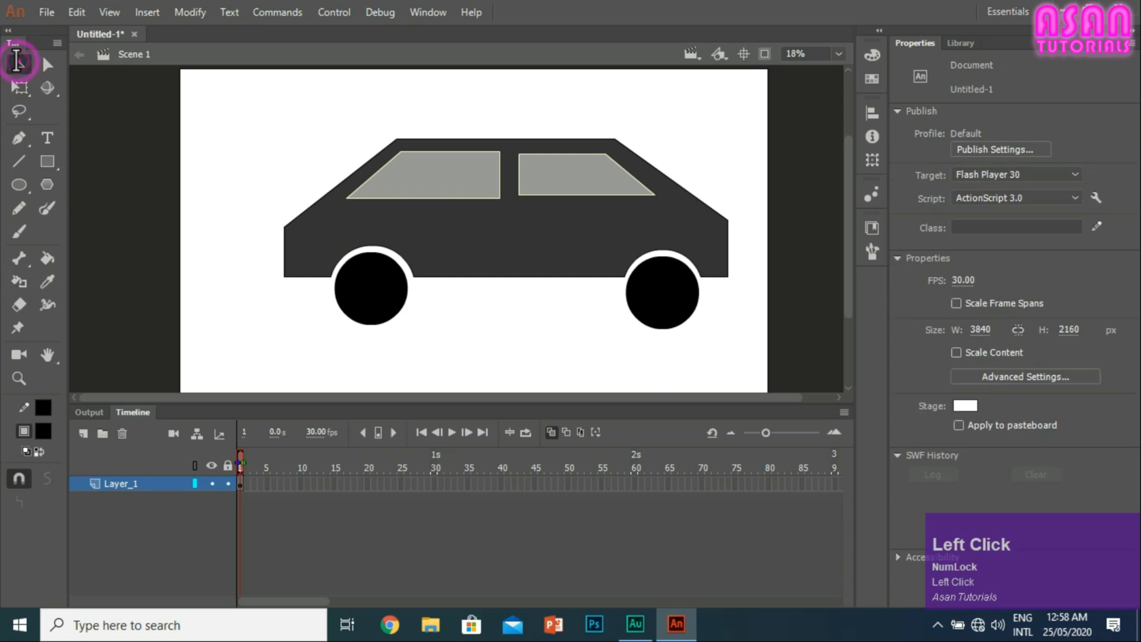
double_click(357, 248)
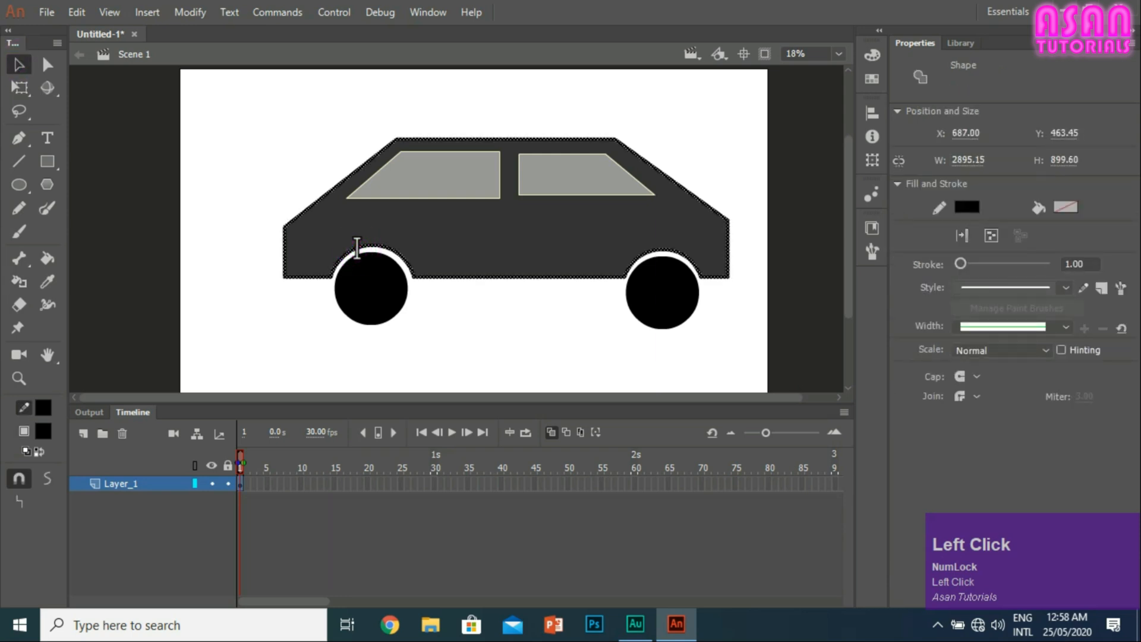
double_click(410, 217)
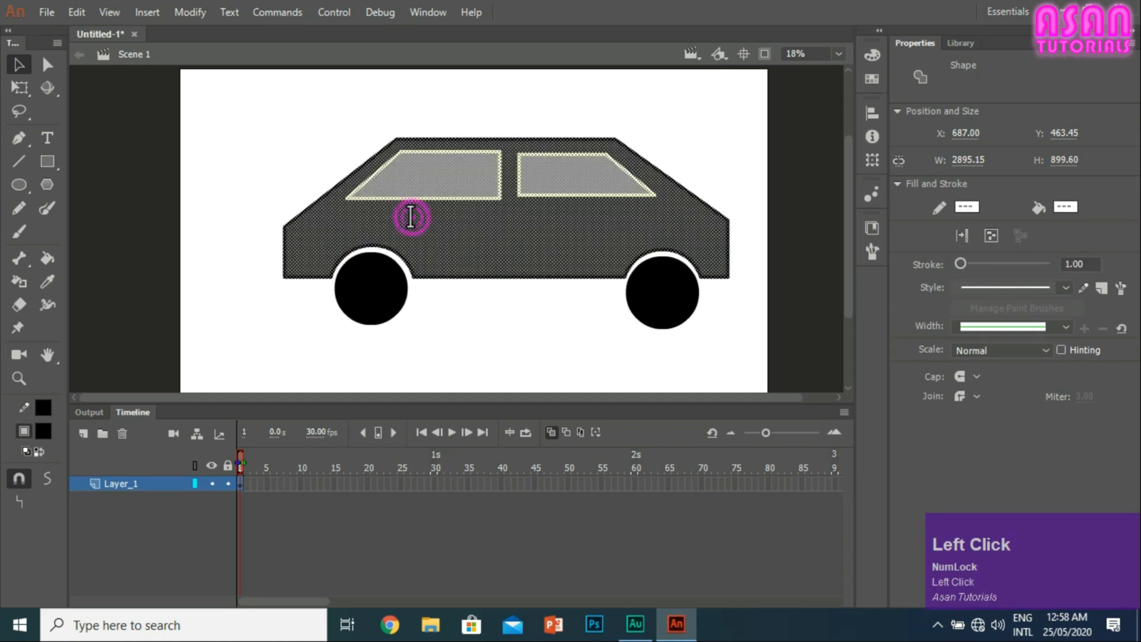
click(252, 143)
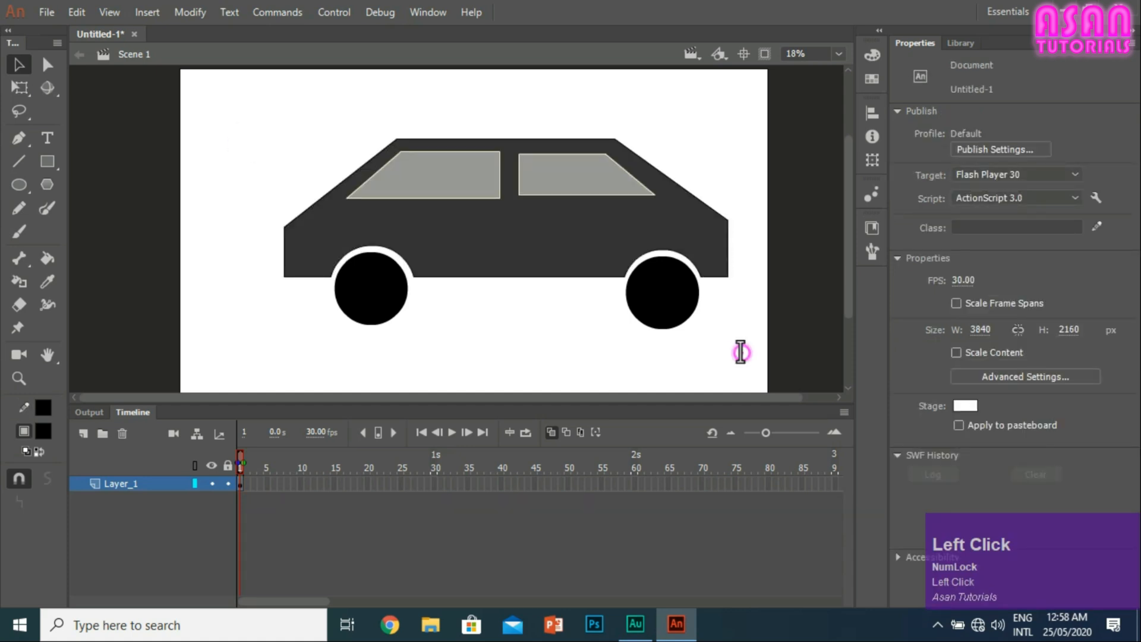
drag(743, 355, 179, 114)
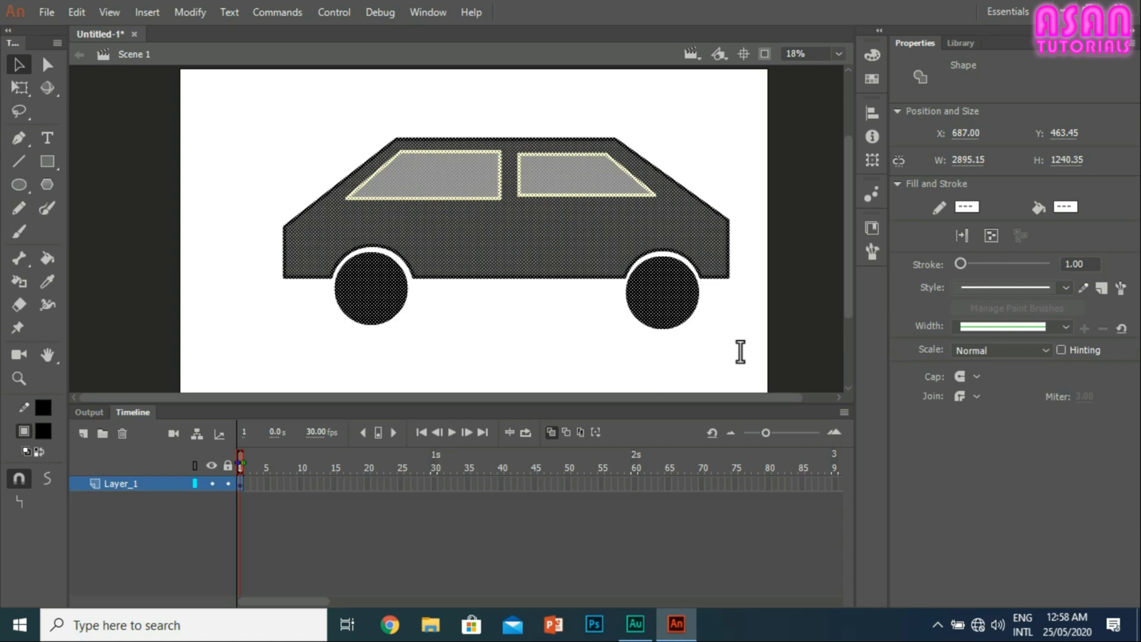
click(428, 300)
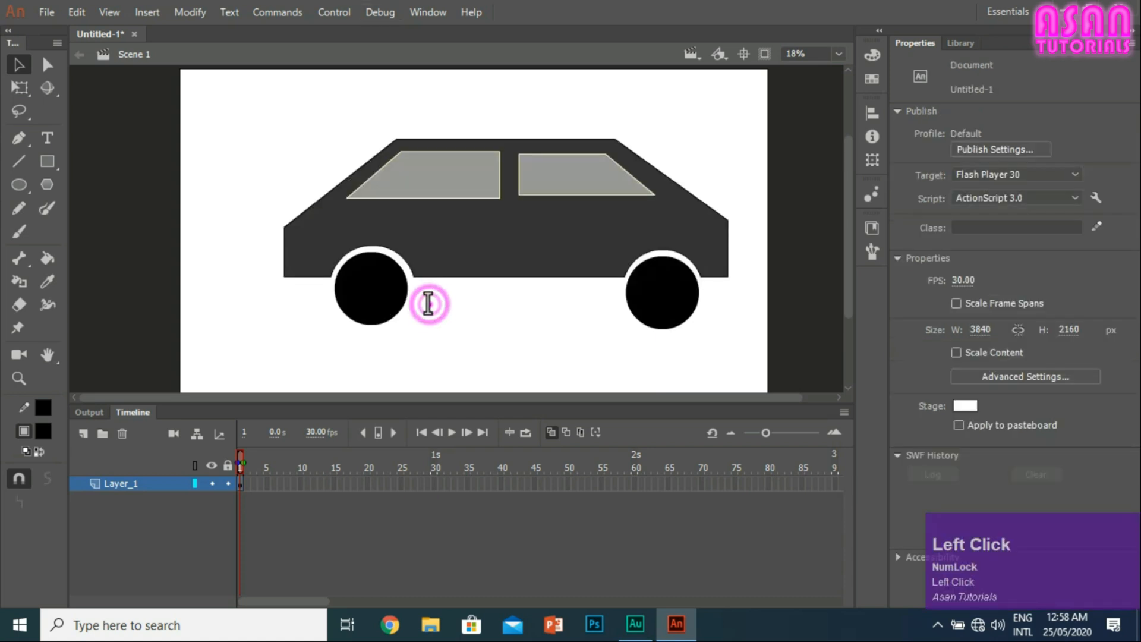
Step: Convert the left wheel into a Movie Clip symbol and move it slightly up within its arch
click(373, 291)
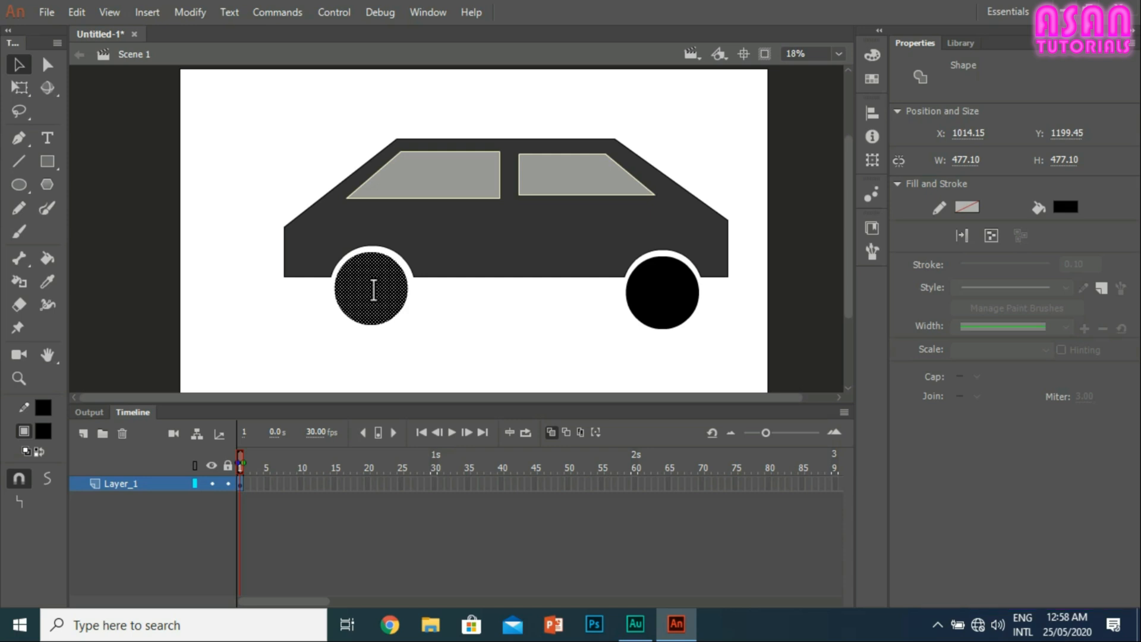
click(408, 344)
click(369, 291)
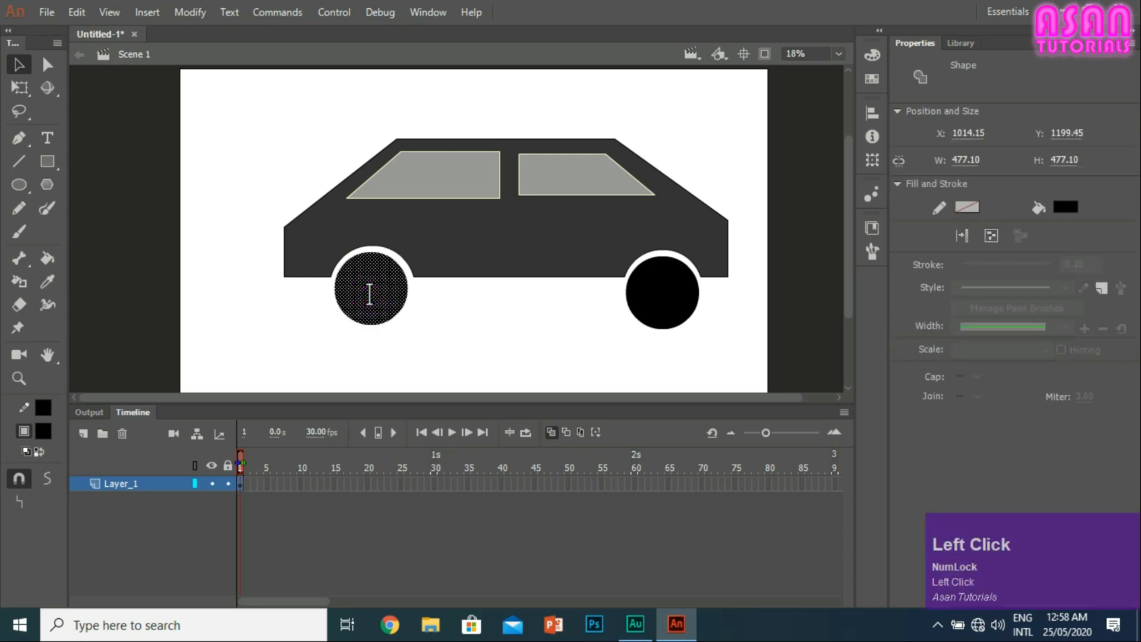
key(F8)
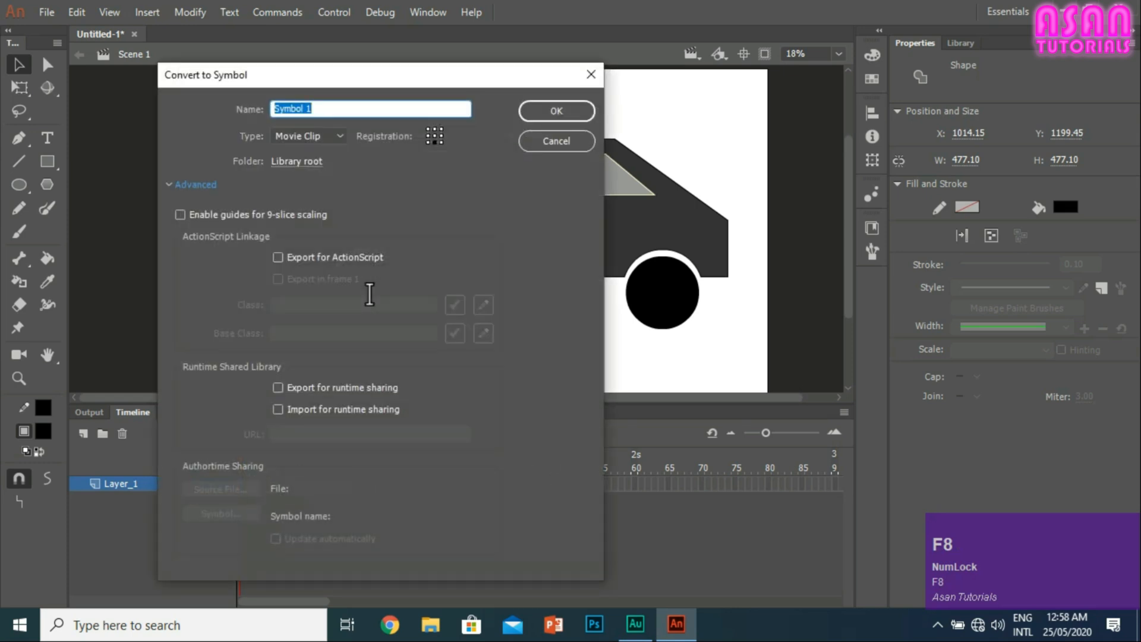
click(315, 138)
click(318, 136)
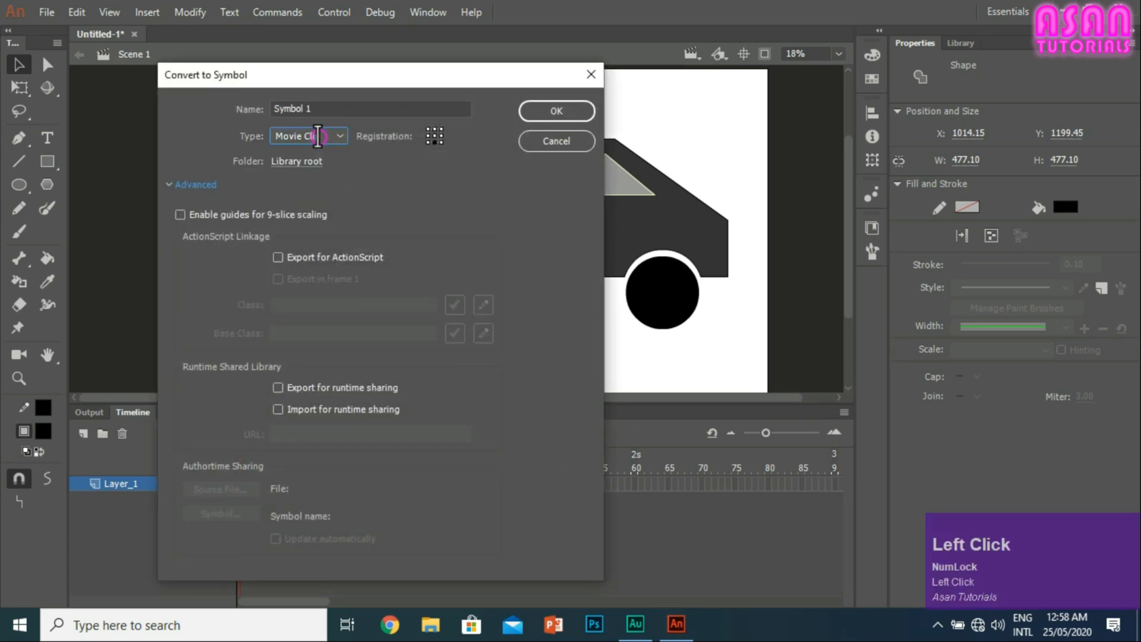
click(544, 110)
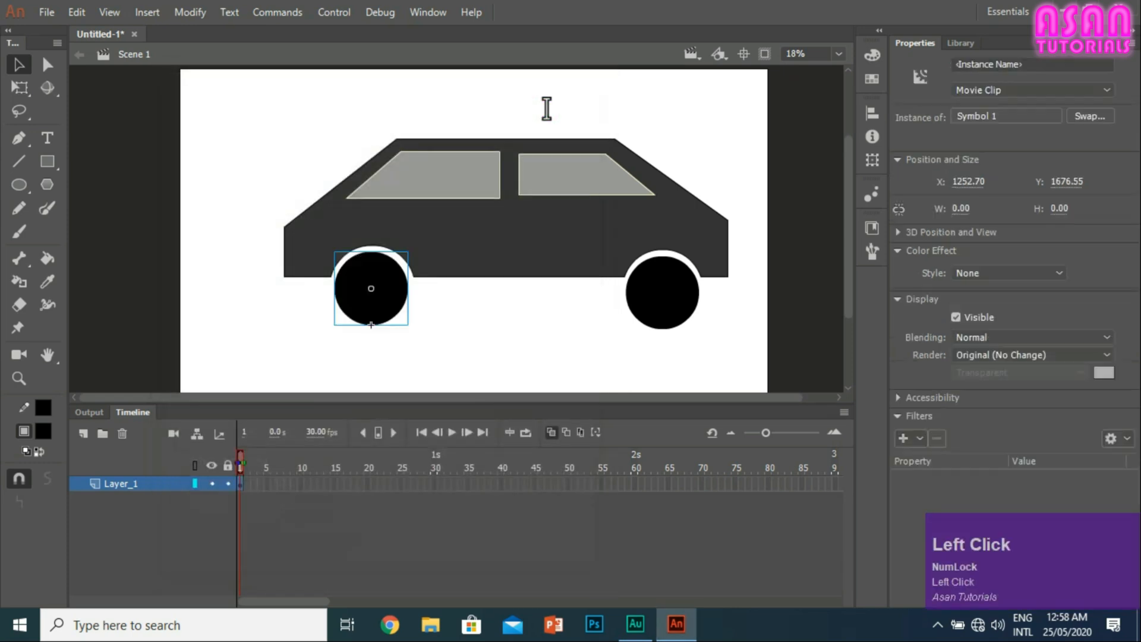
drag(359, 280, 355, 284)
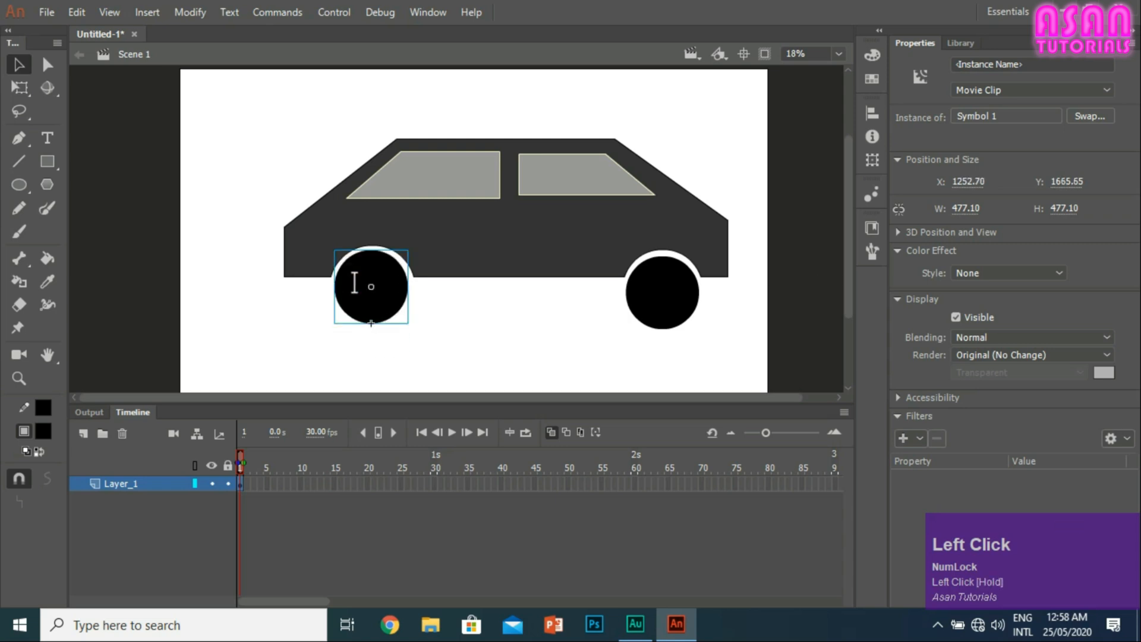
Step: Open the left wheel's symbol for editing and move the lower part of its circle up over the left window
double_click(363, 290)
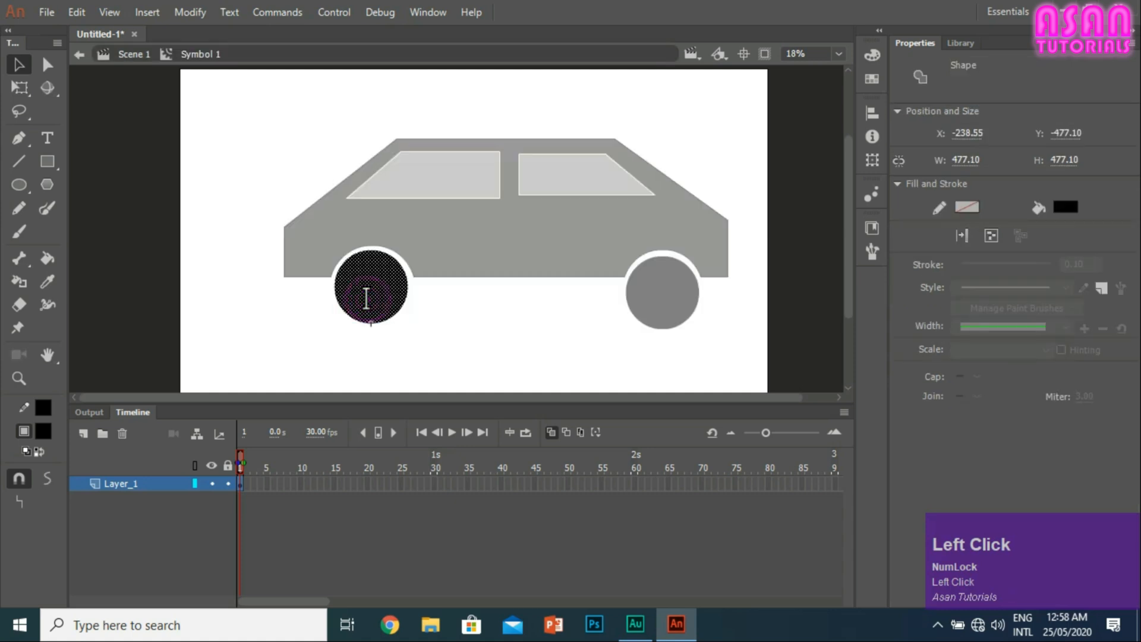
click(438, 356)
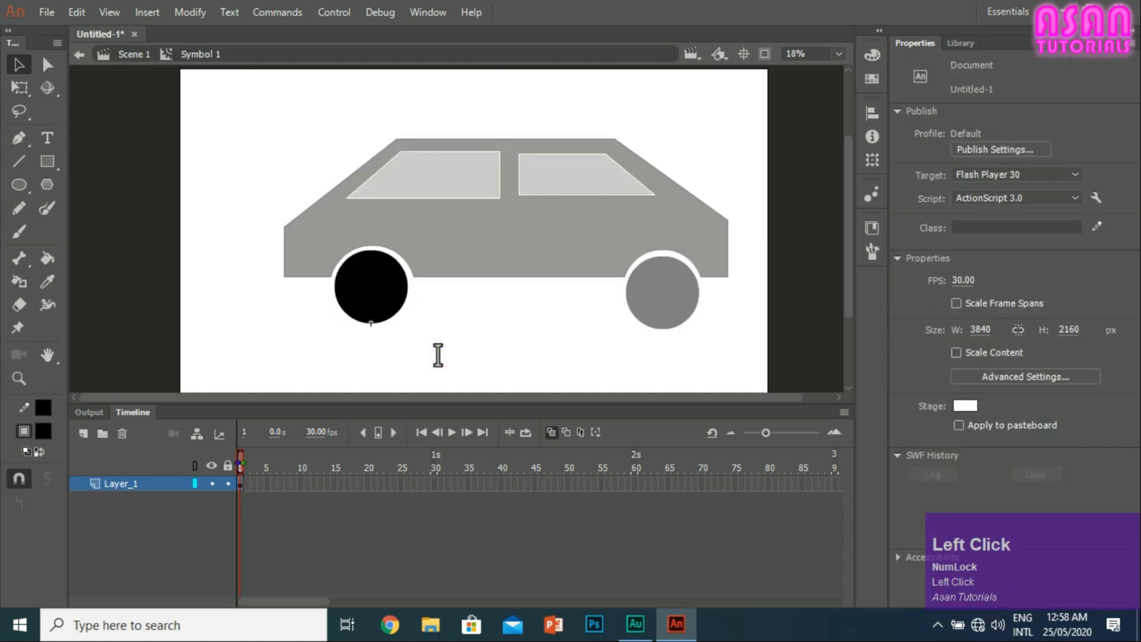
drag(383, 316, 385, 289)
drag(425, 333, 356, 160)
click(337, 287)
click(435, 319)
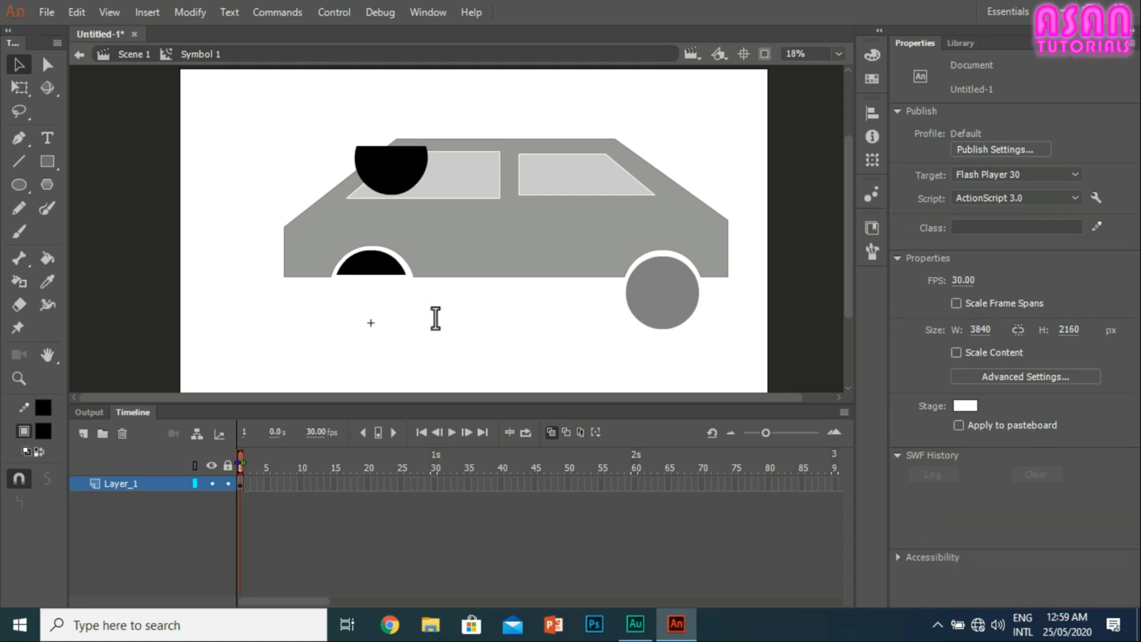
Step: Move the detached part back down against the rest of the left wheel and deselect it
click(397, 157)
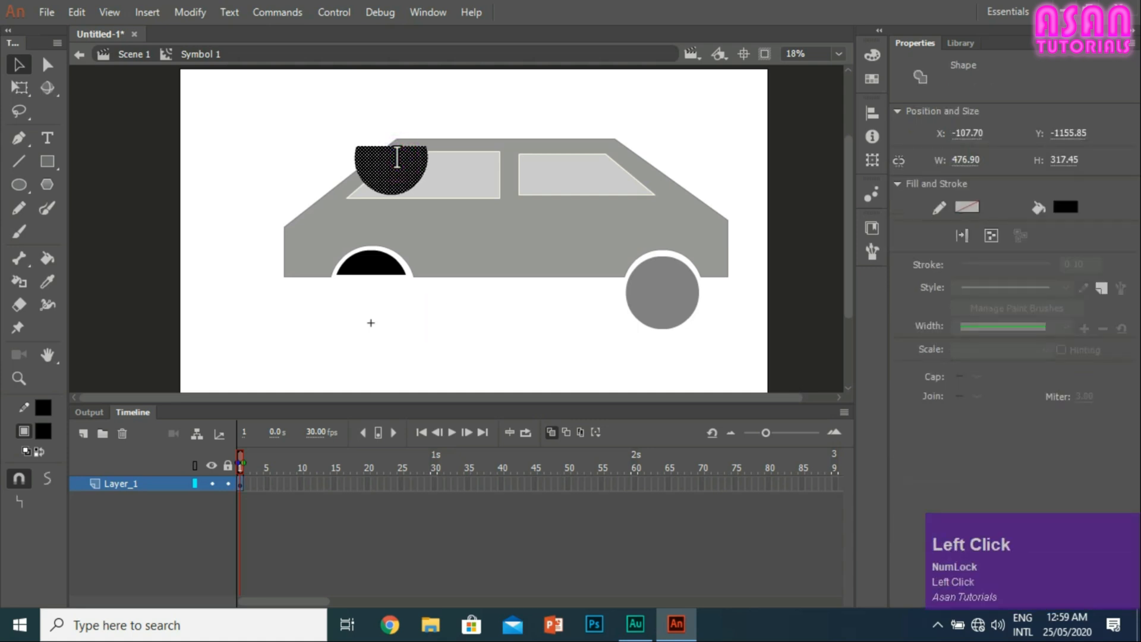
drag(397, 157, 365, 296)
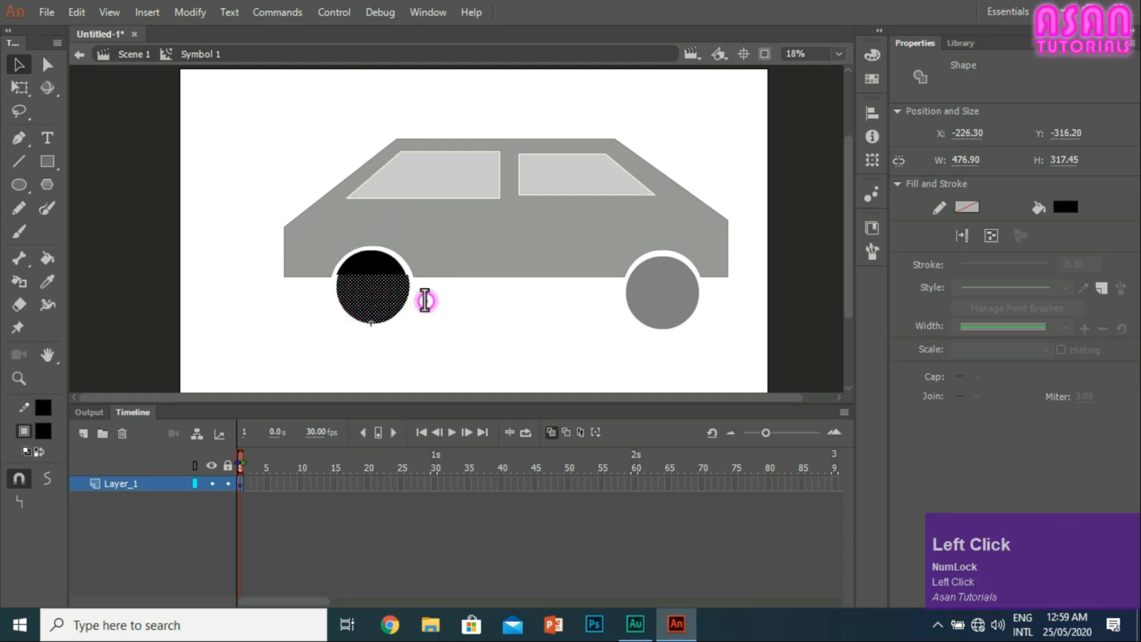
click(425, 300)
Step: Undo the moves of the wheel's lower part and return to Scene 1
key(ctrl+z)
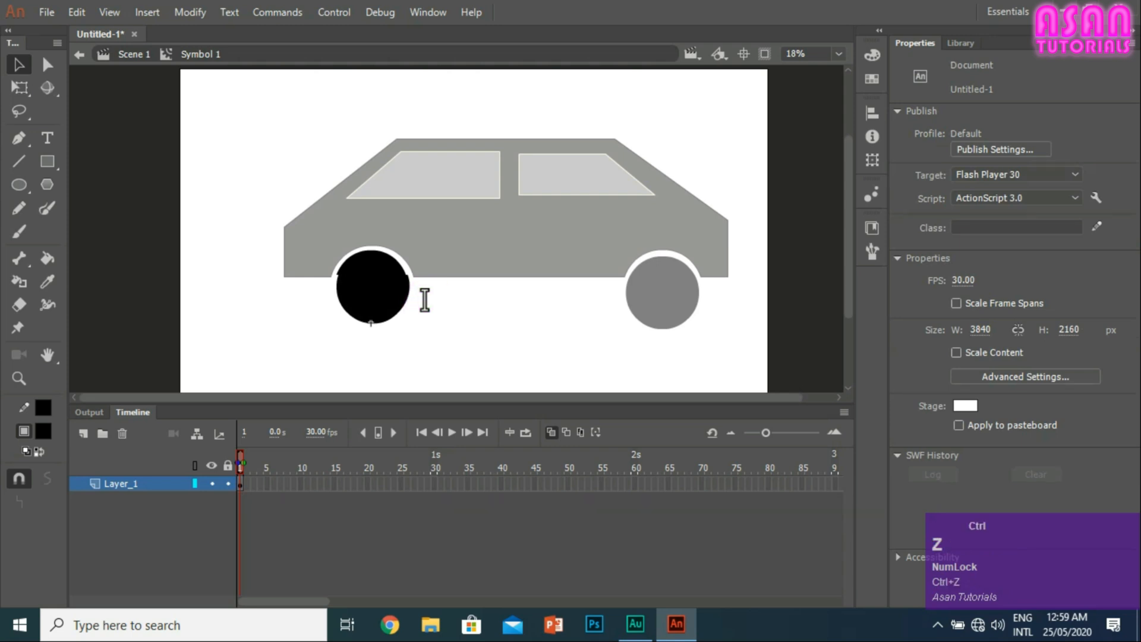
key(ctrl+z)
click(425, 300)
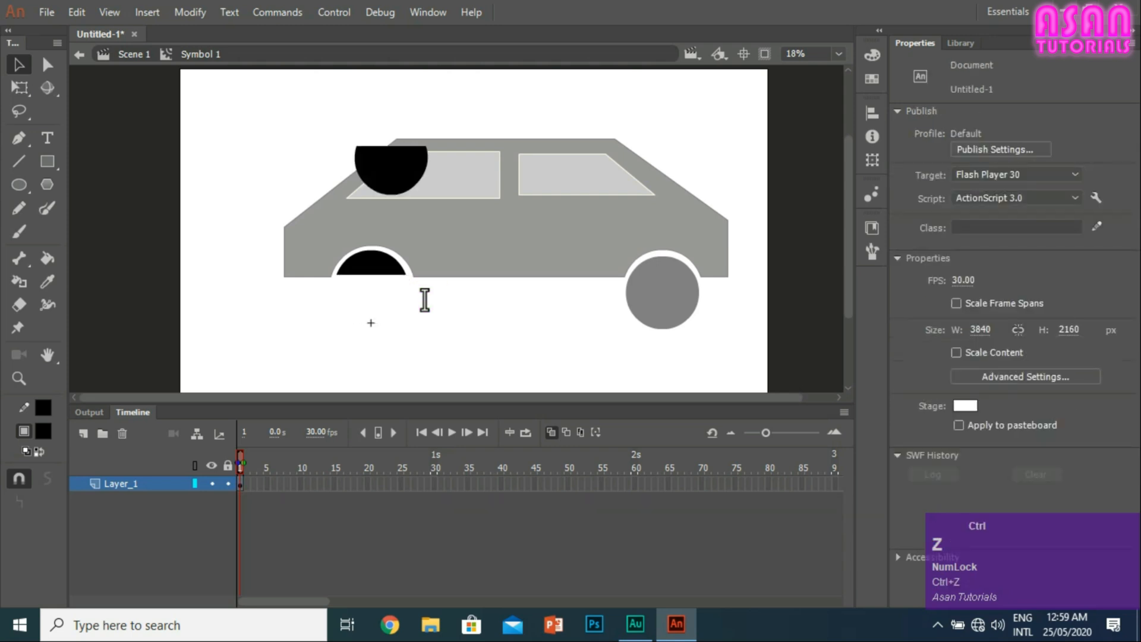
key(ctrl+z)
key(ctrl+z)
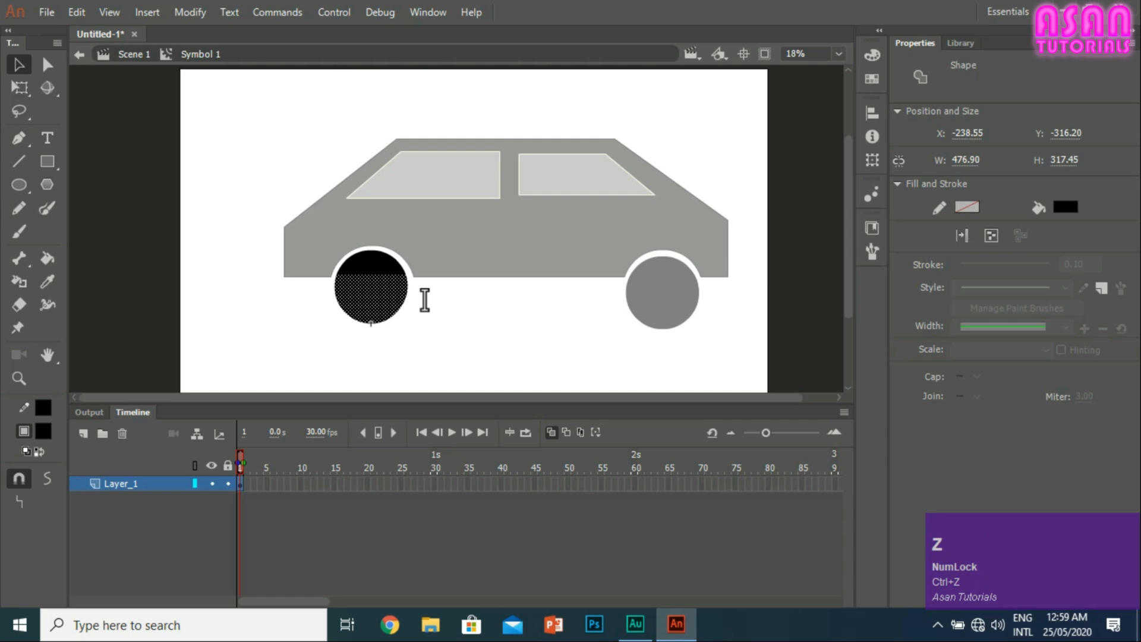
double_click(212, 141)
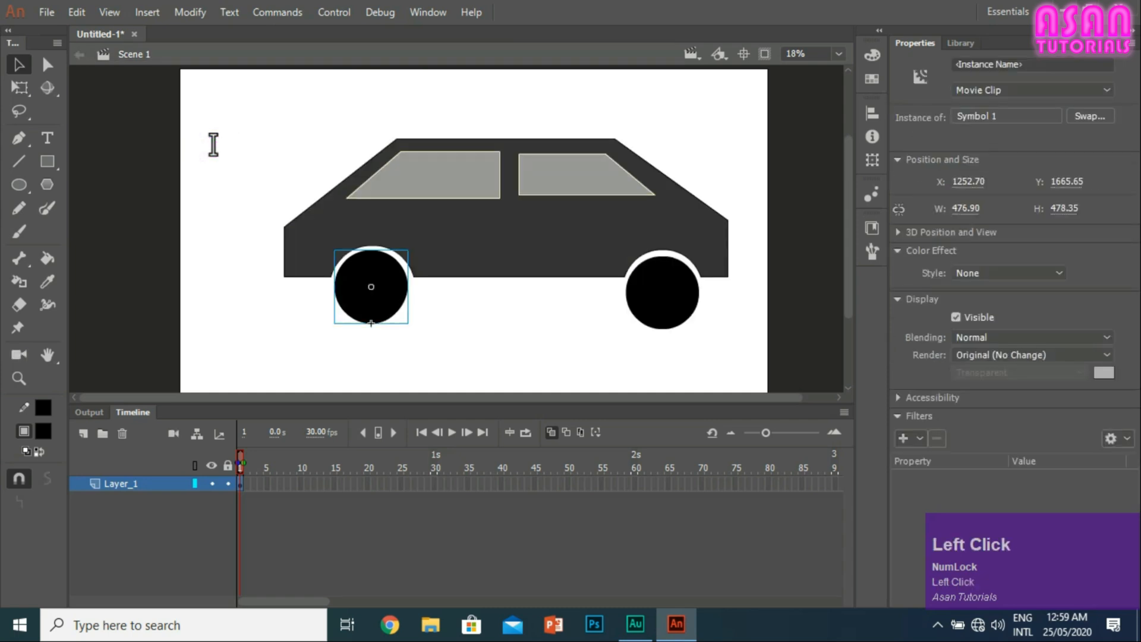
Step: Convert the right wheel into a Graphic symbol named "wheel 1"
click(667, 289)
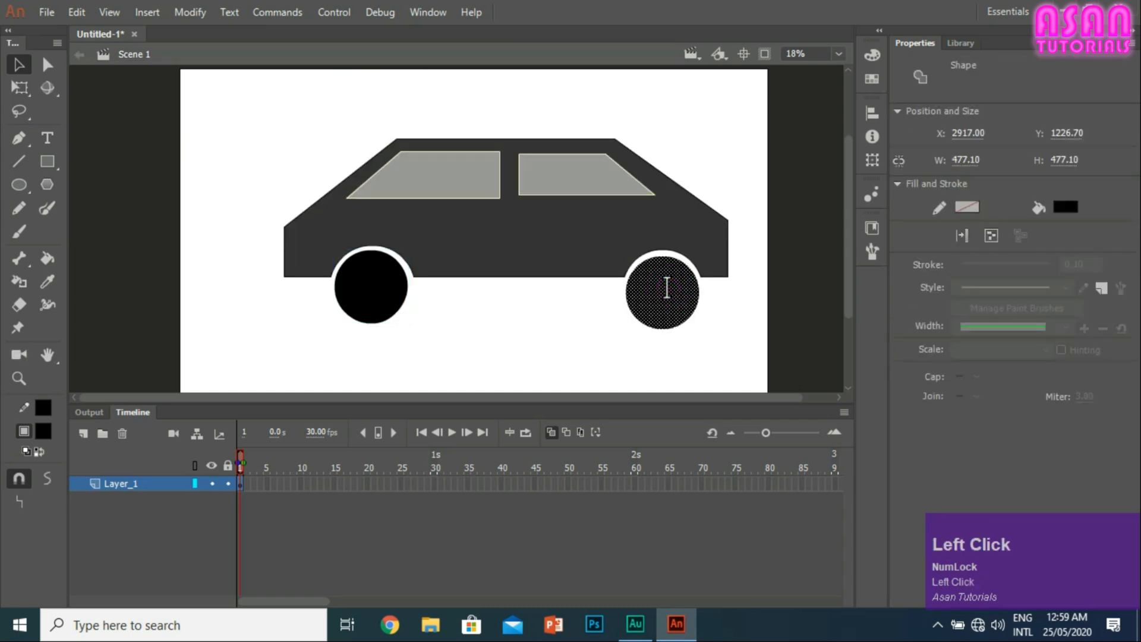
key(F8)
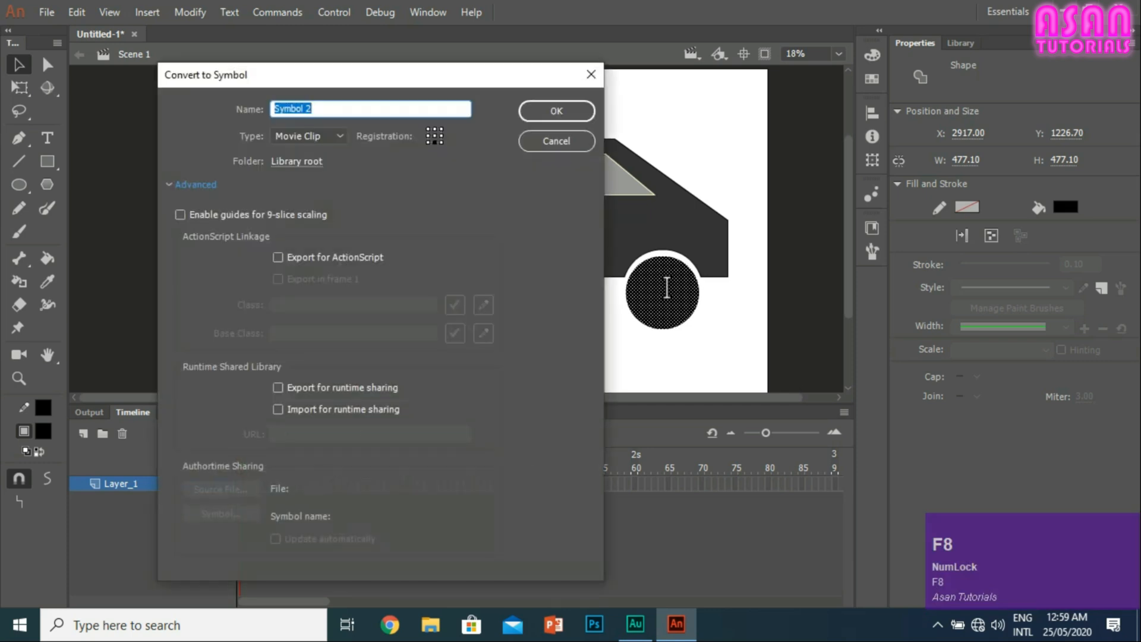
drag(322, 109, 313, 102)
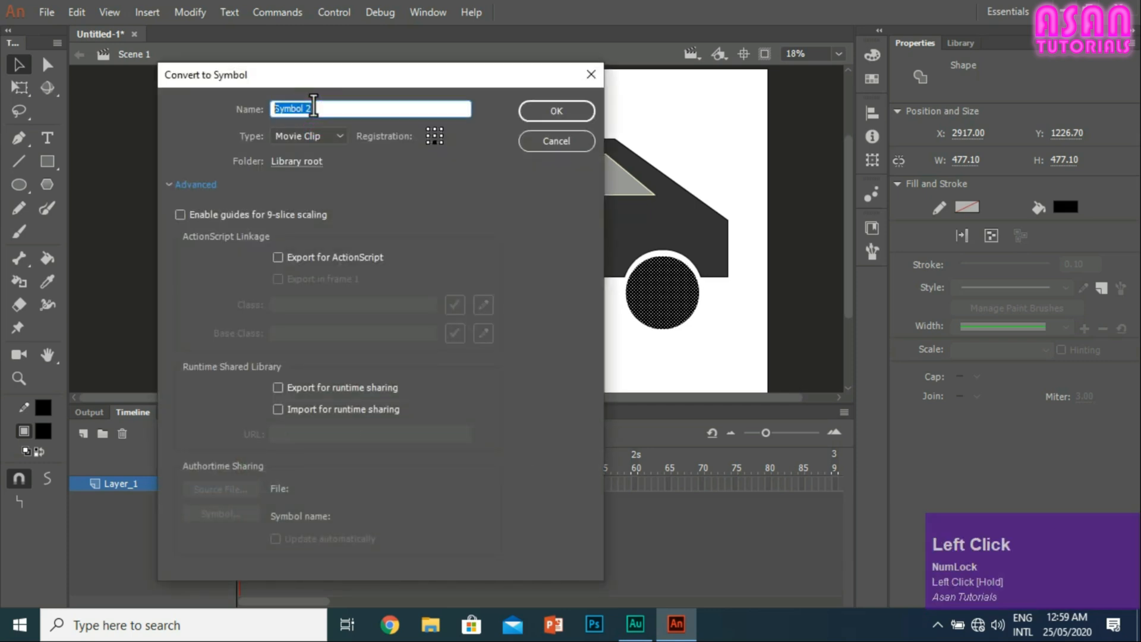
text(w)
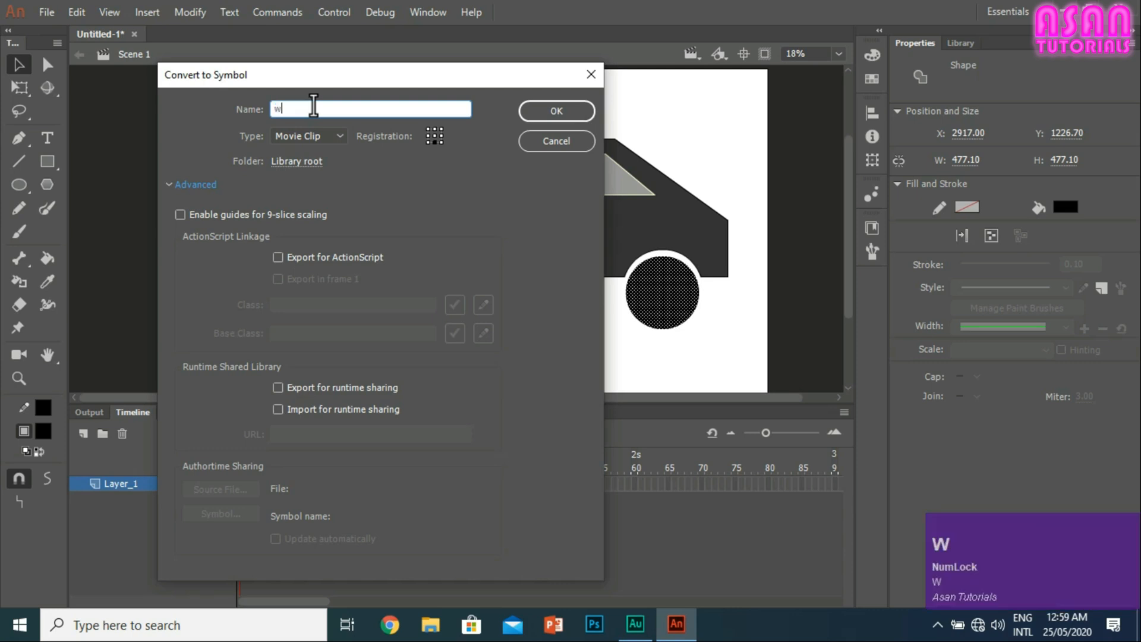
text(heel 1)
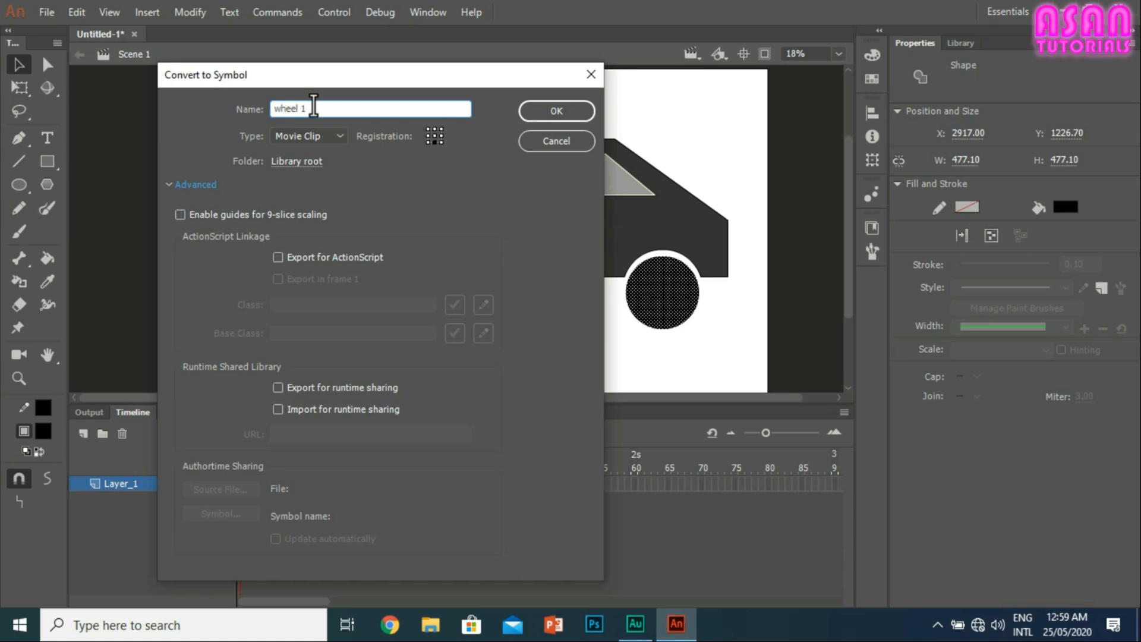
click(327, 136)
click(312, 189)
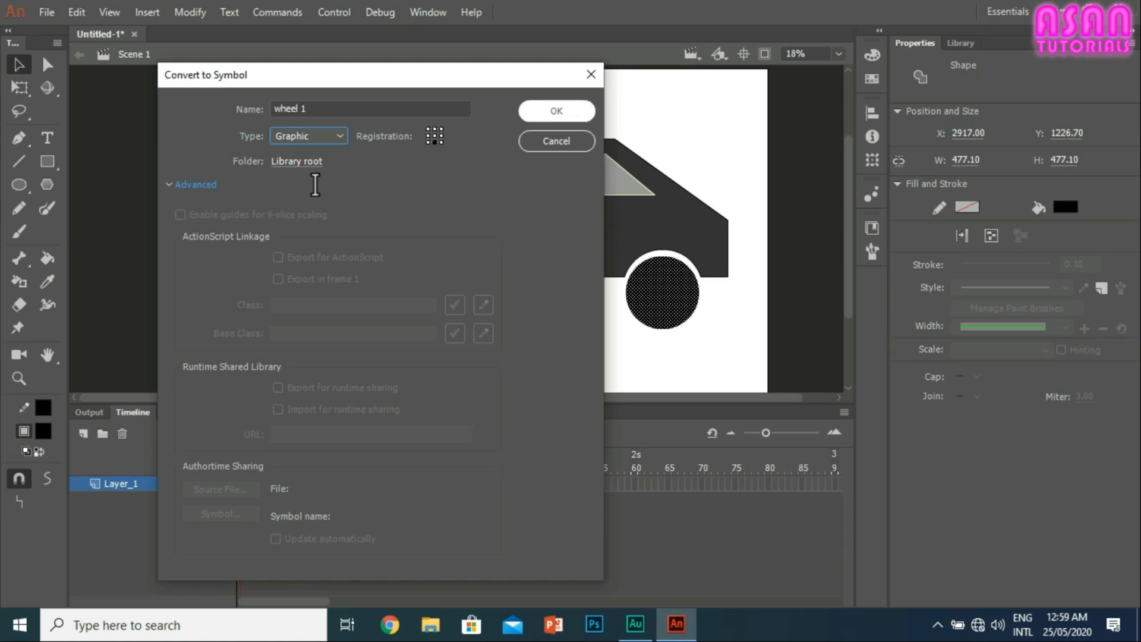
click(543, 110)
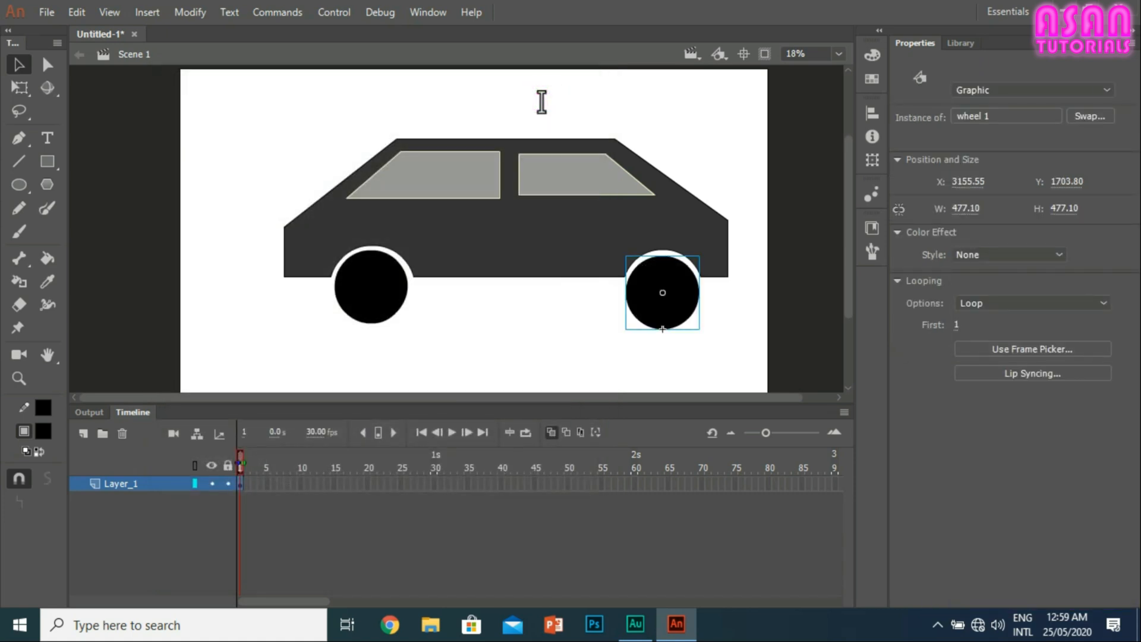
Step: Move the right wheel slightly down and to the right within its arch, and select the whole car
drag(662, 301, 663, 302)
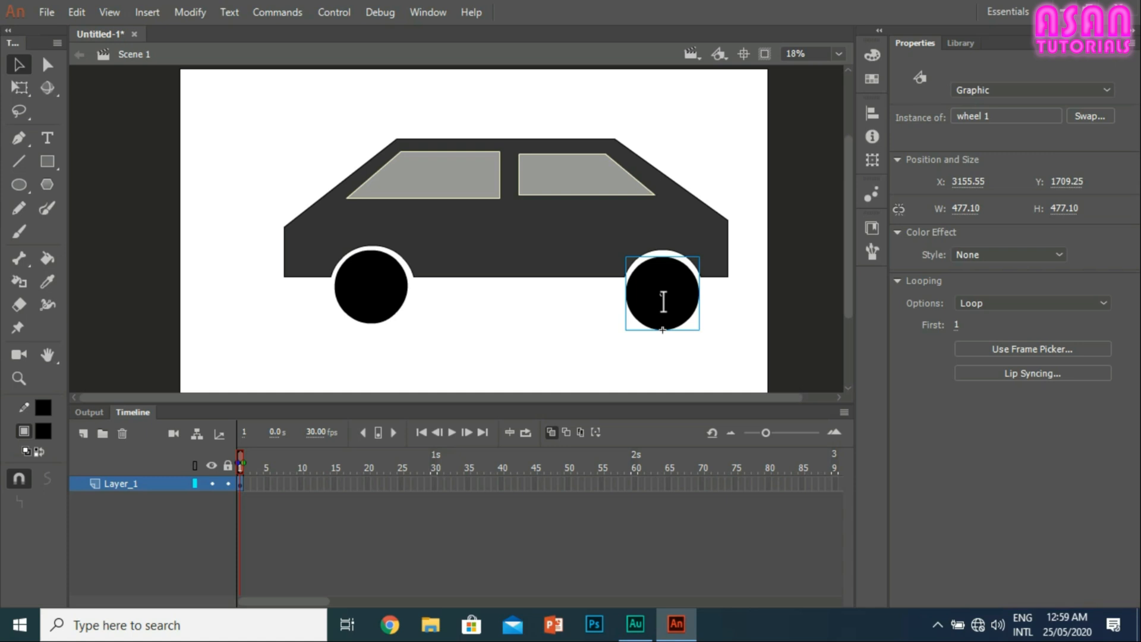
drag(652, 293, 735, 362)
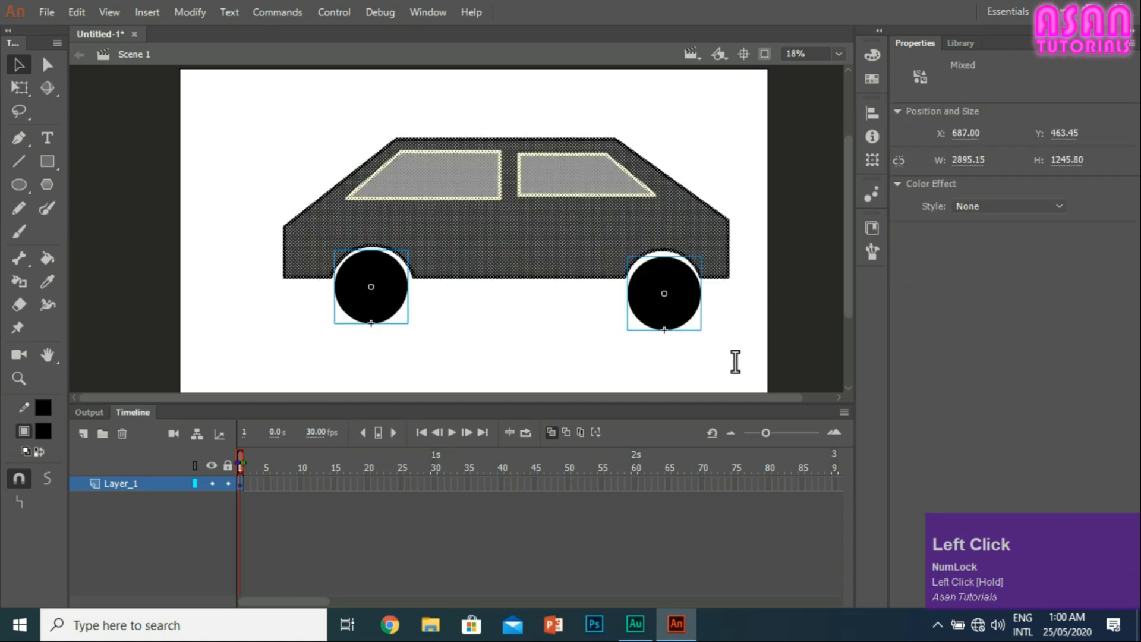
Step: Convert the car body shape, including its windows, into a Graphic symbol named "car body"
click(707, 333)
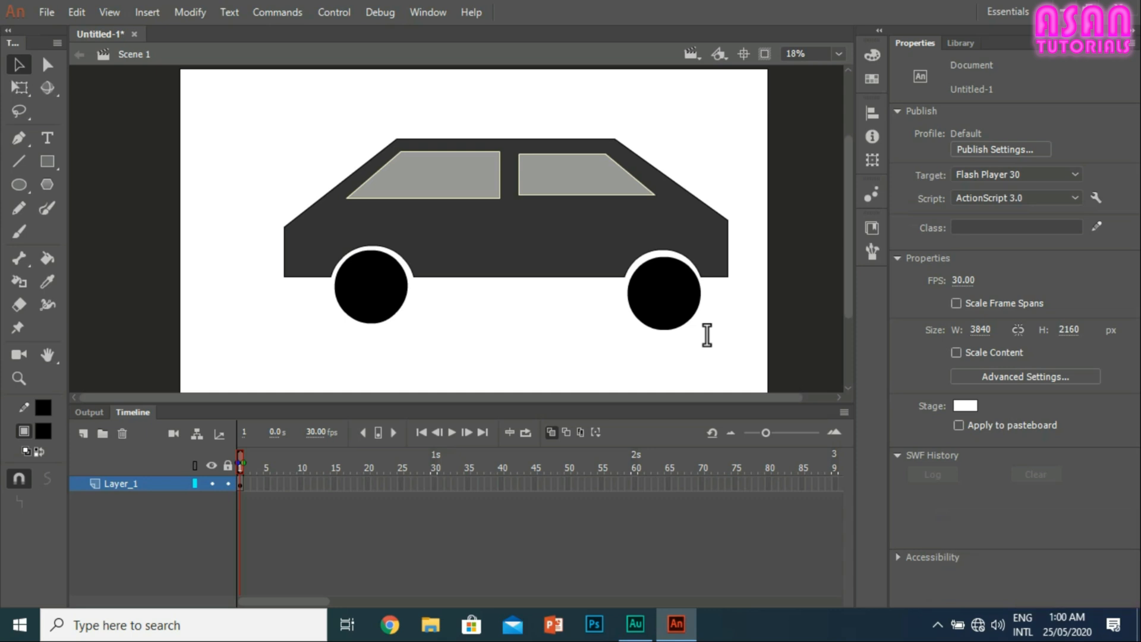
click(358, 311)
click(671, 307)
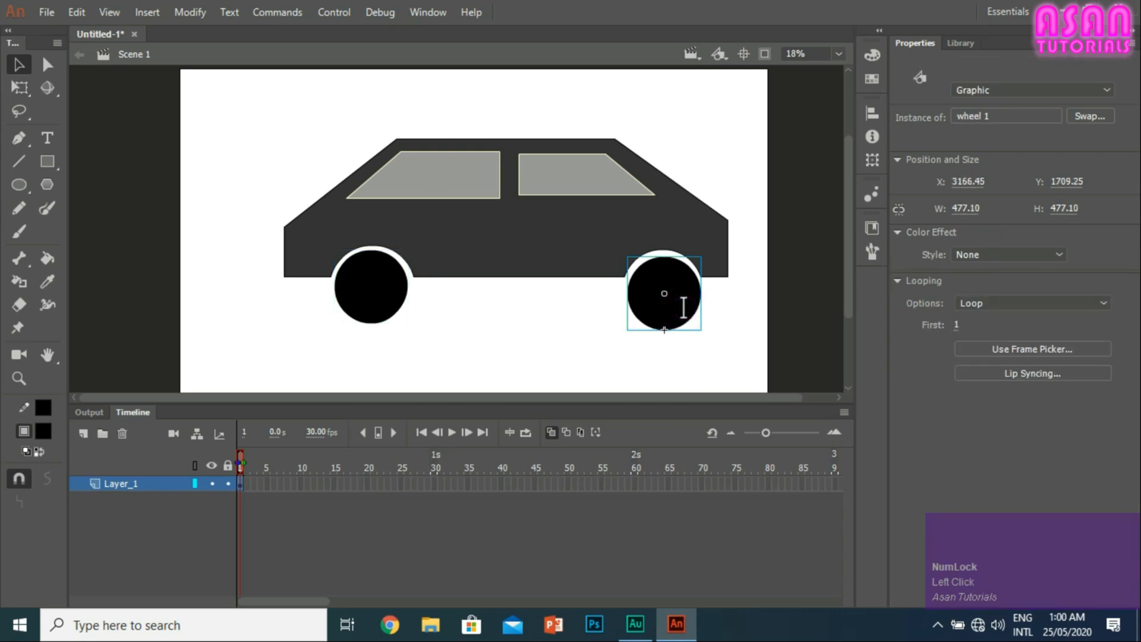
click(565, 226)
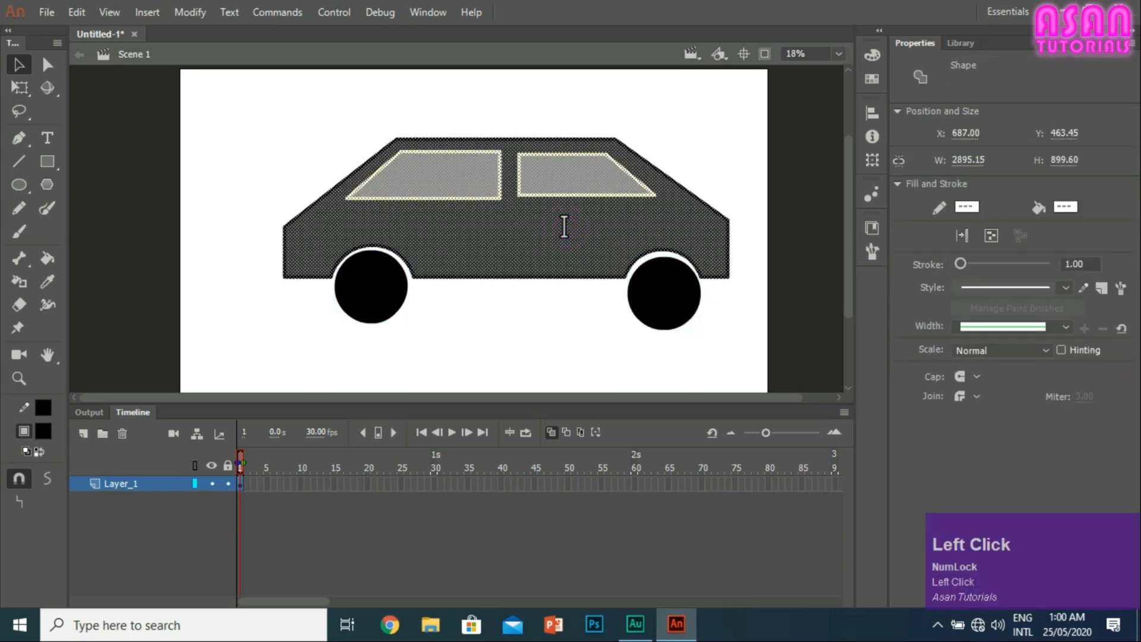
shift+click(574, 179)
shift+click(457, 176)
key(F8)
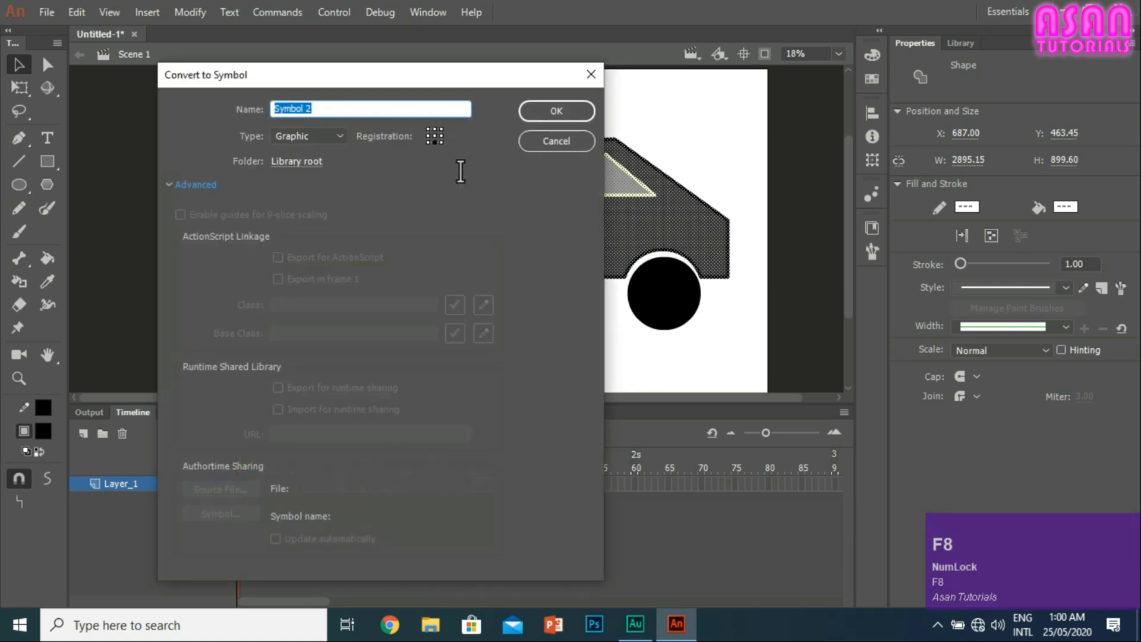
text(car)
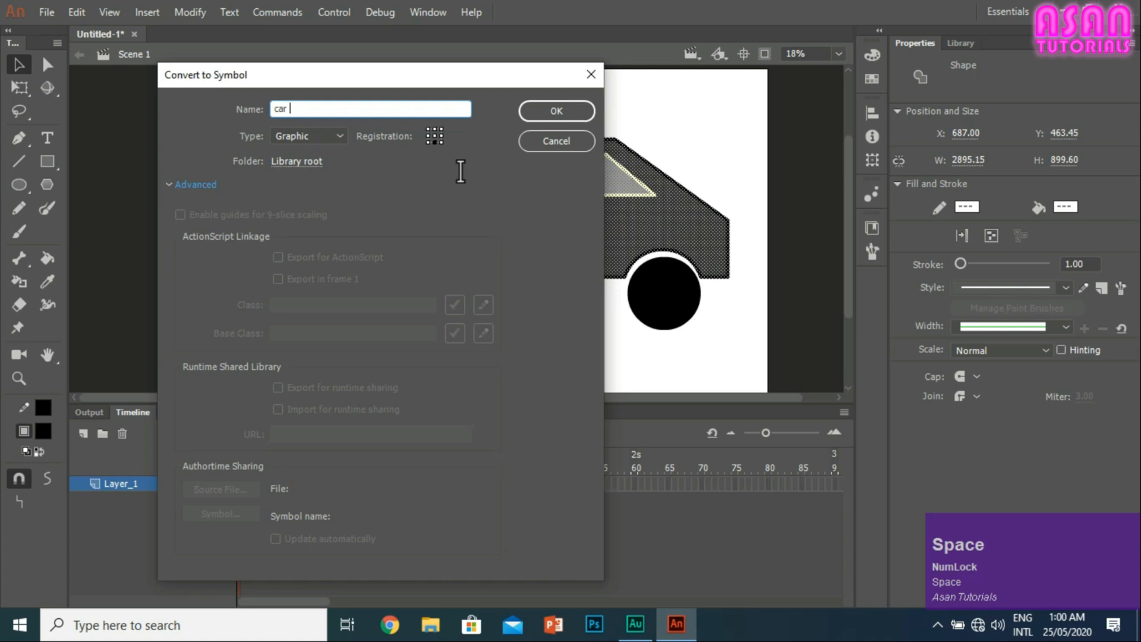
text( body)
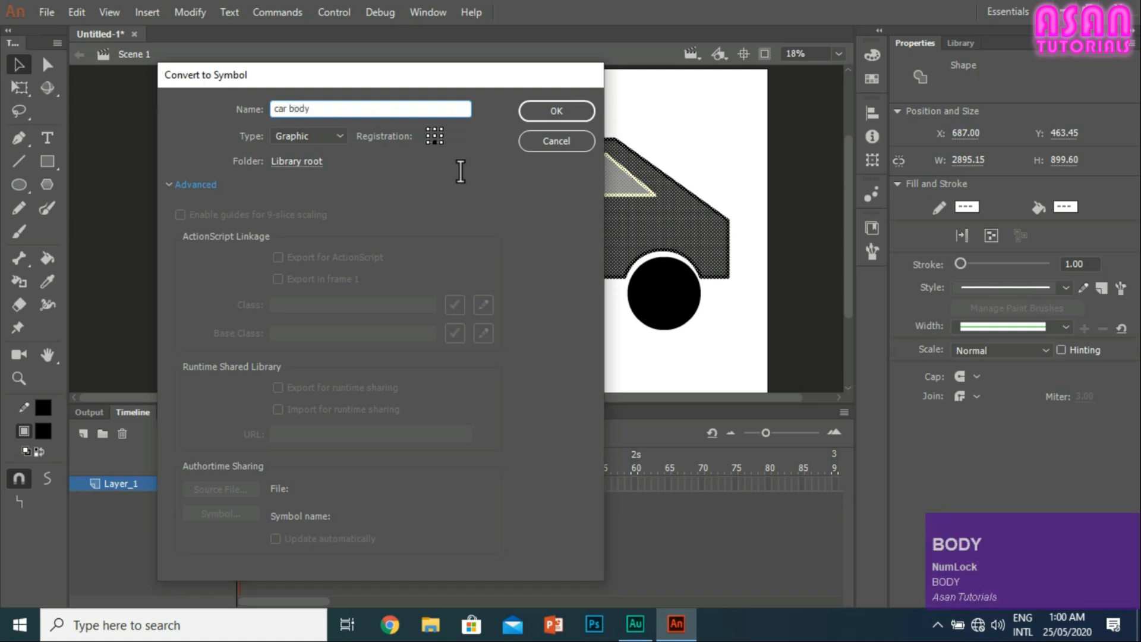
key(Return)
Step: Select the body together with both wheels and convert them into a single Graphic symbol named "full car"
drag(714, 362, 251, 140)
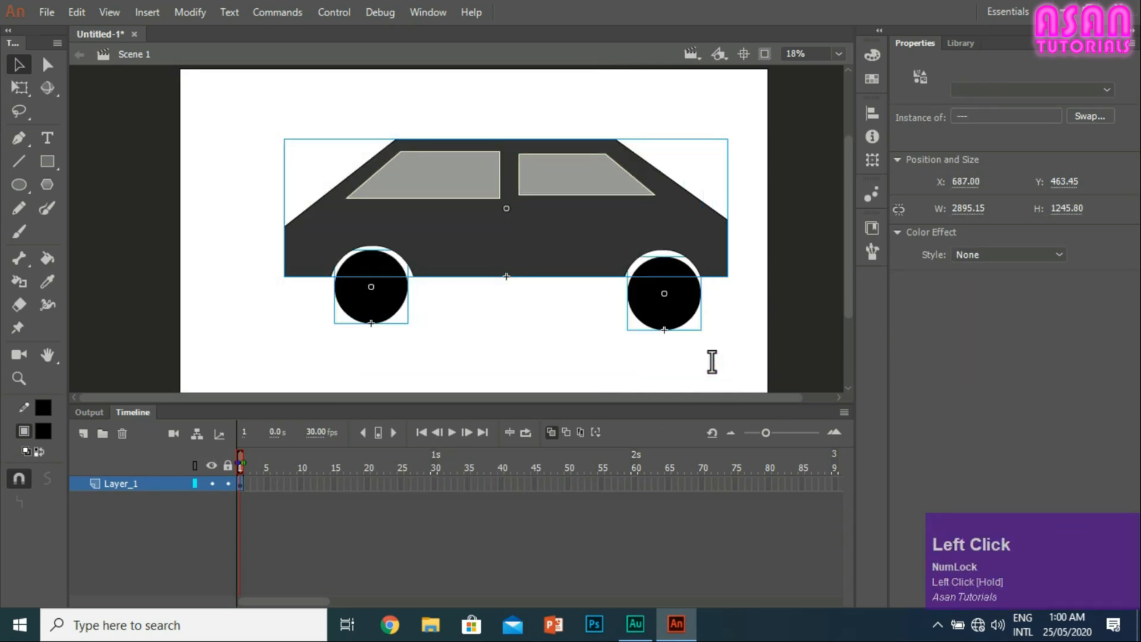
drag(737, 368, 226, 163)
key(F8)
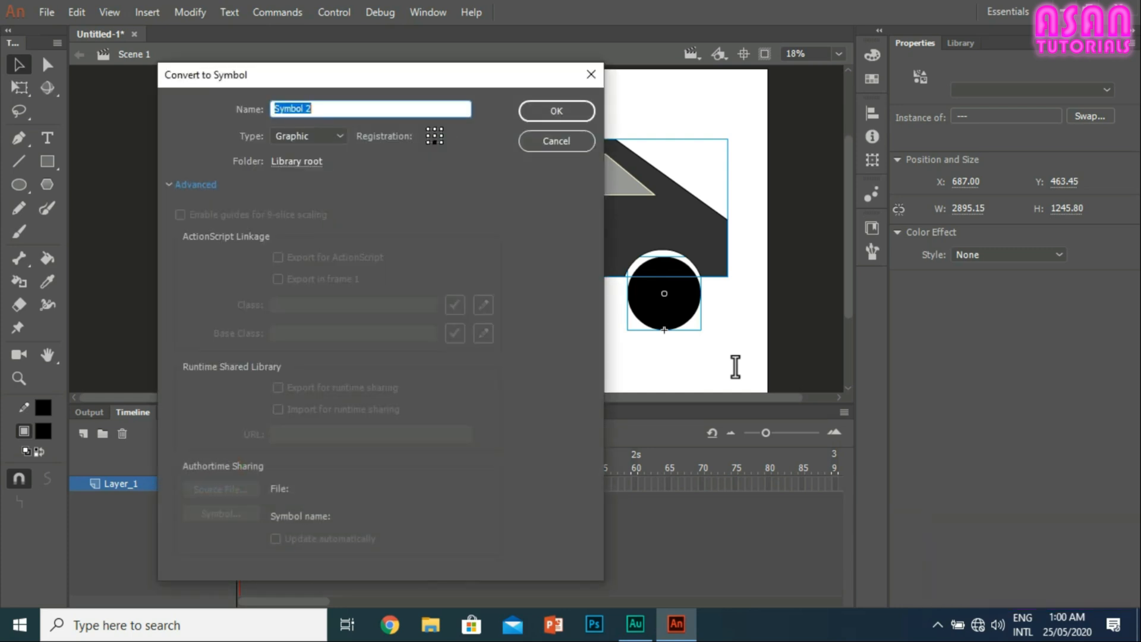
text(full car)
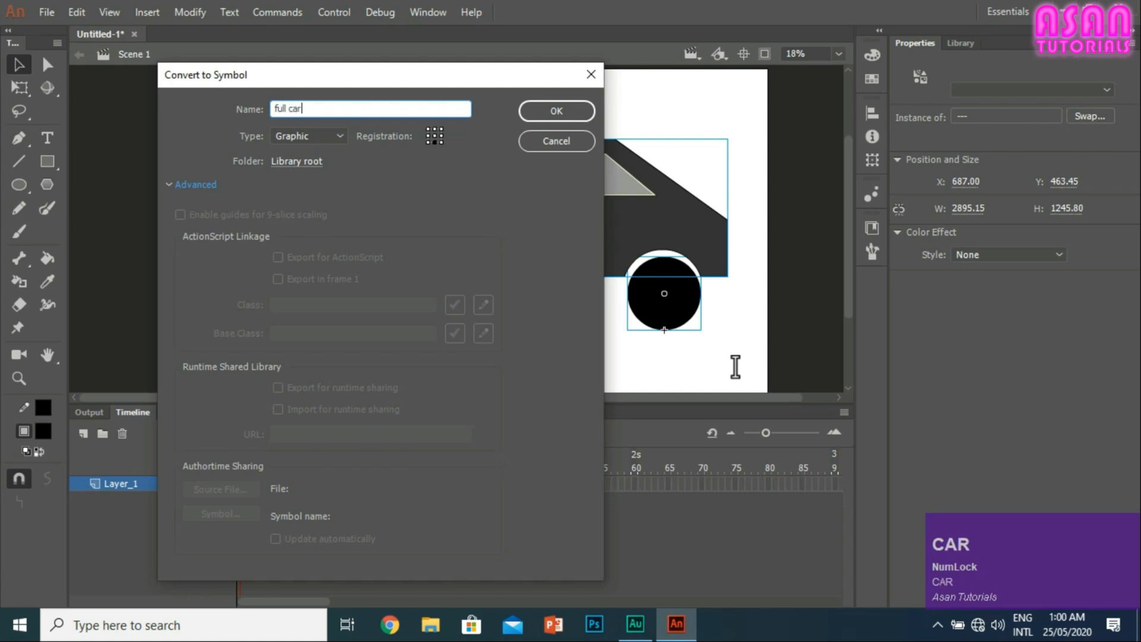
key(Return)
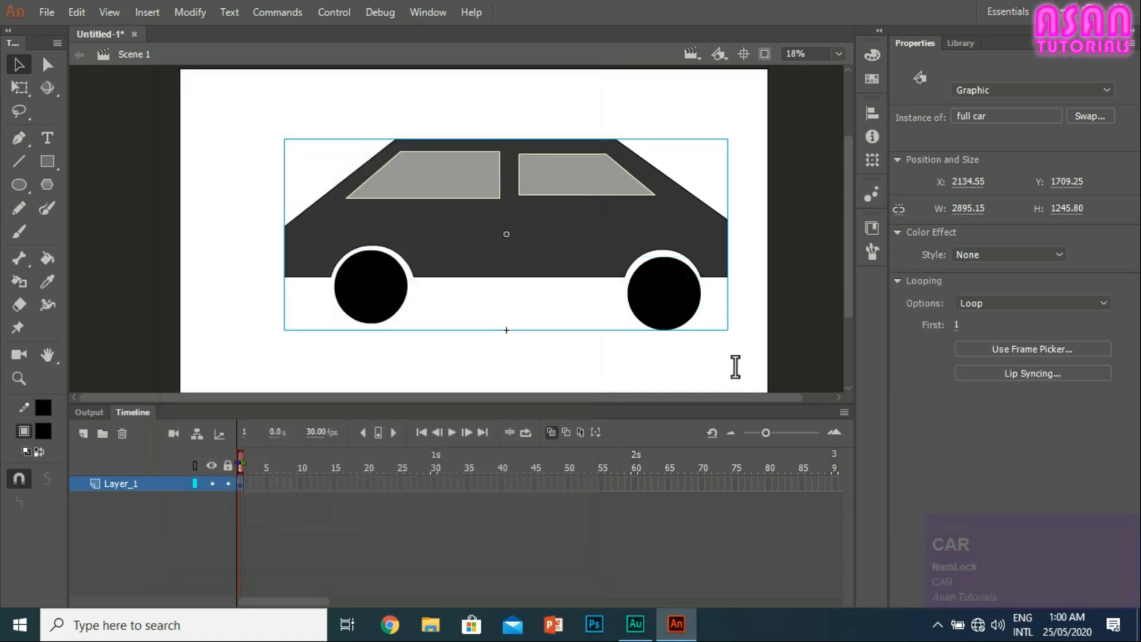
Step: Open the full car symbol and its nested right wheel symbol to inspect them, and return to Scene 1
double_click(443, 222)
click(677, 302)
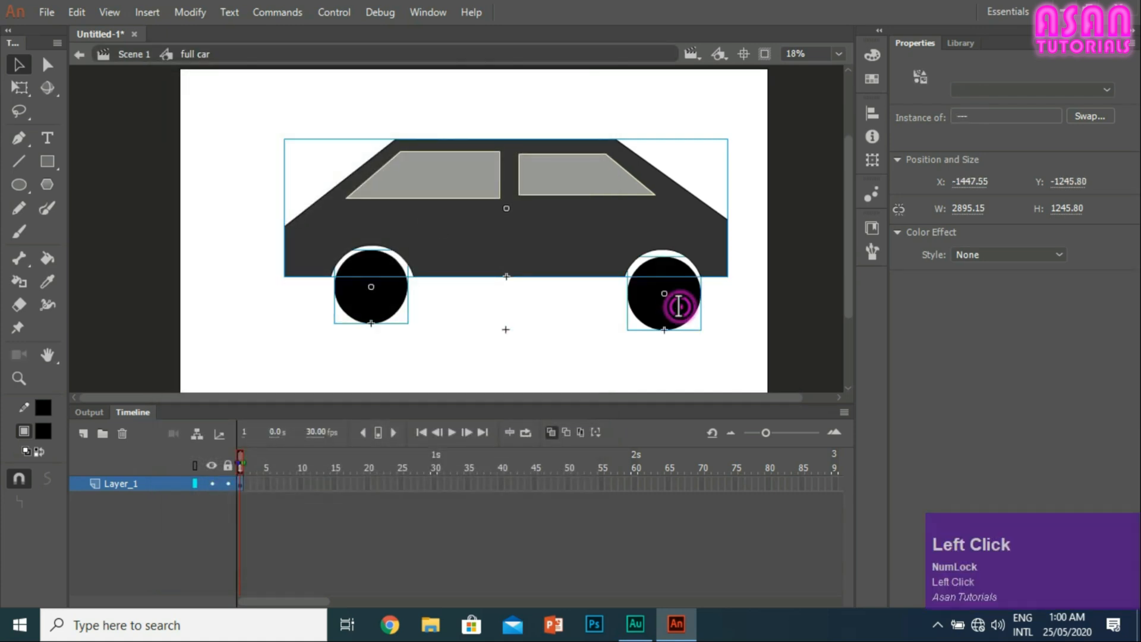
double_click(682, 306)
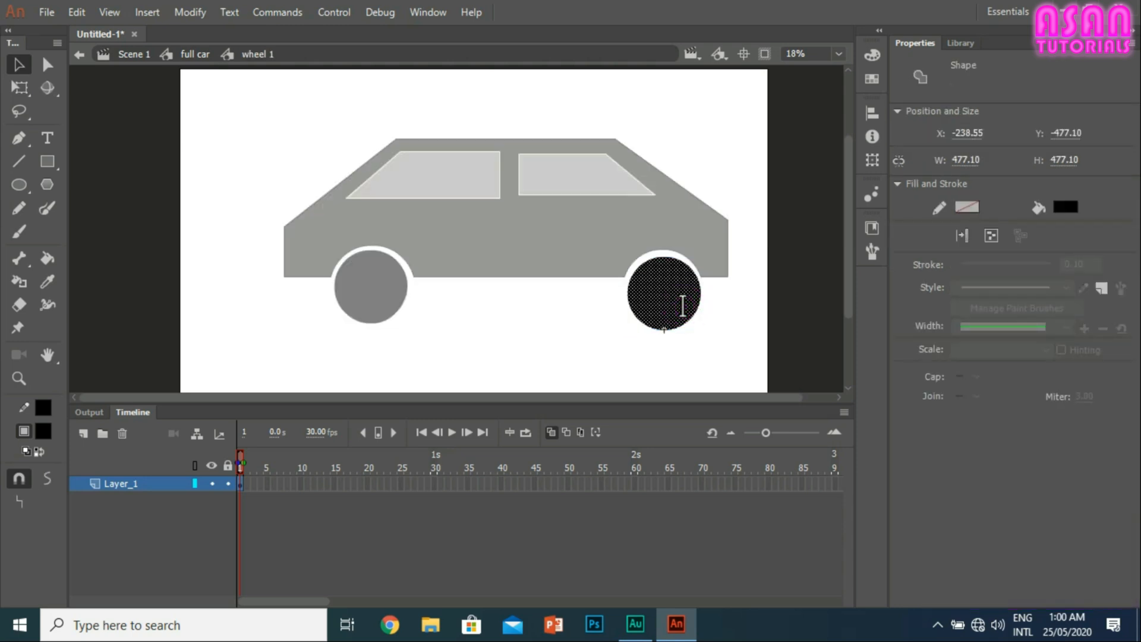
click(137, 54)
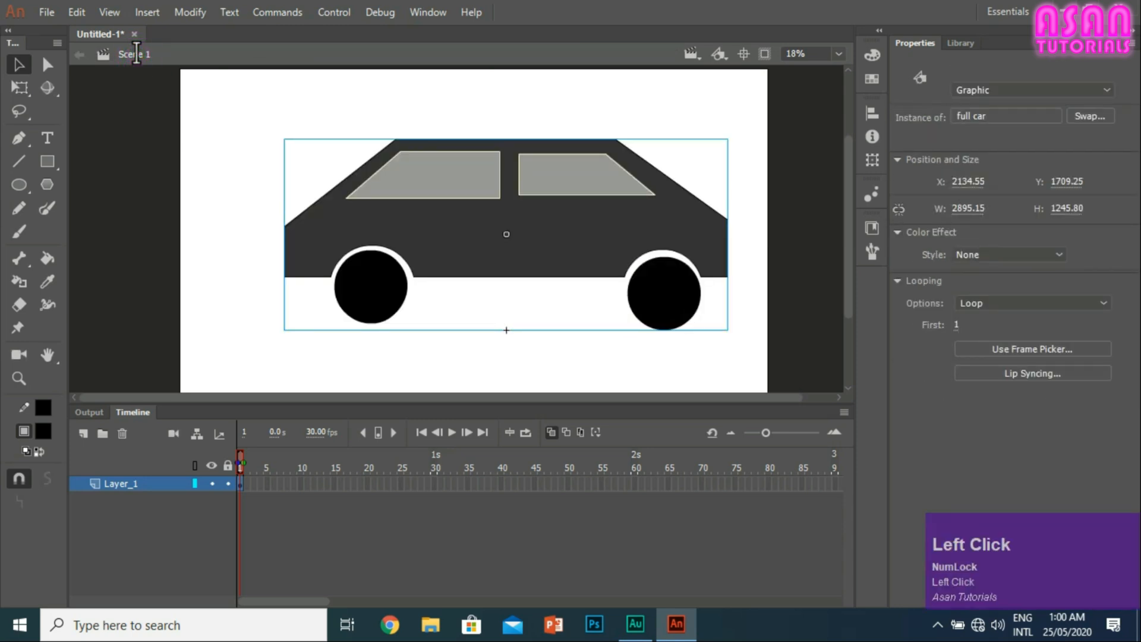